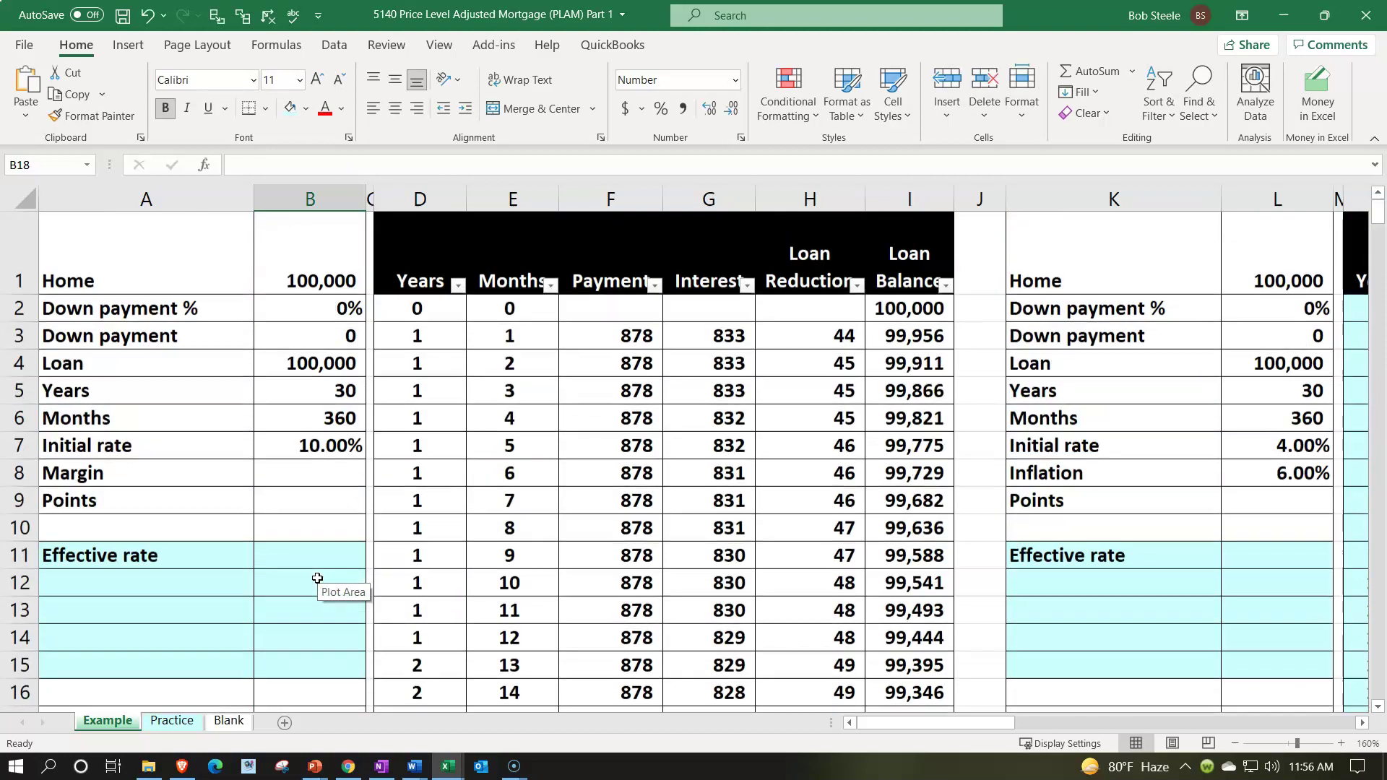
Review the fixed-rate amortization table on the Example sheet, from the monthly payment down to the final loan balance in row 362.
{"action": "left_click", "coordinate": [590, 352]}
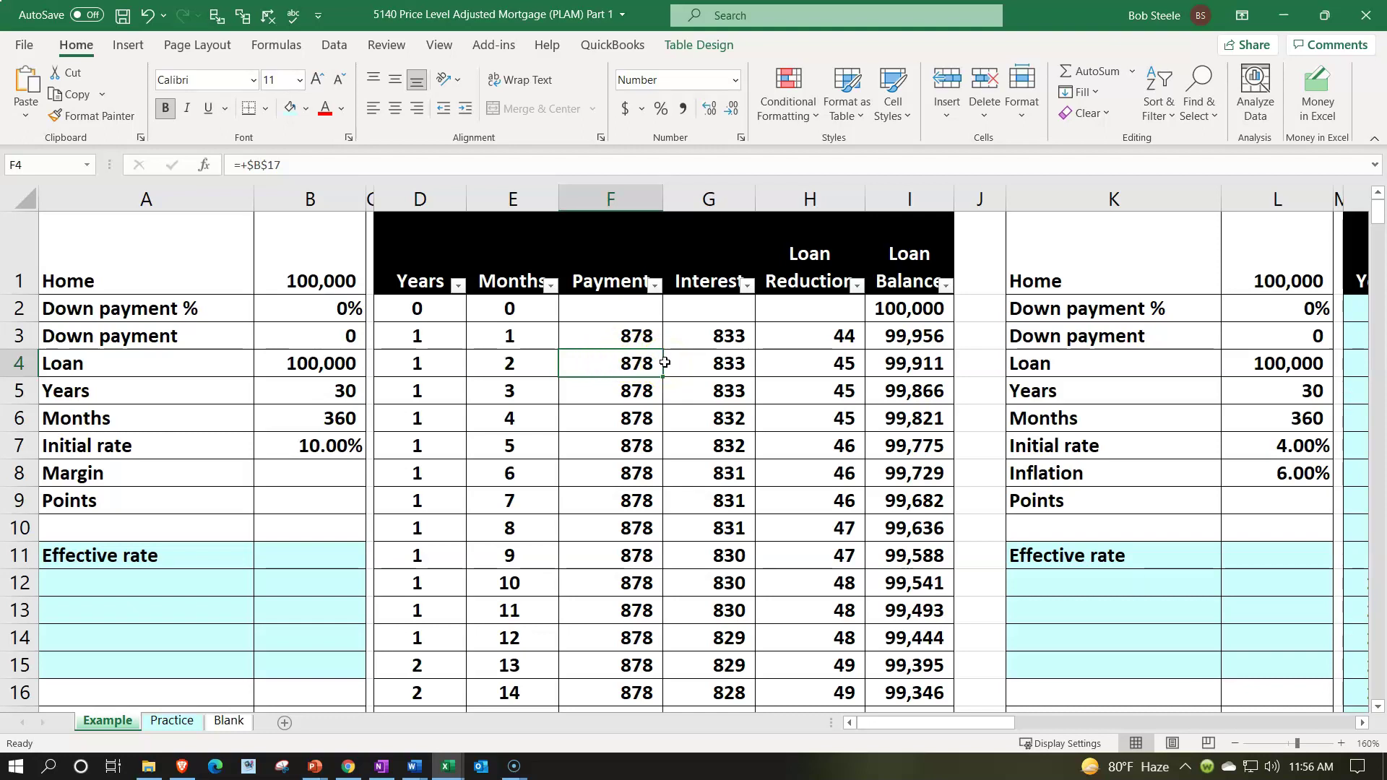
{"action": "left_click_drag", "start_coordinate": [1378, 216], "coordinate": [1361, 714]}
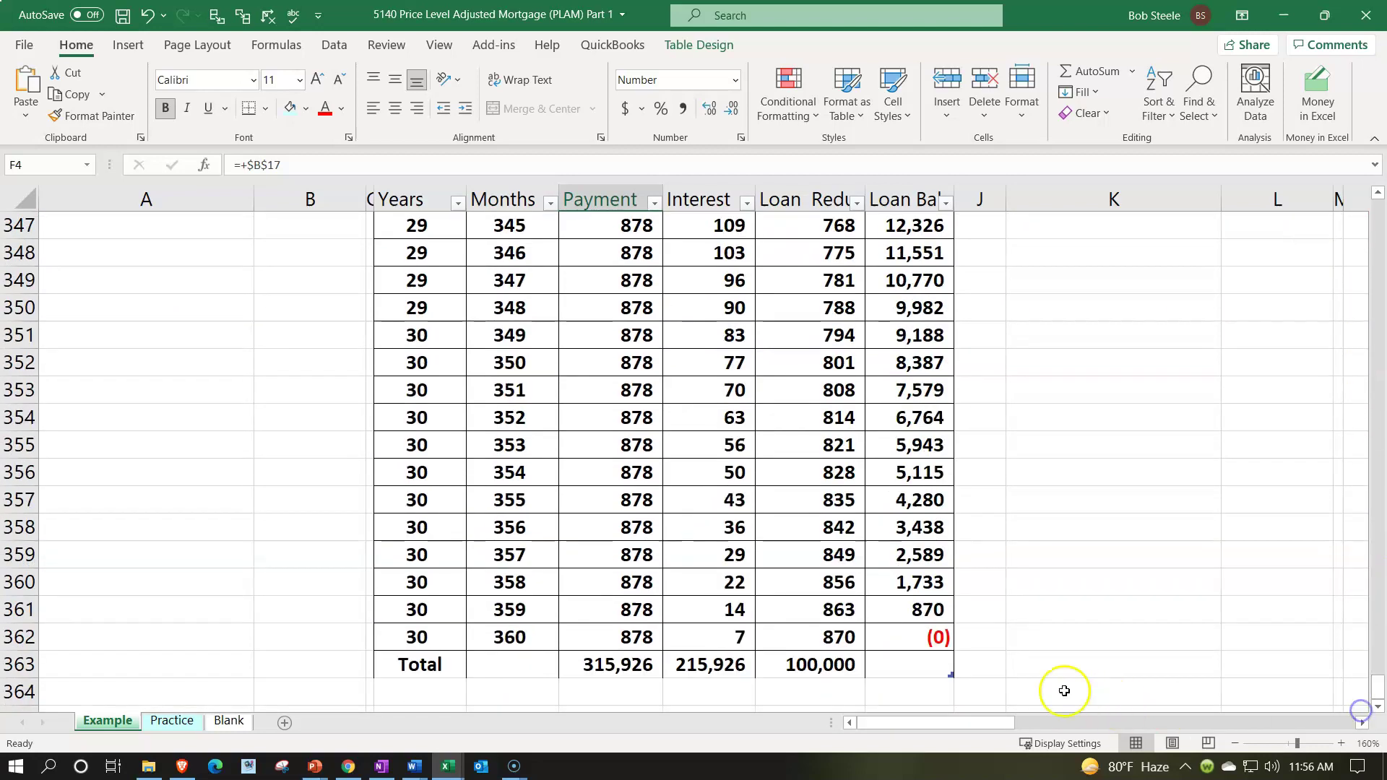
{"action": "left_click", "coordinate": [942, 639]}
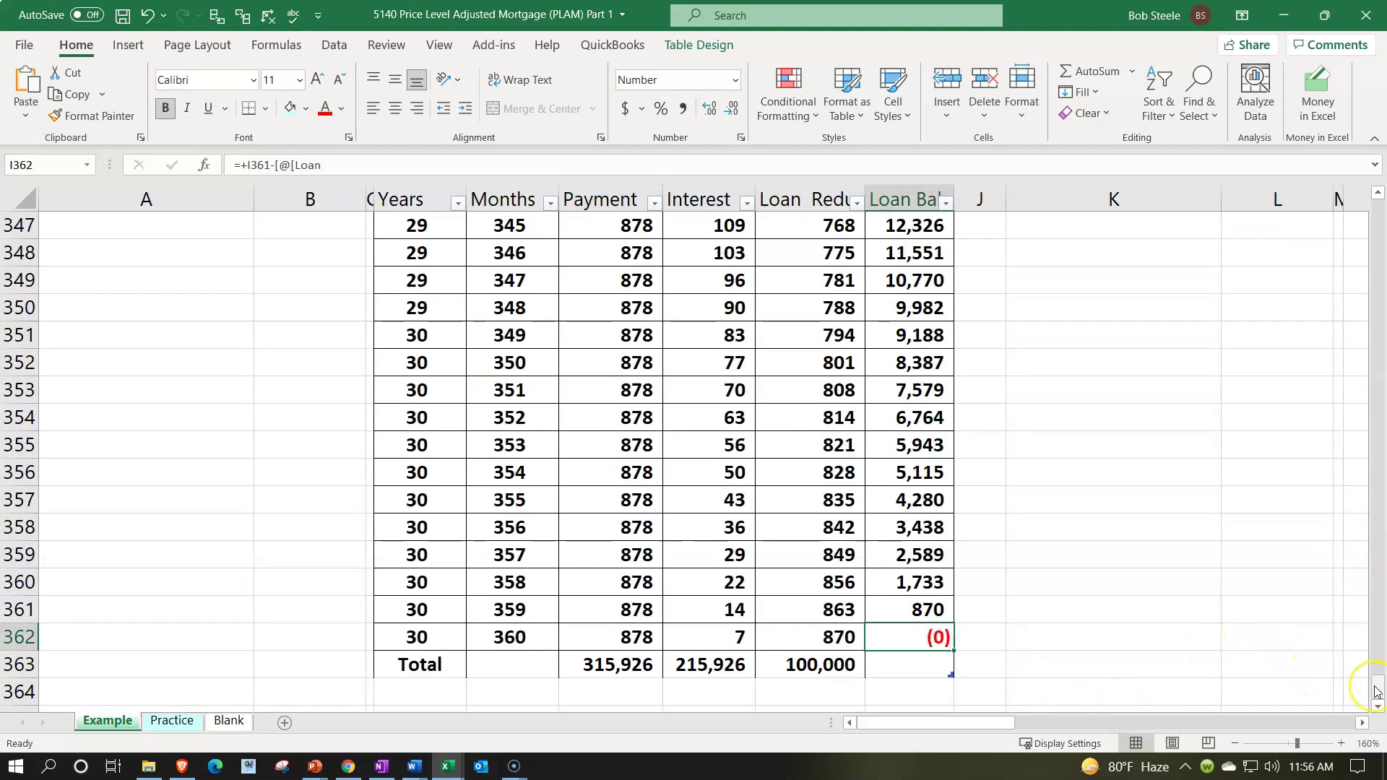
{"action": "left_click_drag", "start_coordinate": [1377, 692], "coordinate": [1365, 197]}
Examine the price level adjusted mortgage inputs in column L, from the loan amount down to the initial rate.
{"action": "left_click", "coordinate": [1178, 356]}
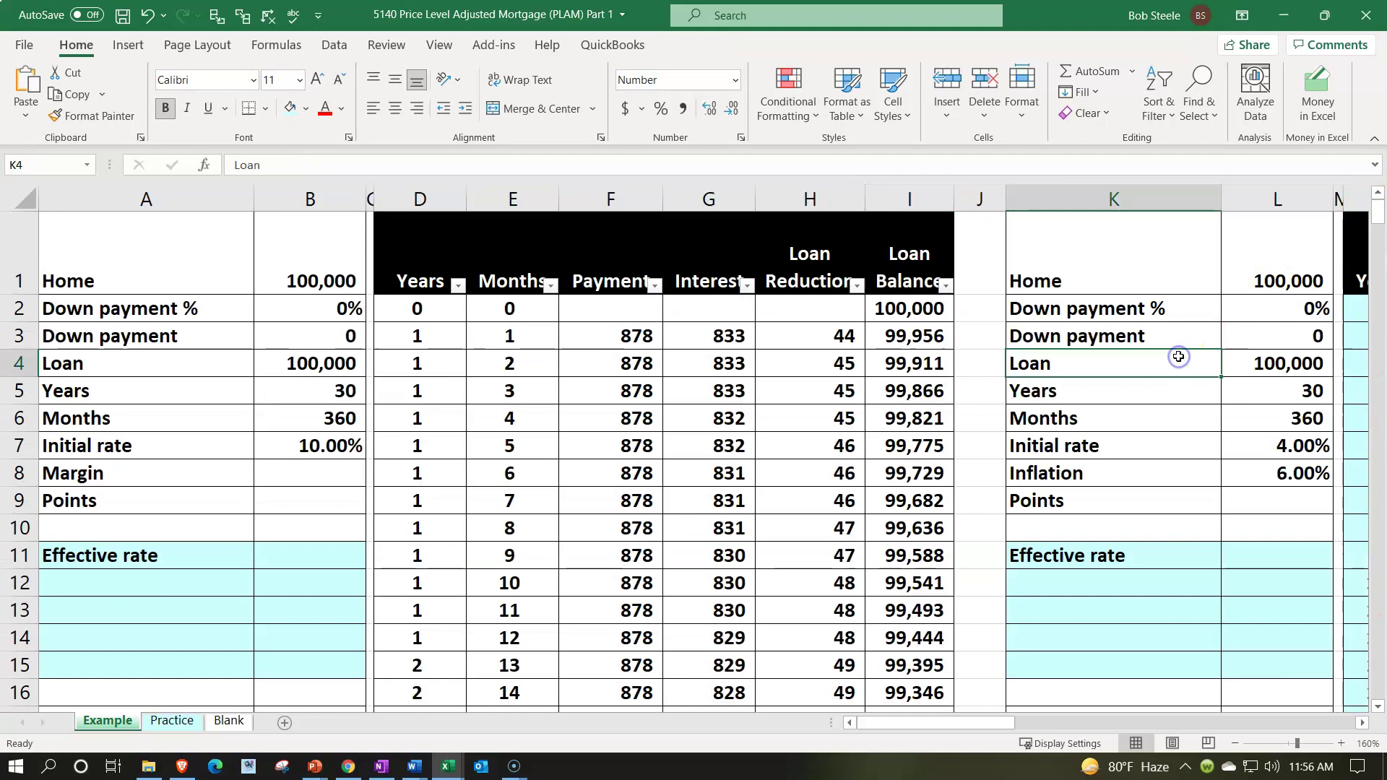
{"action": "key", "text": "Right"}
{"action": "key", "text": "Right"}
{"action": "key", "text": "Right"}
{"action": "key", "text": "Right"}
{"action": "key", "text": "Right"}
{"action": "key", "text": "Right"}
{"action": "key", "text": "Right"}
{"action": "key", "text": "Right"}
{"action": "key", "text": "Right"}
{"action": "key", "text": "Right"}
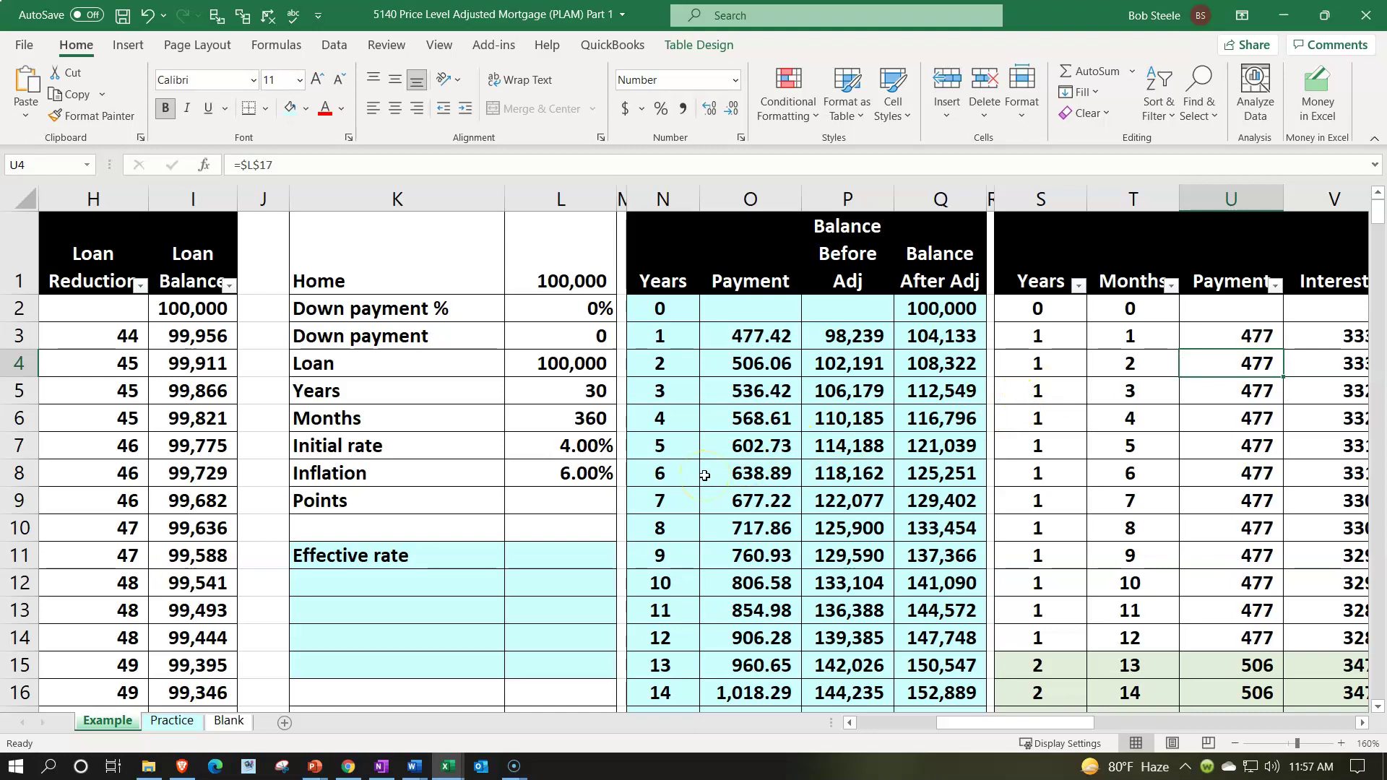
{"action": "left_click", "coordinate": [553, 365]}
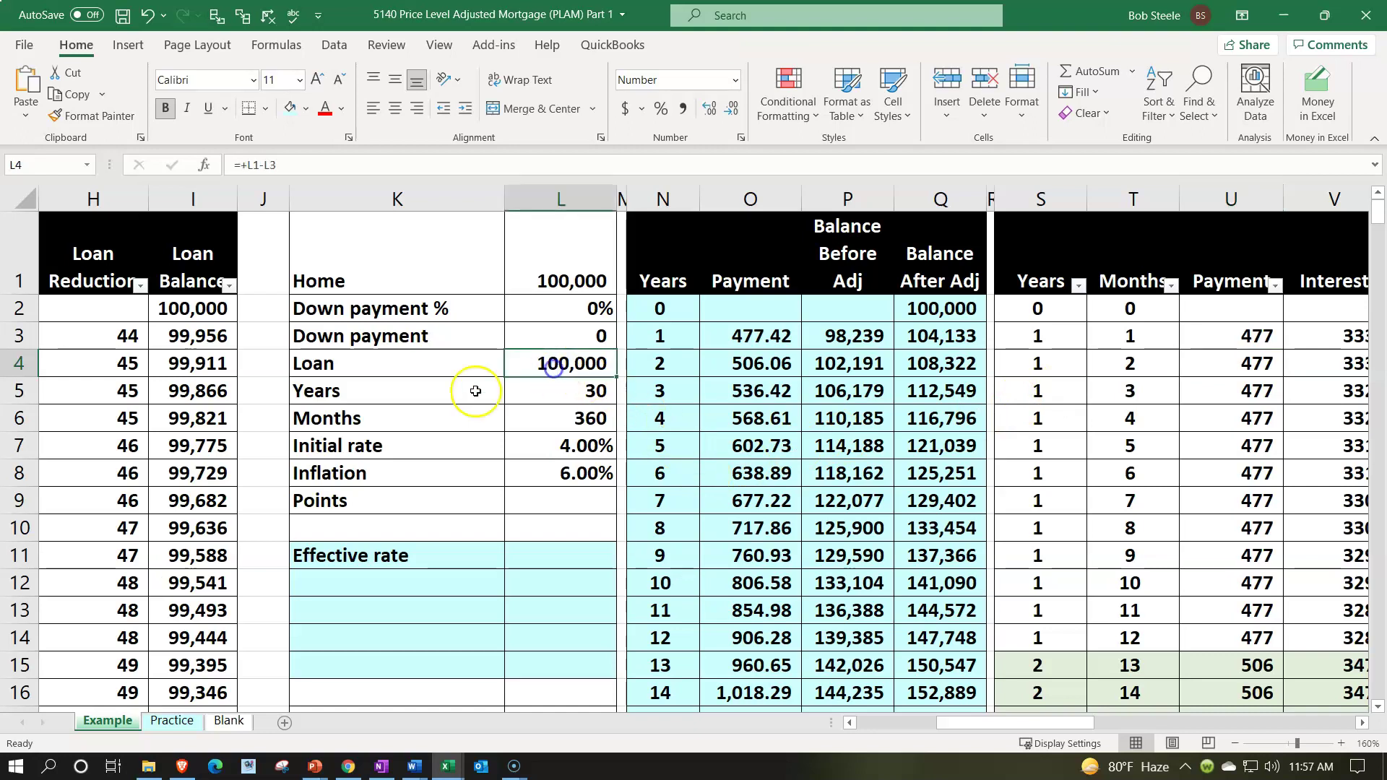
{"action": "key", "text": "Down"}
{"action": "key", "text": "Down"}
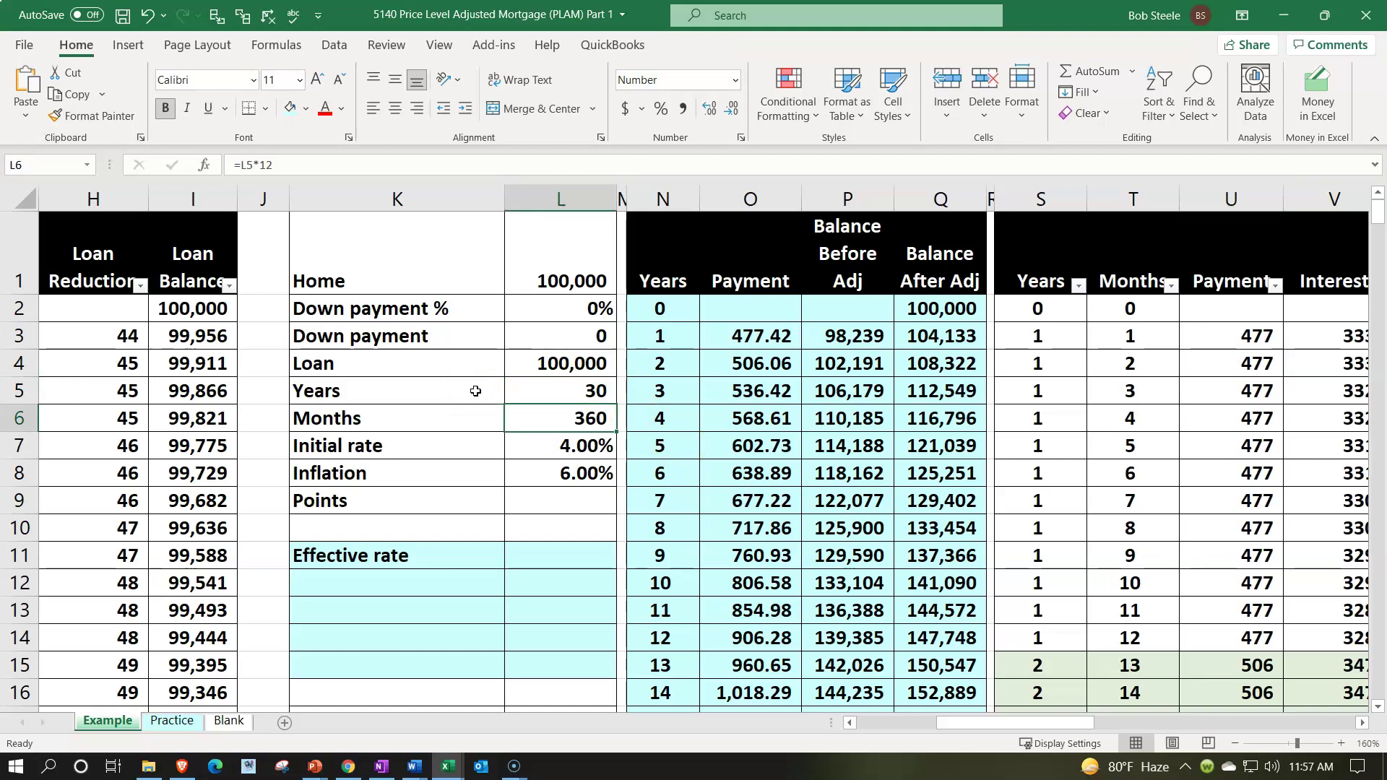
{"action": "key", "text": "Down"}
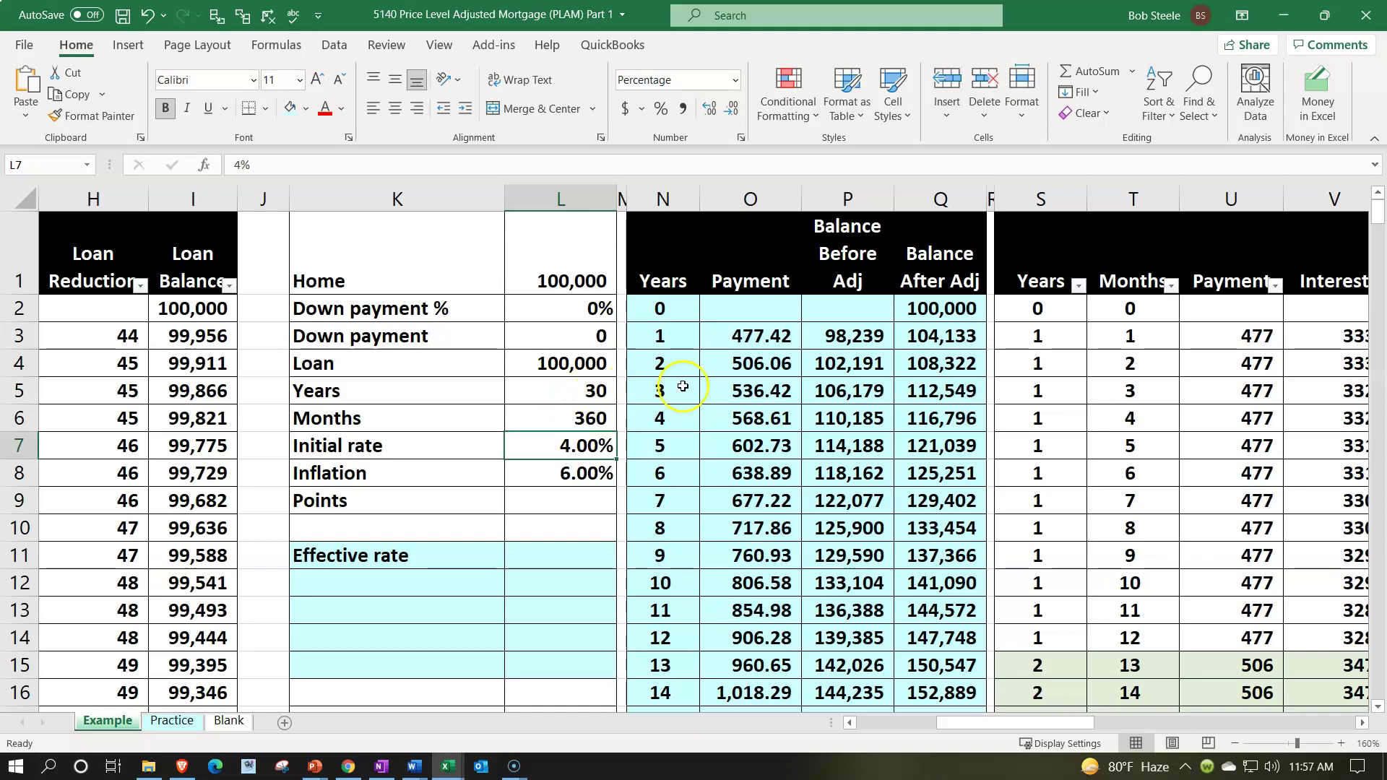
Review the year 2 adjusted balance and year 4 payment formulas, plus the initial rate and inflation inputs.
{"action": "left_click", "coordinate": [932, 363]}
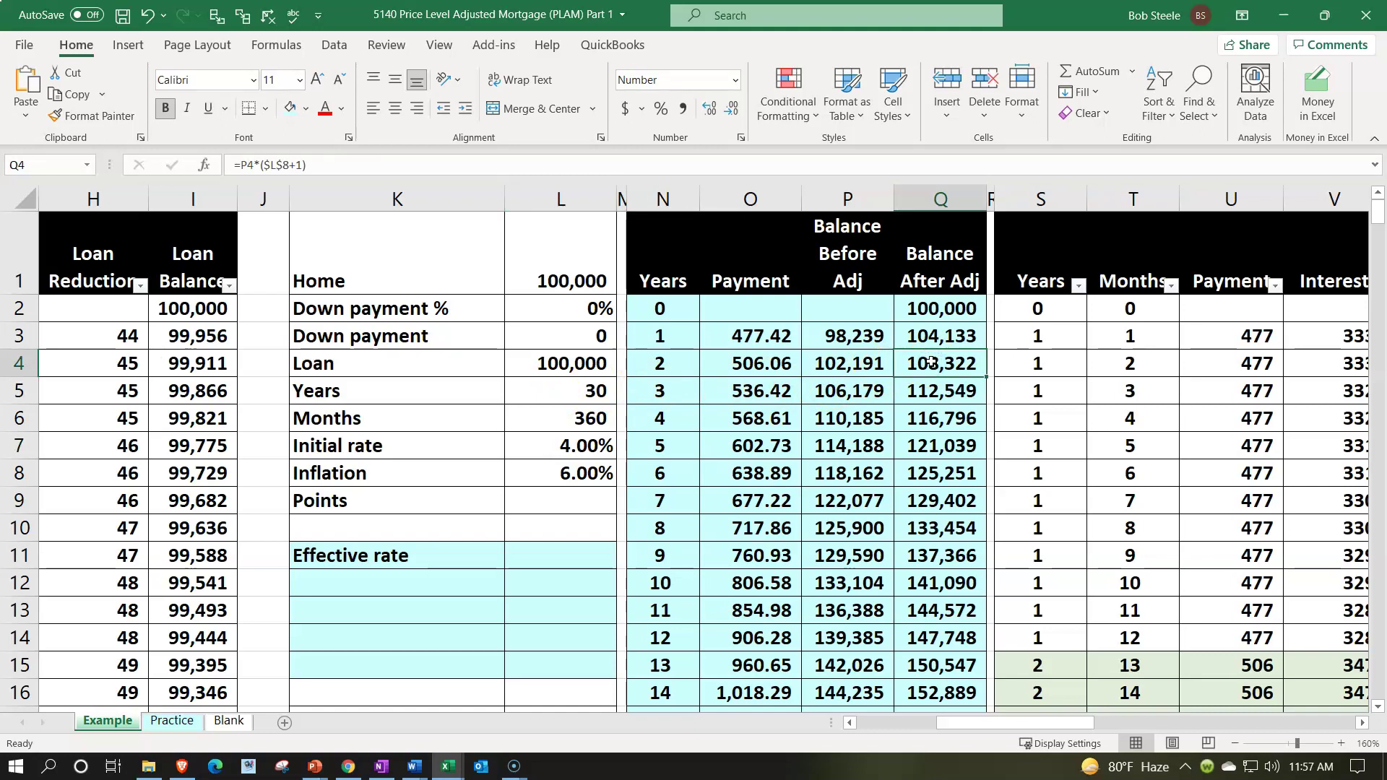
{"action": "left_click", "coordinate": [767, 414]}
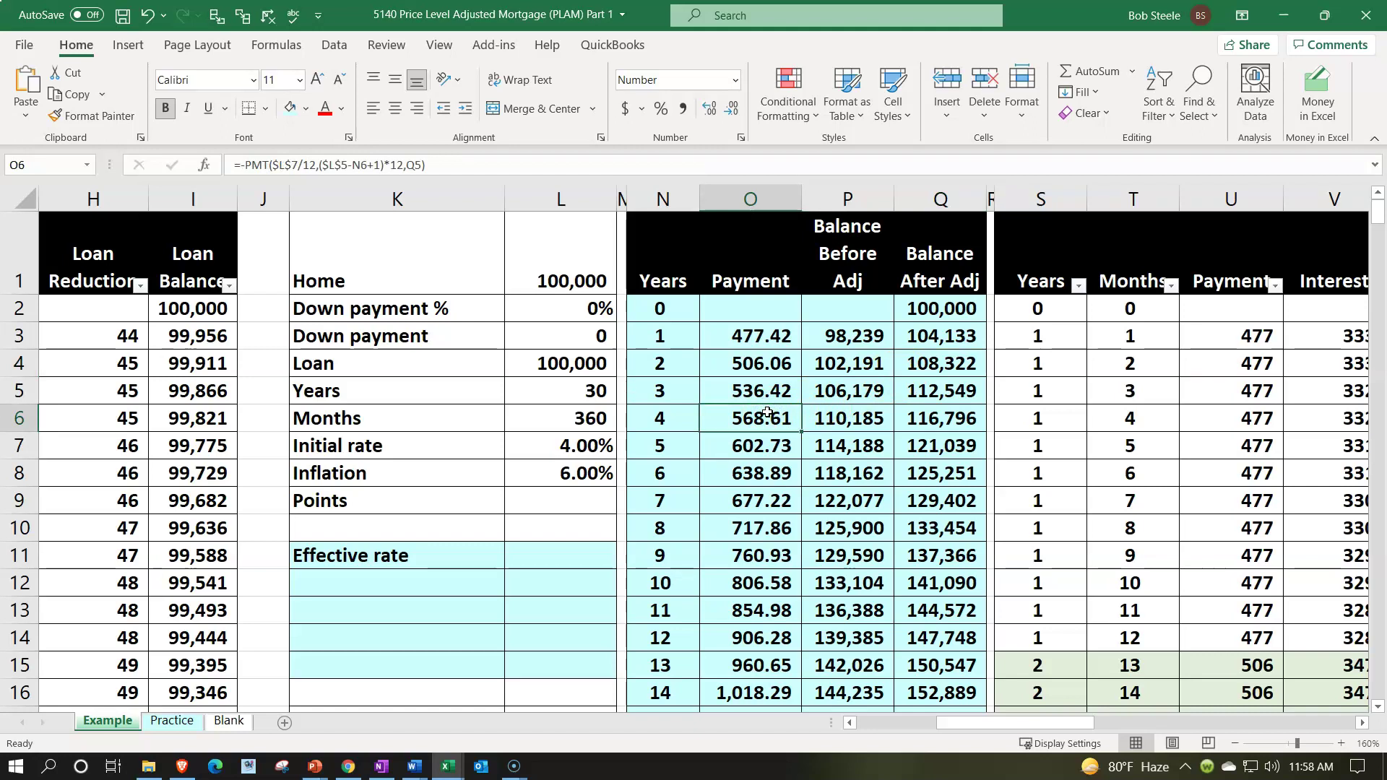
{"action": "left_click", "coordinate": [578, 449]}
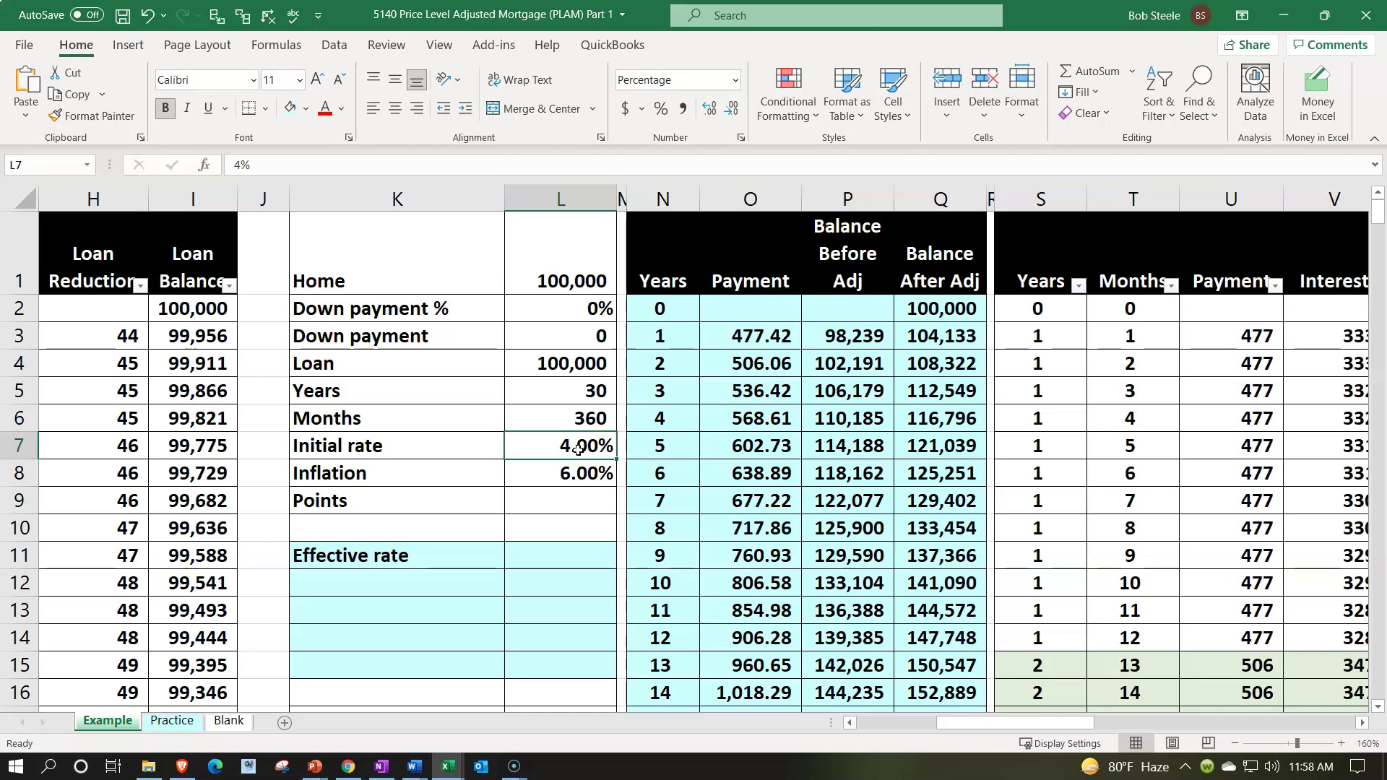
{"action": "left_click", "coordinate": [576, 468]}
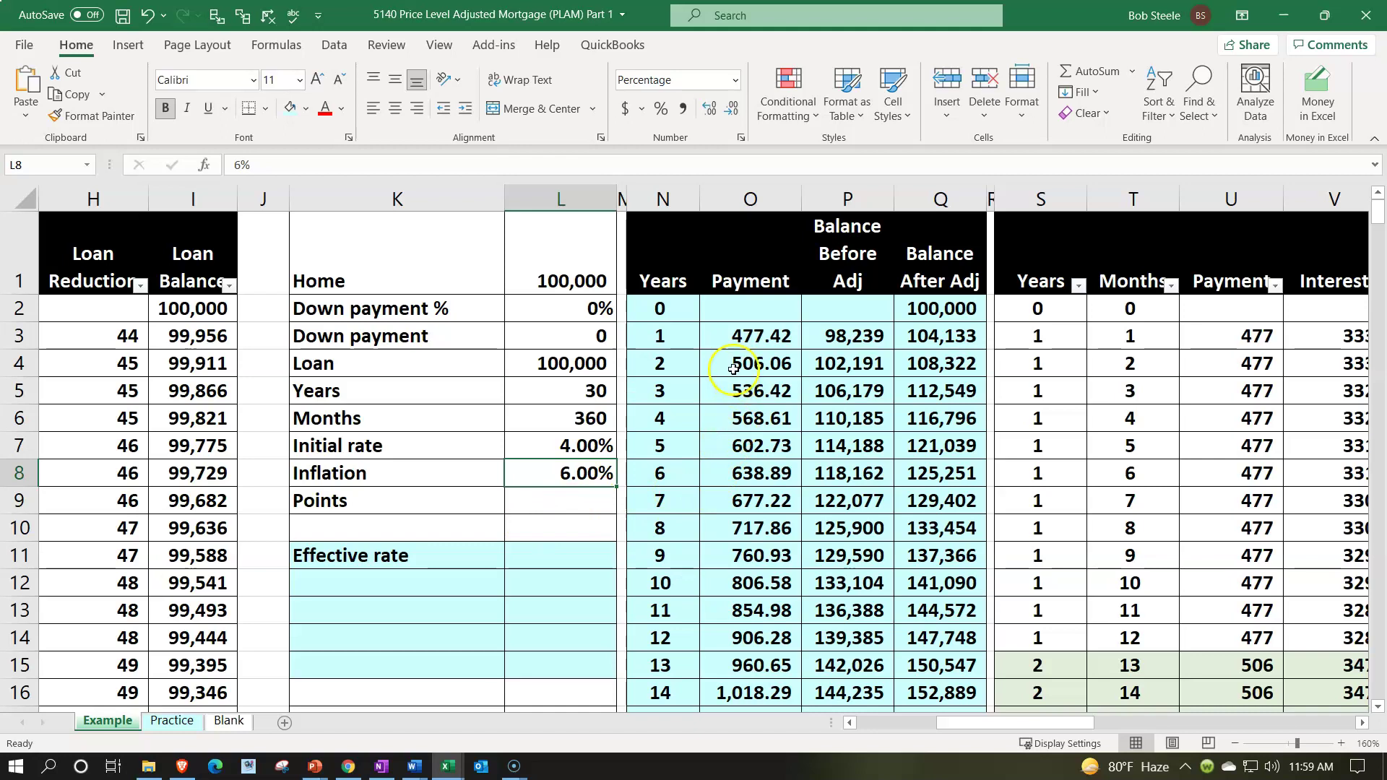
Inspect the yearly table's payment, before-adjustment and after-adjustment balance formulas for the first years, and view the schedule through year 30.
{"action": "double_click", "coordinate": [785, 336]}
{"action": "key", "text": "Return"}
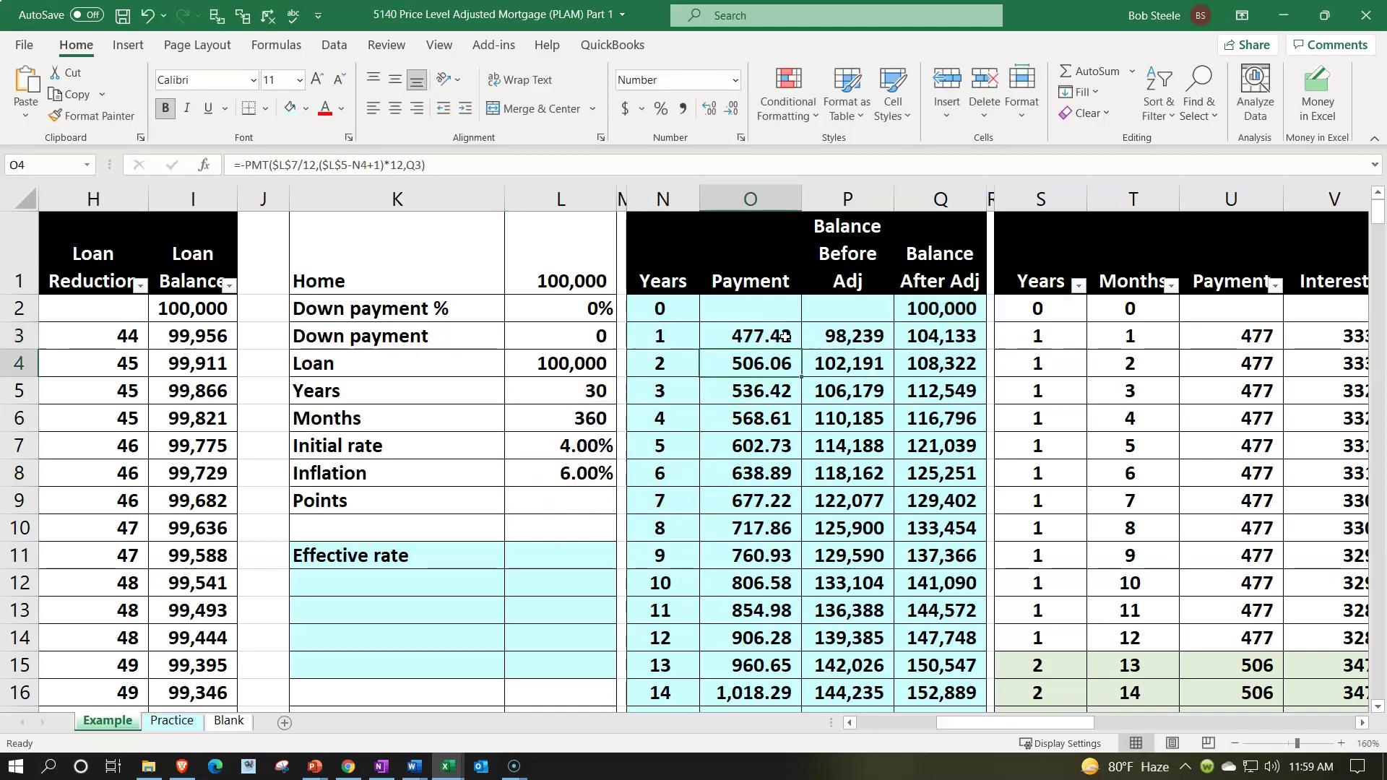
{"action": "double_click", "coordinate": [870, 337]}
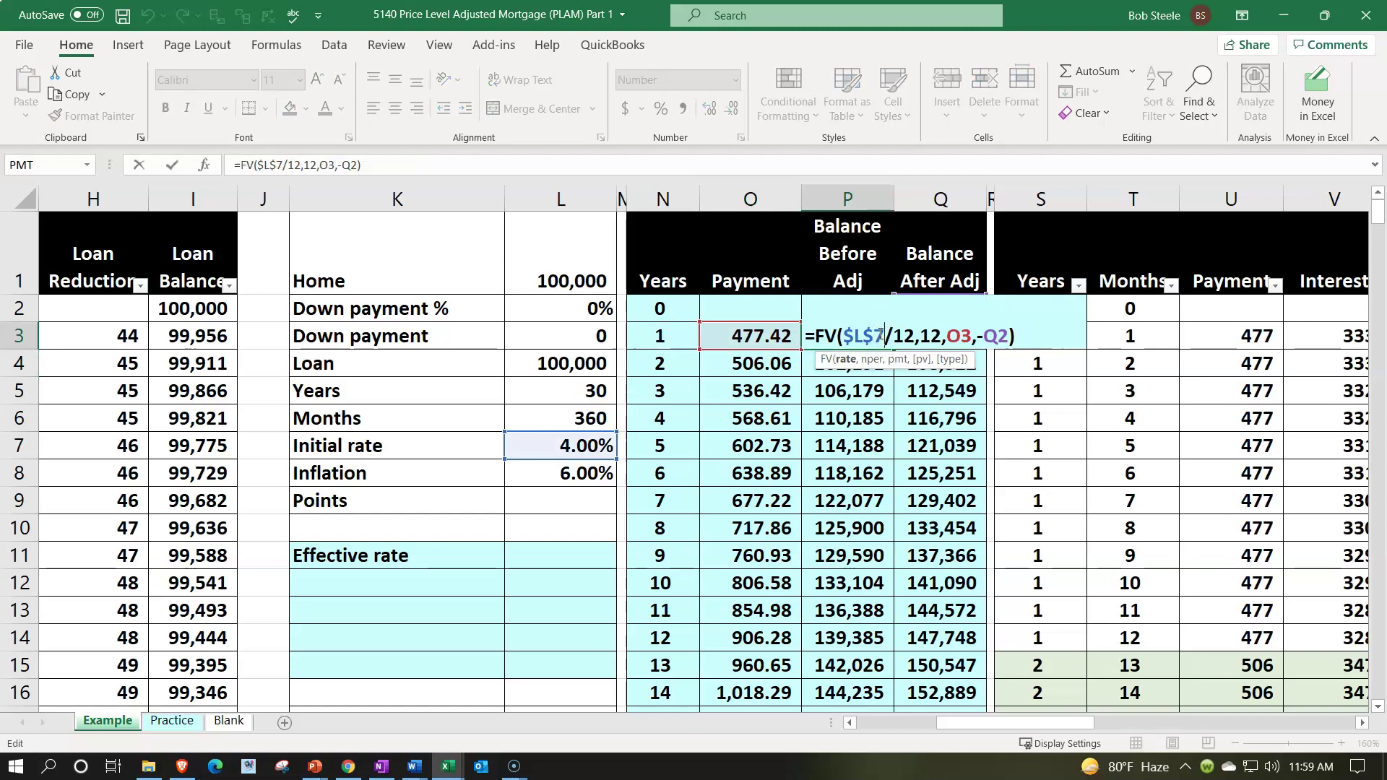
{"action": "key", "text": "Return"}
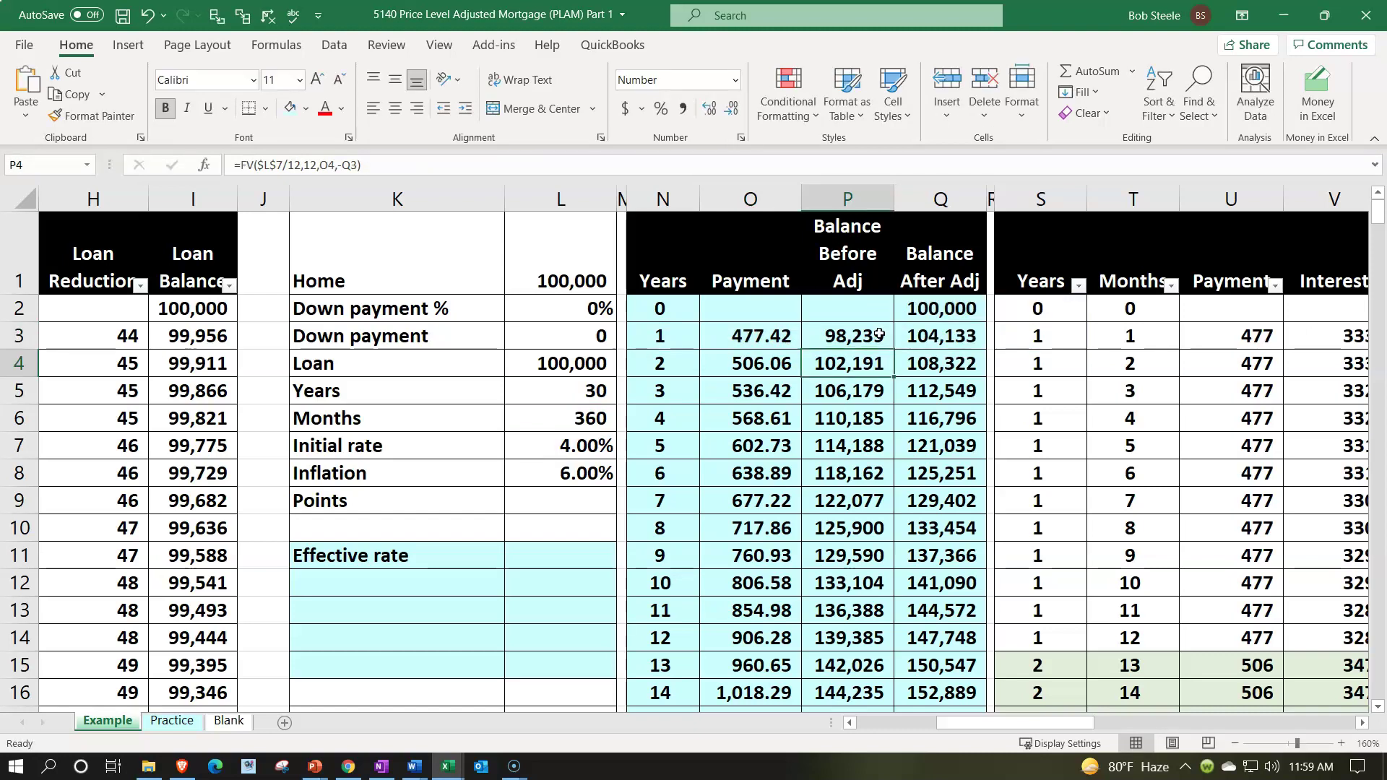
{"action": "left_click", "coordinate": [948, 336]}
{"action": "double_click", "coordinate": [949, 336]}
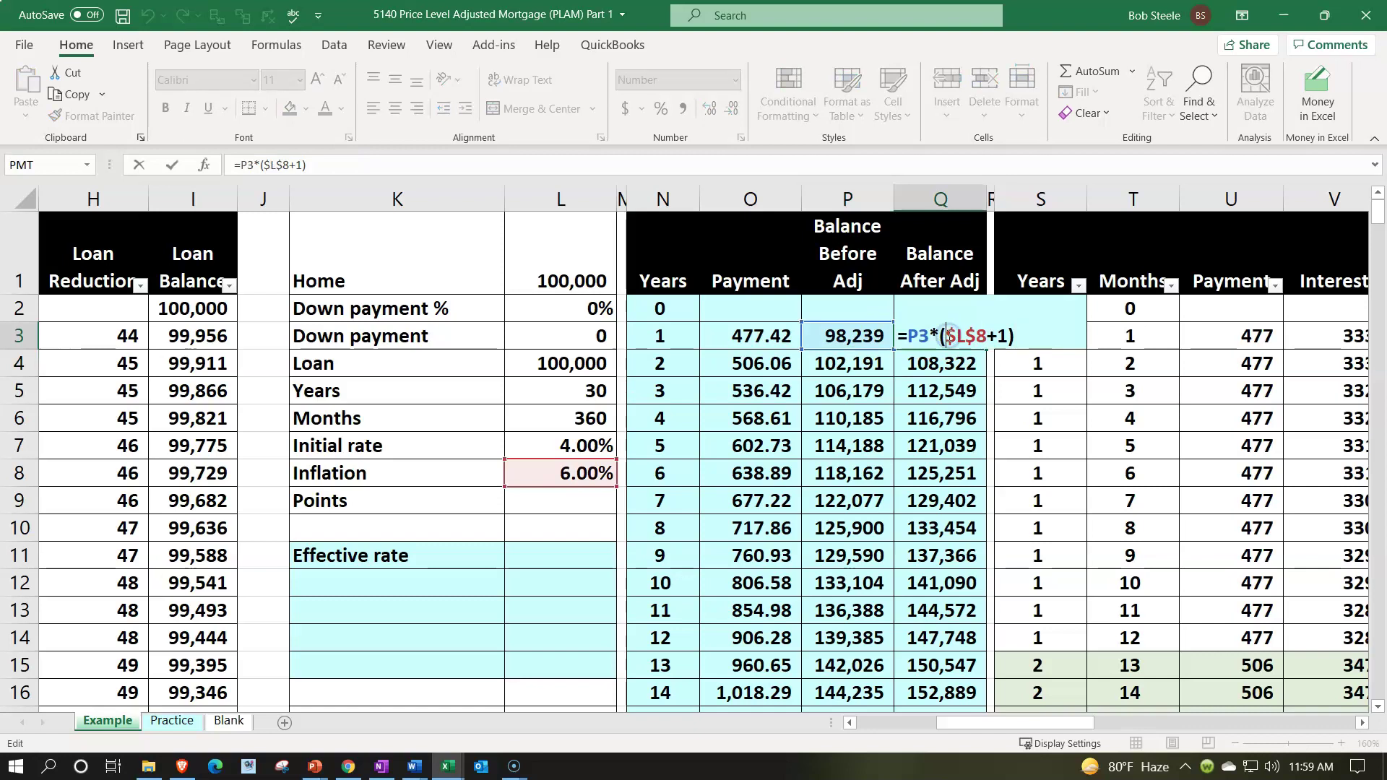
{"action": "key", "text": "Return"}
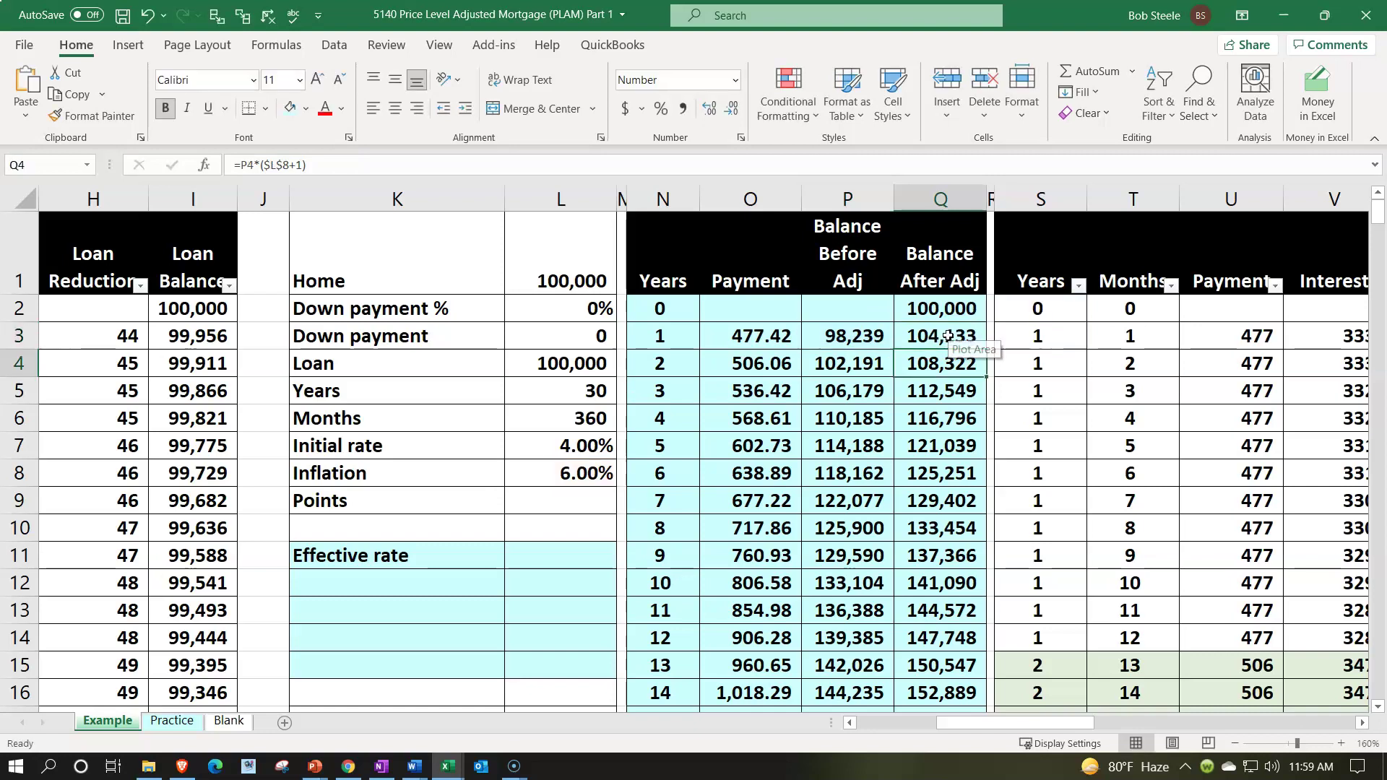
{"action": "double_click", "coordinate": [769, 364]}
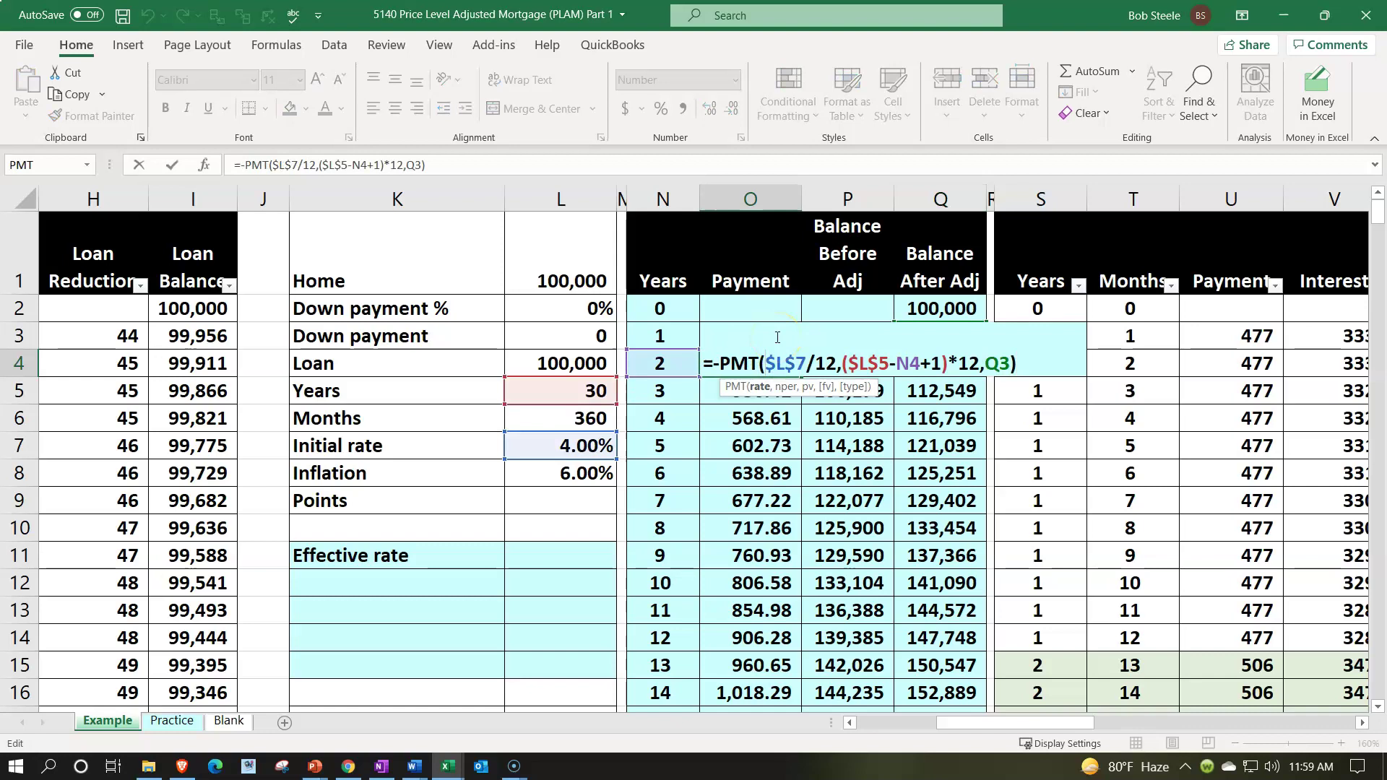
{"action": "key", "text": "Return"}
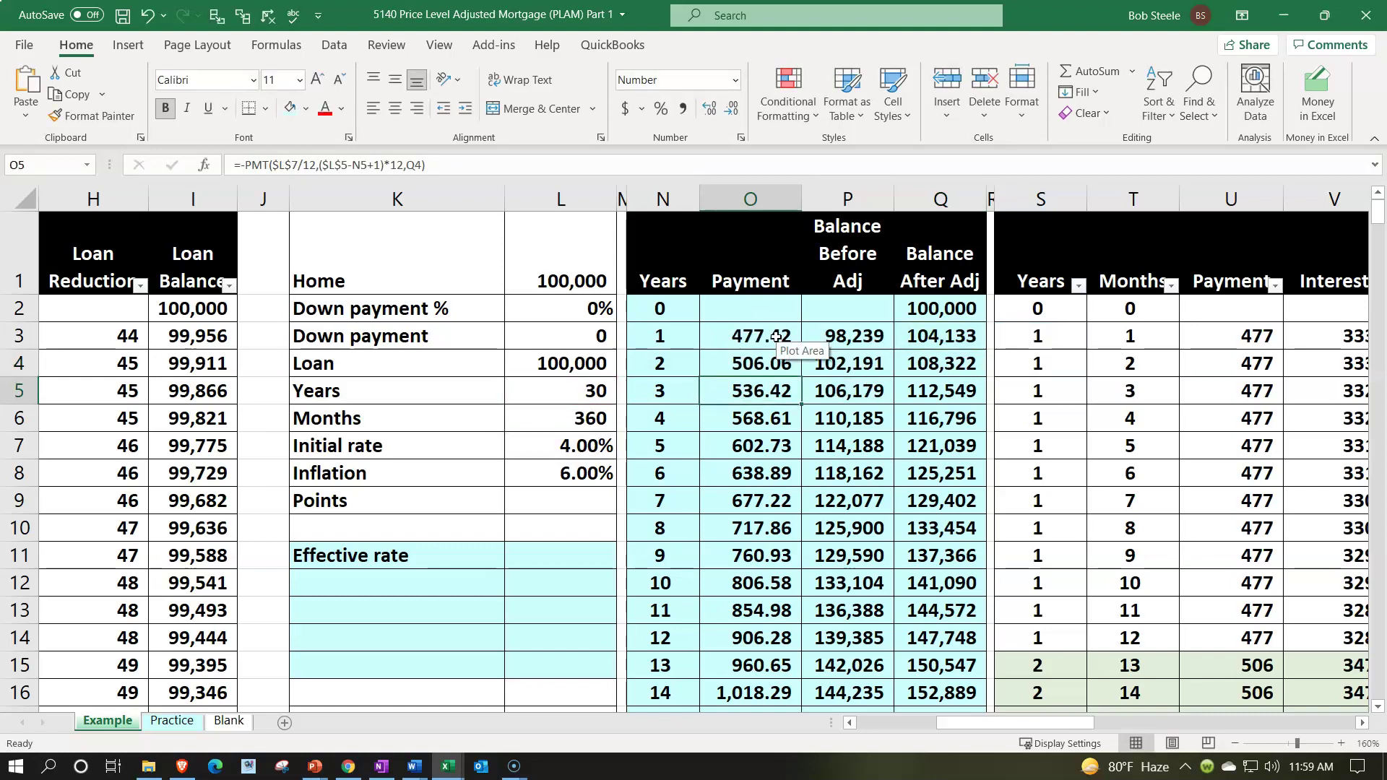
{"action": "scroll", "coordinate": [777, 337], "scroll_direction": "down", "scroll_amount": 6}
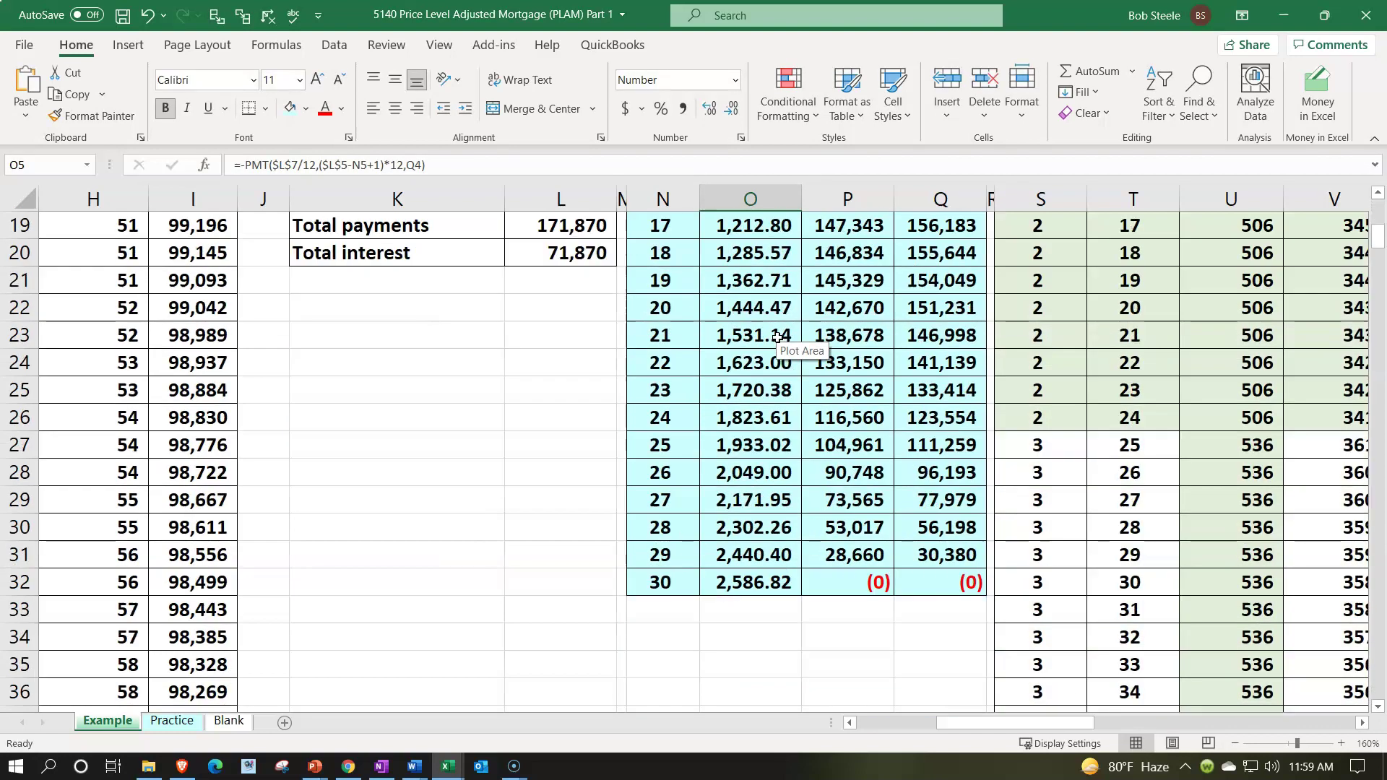
{"action": "scroll", "coordinate": [777, 337], "scroll_direction": "up", "scroll_amount": 6}
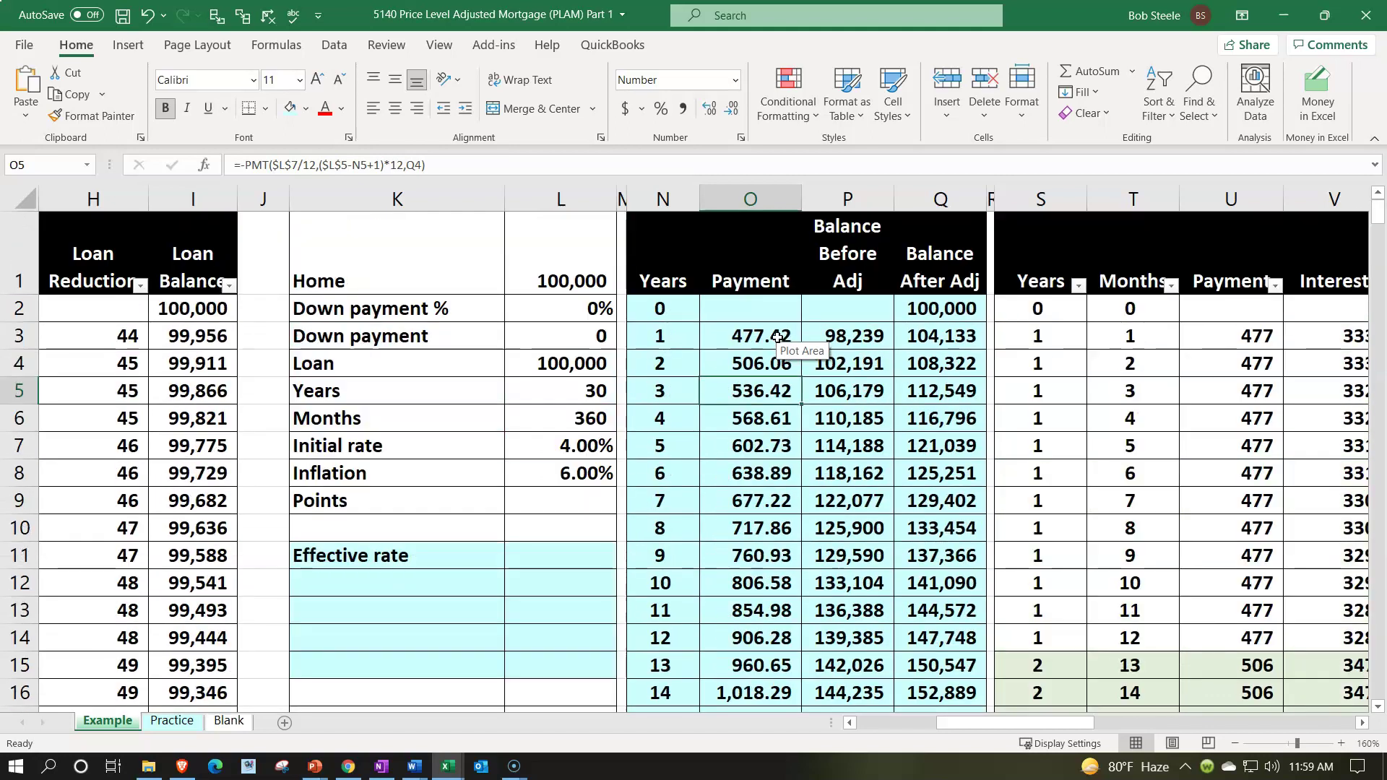
Look across the Example sheet's monthly amortization table, IRR cash flow tables, balance chart and pivot table, ending back at the yearly table.
{"action": "left_click", "coordinate": [925, 354]}
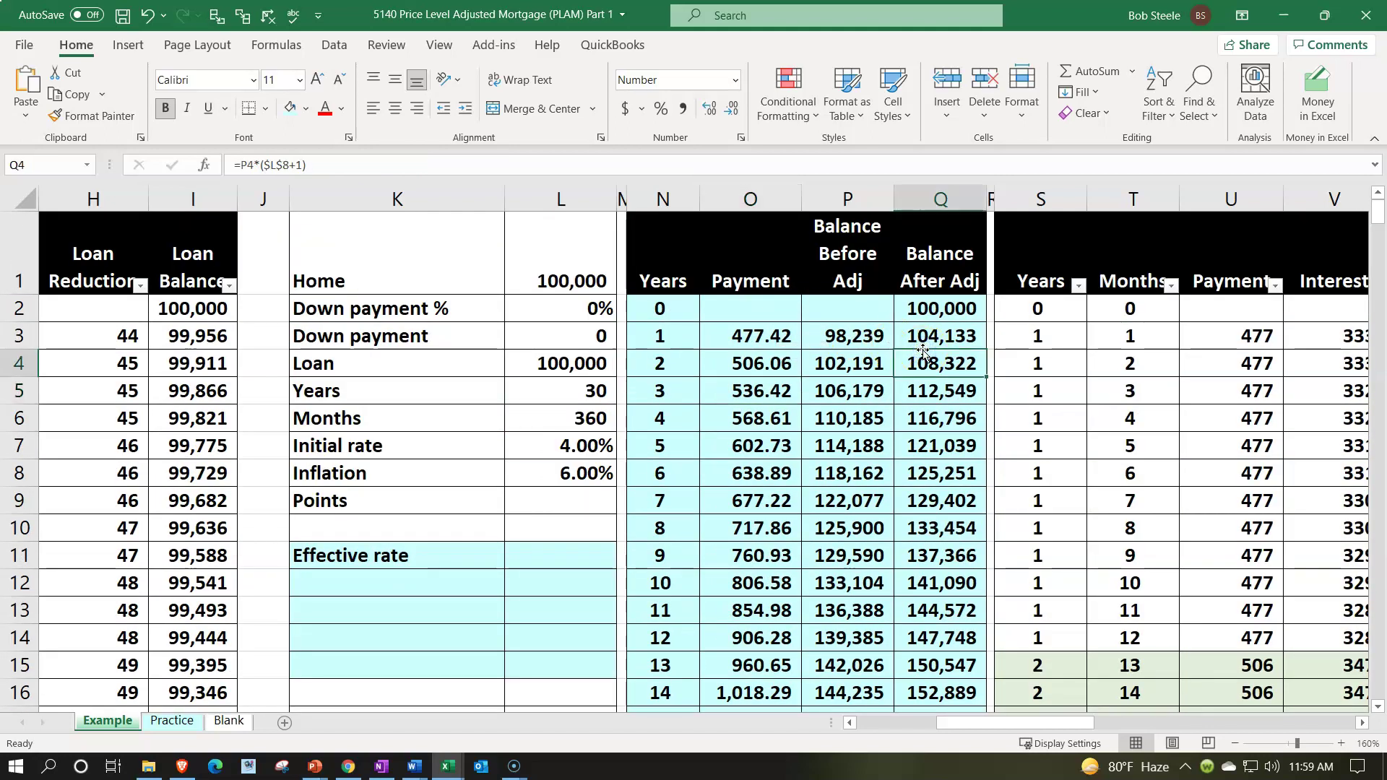
{"action": "key", "text": "Right"}
{"action": "key", "text": "Right"}
{"action": "key", "text": "Right"}
{"action": "key", "text": "Right"}
{"action": "key", "text": "Right"}
{"action": "key", "text": "Right"}
{"action": "key", "text": "Right"}
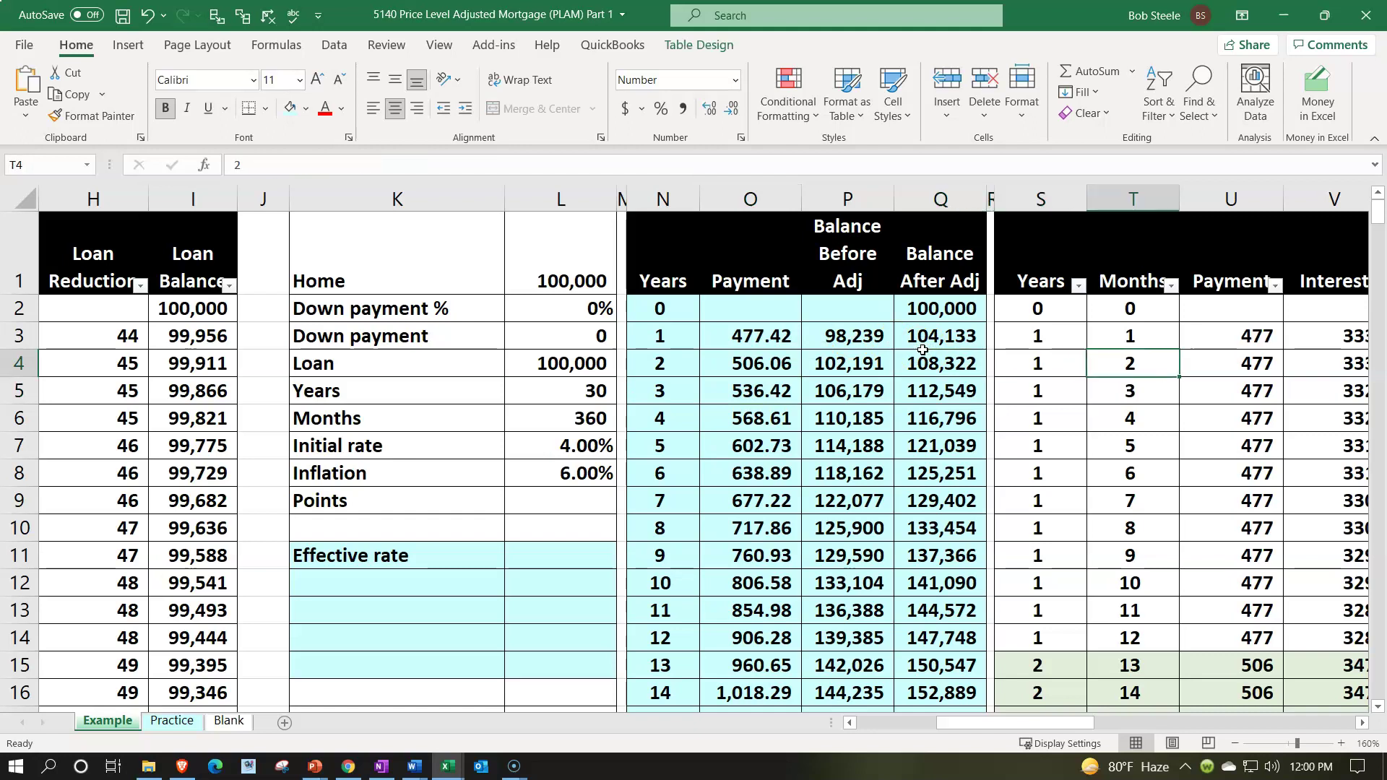
{"action": "key", "text": "Right"}
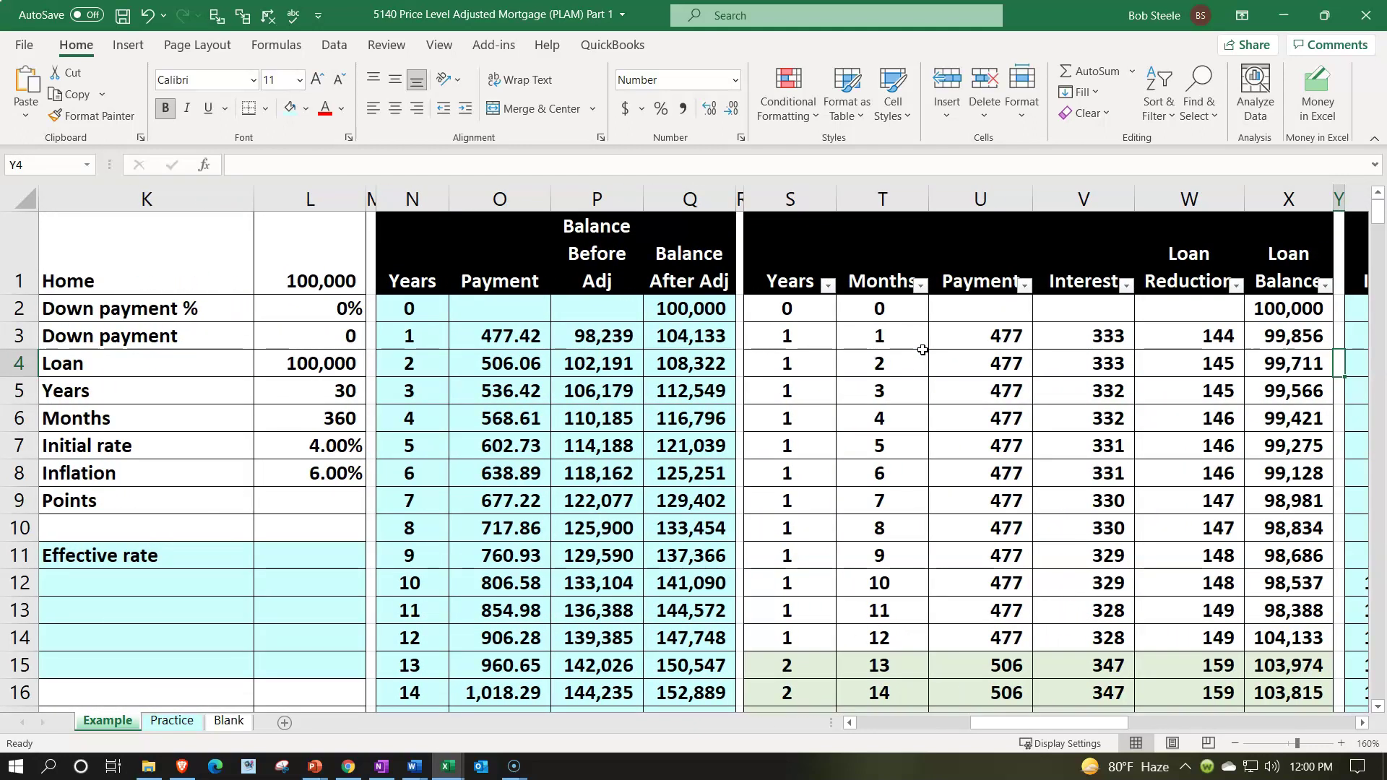
{"action": "key", "text": "Right"}
{"action": "key", "text": "Right"}
{"action": "key", "text": "Right"}
{"action": "key", "text": "Right"}
{"action": "key", "text": "Right"}
{"action": "key", "text": "Right"}
{"action": "key", "text": "Right"}
{"action": "key", "text": "Right"}
{"action": "key", "text": "Right"}
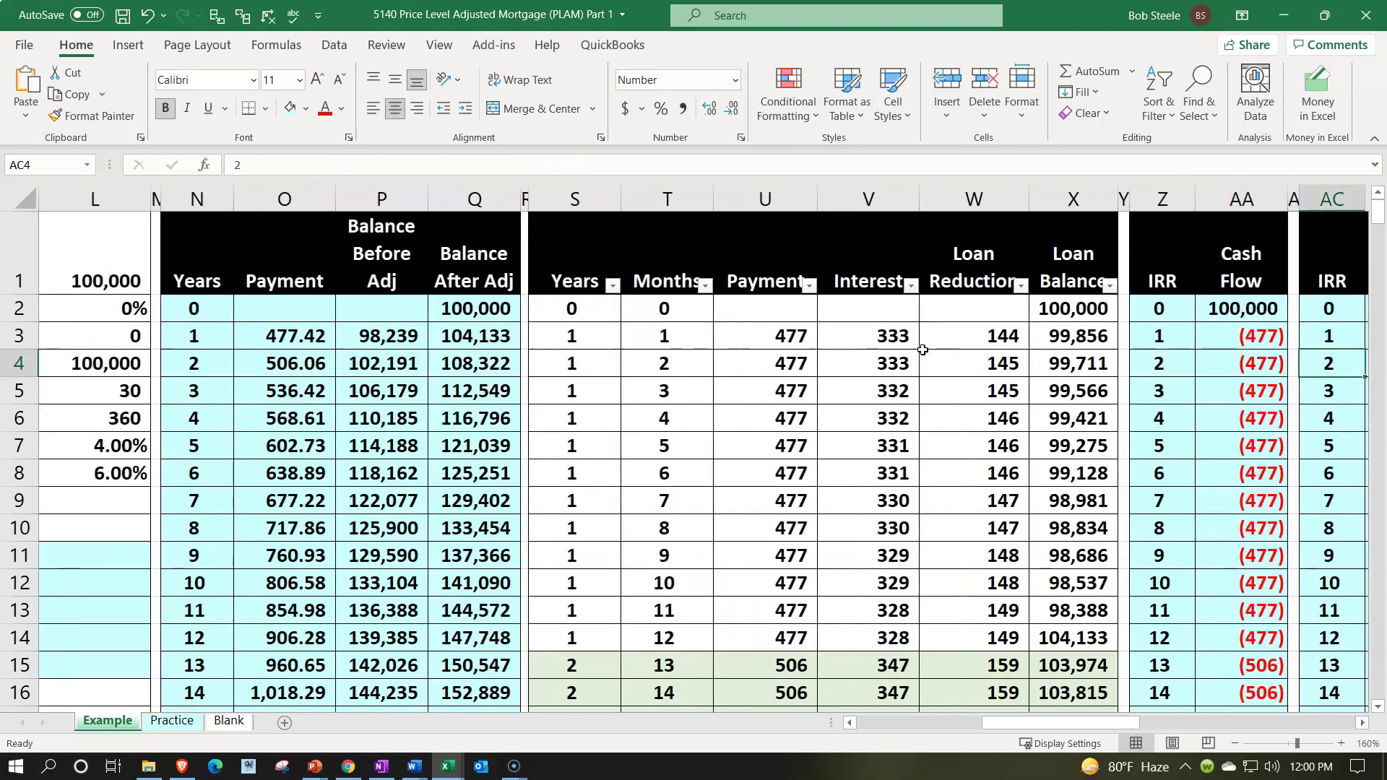
{"action": "key", "text": "Right"}
{"action": "key", "text": "Right"}
{"action": "key", "text": "Right"}
{"action": "key", "text": "Right"}
{"action": "key", "text": "Right"}
{"action": "key", "text": "Right"}
{"action": "key", "text": "Right"}
{"action": "key", "text": "Right"}
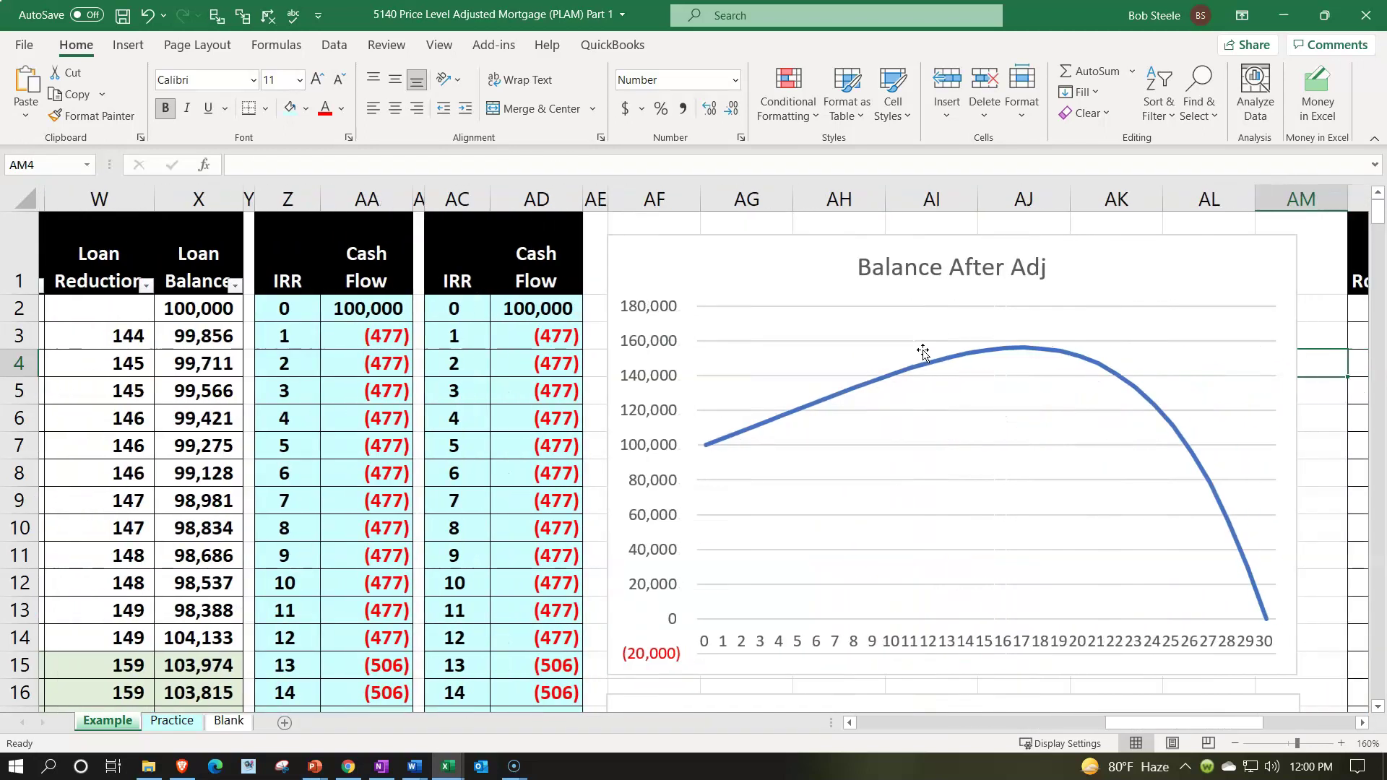
{"action": "key", "text": "Left"}
{"action": "key", "text": "Left"}
{"action": "key", "text": "Left"}
{"action": "key", "text": "Left"}
{"action": "key", "text": "Left"}
{"action": "key", "text": "Left"}
{"action": "key", "text": "Left"}
{"action": "key", "text": "Left"}
{"action": "key", "text": "Left"}
{"action": "key", "text": "Left"}
{"action": "key", "text": "Left"}
{"action": "key", "text": "Left"}
{"action": "key", "text": "Left"}
{"action": "key", "text": "Left"}
{"action": "key", "text": "Left"}
{"action": "key", "text": "Left"}
{"action": "key", "text": "Left"}
{"action": "key", "text": "Left"}
{"action": "key", "text": "Left"}
{"action": "key", "text": "Left"}
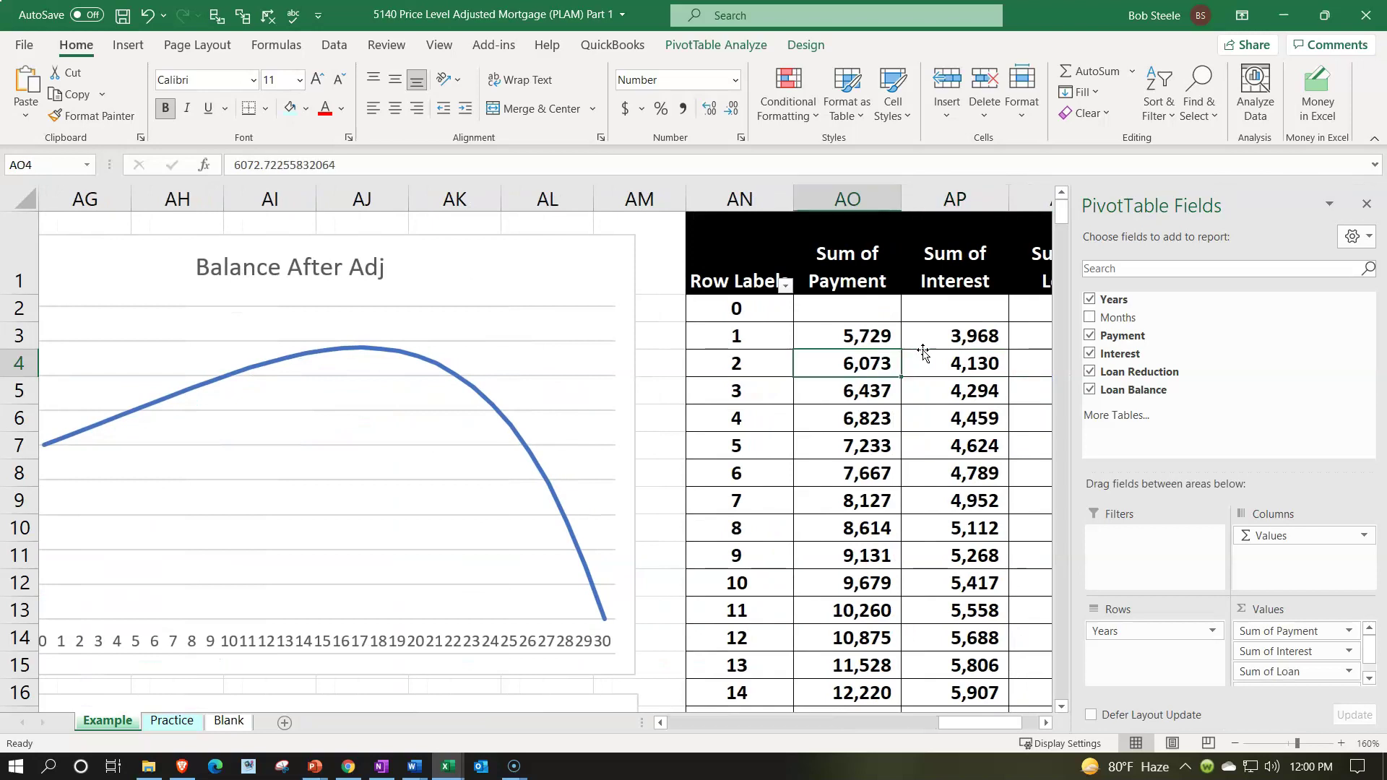
{"action": "key", "text": "Left"}
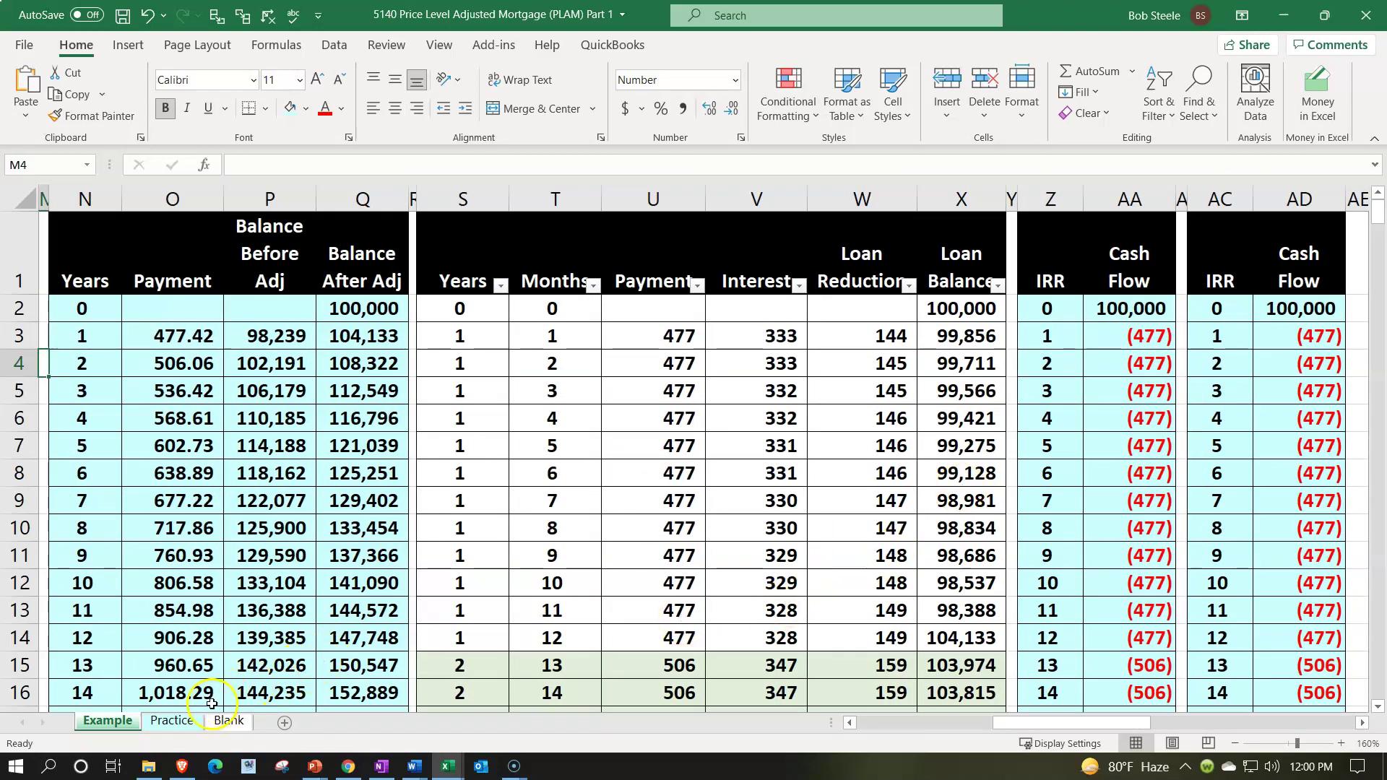
Open the Practice sheet and look over its preformatted empty yearly and monthly tables beside the second loan's inputs.
{"action": "left_click", "coordinate": [181, 721]}
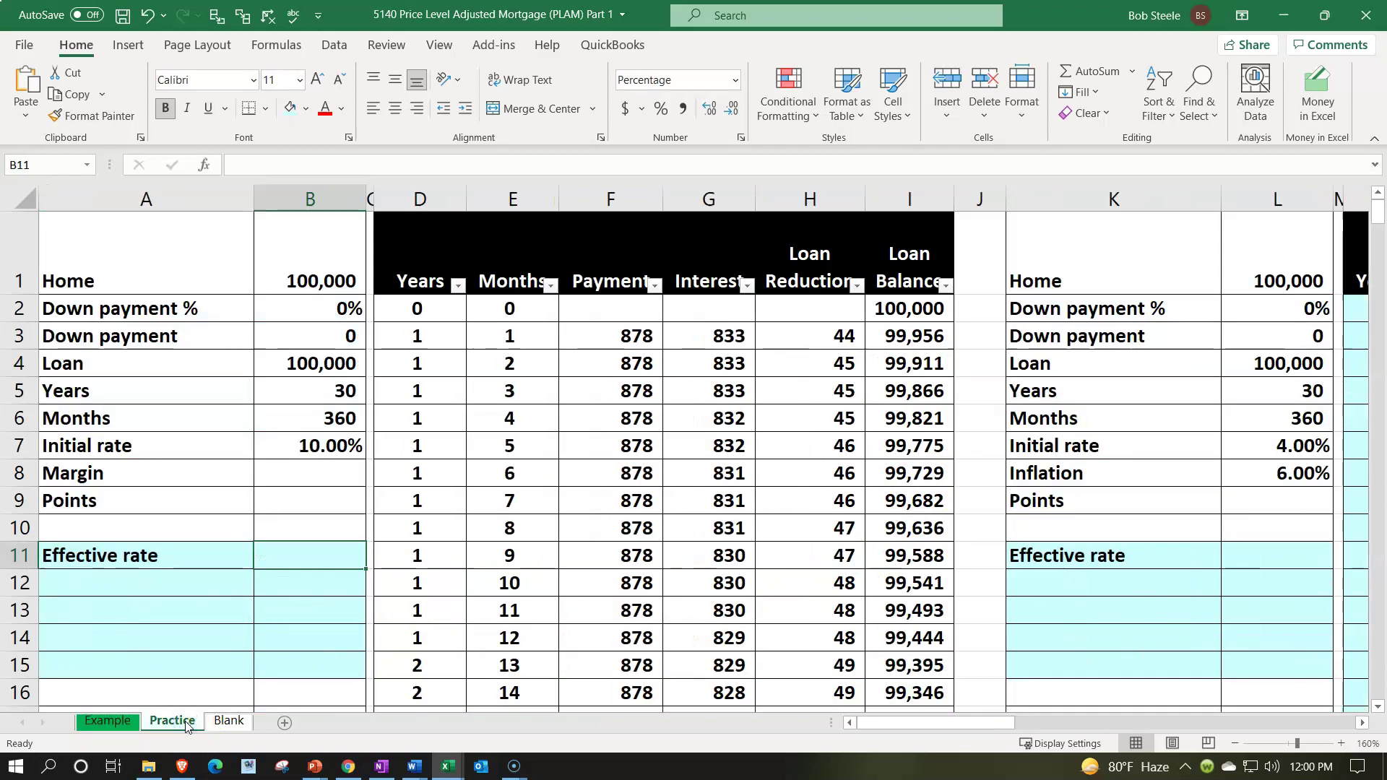
{"action": "left_click", "coordinate": [1068, 630]}
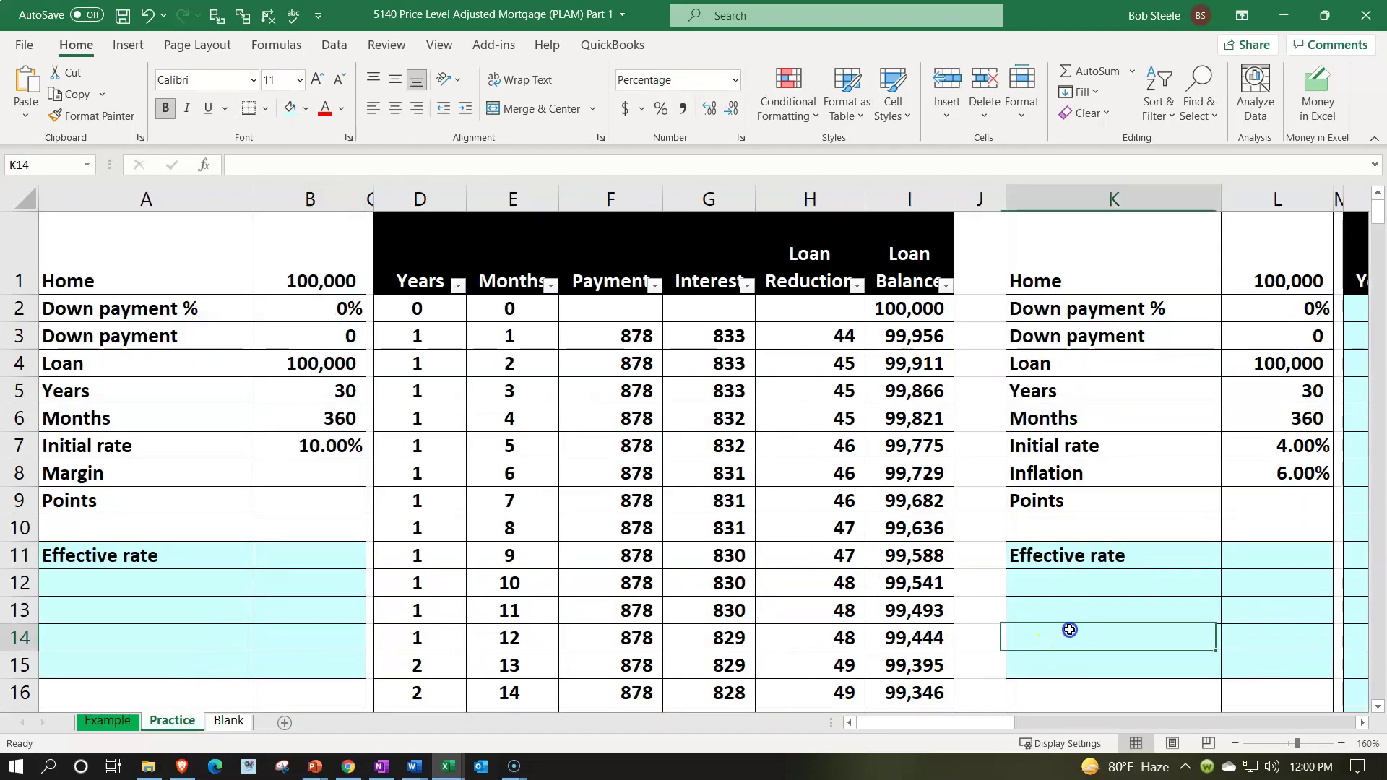
{"action": "key", "text": "Right"}
{"action": "key", "text": "Right"}
{"action": "key", "text": "Right"}
{"action": "key", "text": "Right"}
{"action": "key", "text": "Right"}
{"action": "key", "text": "Right"}
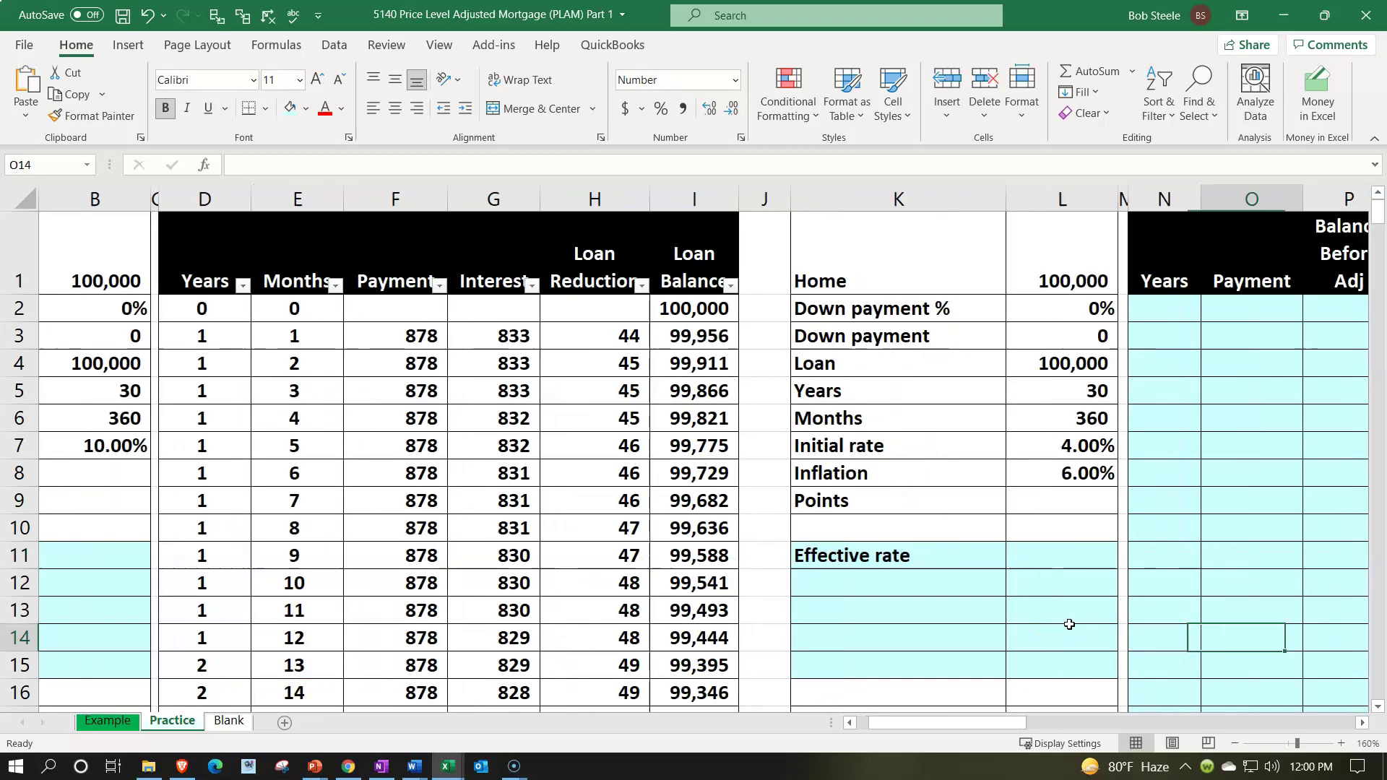
{"action": "key", "text": "Right"}
{"action": "key", "text": "Right"}
{"action": "key", "text": "Right"}
{"action": "key", "text": "Right"}
{"action": "key", "text": "Right"}
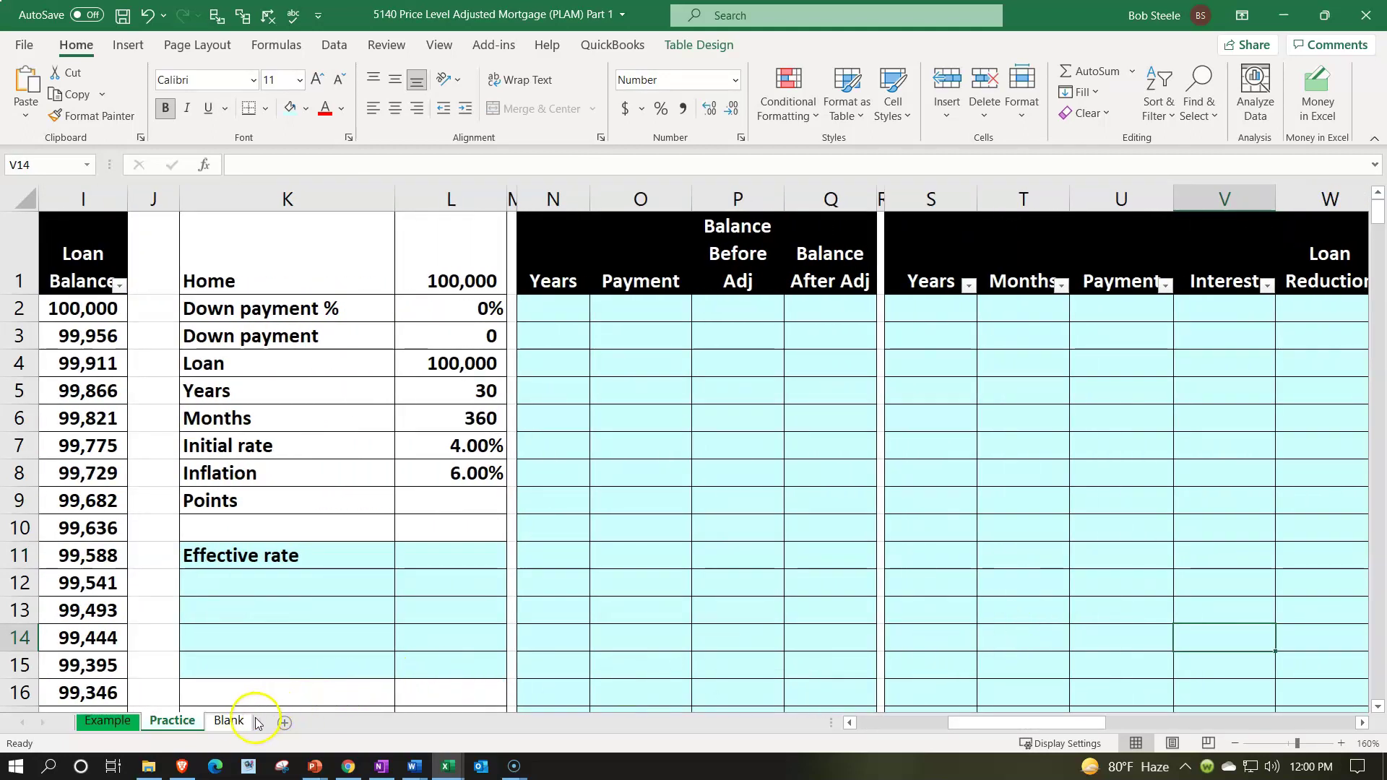
Switch to the Blank sheet and go to the empty columns beside the second loan's inputs, at cell Q9.
{"action": "left_click", "coordinate": [228, 721]}
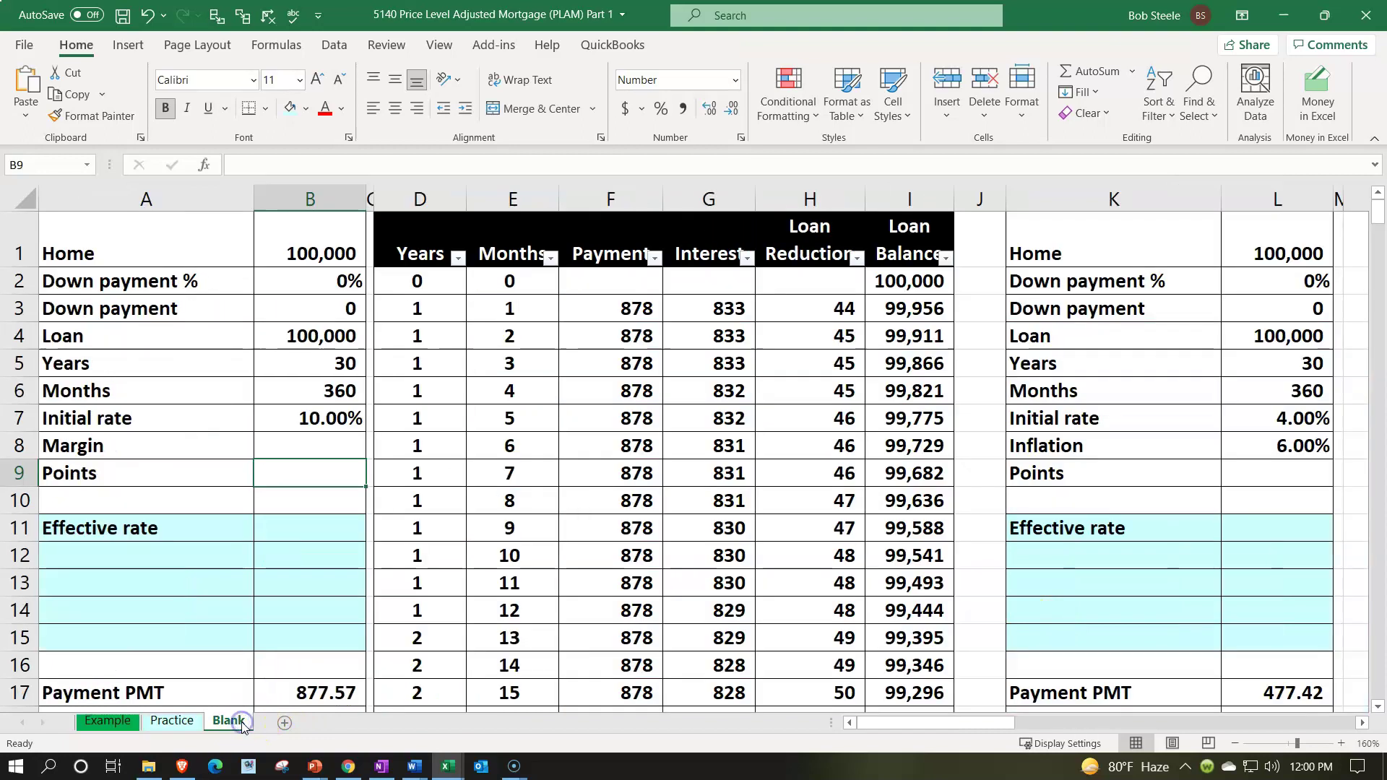
{"action": "left_click", "coordinate": [241, 613]}
{"action": "left_click", "coordinate": [289, 481]}
{"action": "key", "text": "Right"}
{"action": "key", "text": "Right"}
{"action": "key", "text": "Right"}
{"action": "key", "text": "Right"}
{"action": "key", "text": "Right"}
{"action": "key", "text": "Right"}
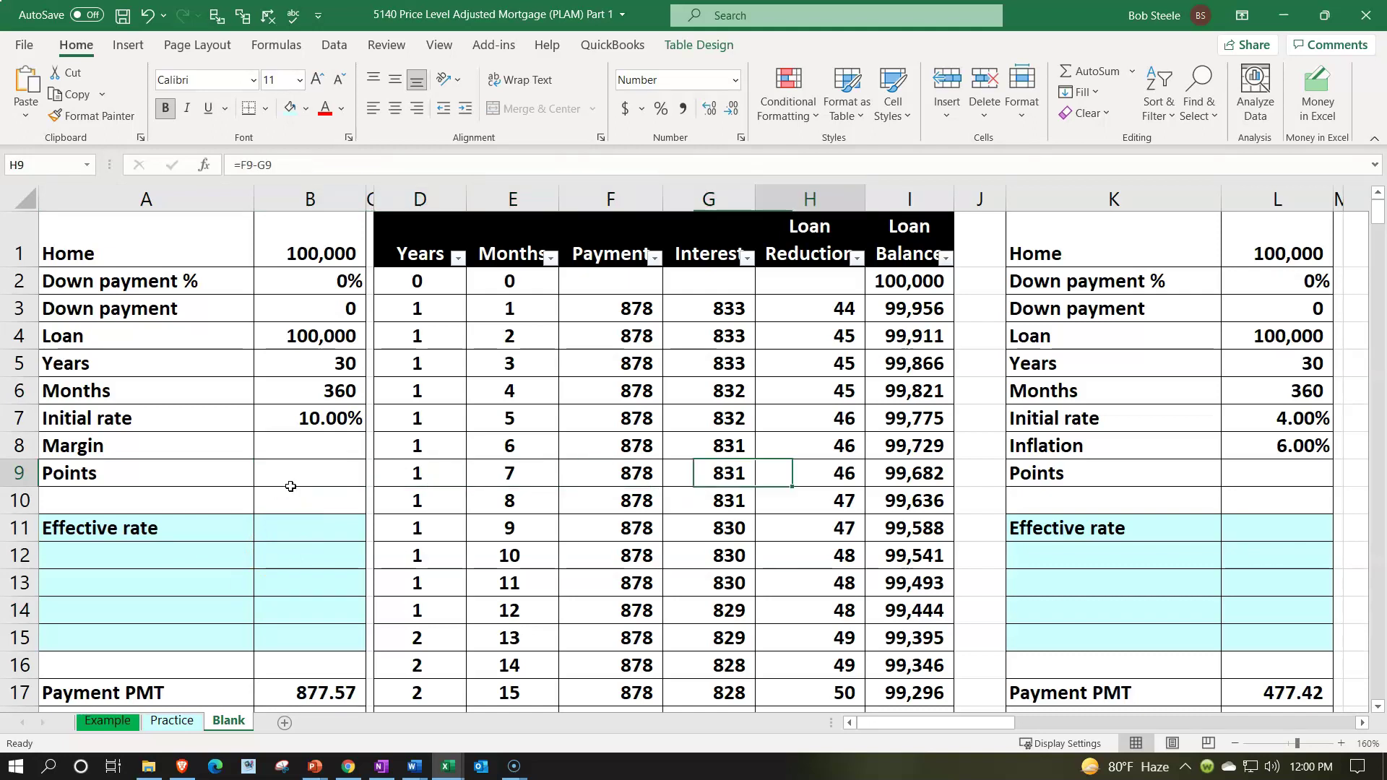
{"action": "key", "text": "Right"}
{"action": "key", "text": "Right"}
{"action": "key", "text": "Right"}
{"action": "key", "text": "Right"}
{"action": "key", "text": "Right"}
{"action": "key", "text": "Right"}
{"action": "key", "text": "Right"}
{"action": "key", "text": "Right"}
{"action": "key", "text": "Right"}
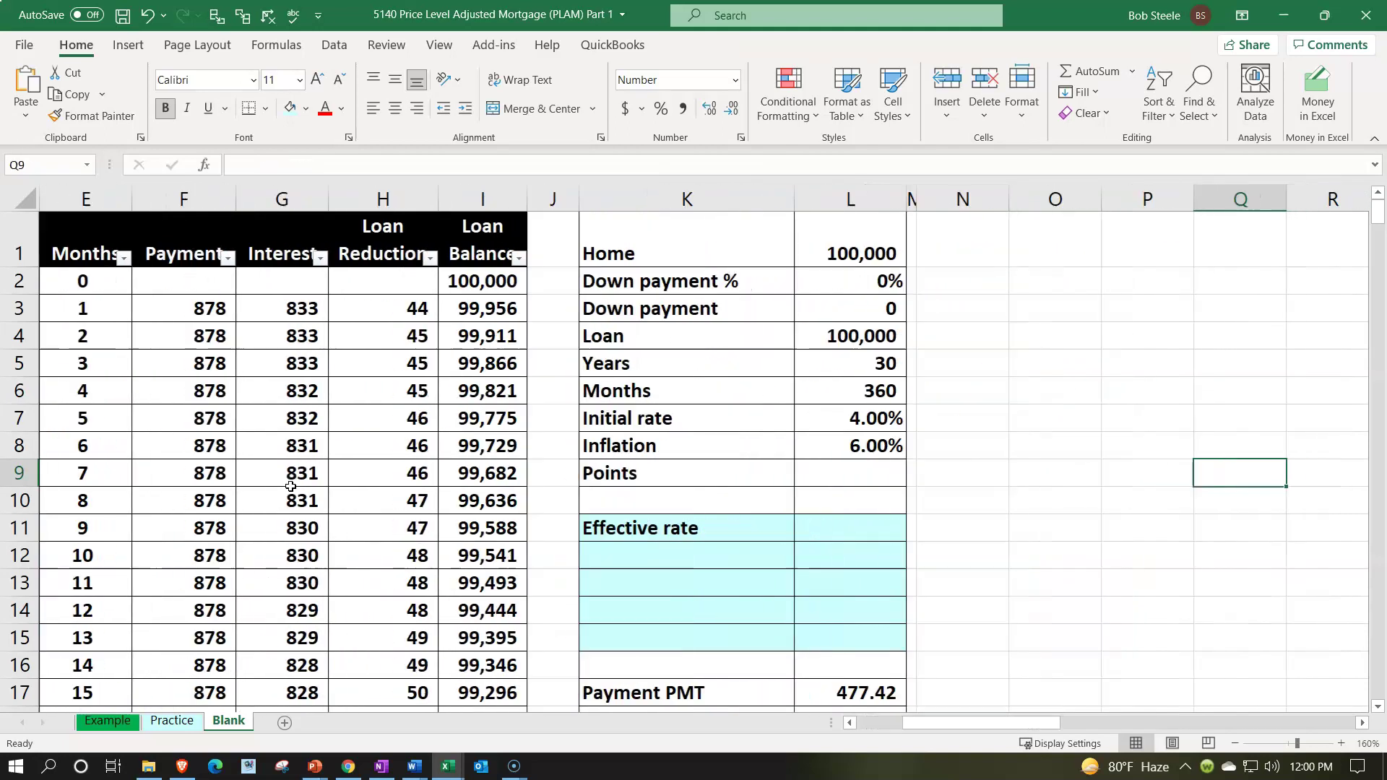
Enter the yearly table headings Year, Payment, Balance Before Adj and Balance After Adj across N1:Q1.
{"action": "key", "text": "Right"}
{"action": "key", "text": "Right"}
{"action": "key", "text": "Right"}
{"action": "key", "text": "Right"}
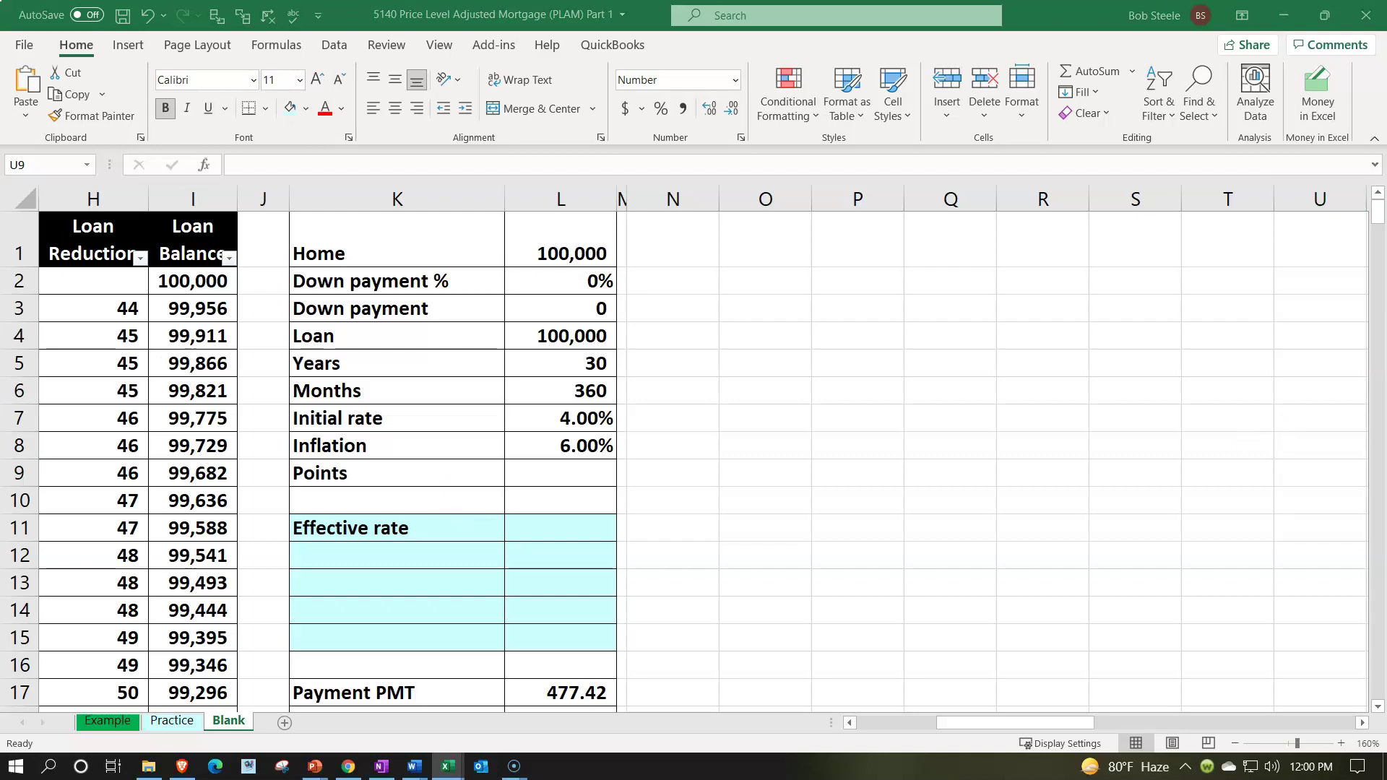
{"action": "left_click", "coordinate": [688, 257]}
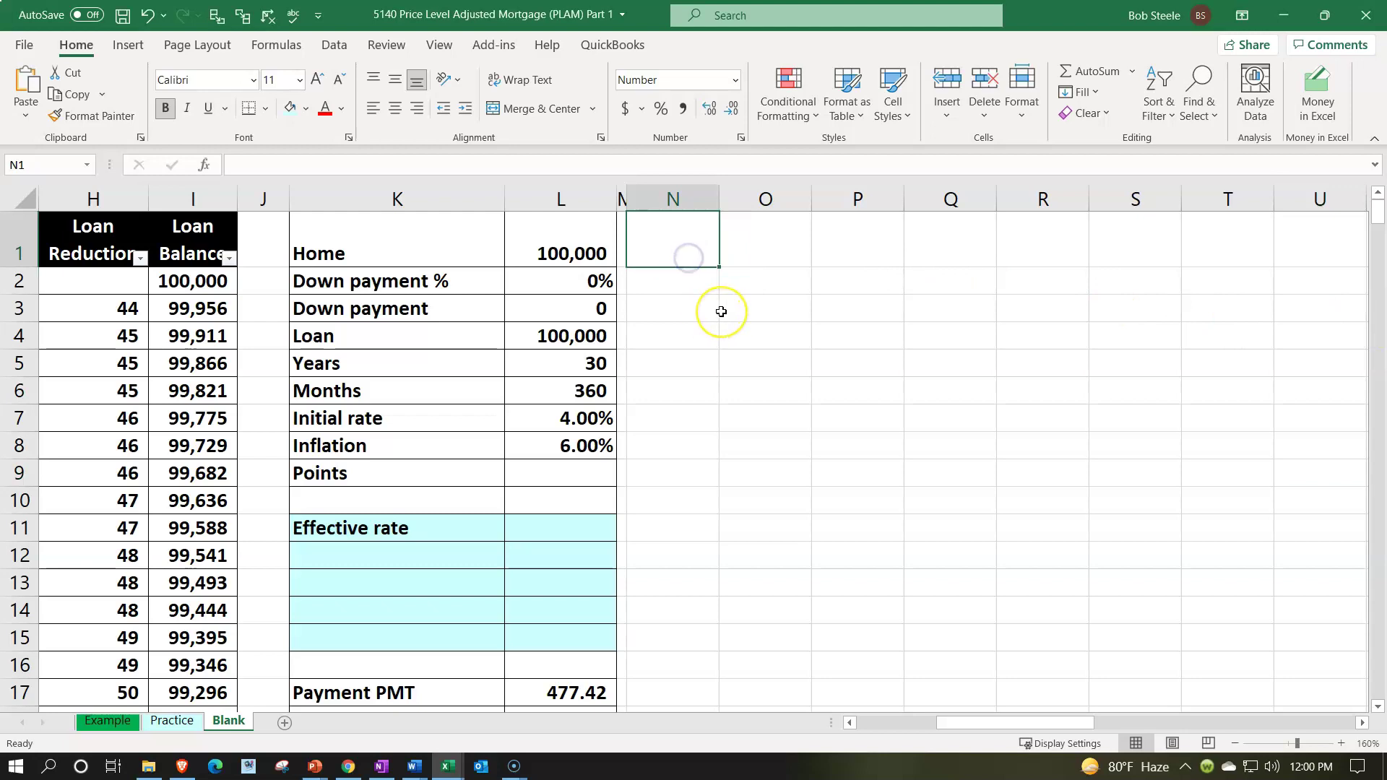
{"action": "type", "text": "Year"}
{"action": "key", "text": "Tab"}
{"action": "type", "text": "Payment"}
{"action": "key", "text": "Tab"}
{"action": "type", "text": "Balance Before ADj"}
{"action": "key", "text": "Tab"}
{"action": "type", "text": "Balance After Adj"}
{"action": "key", "text": "Return"}
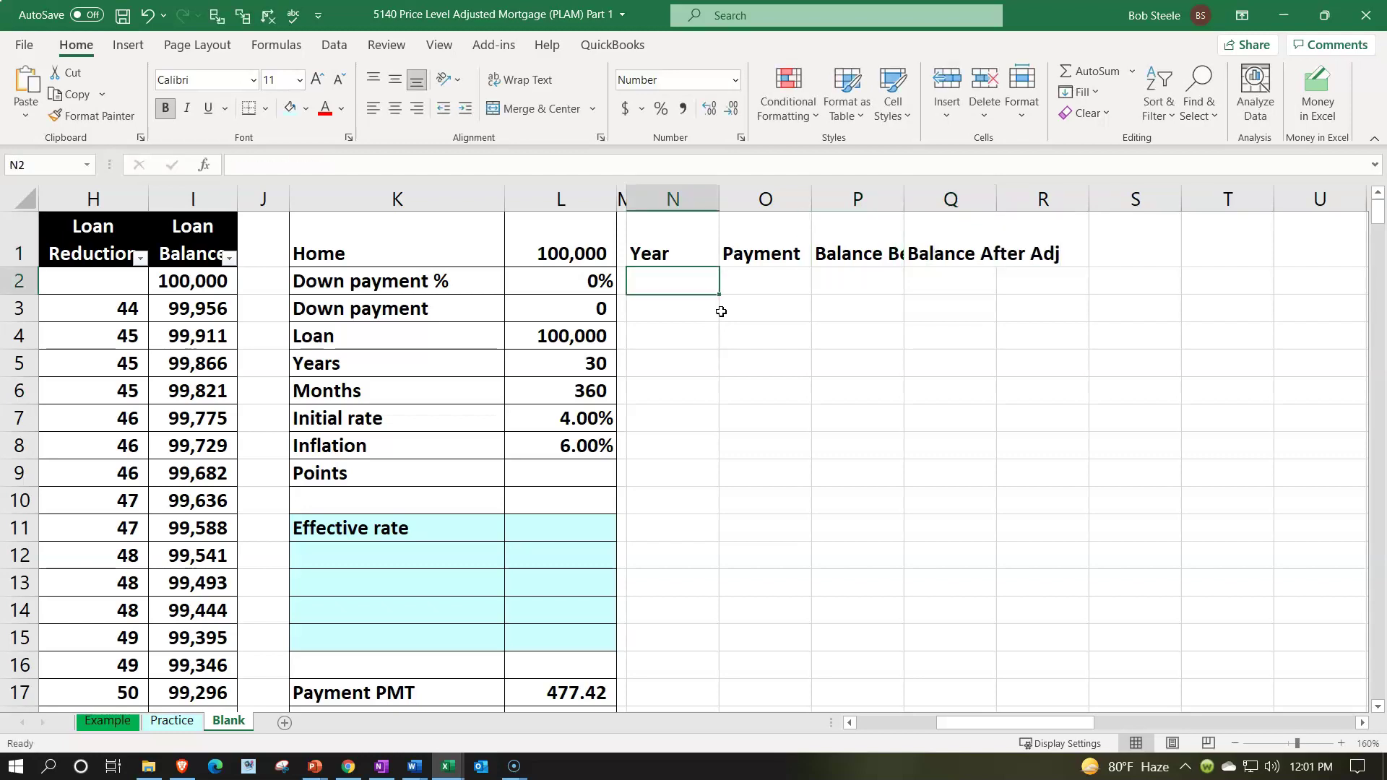
Format the headings in N1:Q1 with a black fill and white, wrapped, centred text.
{"action": "left_click_drag", "start_coordinate": [703, 226], "coordinate": [930, 243]}
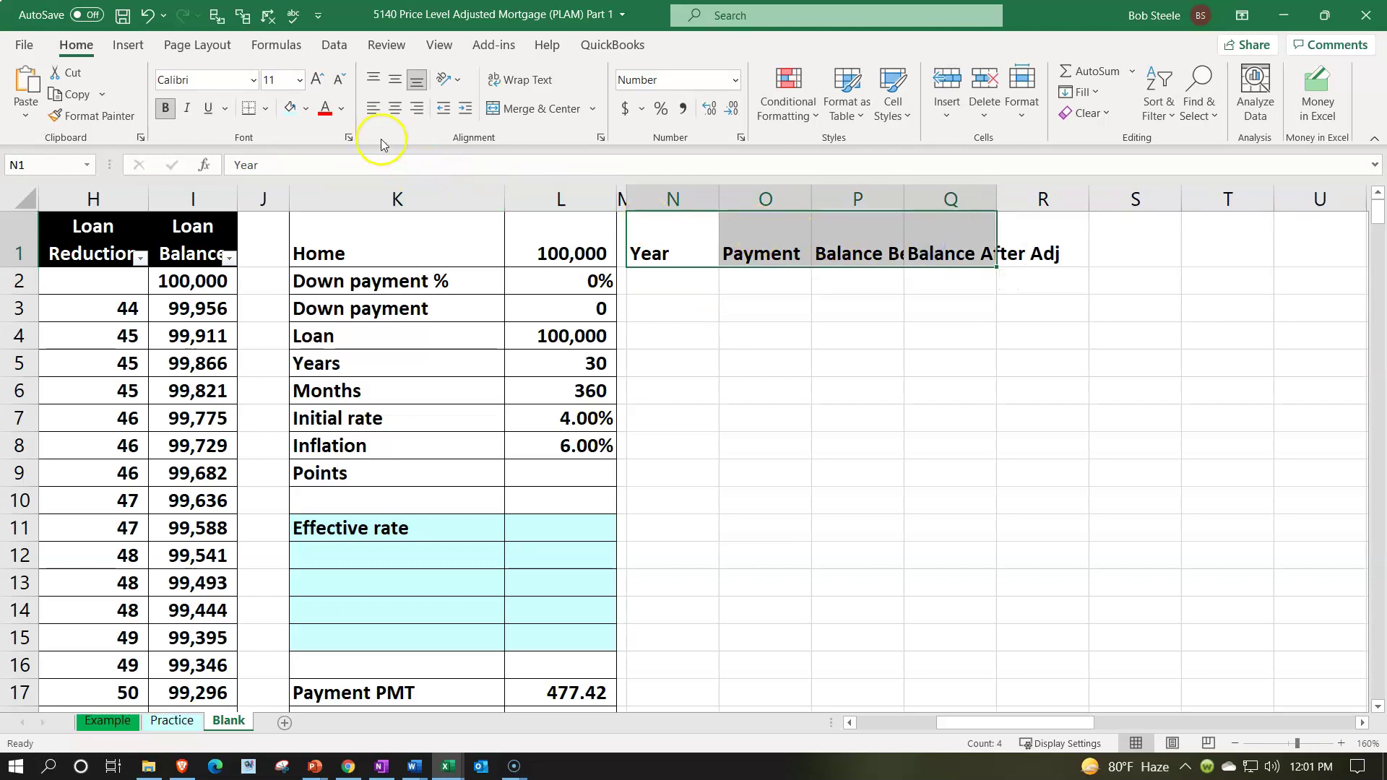
{"action": "left_click", "coordinate": [307, 103]}
{"action": "left_click", "coordinate": [307, 107]}
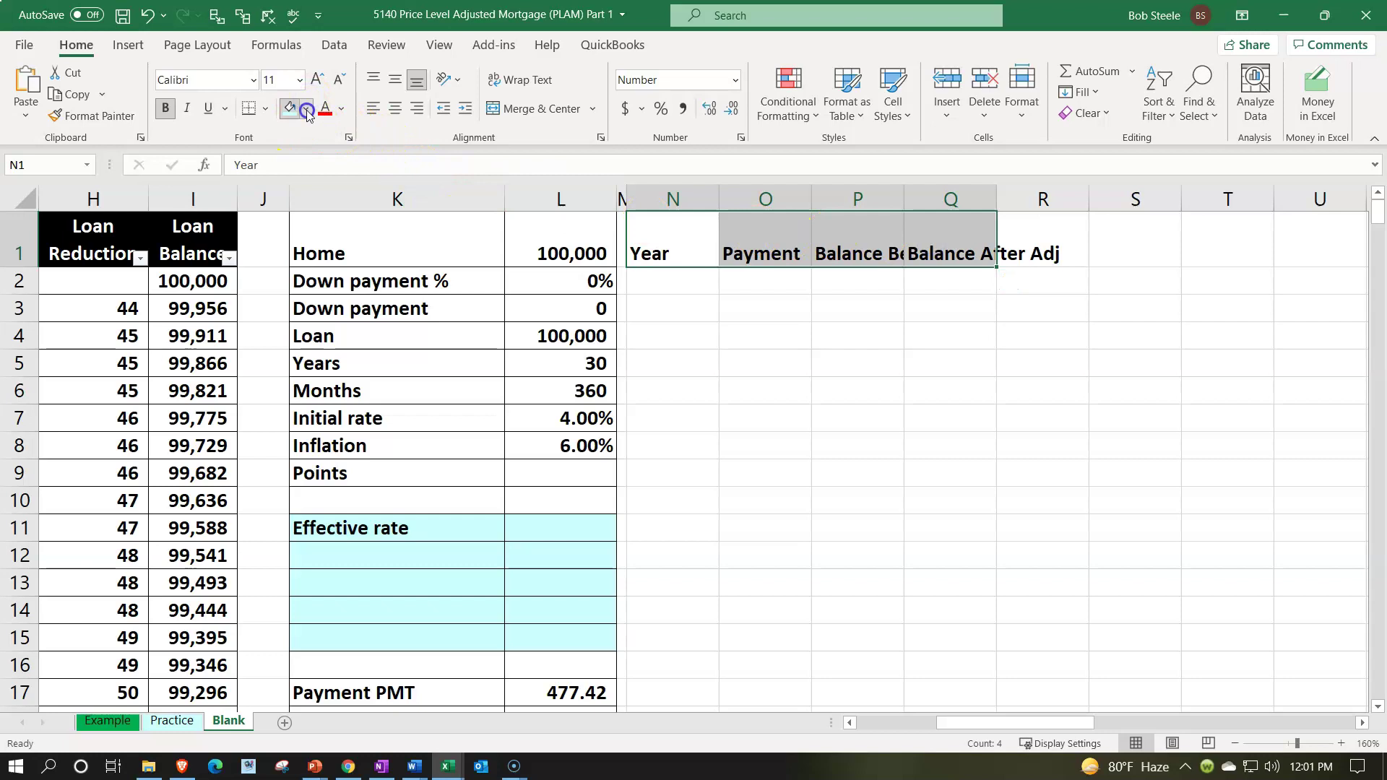
{"action": "left_click", "coordinate": [307, 156]}
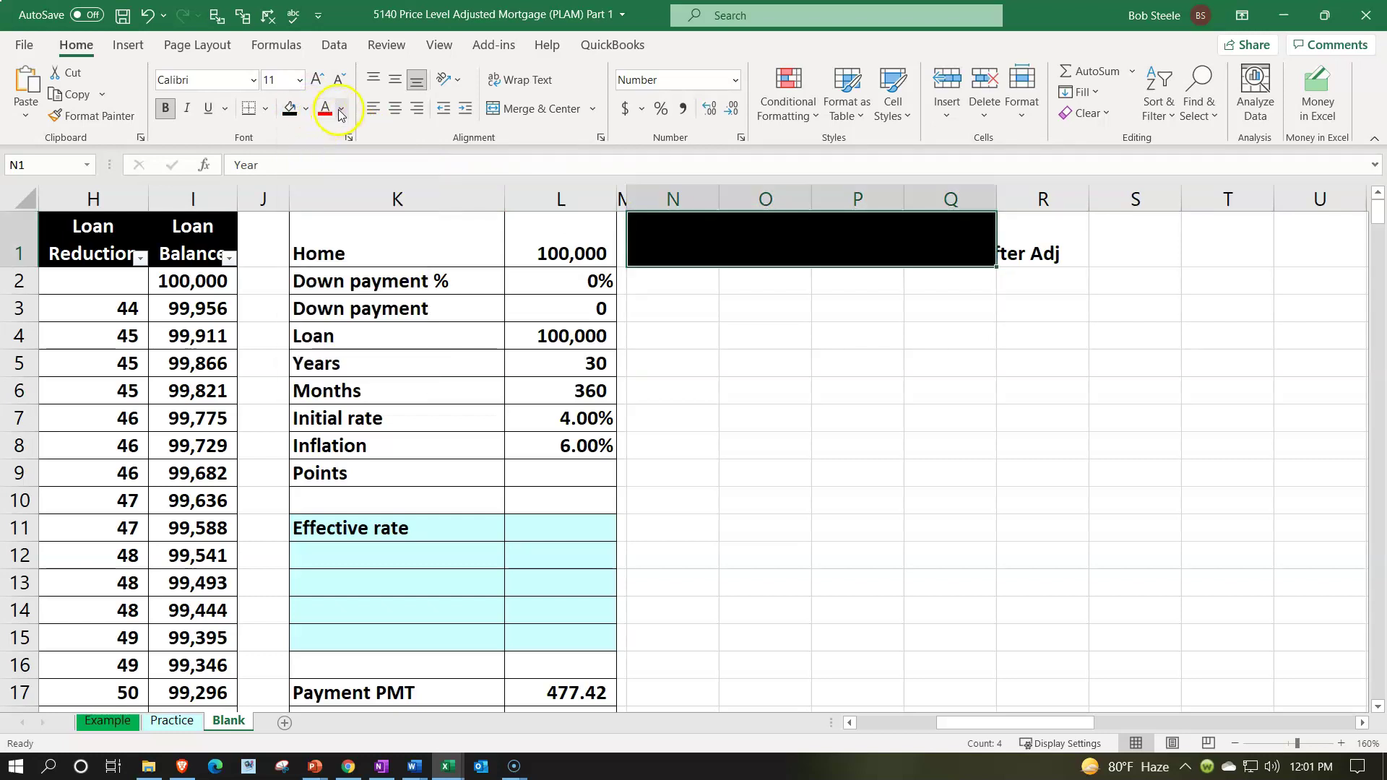
{"action": "left_click", "coordinate": [341, 109]}
{"action": "left_click", "coordinate": [324, 181]}
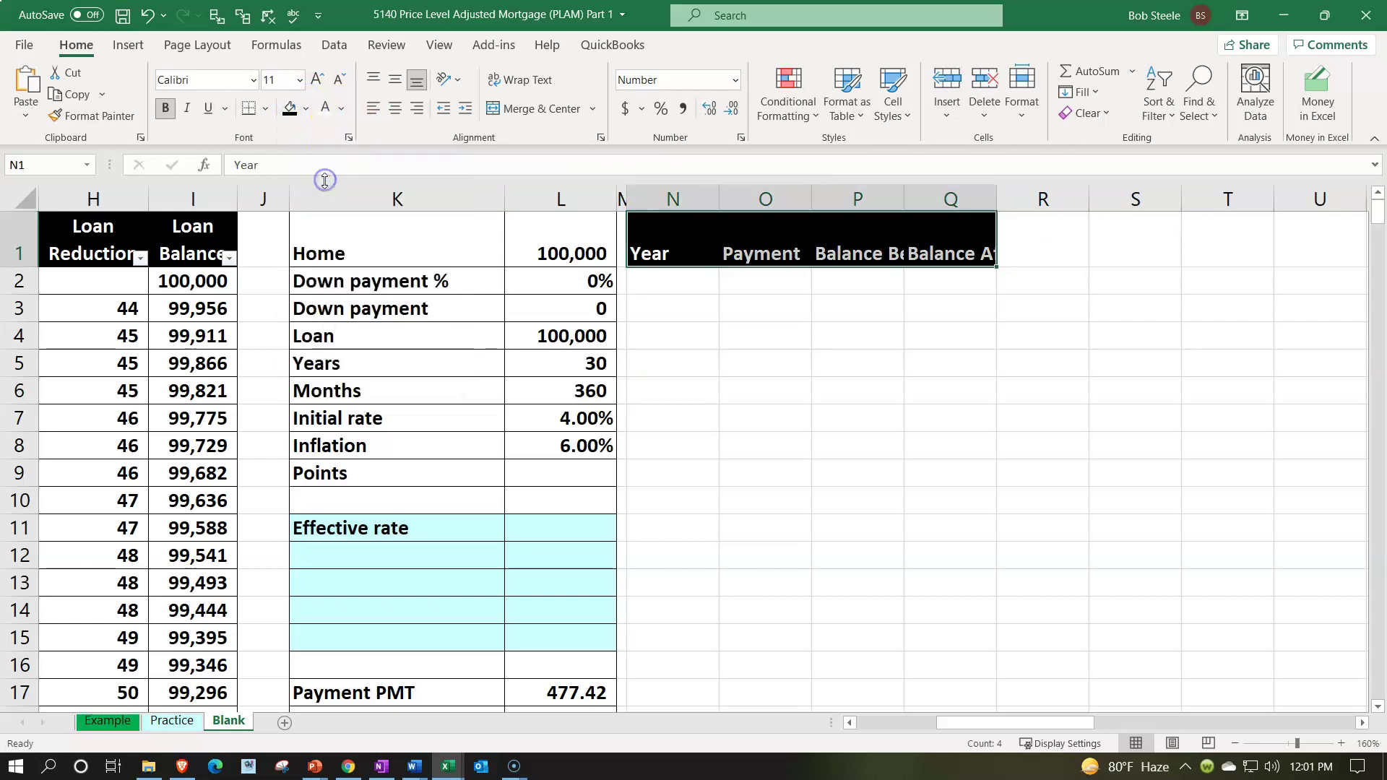
{"action": "left_click", "coordinate": [509, 81]}
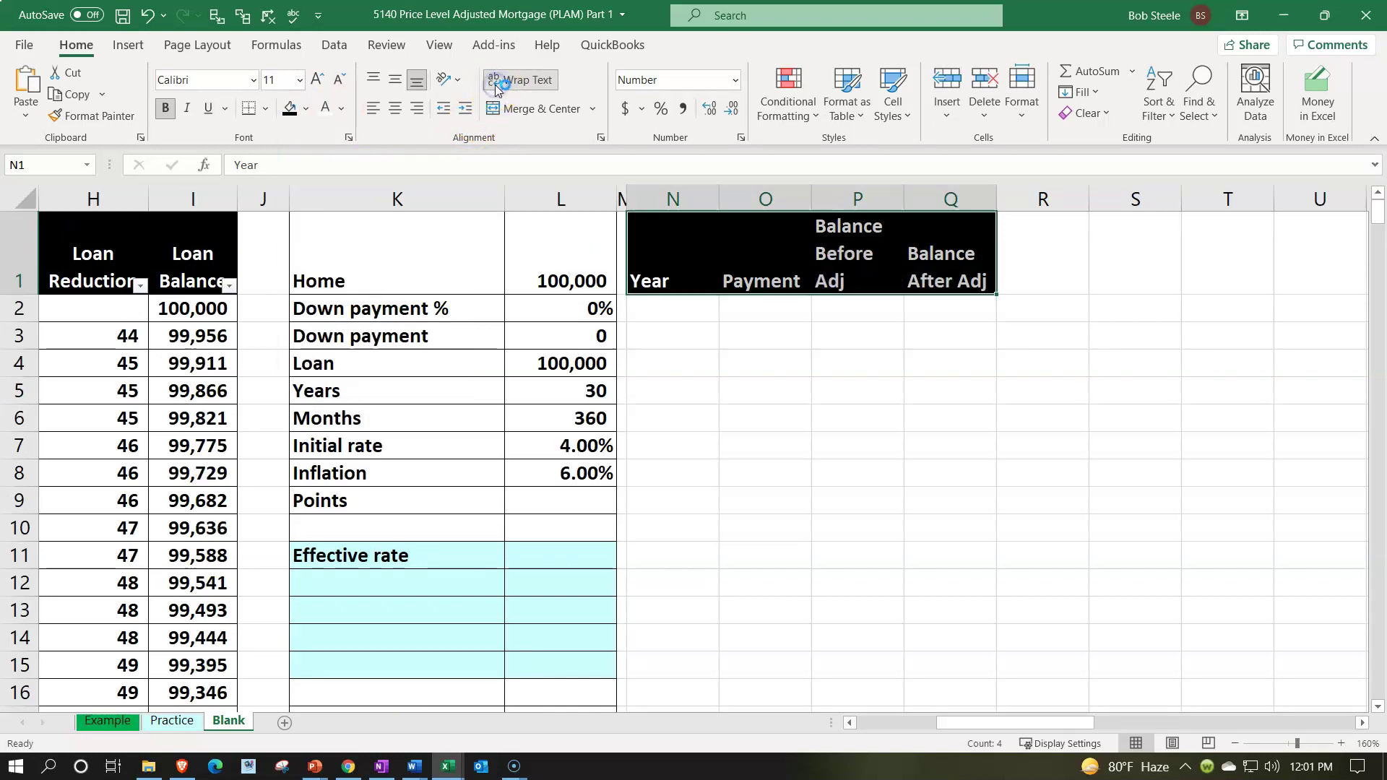
{"action": "left_click", "coordinate": [395, 109]}
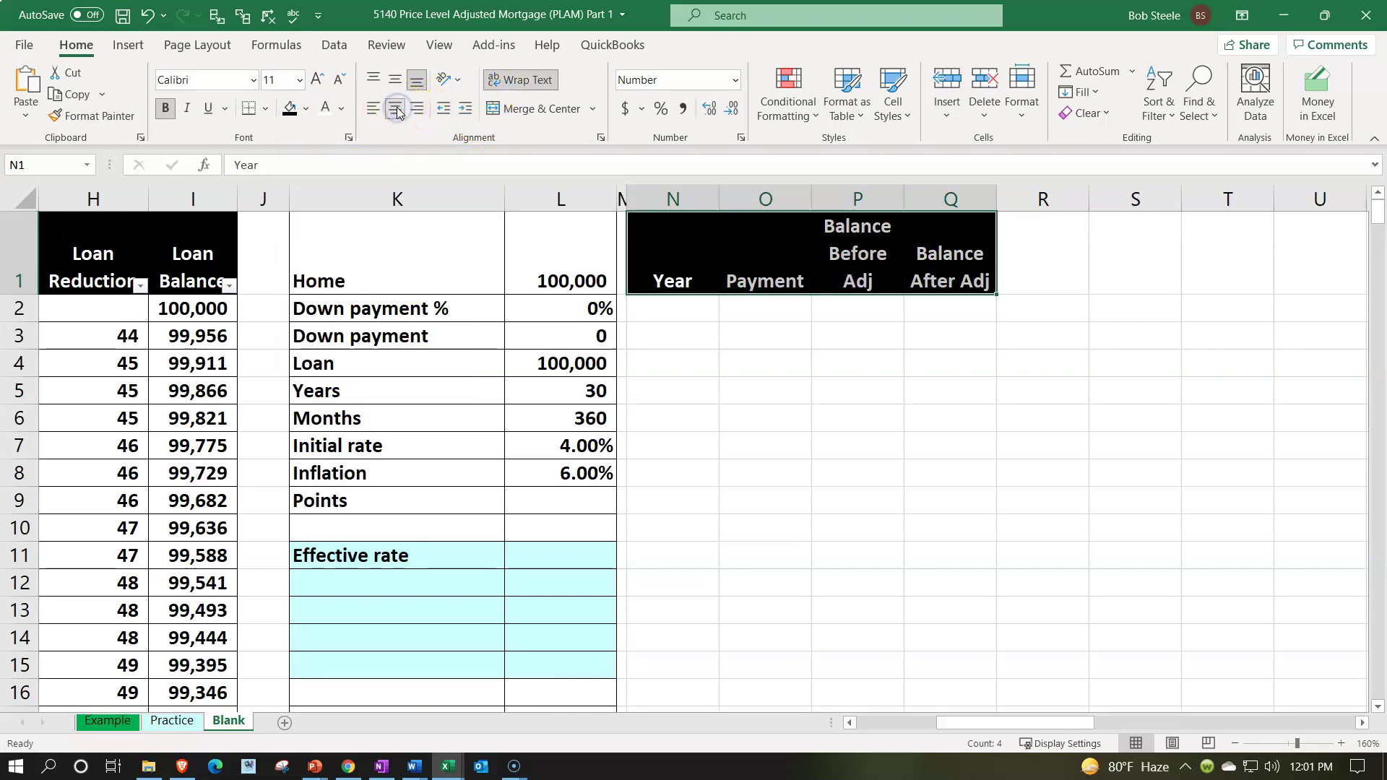
Fill the Year column from N2 down with the series 0 to 30 and centre the numbers.
{"action": "left_click", "coordinate": [670, 309]}
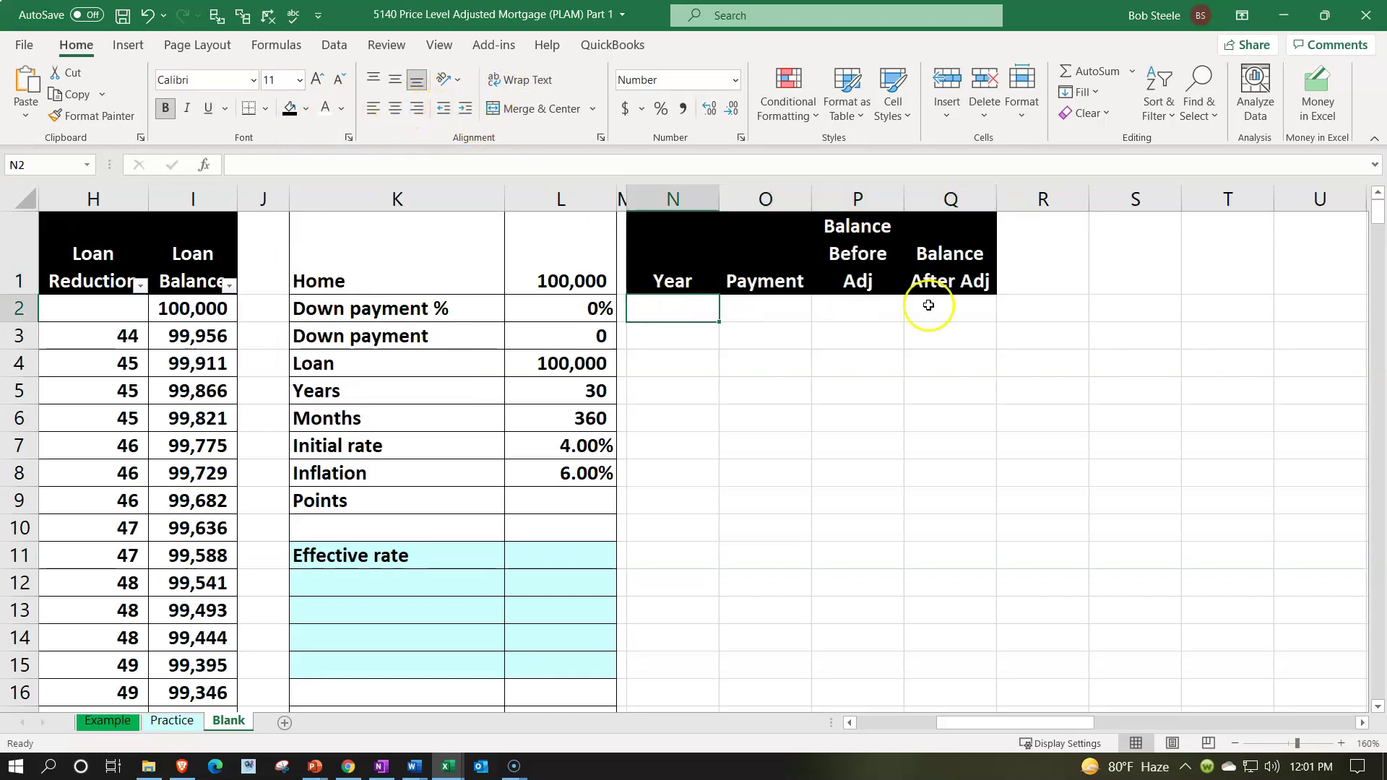
{"action": "type", "text": "0"}
{"action": "key", "text": "Return"}
{"action": "type", "text": "1"}
{"action": "key", "text": "Return"}
{"action": "type", "text": "2"}
{"action": "key", "text": "Return"}
{"action": "left_click_drag", "start_coordinate": [690, 309], "coordinate": [704, 604]}
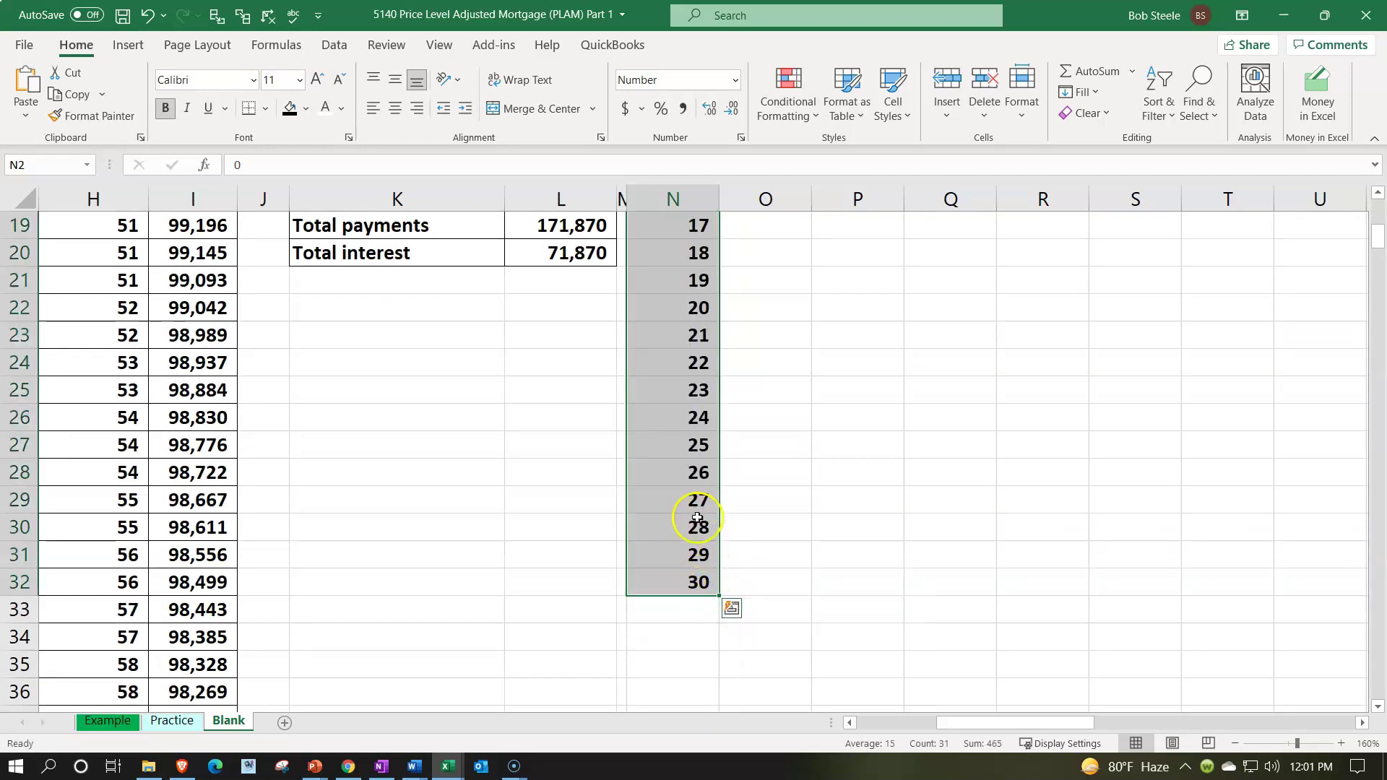
{"action": "left_click", "coordinate": [395, 108]}
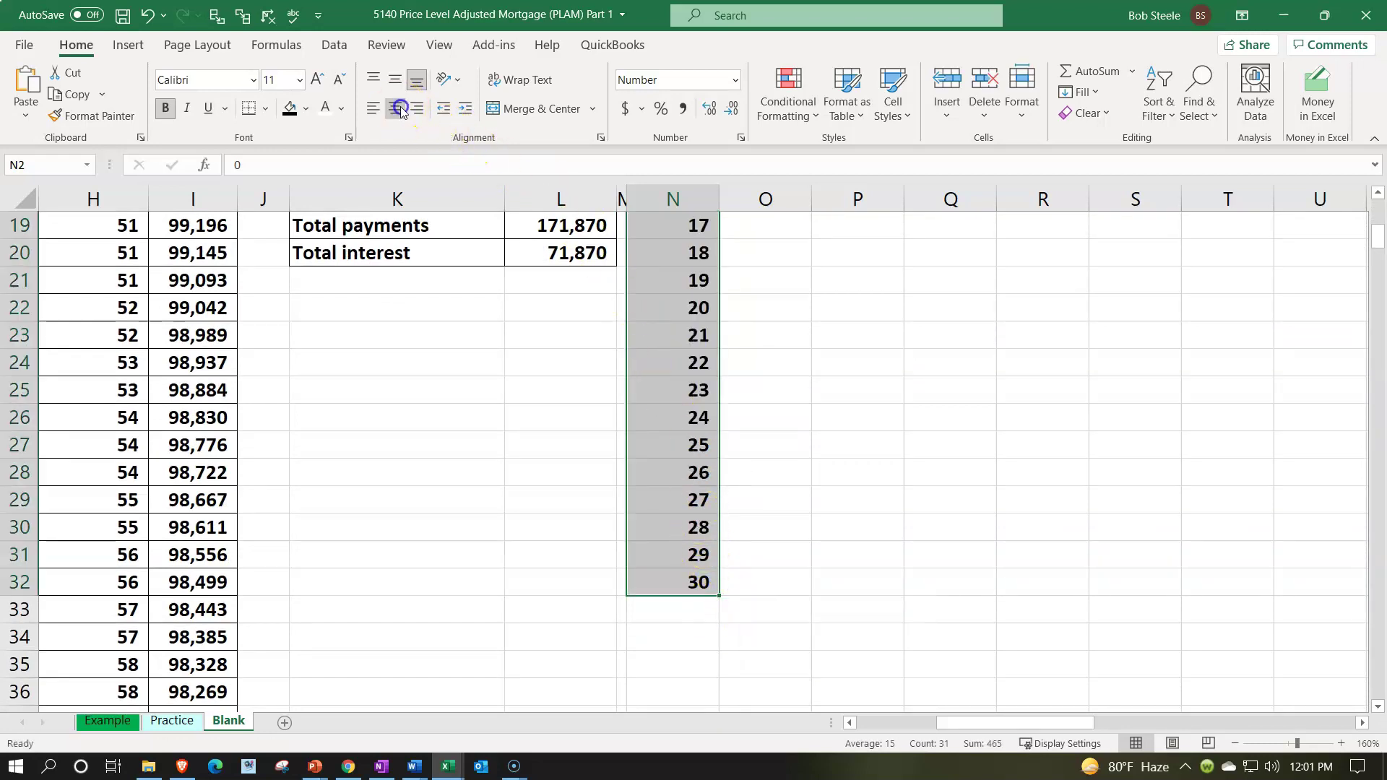
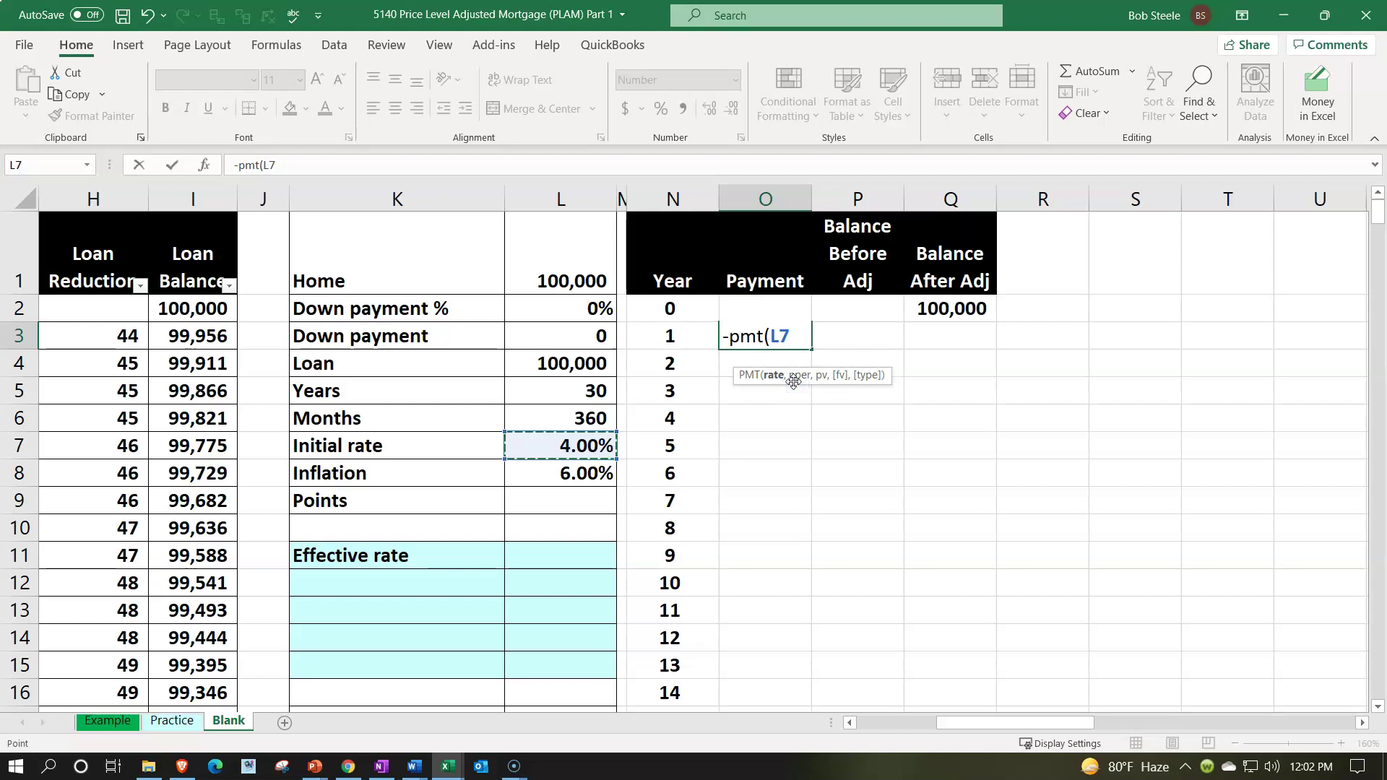
In the year 1 payment's PMT formula, set the rate to $L$7/12 and the number of periods to ($L$5-N3+1)*12.
{"action": "key", "text": "F4"}
{"action": "type", "text": "/12"}
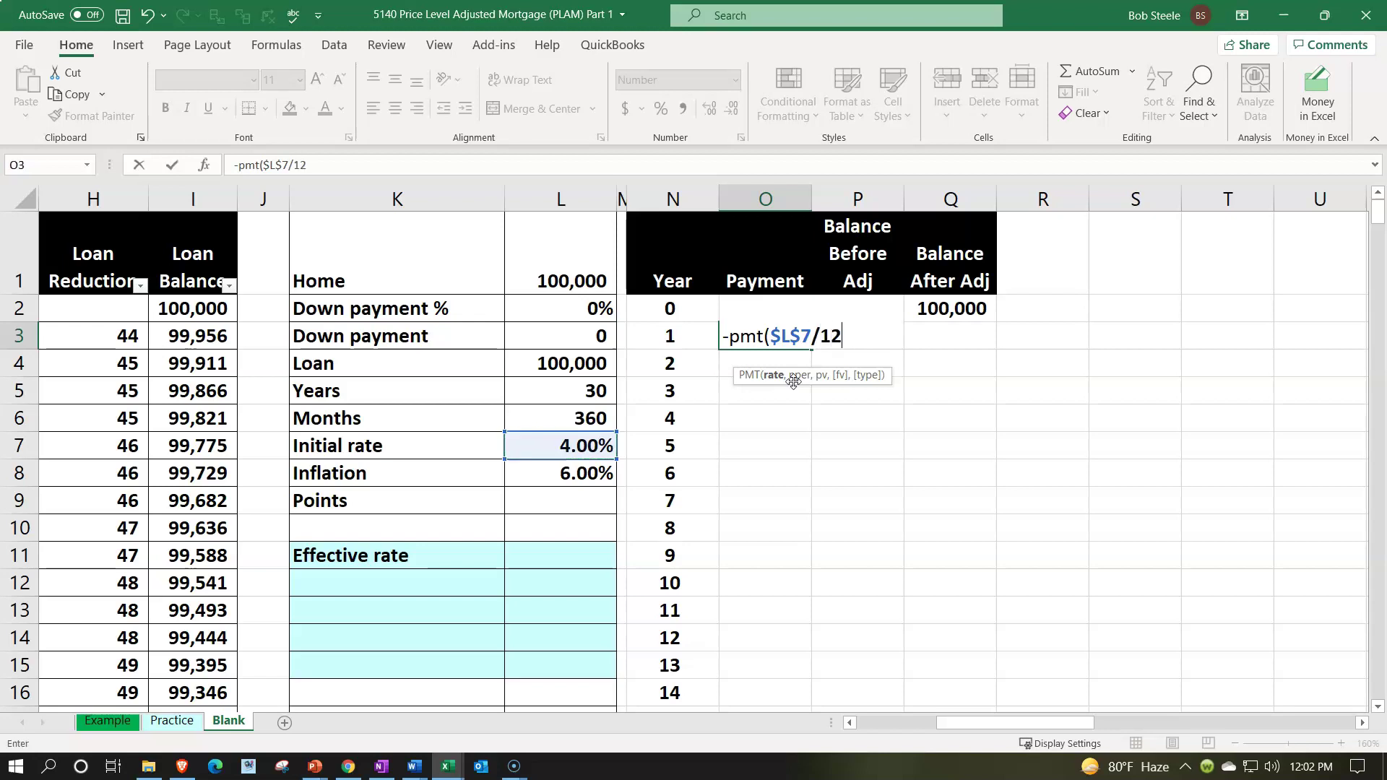
{"action": "type", "text": ","}
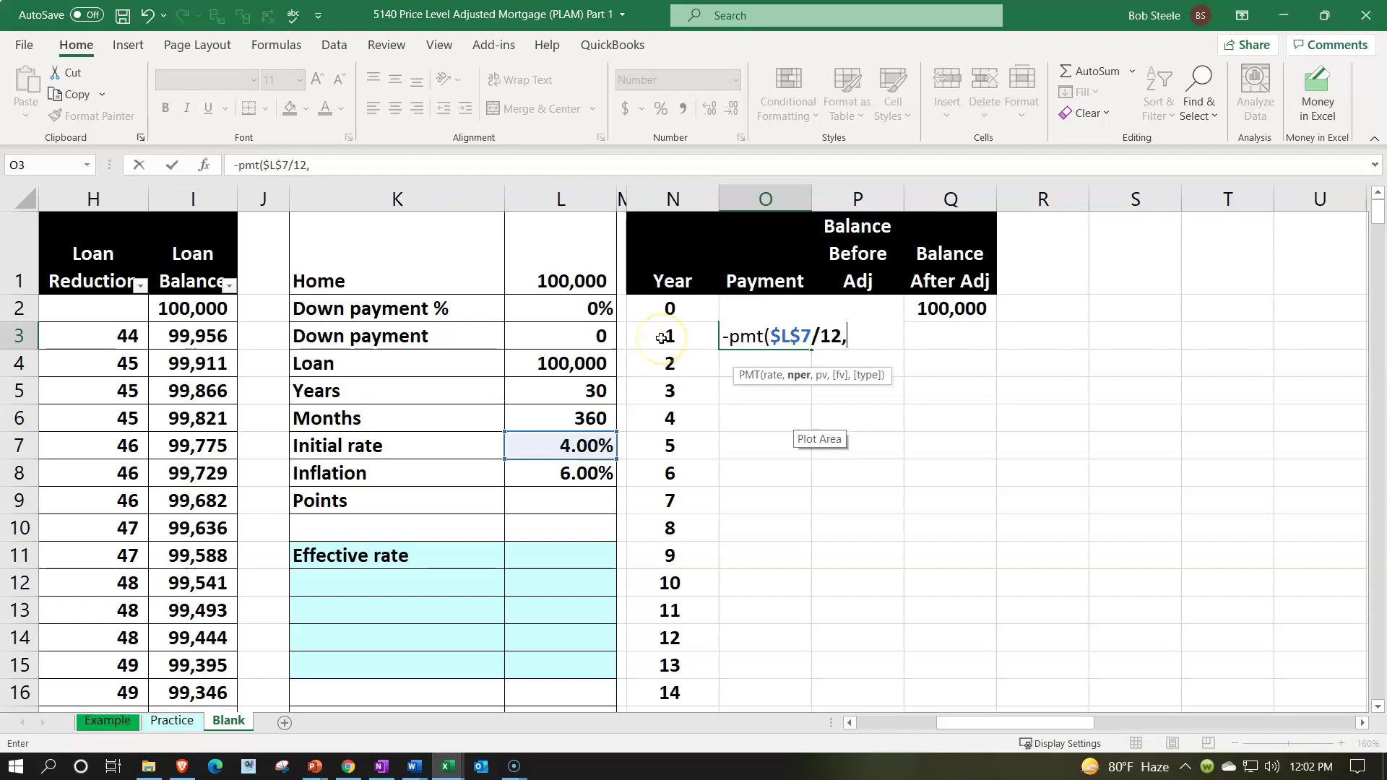
{"action": "type", "text": "("}
{"action": "left_click", "coordinate": [585, 388]}
{"action": "key", "text": "F4"}
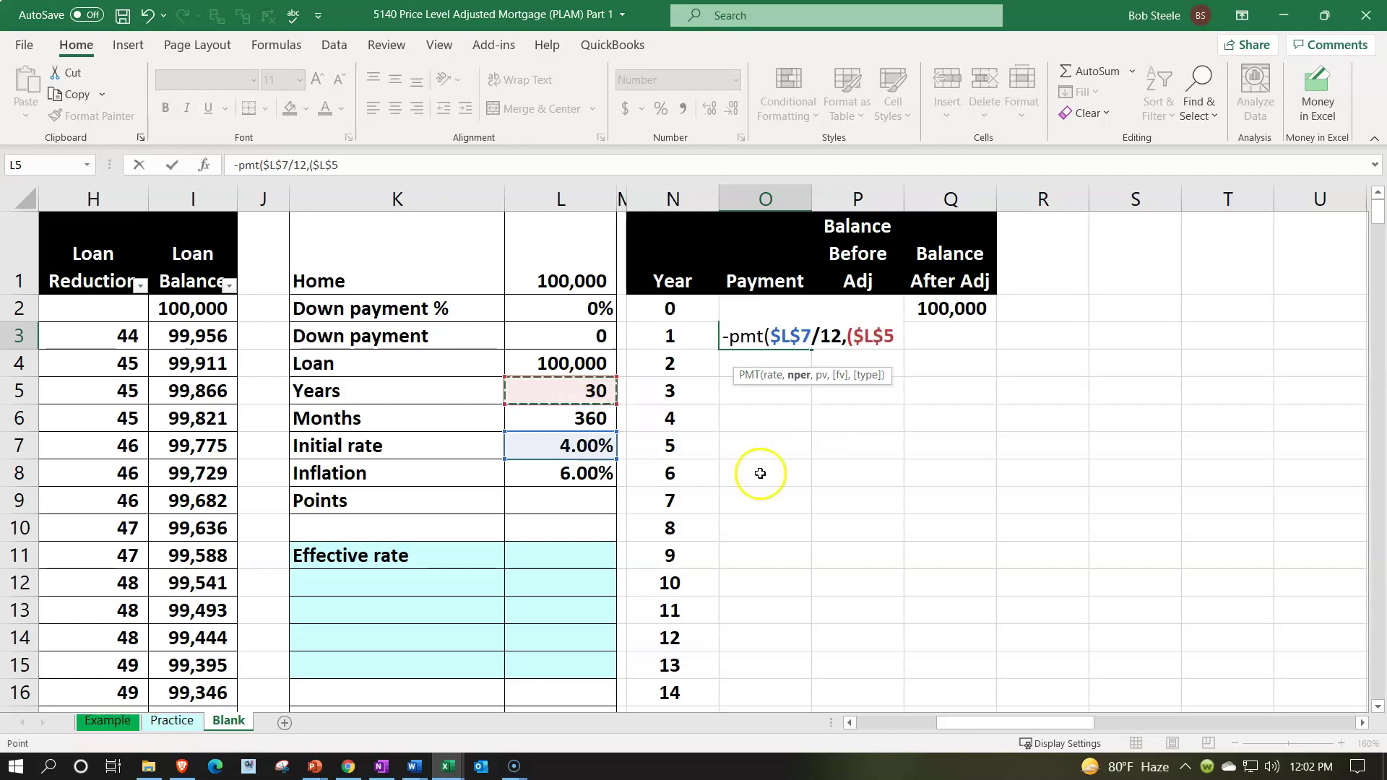
{"action": "type", "text": "-"}
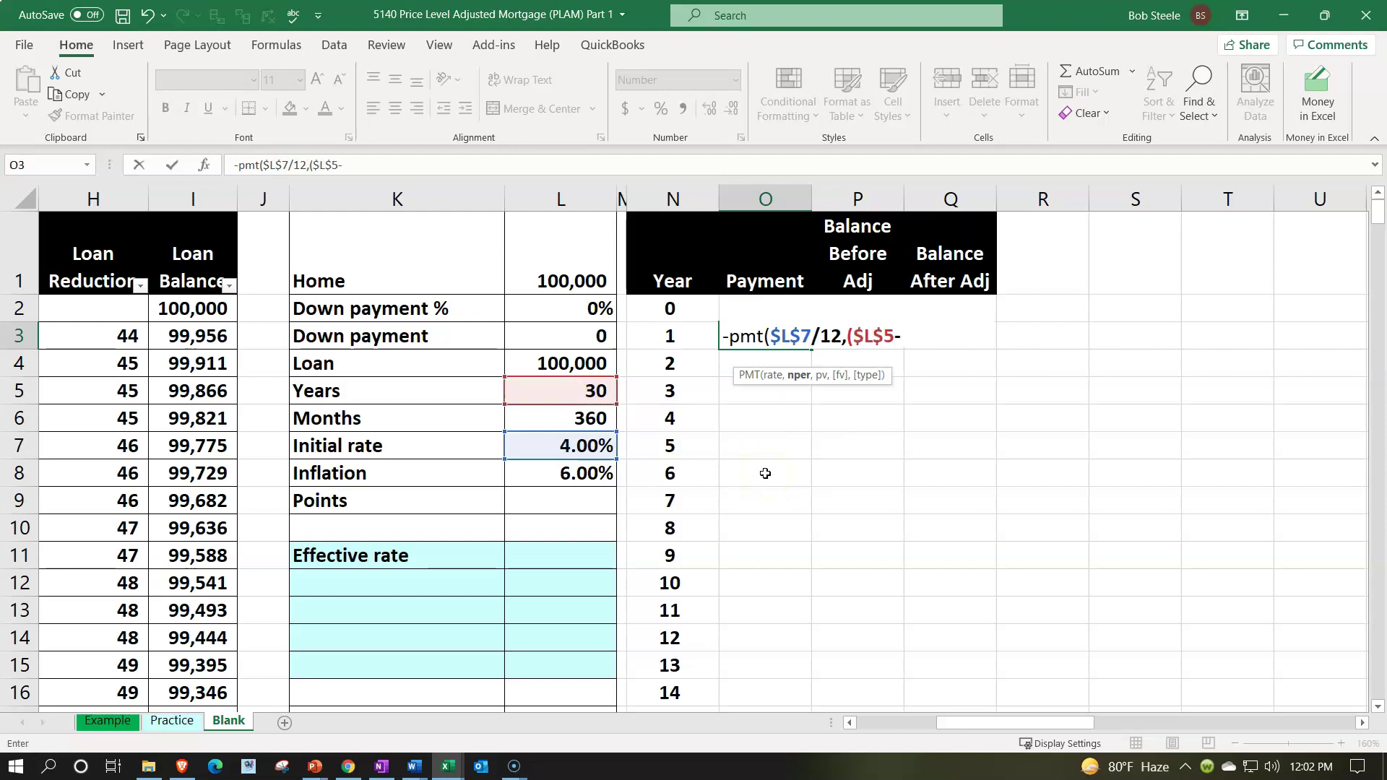
{"action": "left_click", "coordinate": [696, 340]}
{"action": "type", "text": "+1)"}
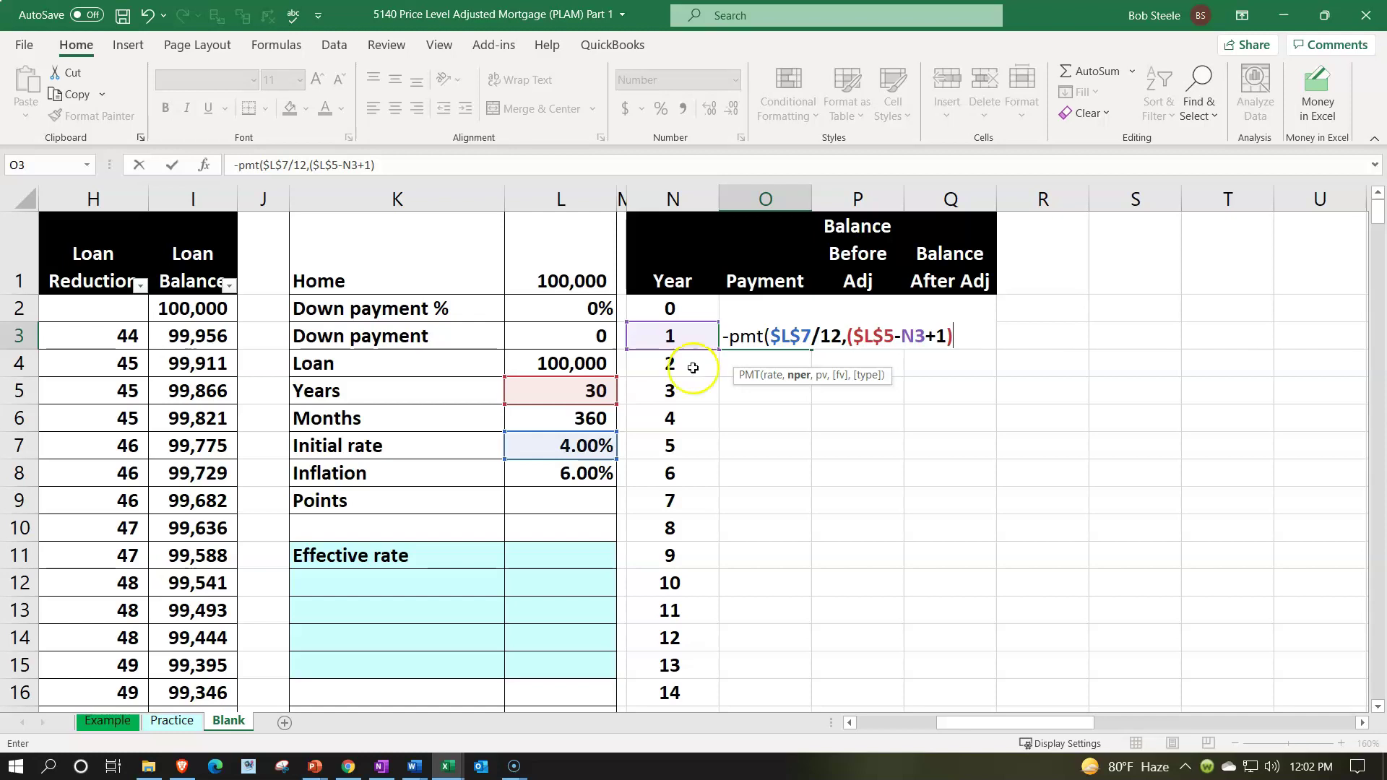
{"action": "type", "text": "*12"}
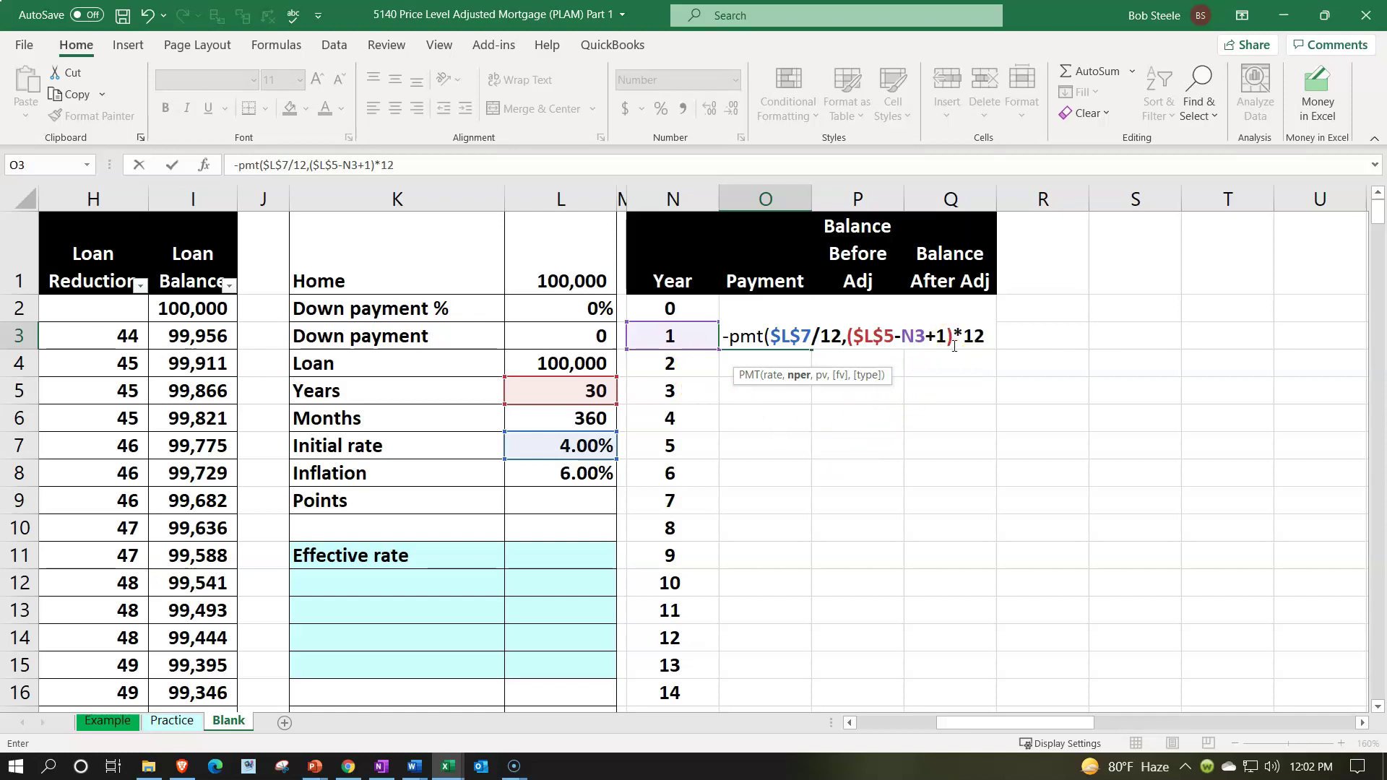
Complete the year 1 PMT formula with the year 0 after-adjustment balance in Q2 as present value.
{"action": "type", "text": ","}
{"action": "left_click", "coordinate": [1056, 303]}
{"action": "key", "text": "Left"}
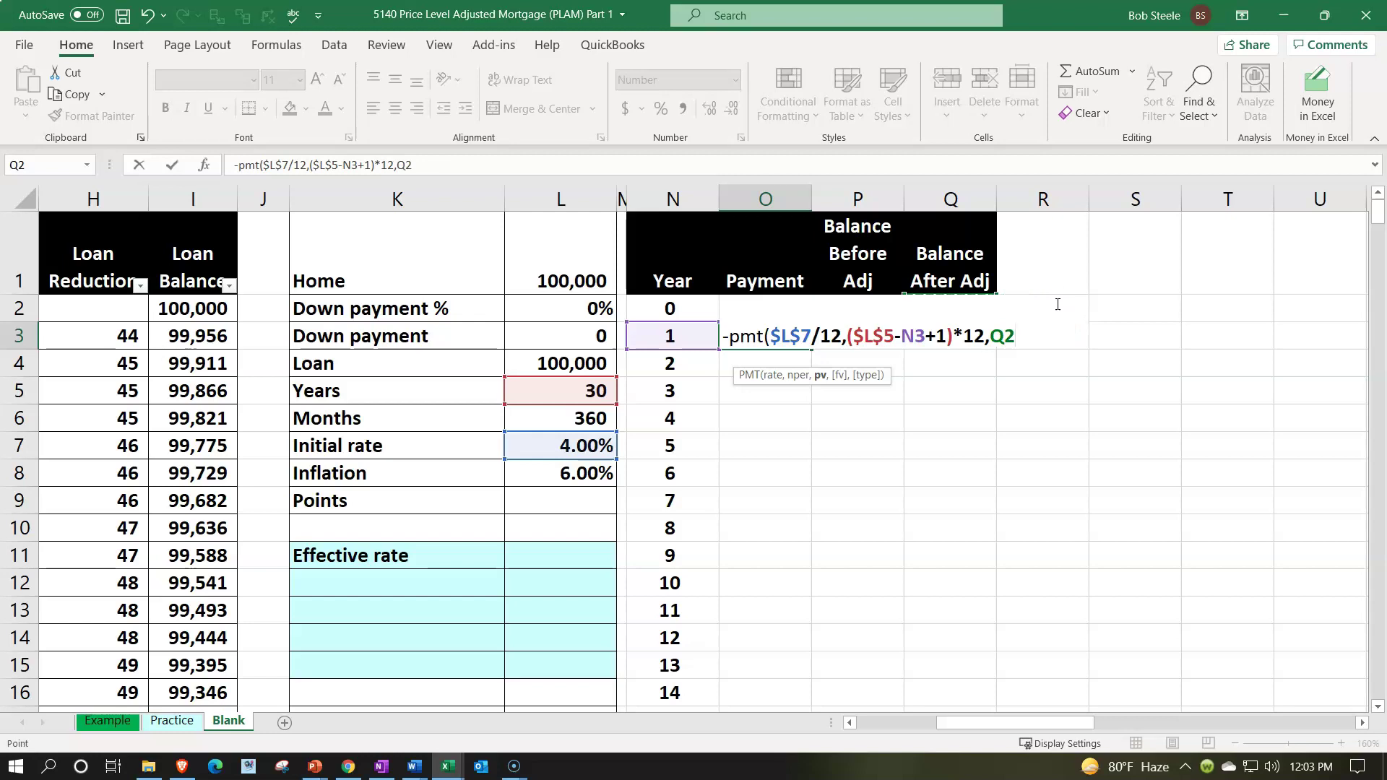
{"action": "key", "text": "Return"}
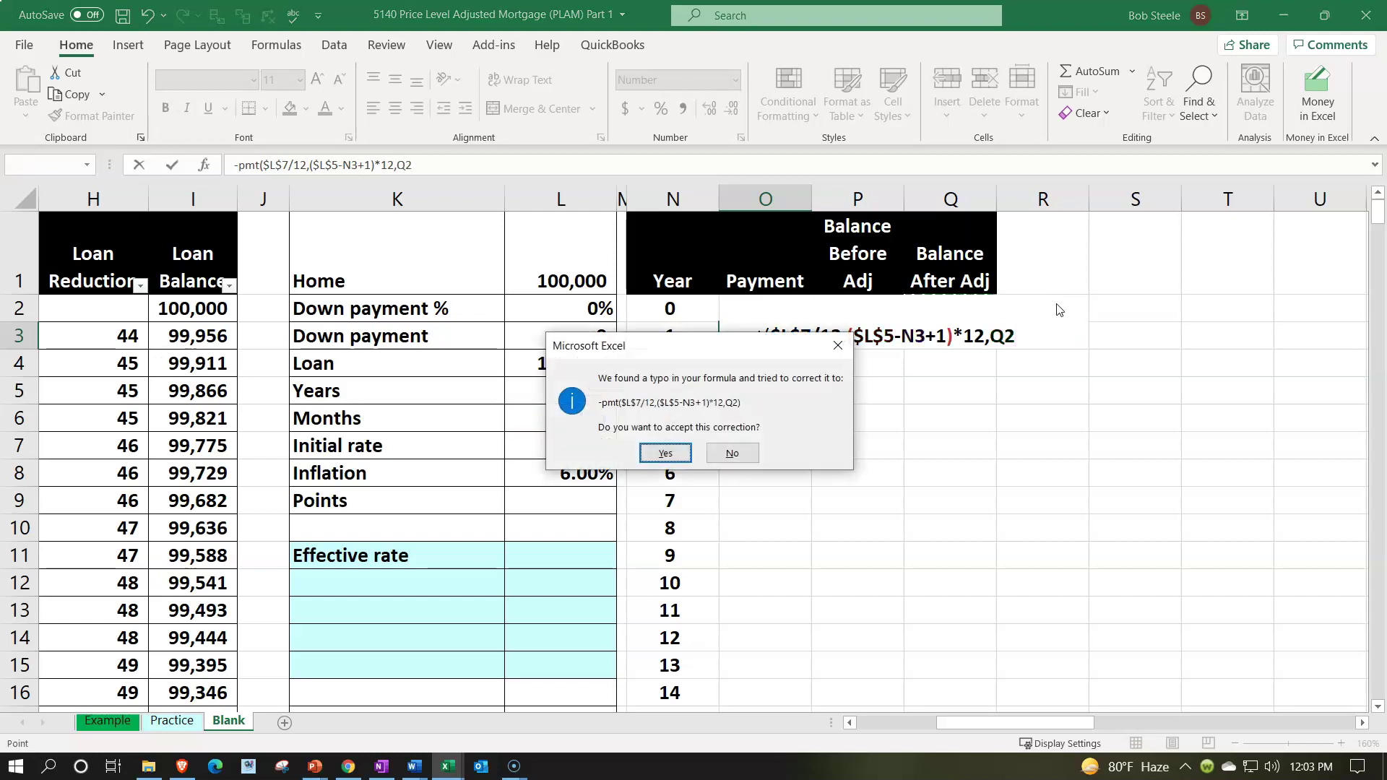
{"action": "key", "text": "Return"}
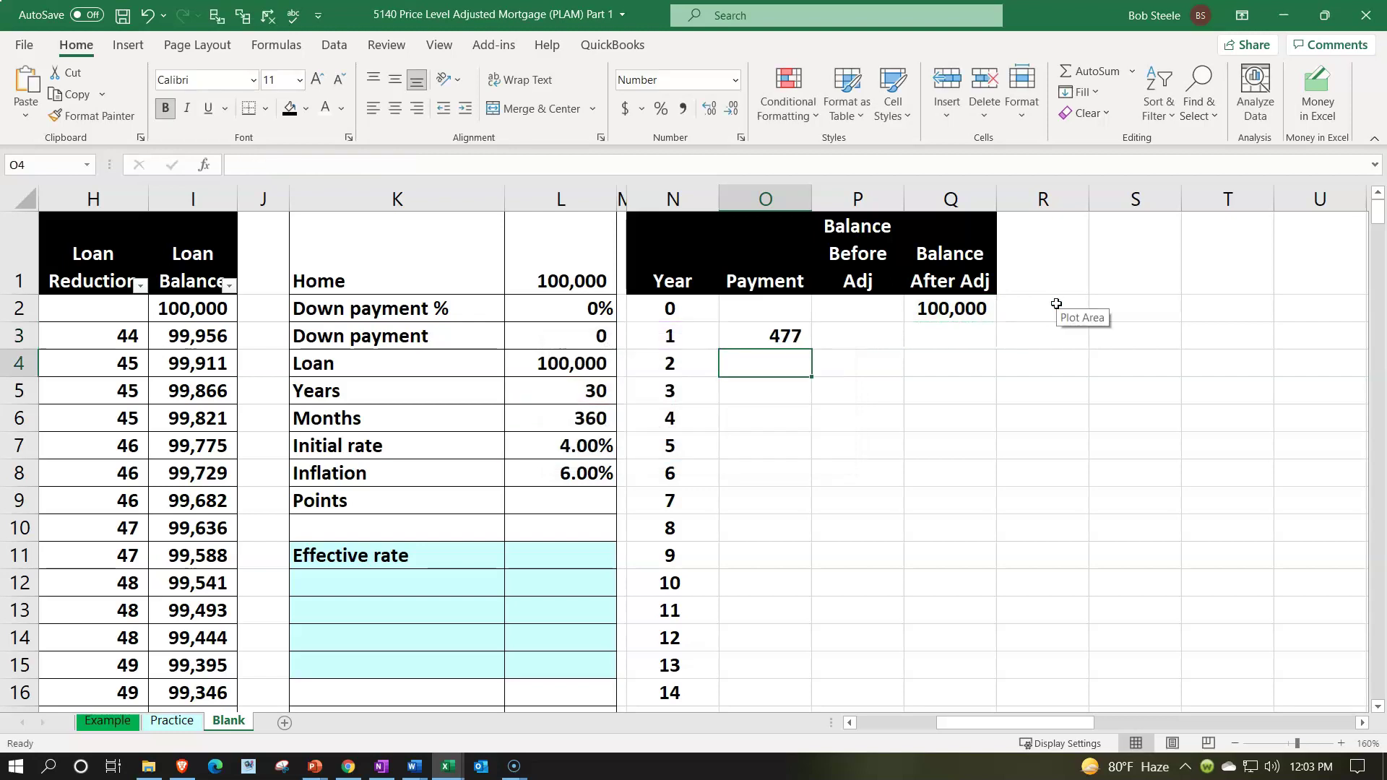
Format the Payment column O to show two decimal places.
{"action": "key", "text": "Up"}
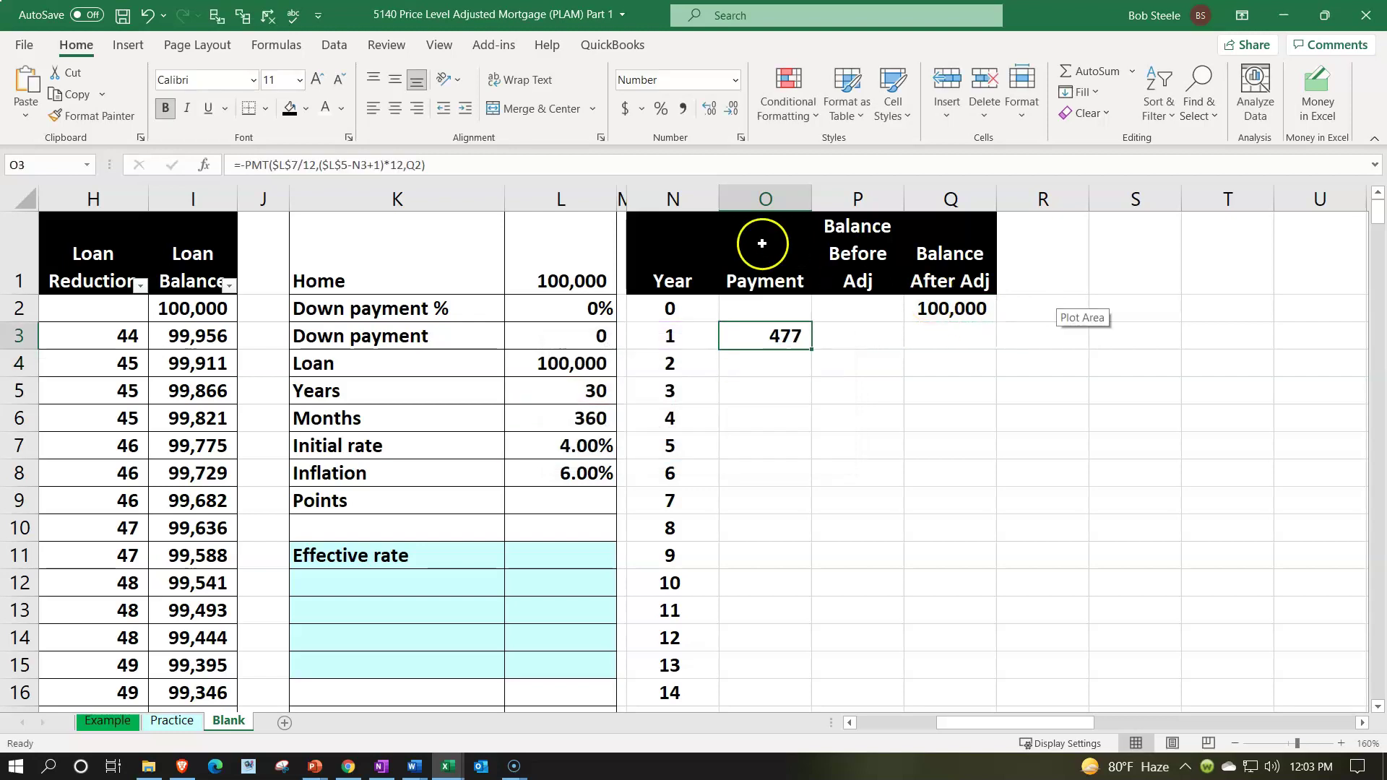
{"action": "left_click", "coordinate": [765, 200]}
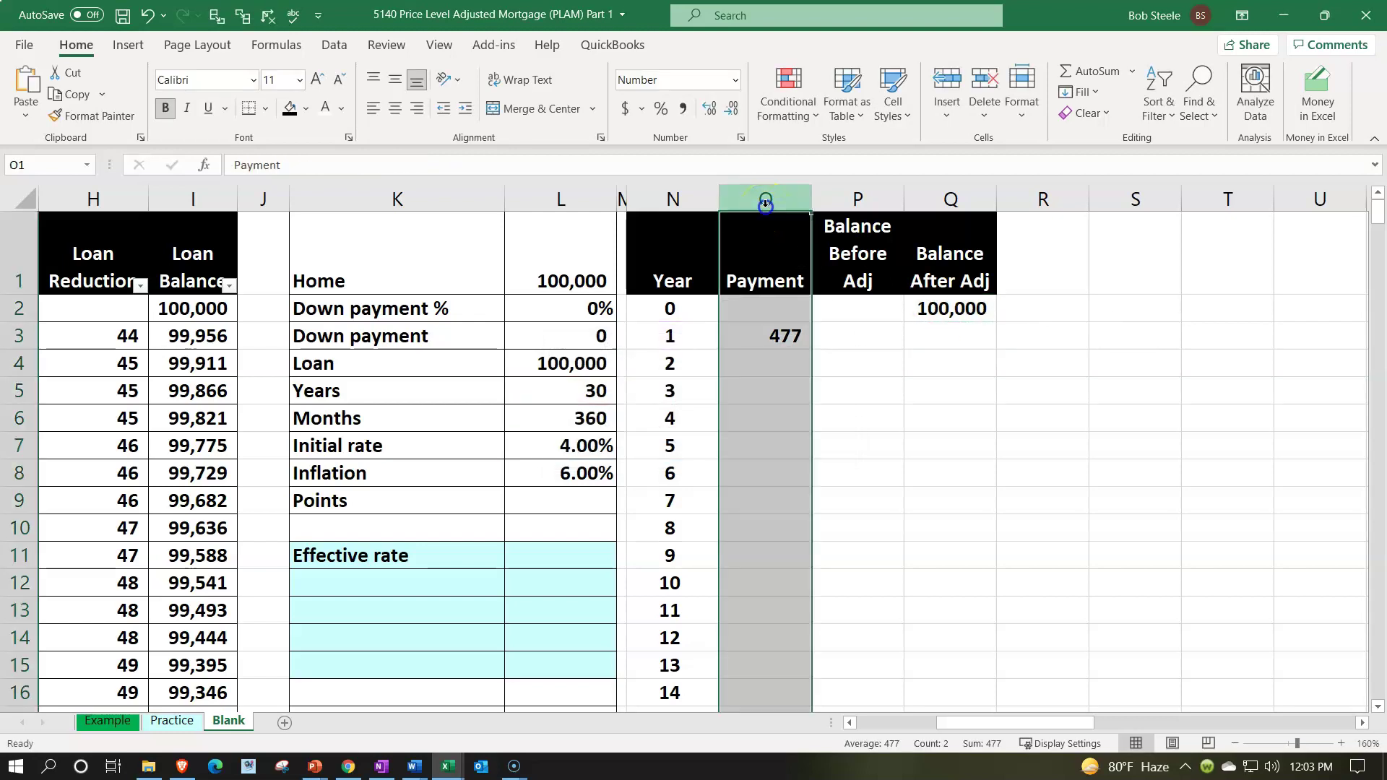
{"action": "left_click", "coordinate": [709, 112]}
{"action": "left_click", "coordinate": [709, 112]}
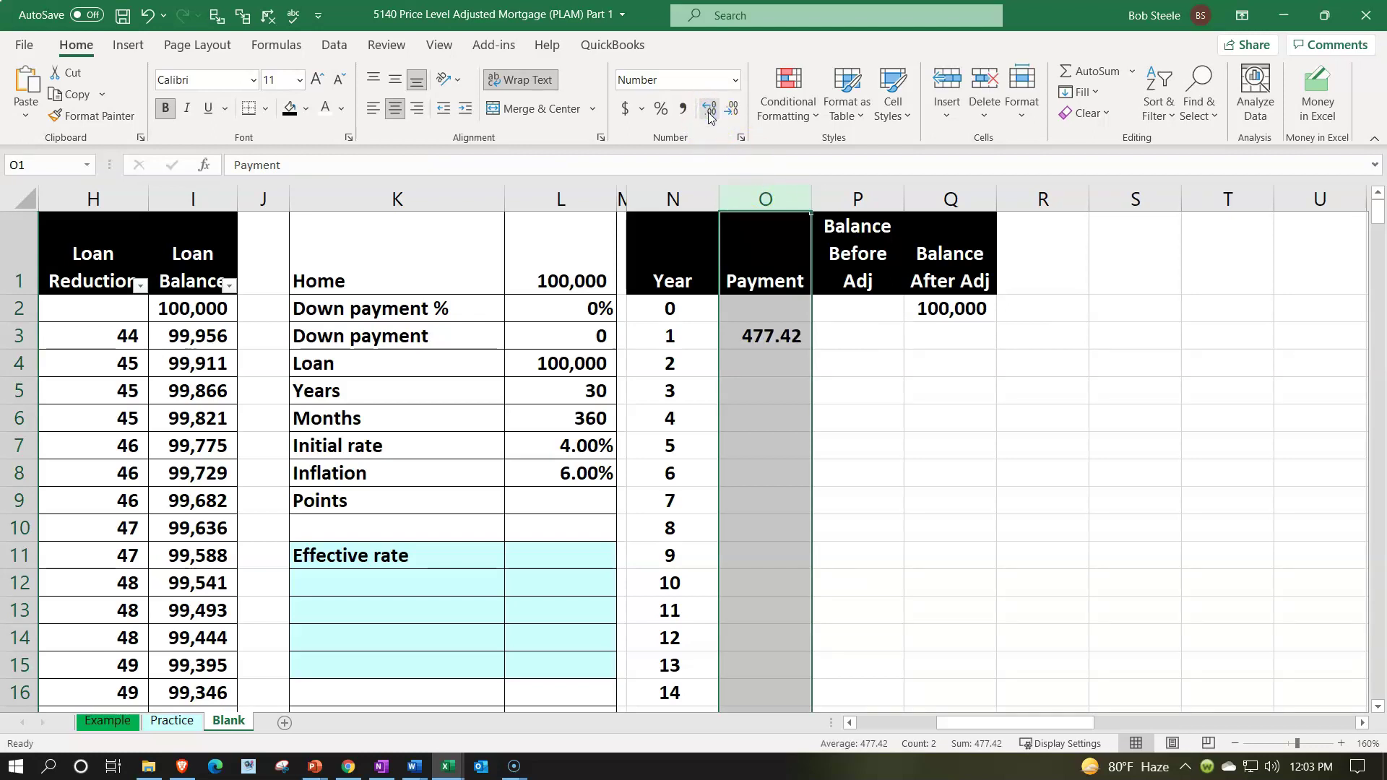
Start an FV formula for year 1's Balance Before Adj in P3, with rate $L$7/12 and 12 periods.
{"action": "left_click_drag", "start_coordinate": [847, 331], "coordinate": [846, 361]}
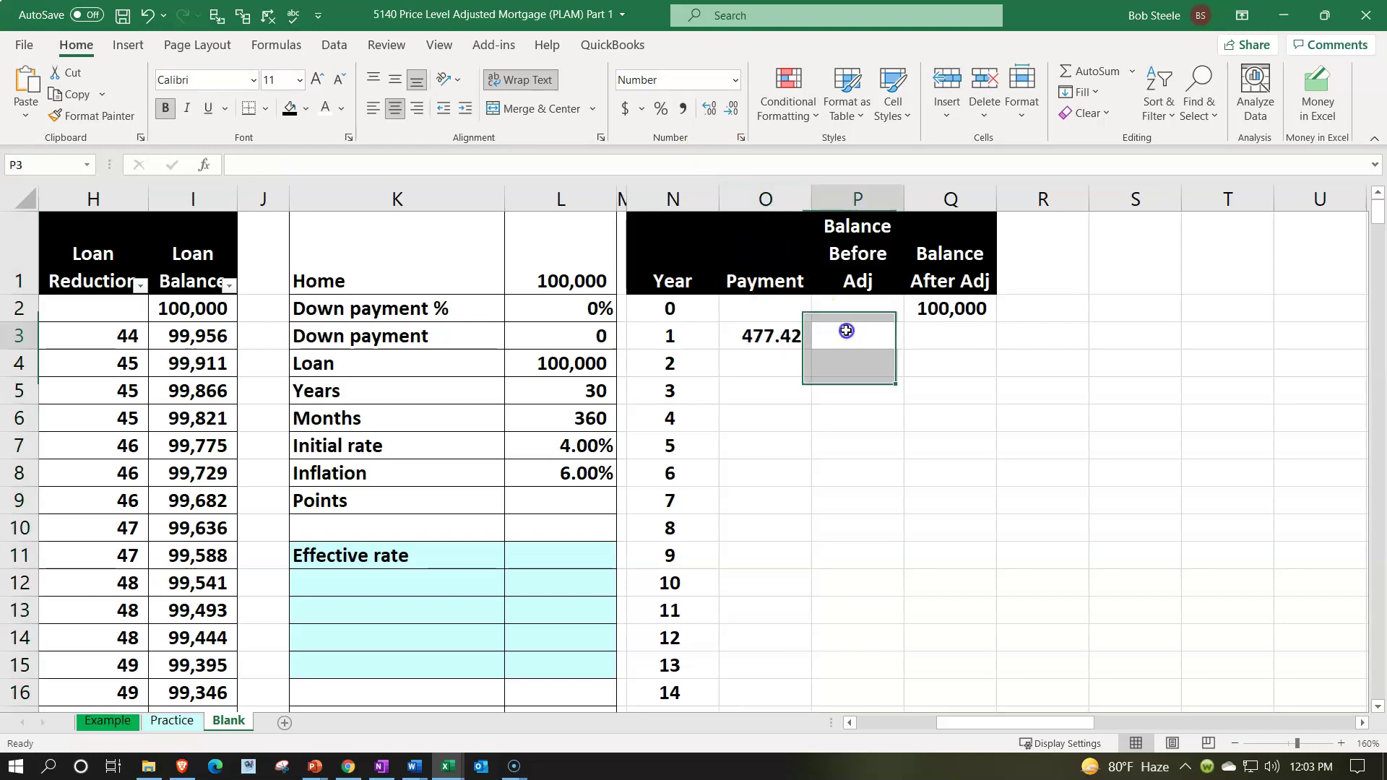
{"action": "left_click", "coordinate": [847, 331]}
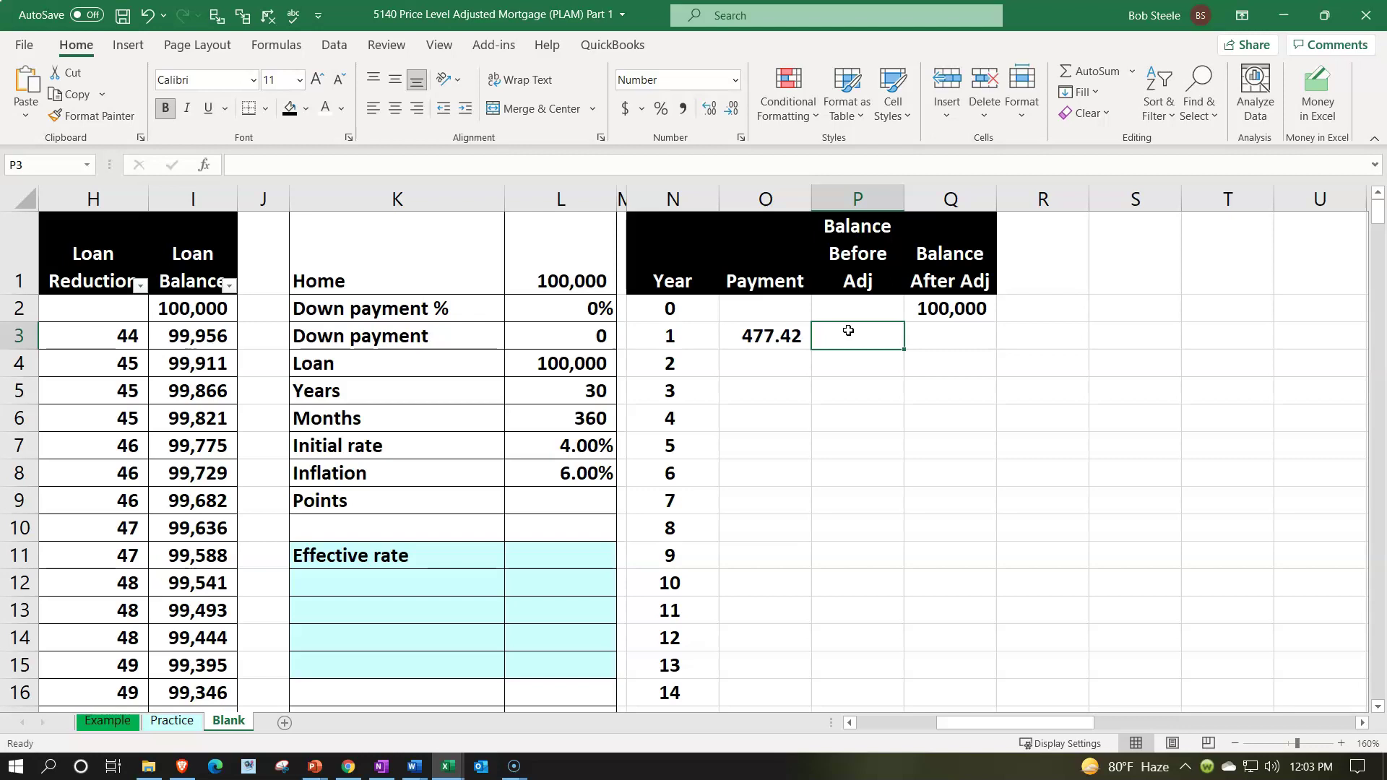
{"action": "key", "text": "Right"}
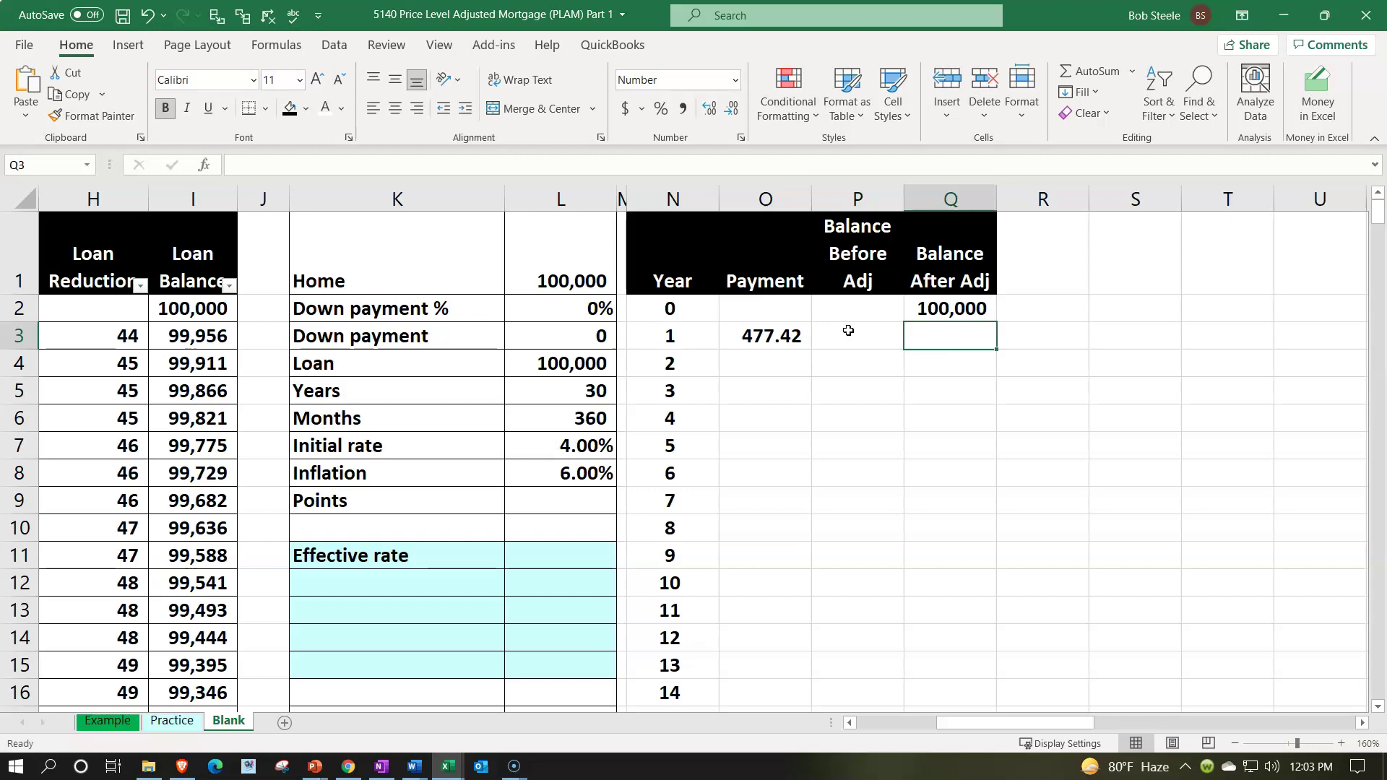
{"action": "left_click", "coordinate": [881, 334]}
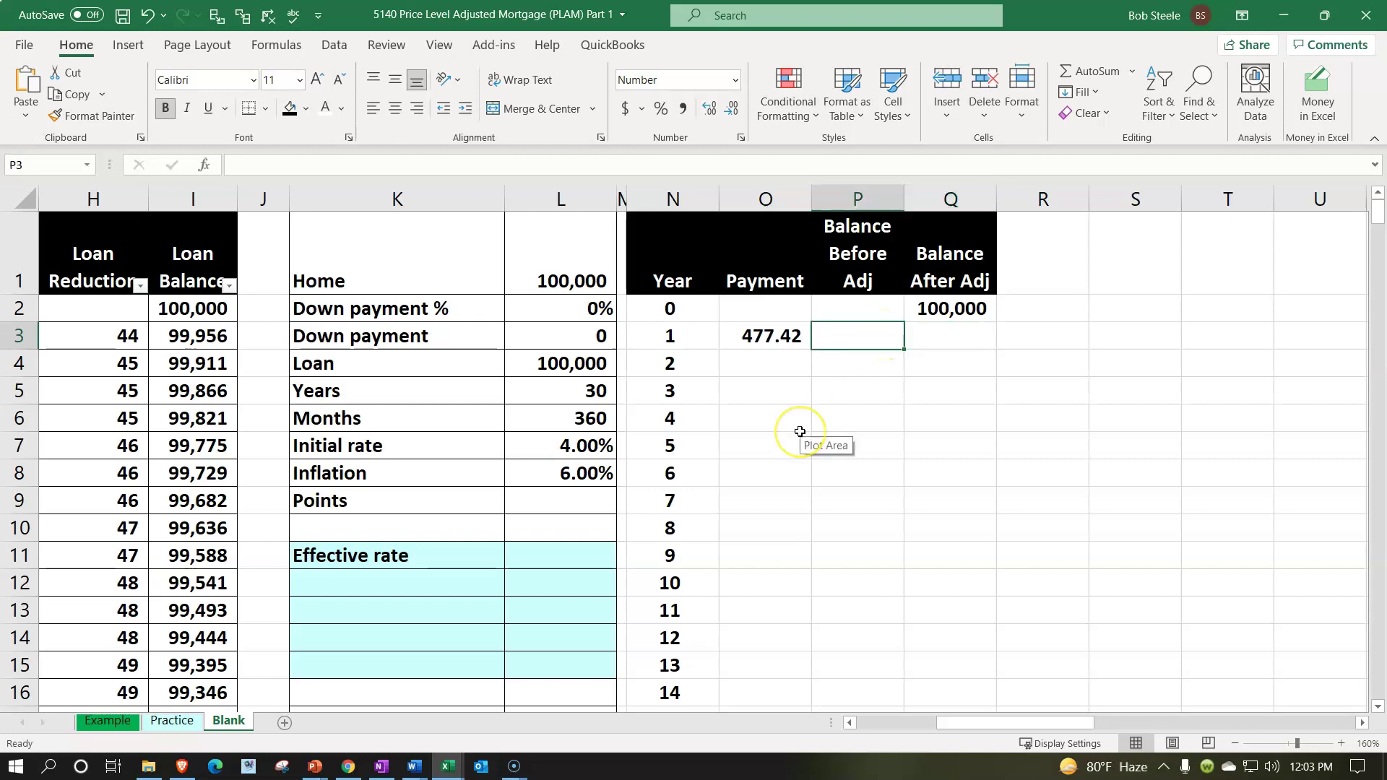
{"action": "type", "text": "="}
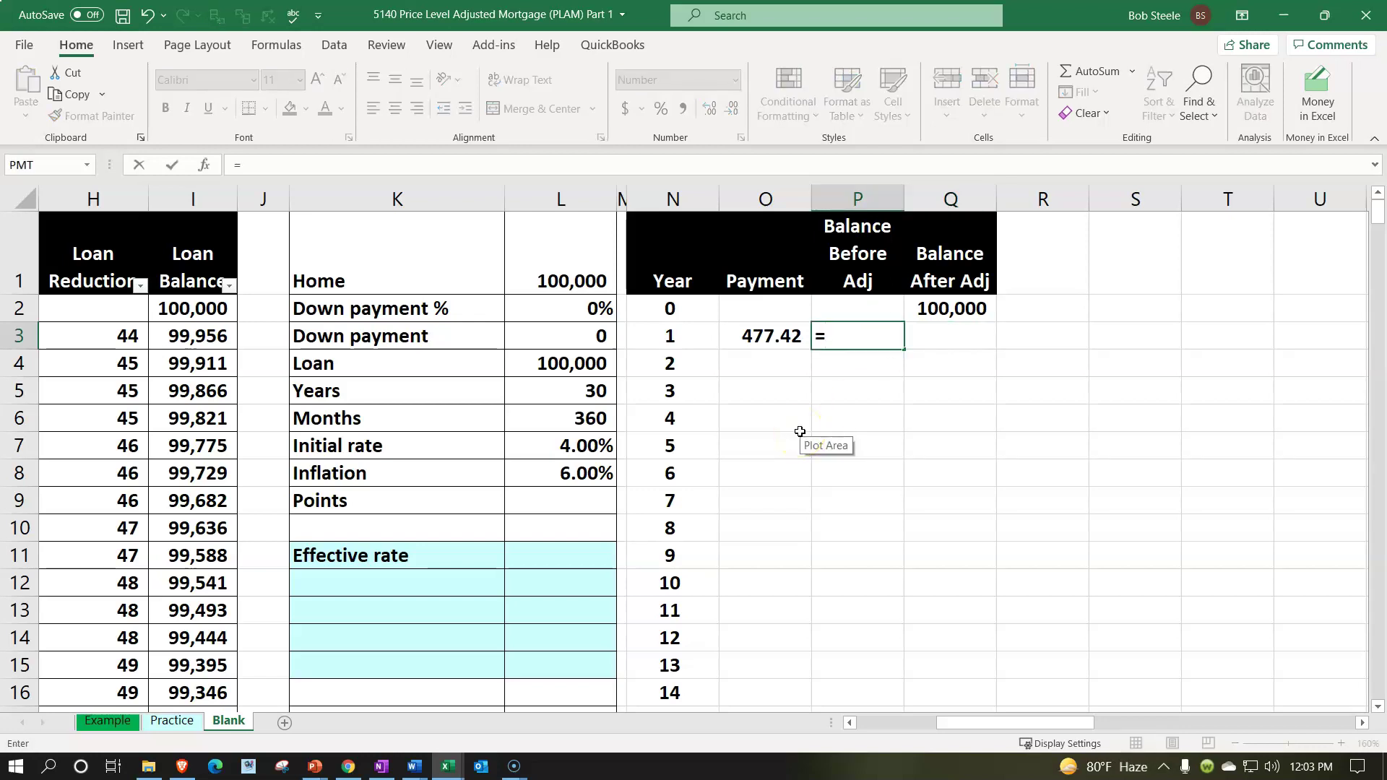
{"action": "type", "text": "fv("}
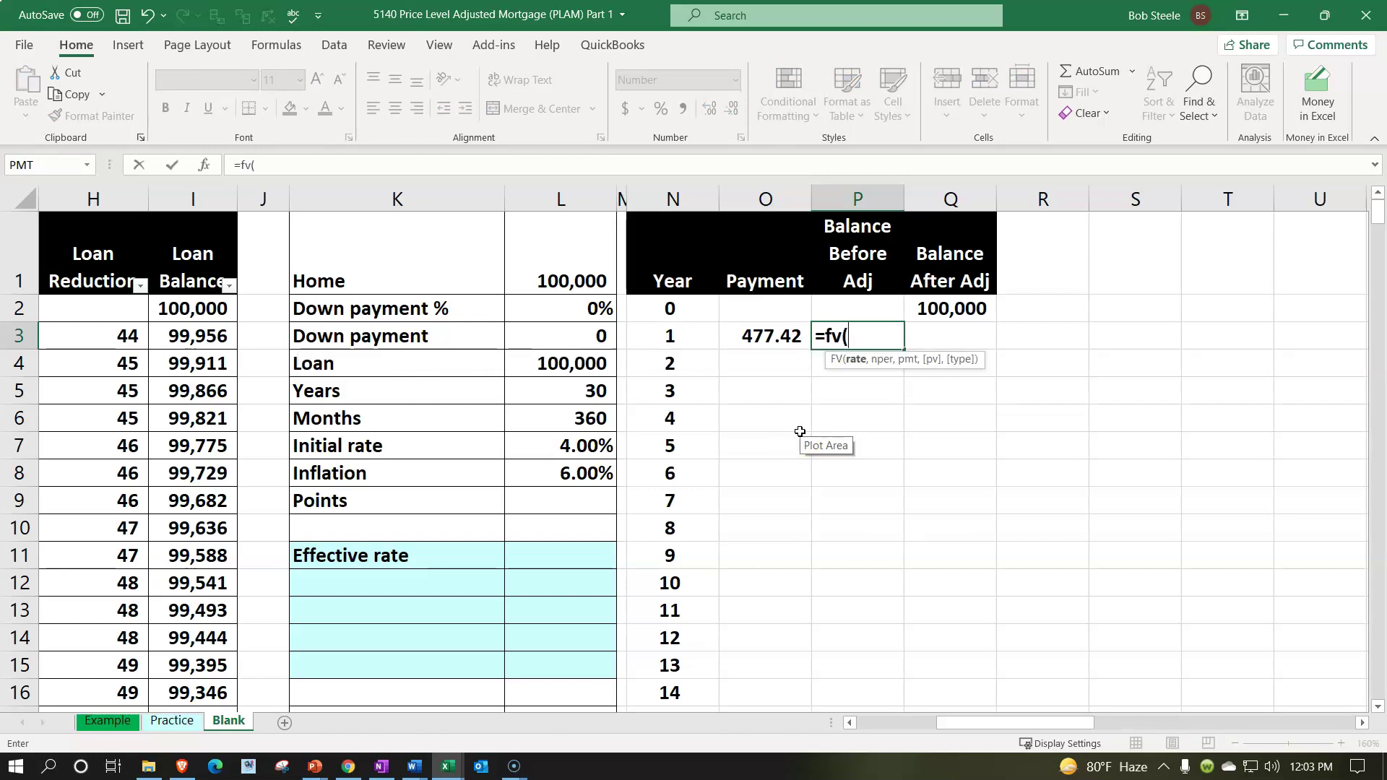
{"action": "left_click", "coordinate": [613, 444]}
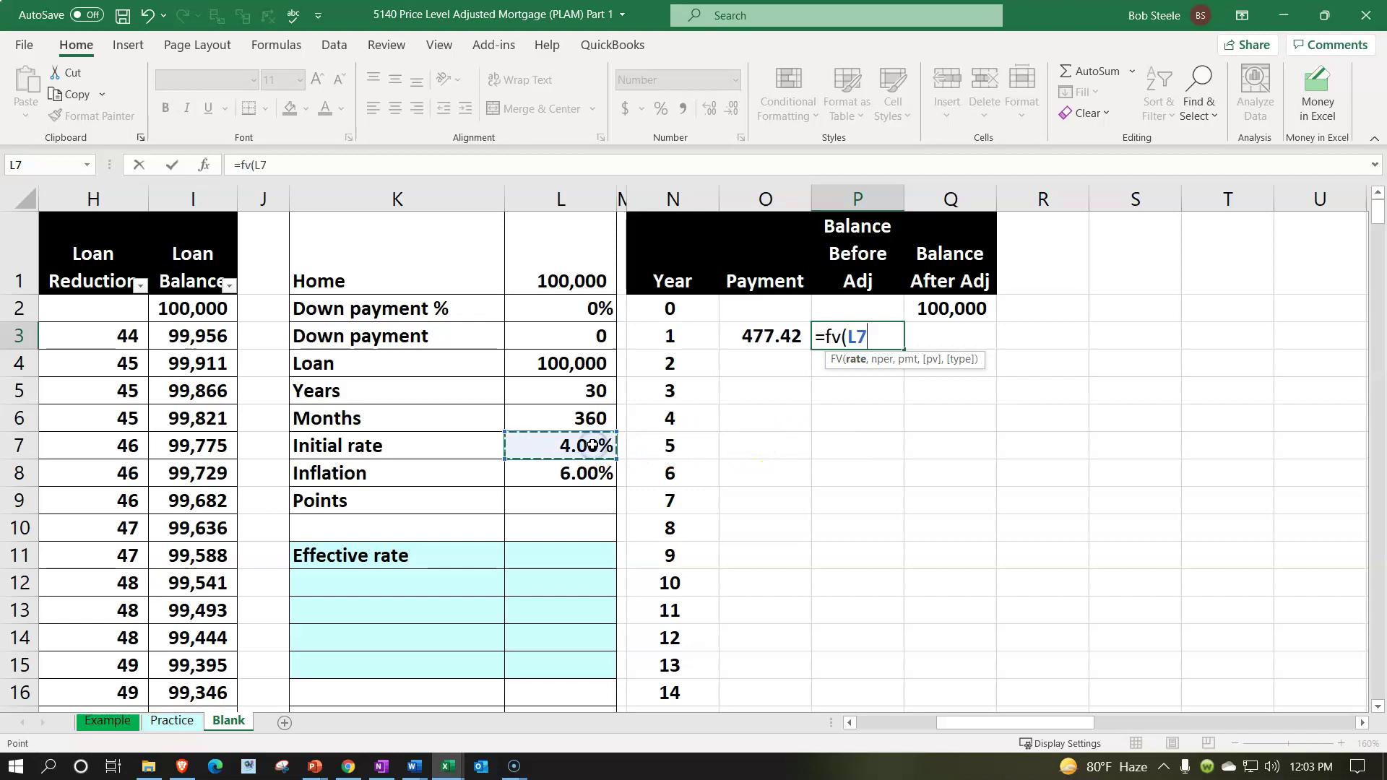
{"action": "key", "text": "F4"}
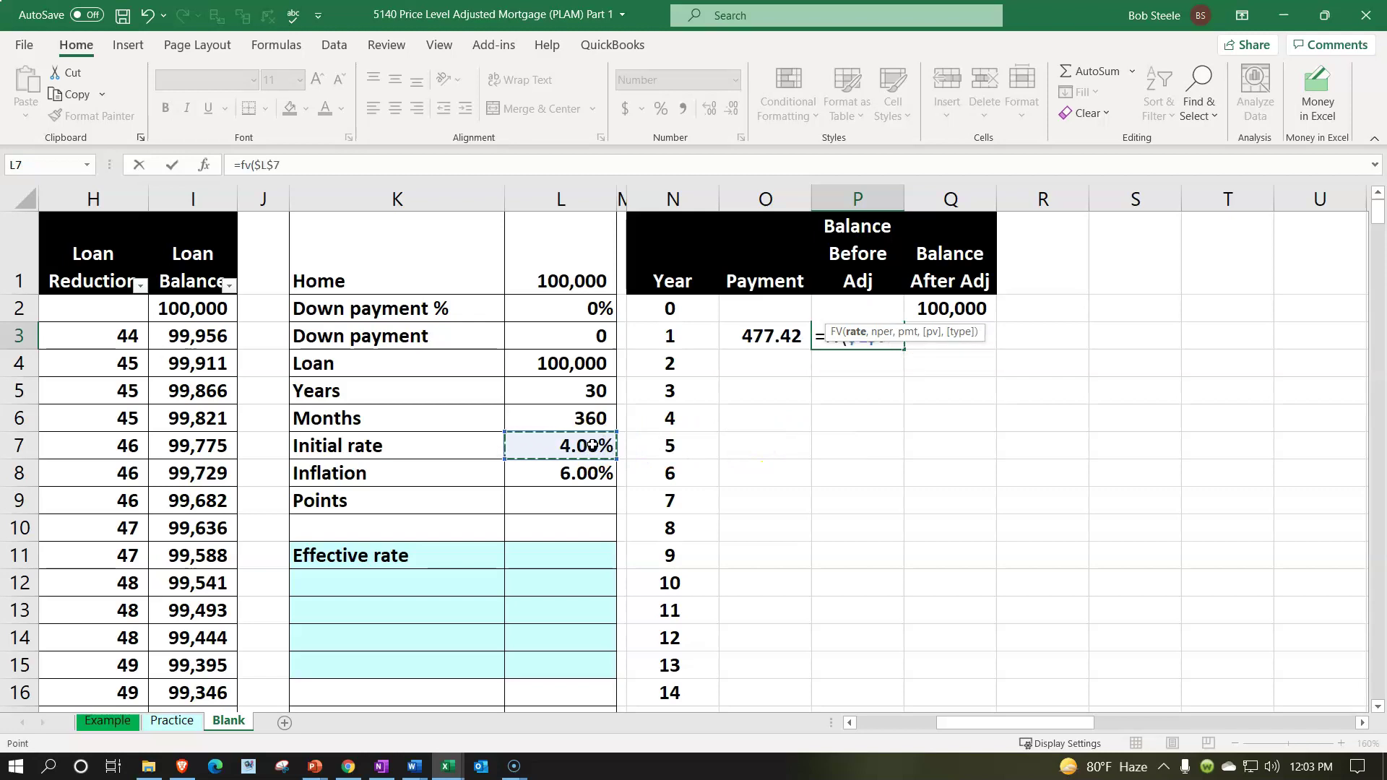
{"action": "type", "text": "/12"}
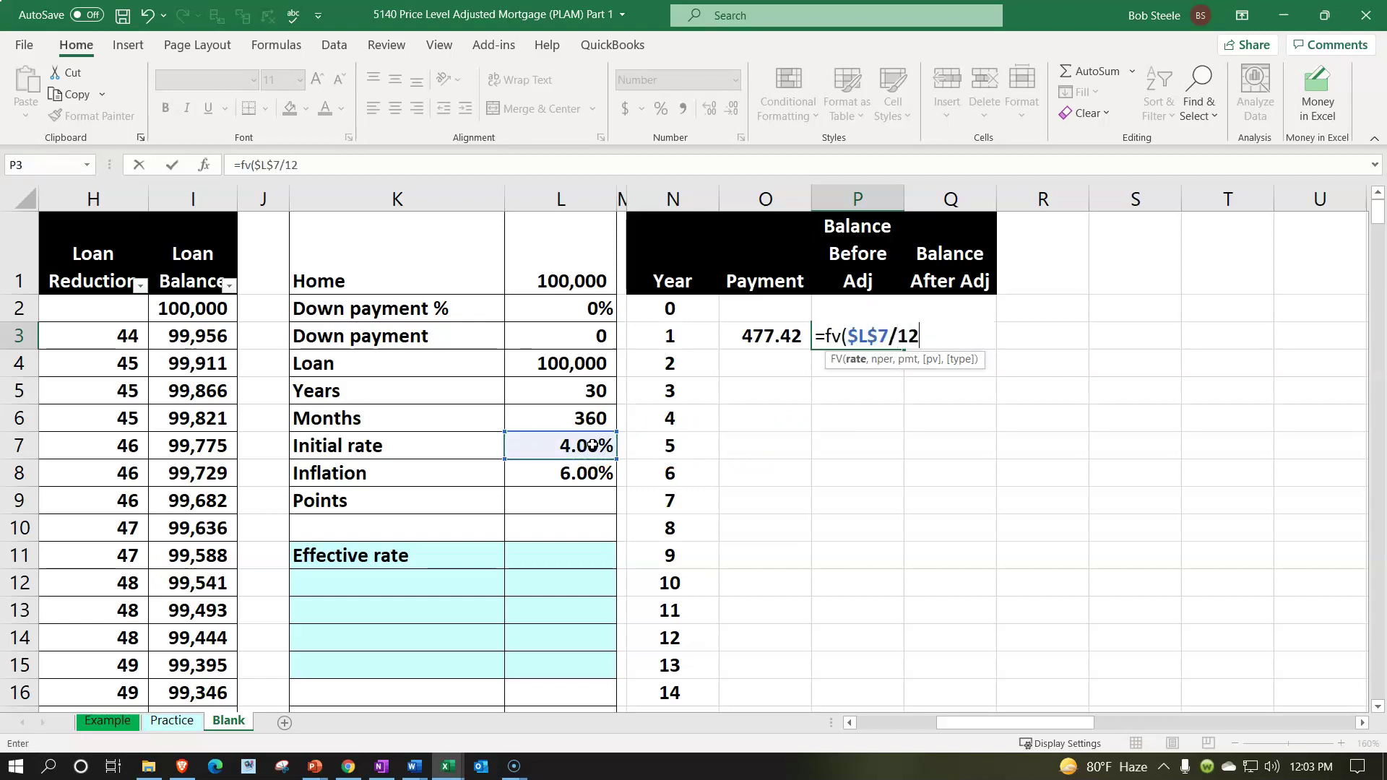
{"action": "type", "text": ",("}
{"action": "key", "text": "BackSpace"}
{"action": "type", "text": "12"}
{"action": "type", "text": ","}
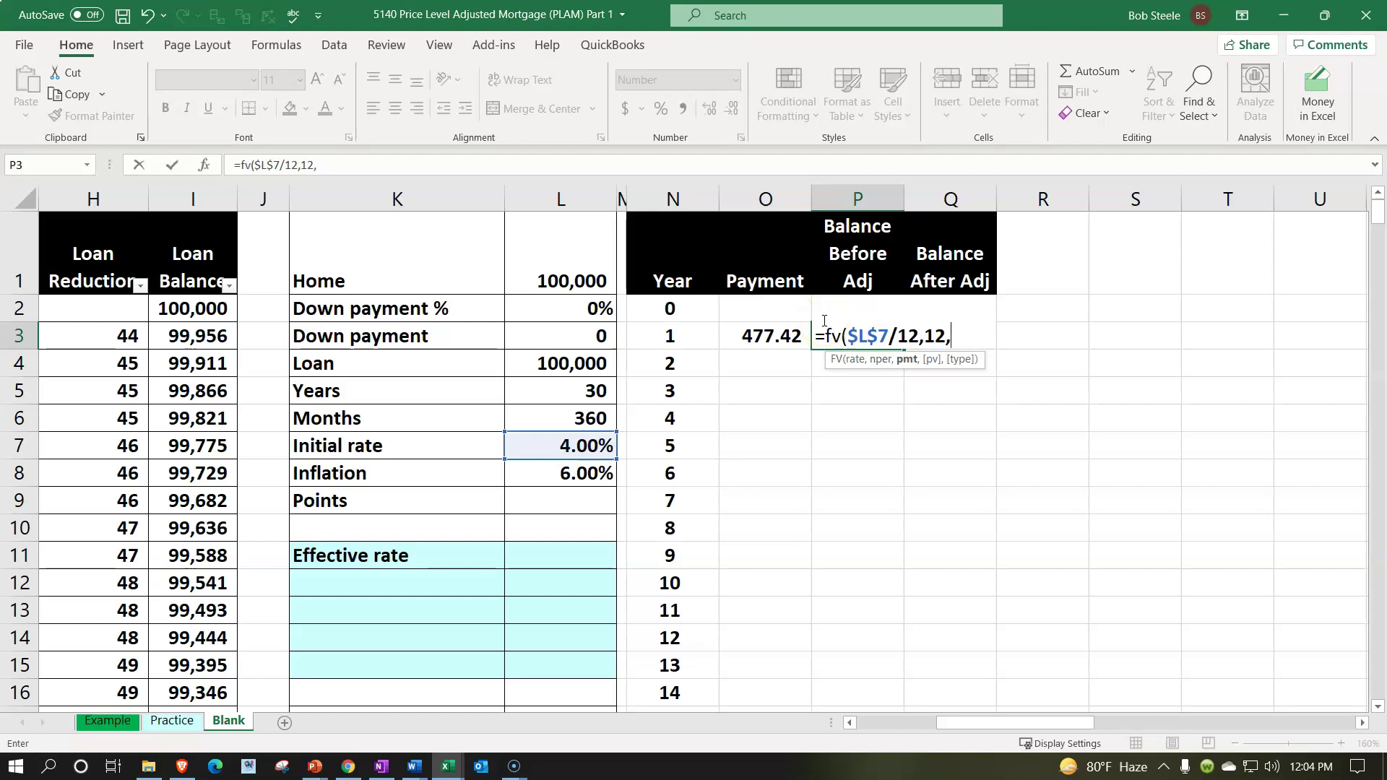
Complete the FV formula with the year 1 payment in O3 and the negative year 0 balance, -Q2, as present value.
{"action": "left_click", "coordinate": [769, 329]}
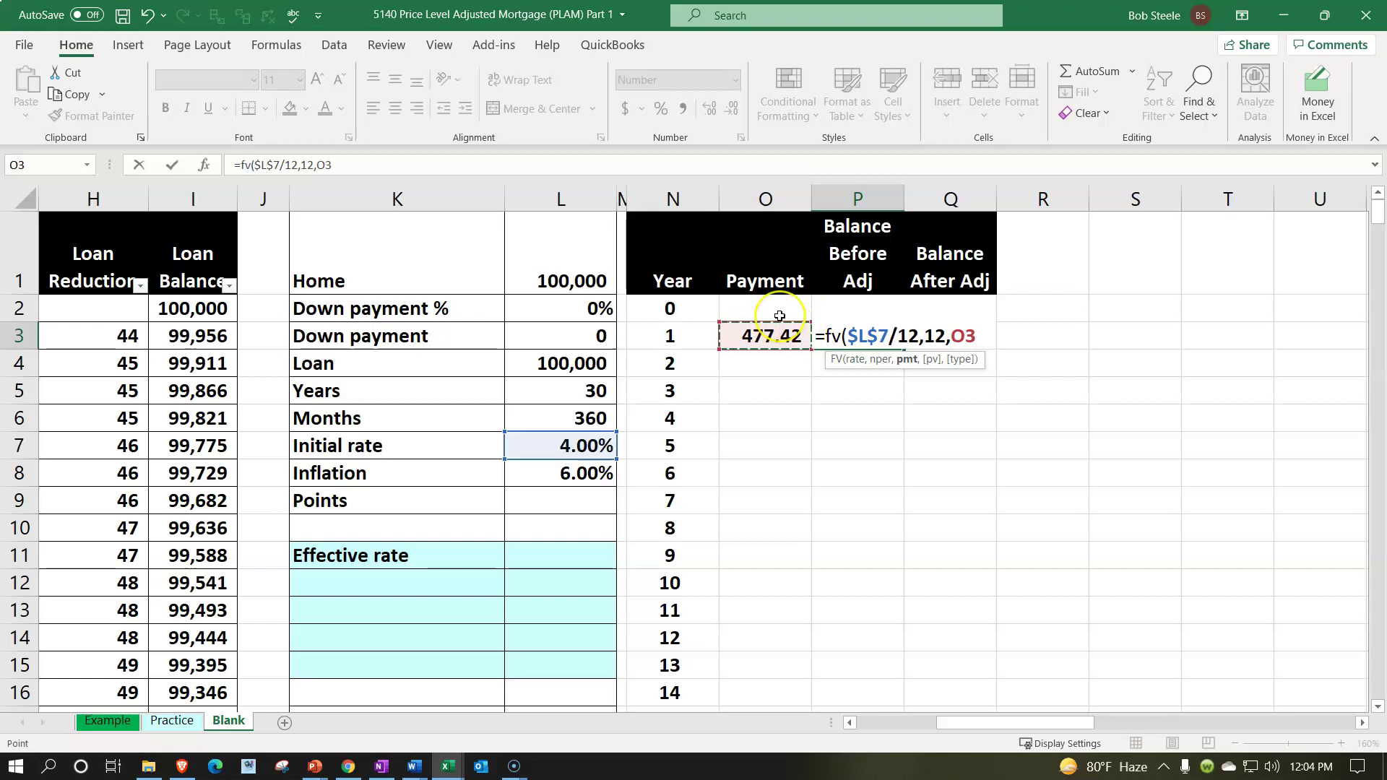
{"action": "type", "text": ","}
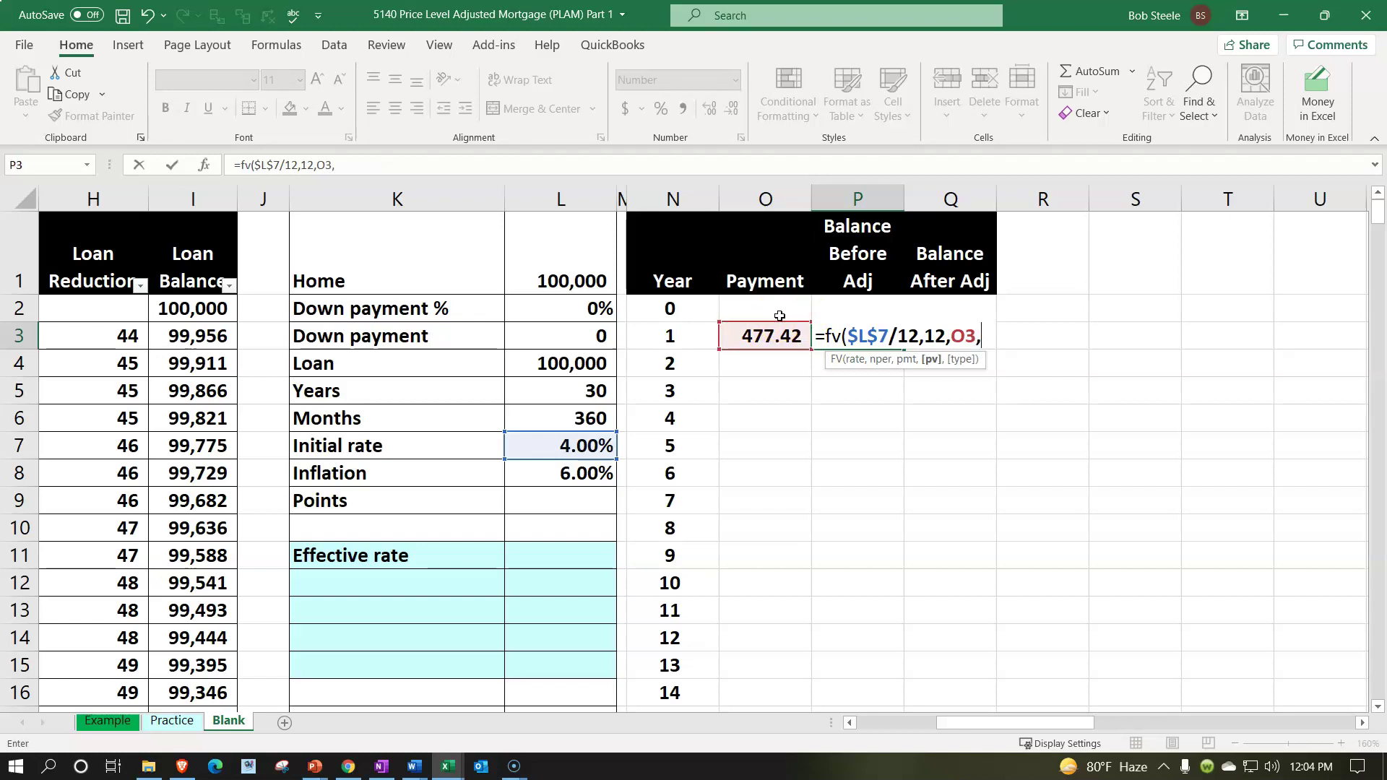
{"action": "type", "text": "-"}
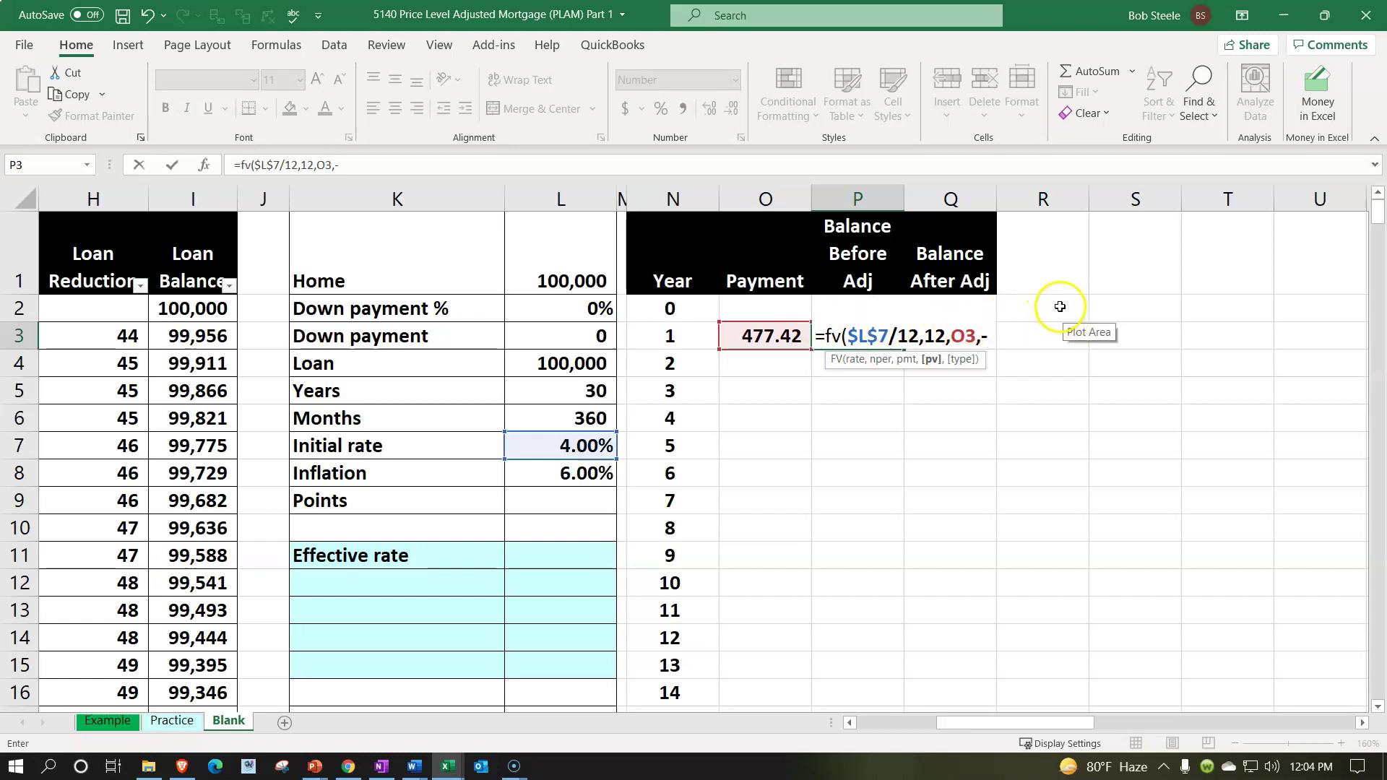
{"action": "left_click", "coordinate": [1060, 306]}
{"action": "key", "text": "Left"}
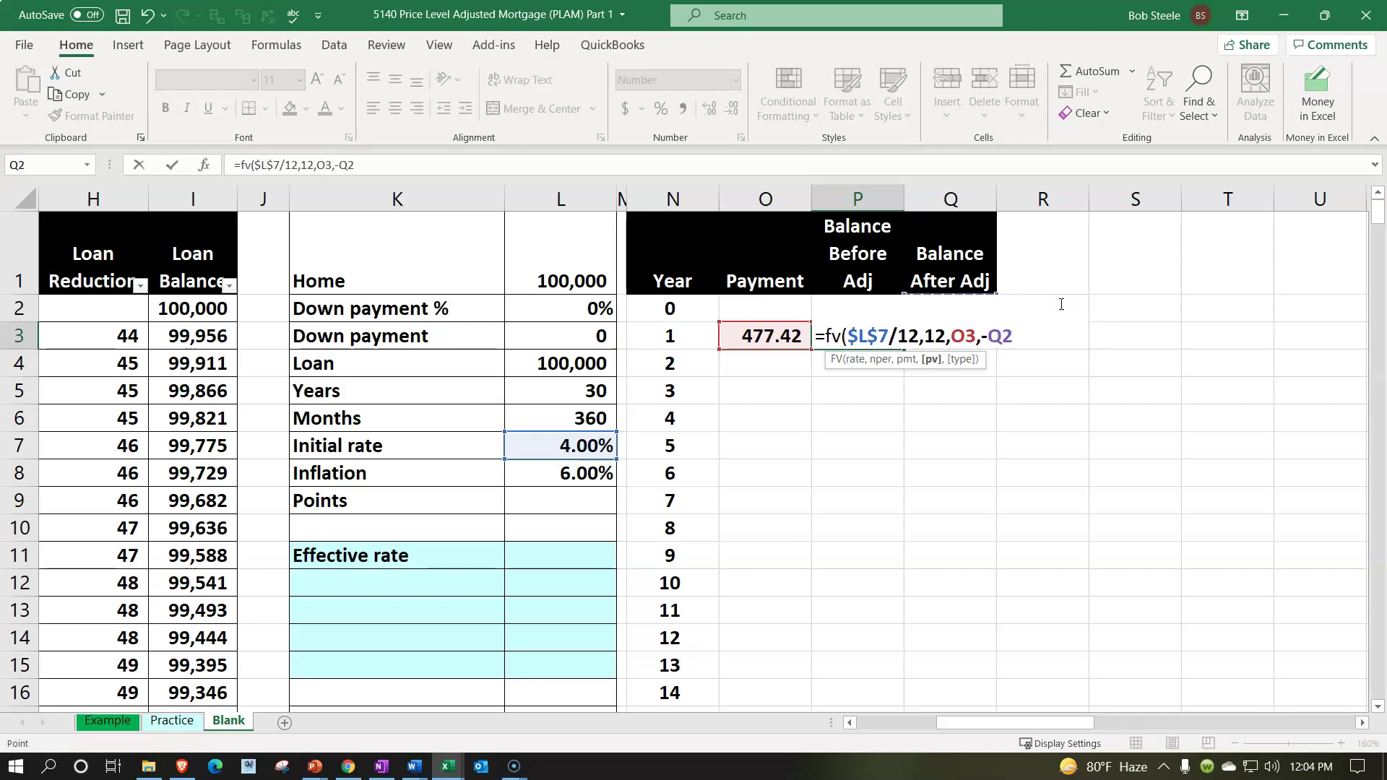
{"action": "type", "text": ")"}
{"action": "key", "text": "Return"}
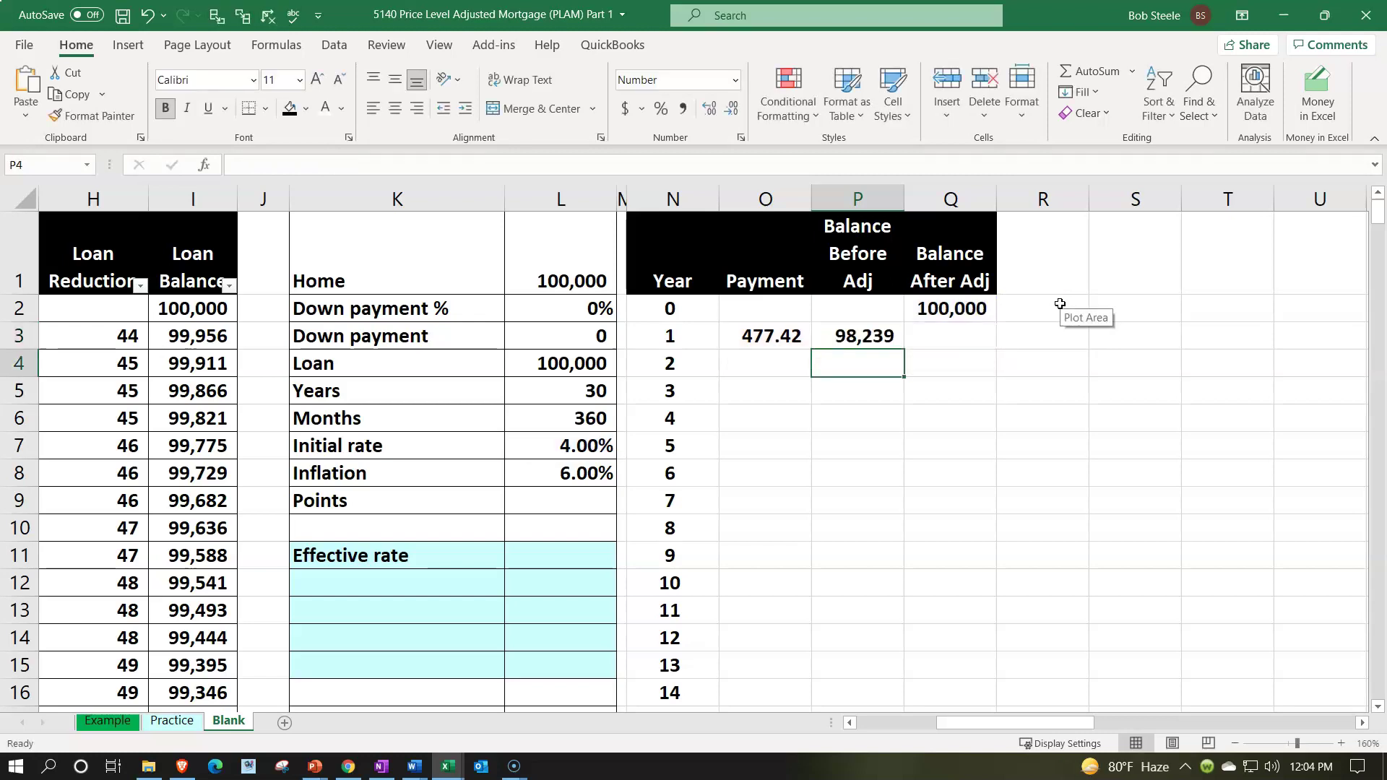
Calculate year 1's Balance After Adj in Q3 with the formula =P3*(1+L8), applying the inflation rate.
{"action": "key", "text": "Up"}
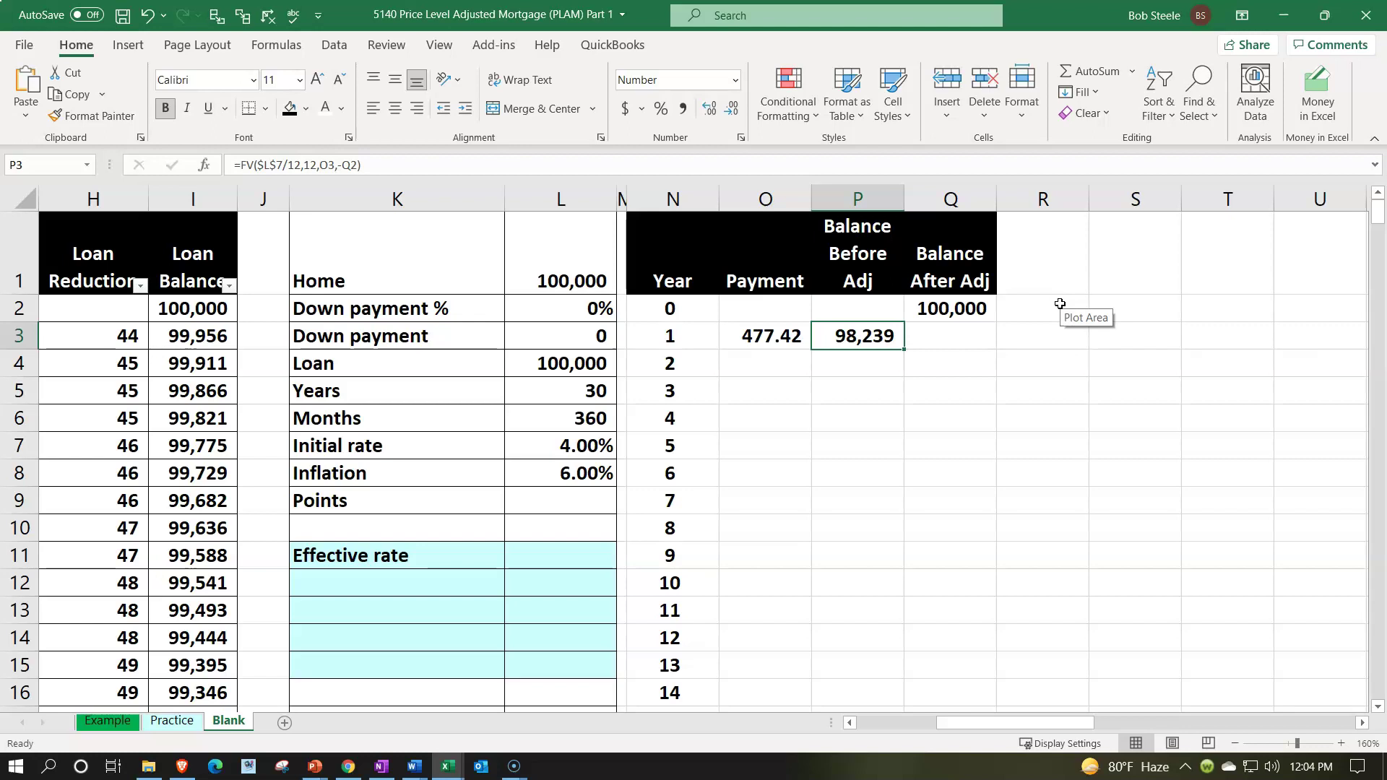
{"action": "key", "text": "Right"}
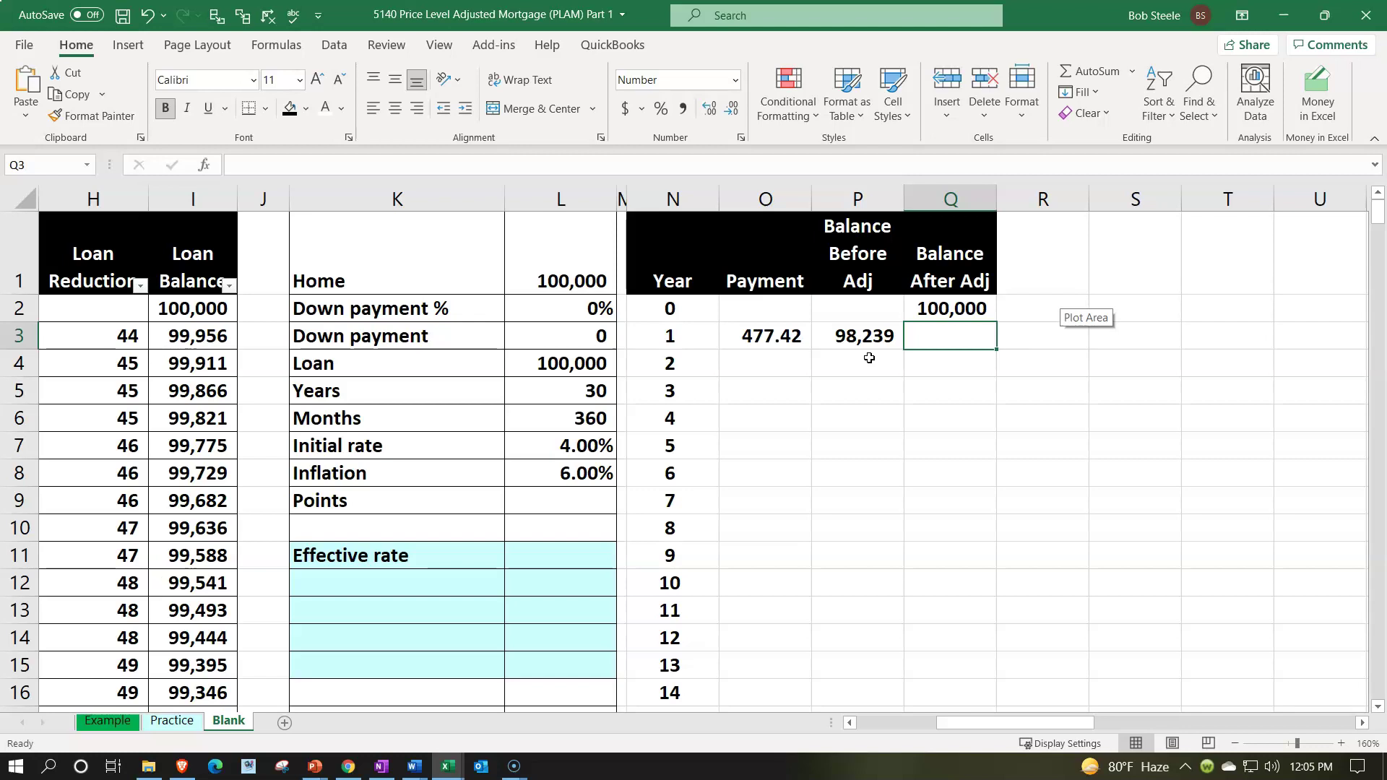
{"action": "type", "text": "="}
{"action": "key", "text": "Left"}
{"action": "type", "text": "*(1+"}
{"action": "left_click", "coordinate": [586, 466]}
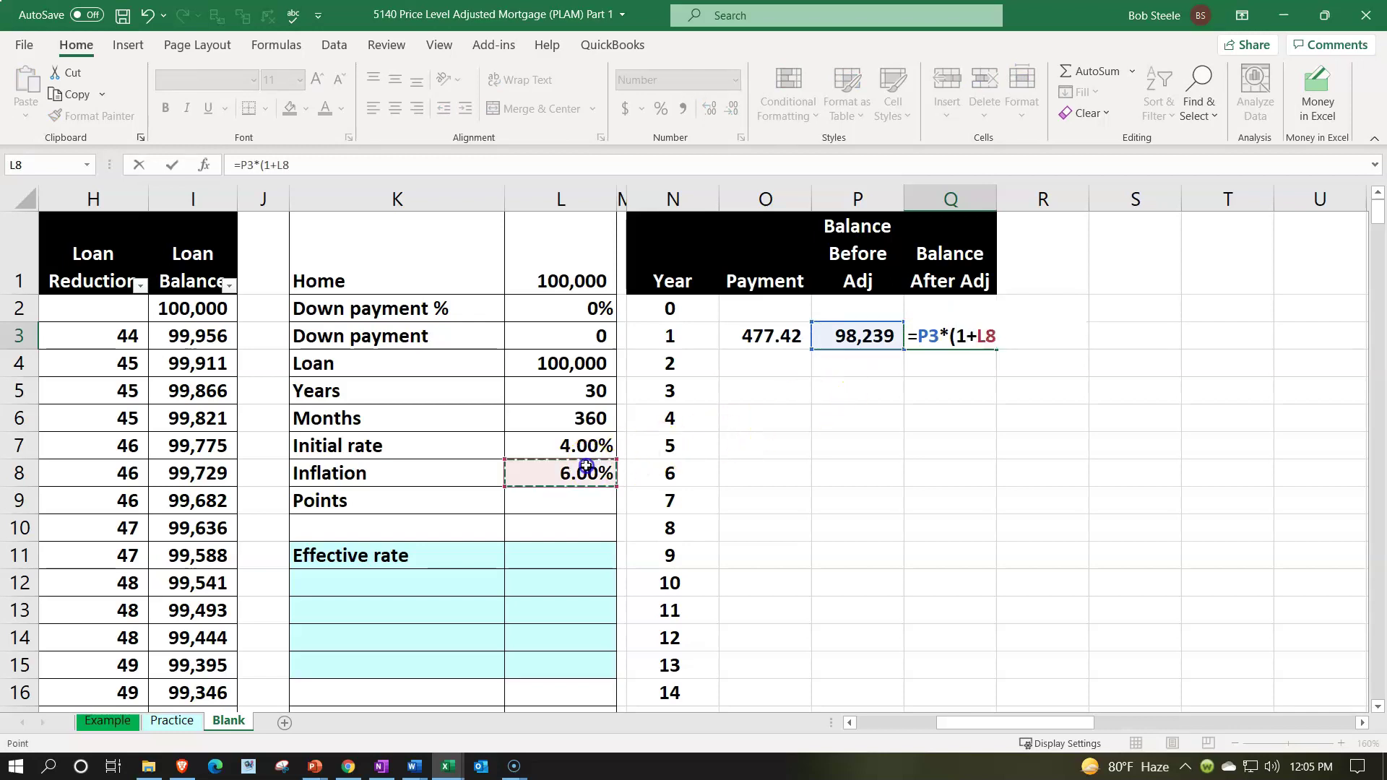
{"action": "type", "text": ")"}
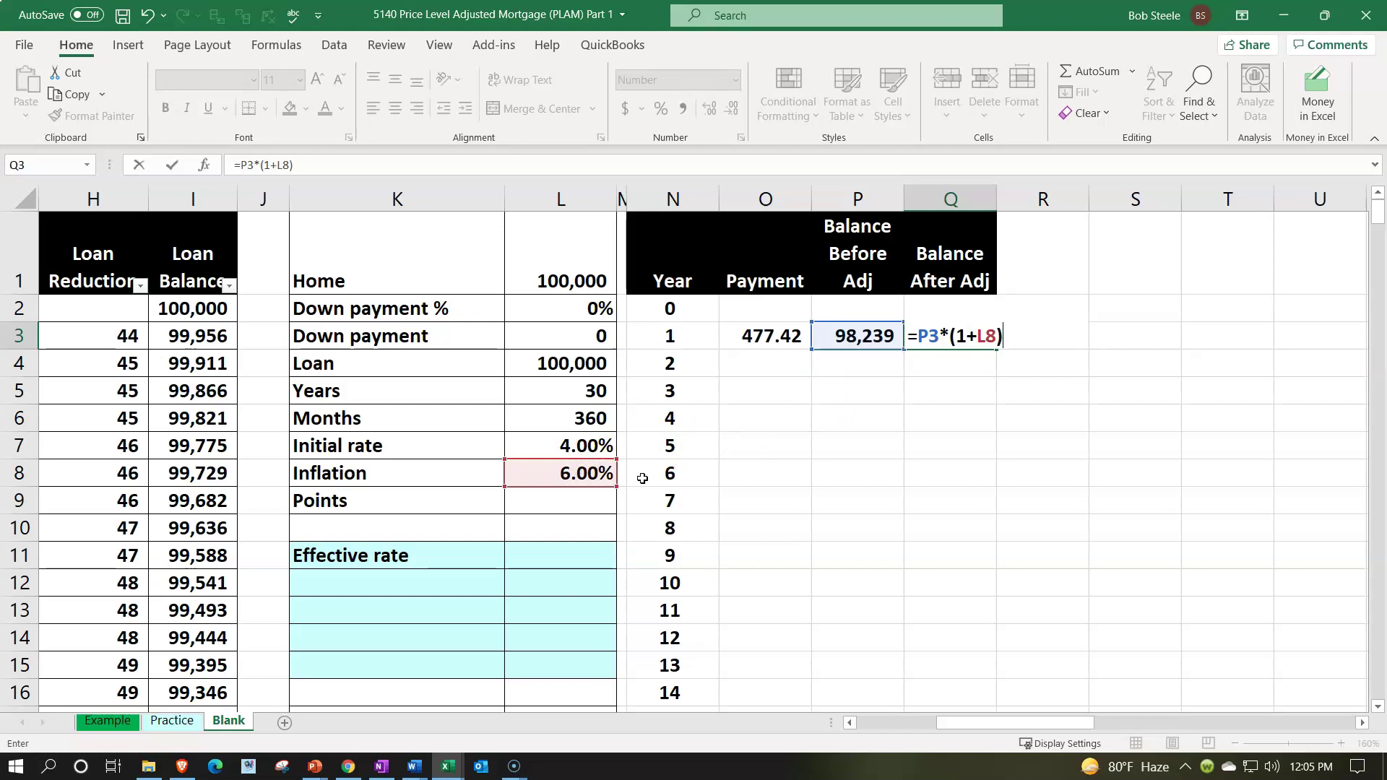
{"action": "key", "text": "Return"}
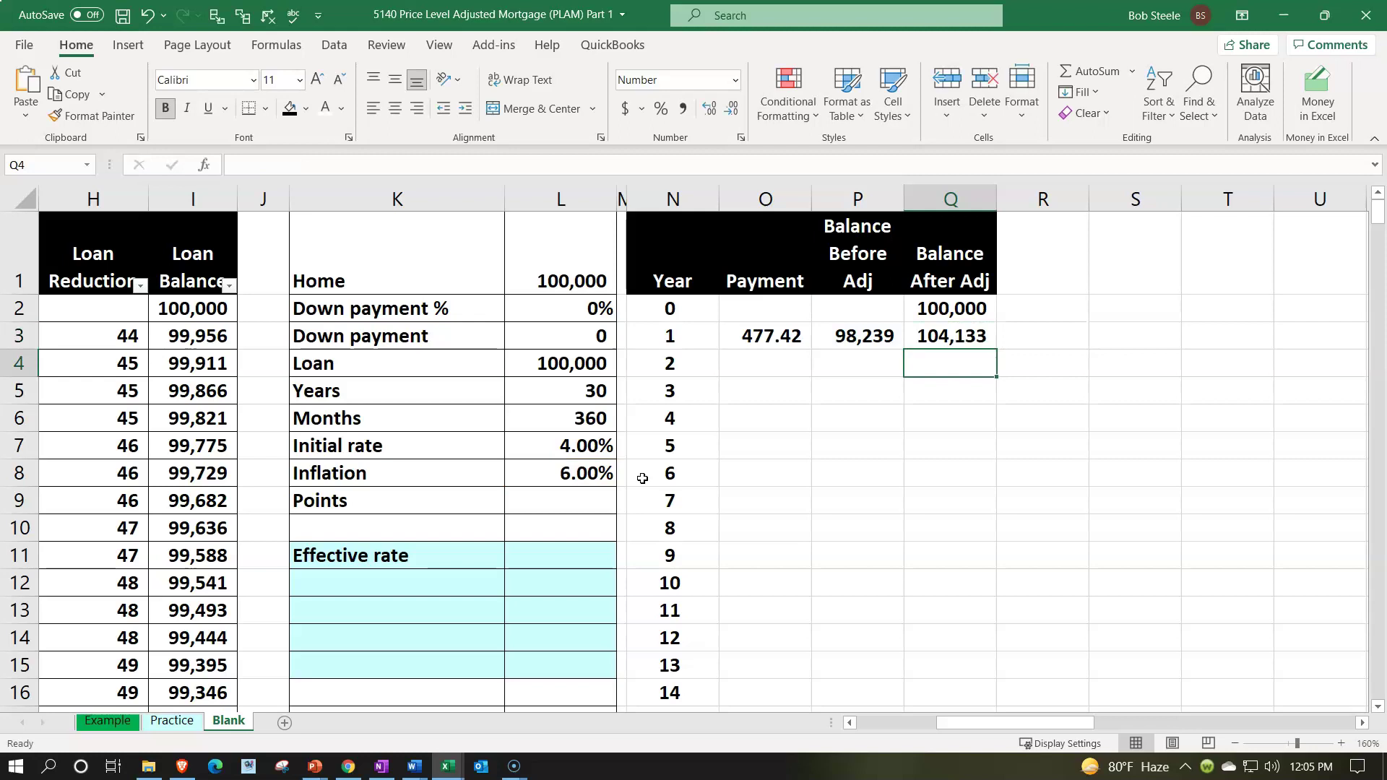
{"action": "left_click", "coordinate": [919, 335]}
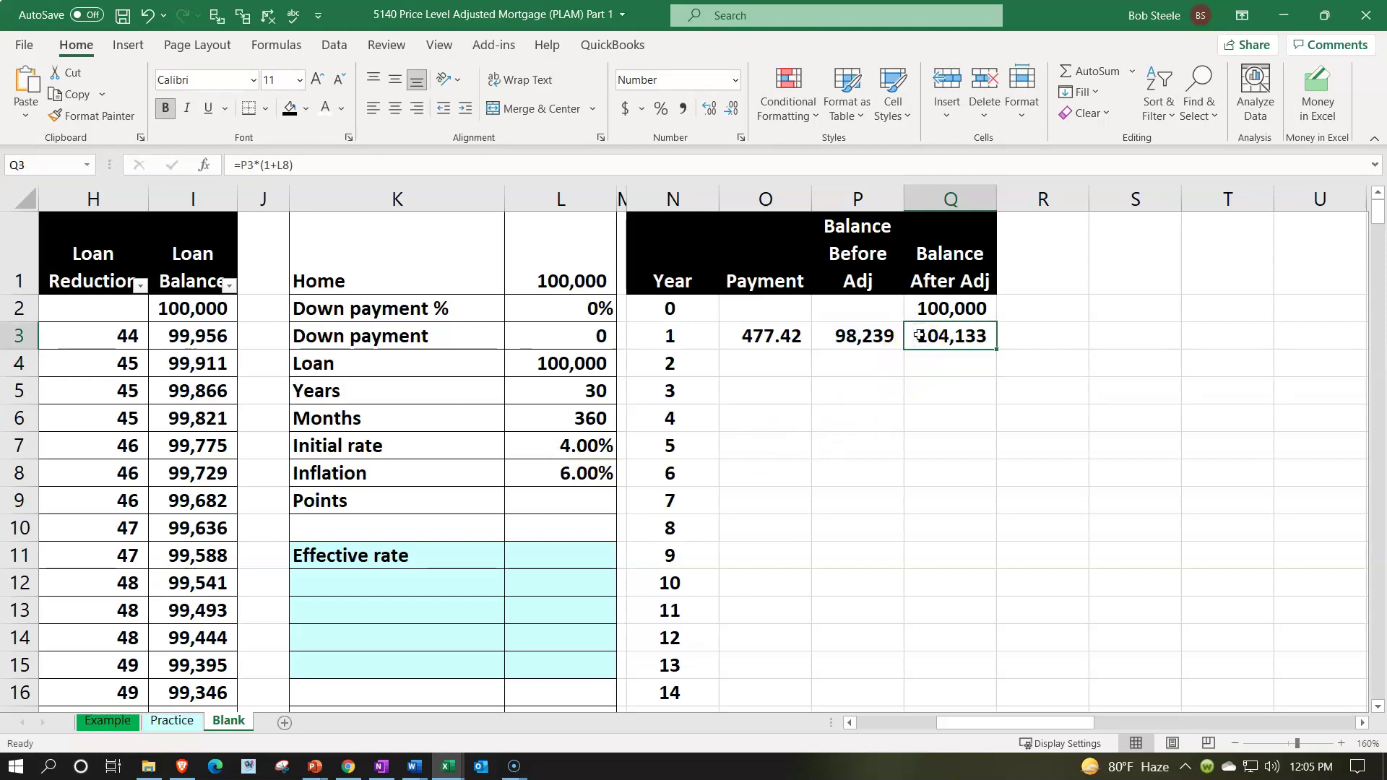
{"action": "key", "text": "Left"}
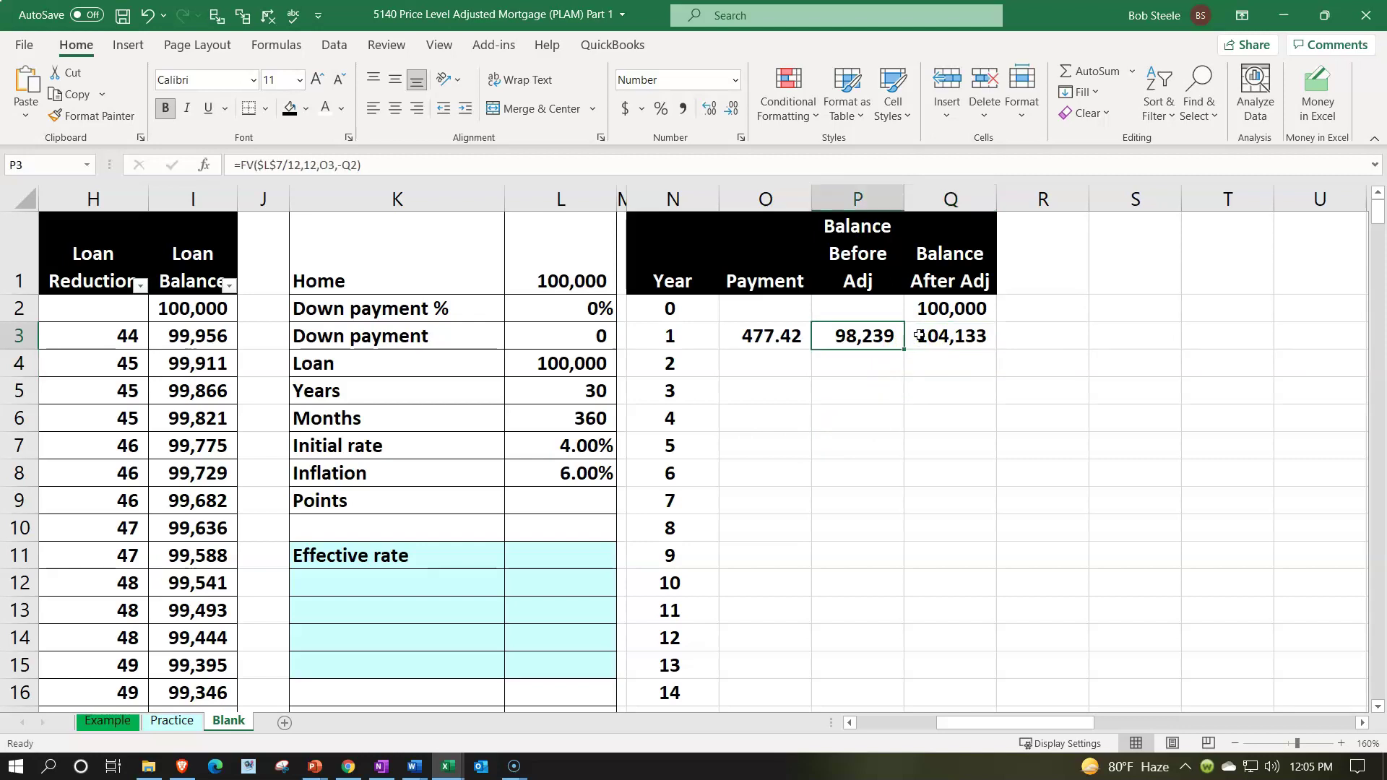
{"action": "left_click", "coordinate": [918, 336]}
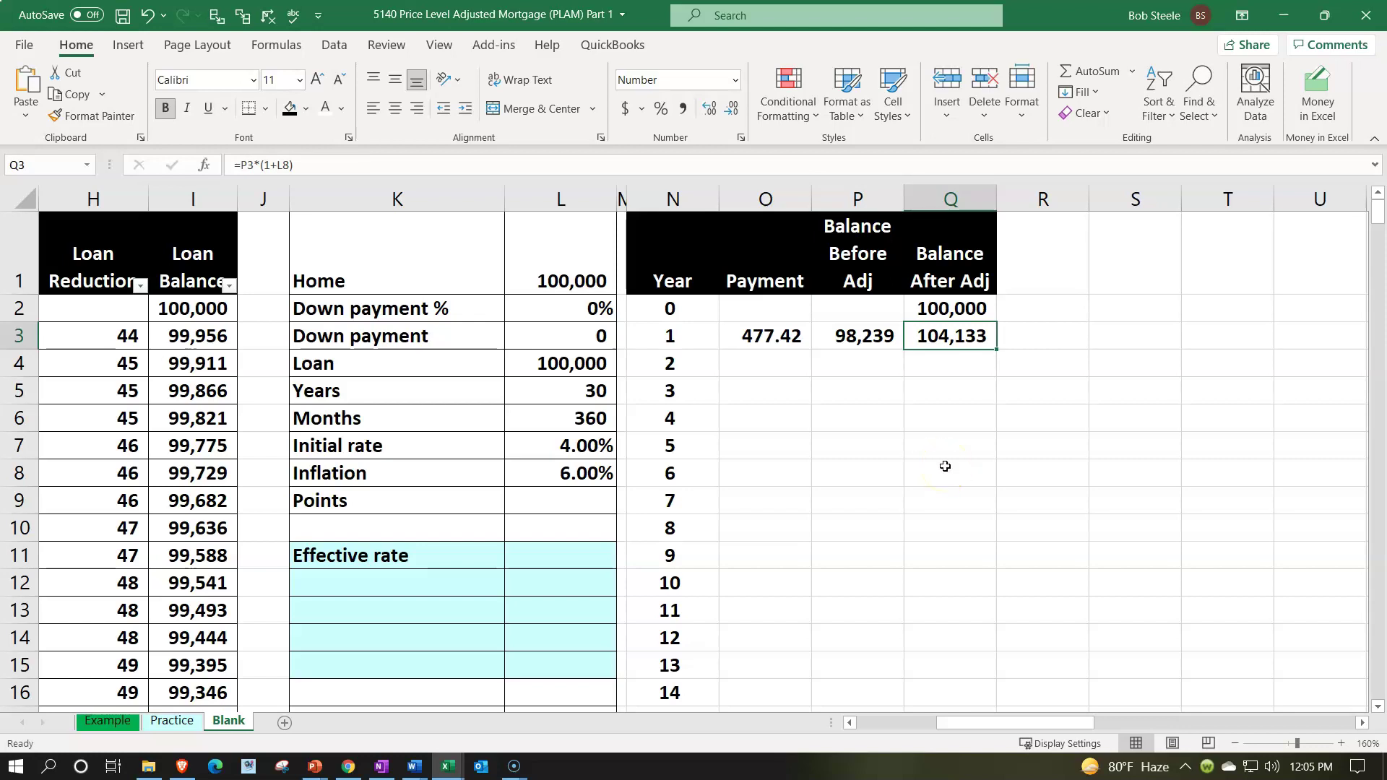
{"action": "left_click", "coordinate": [791, 362]}
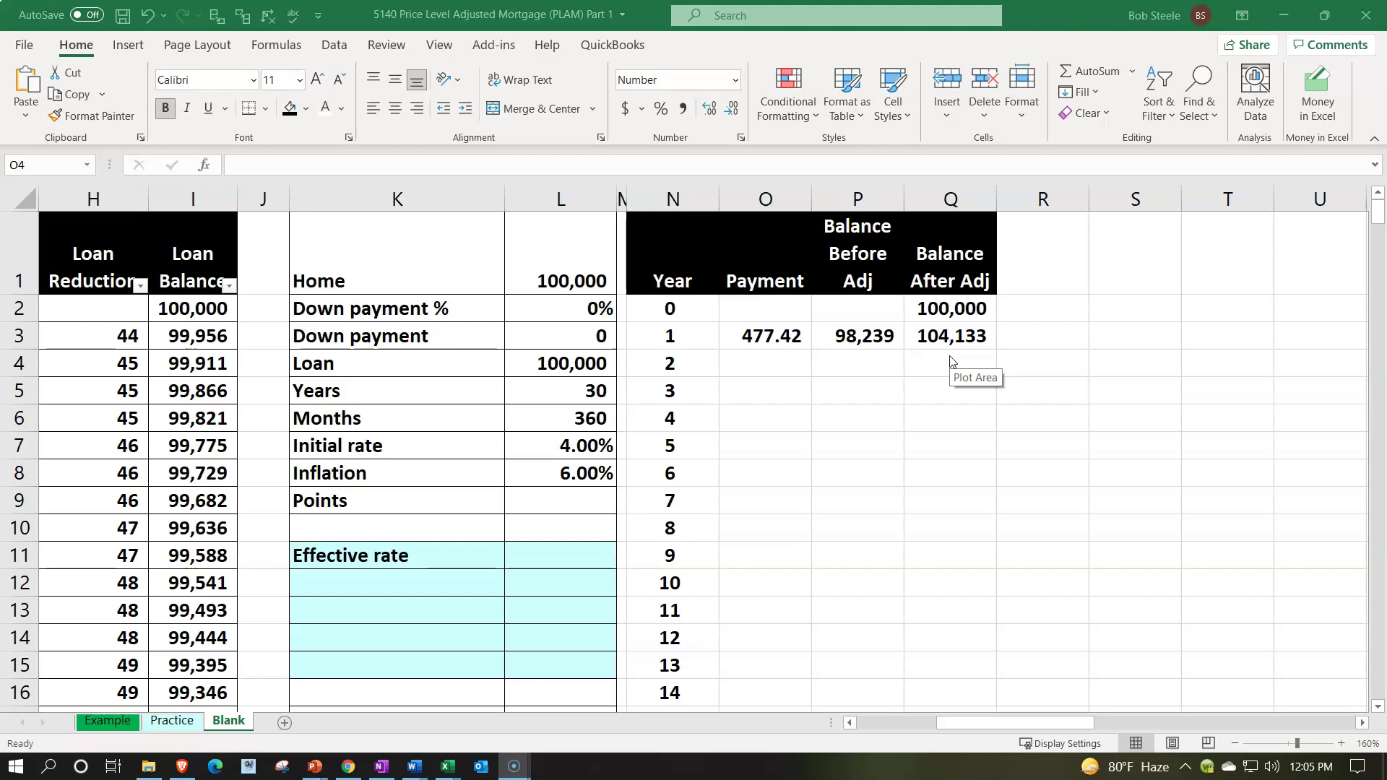
{"action": "left_click", "coordinate": [901, 437]}
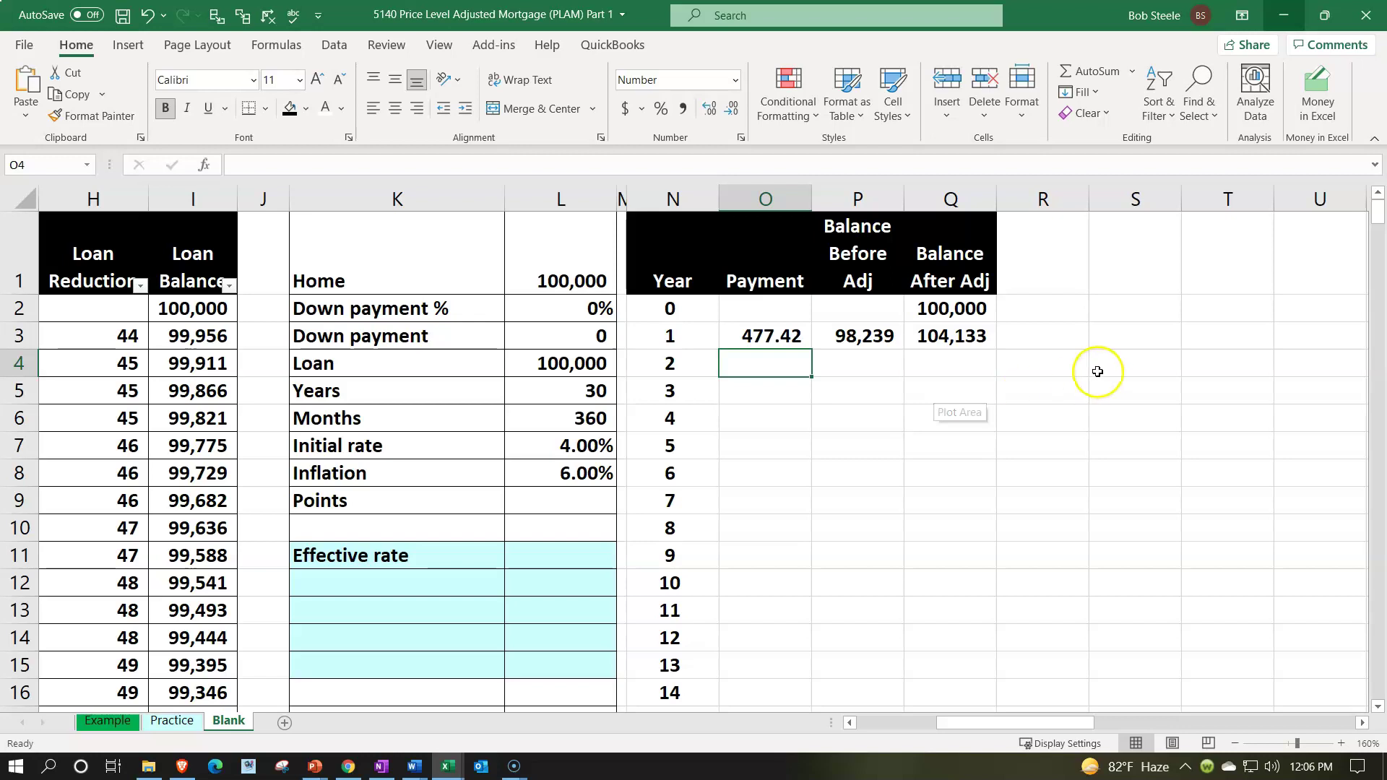
Copy the year 1 Payment, Balance Before Adj and Balance After Adj formulas down through year 11.
{"action": "left_click", "coordinate": [800, 336]}
{"action": "left_click_drag", "start_coordinate": [810, 350], "coordinate": [785, 615]}
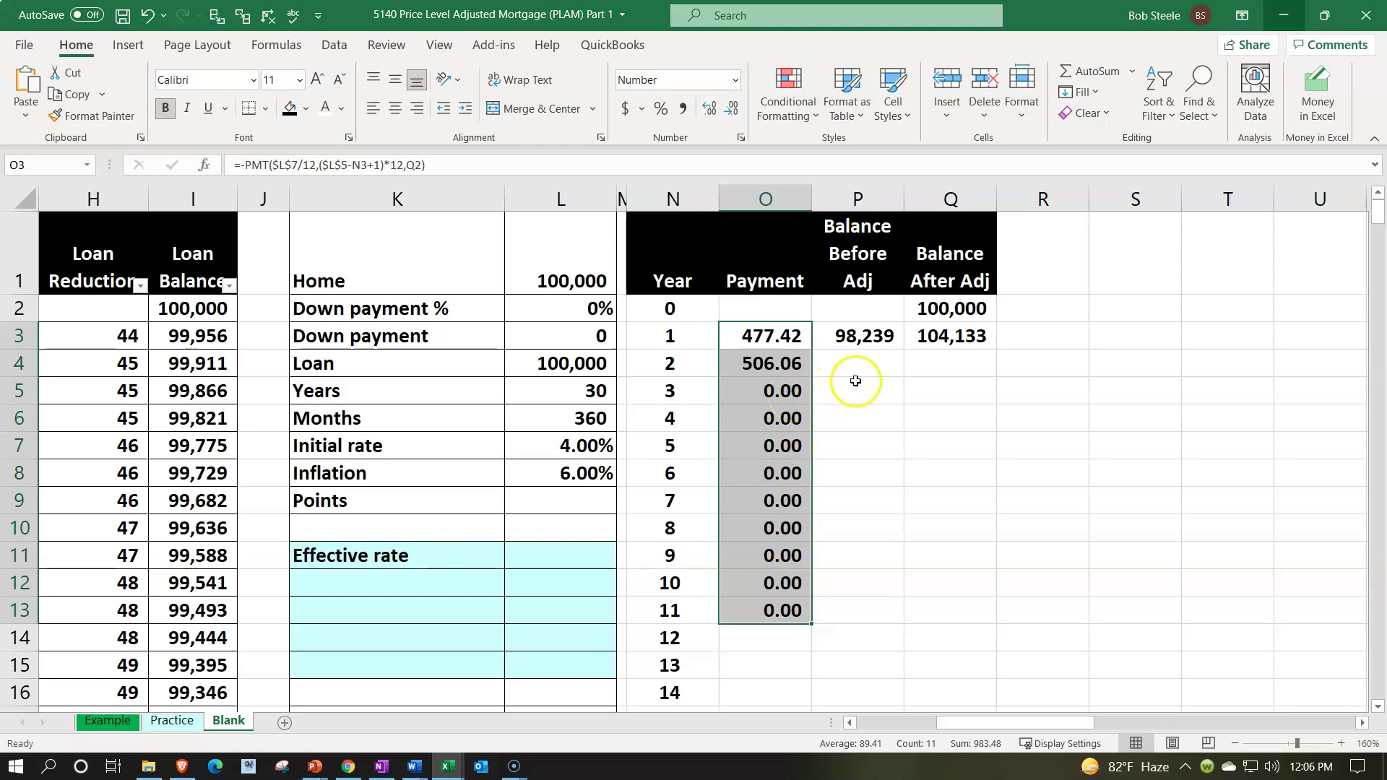
{"action": "left_click", "coordinate": [876, 333]}
{"action": "left_click_drag", "start_coordinate": [904, 350], "coordinate": [888, 615]}
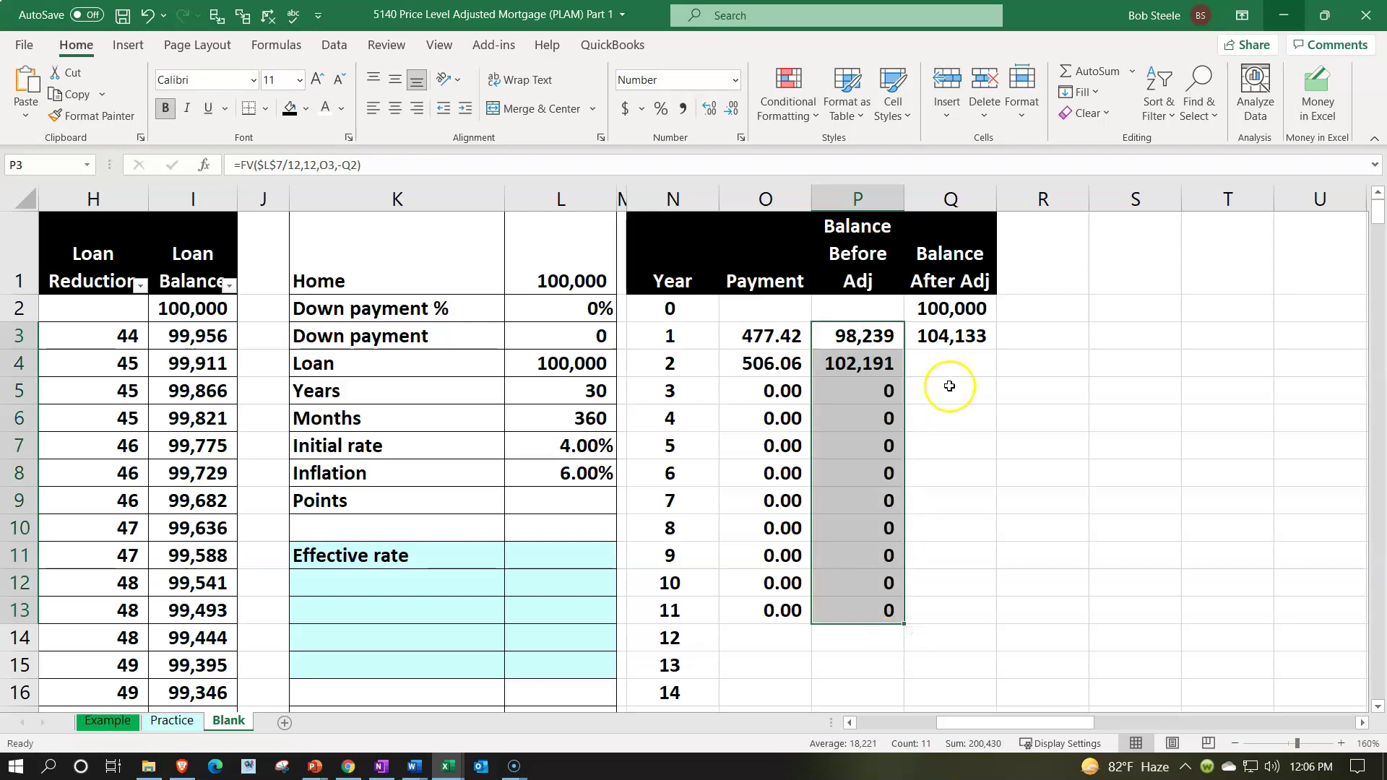
{"action": "left_click", "coordinate": [978, 340]}
{"action": "left_click_drag", "start_coordinate": [996, 350], "coordinate": [986, 613]}
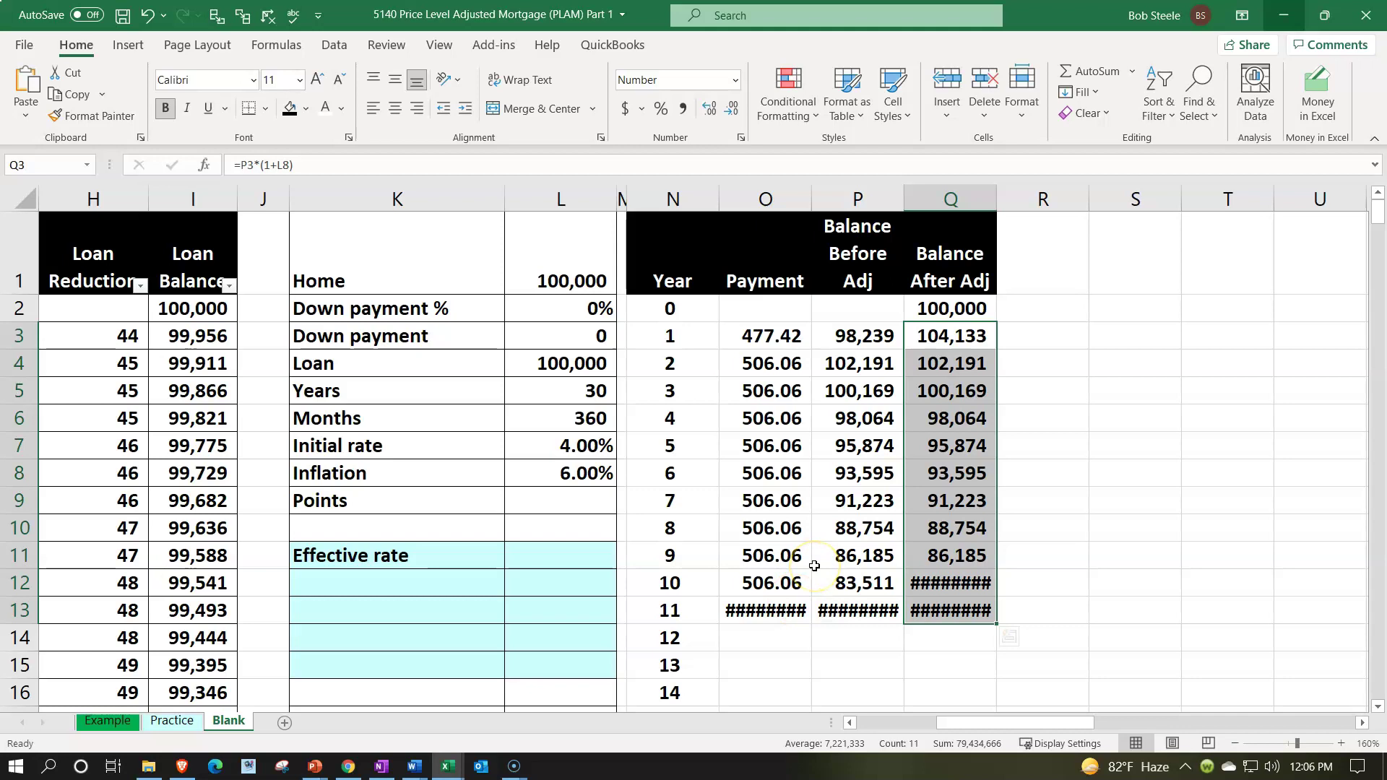
Make the inflation rate reference absolute in the Q3 formula, so it reads =P3*(1+$L$8).
{"action": "key", "text": "Down"}
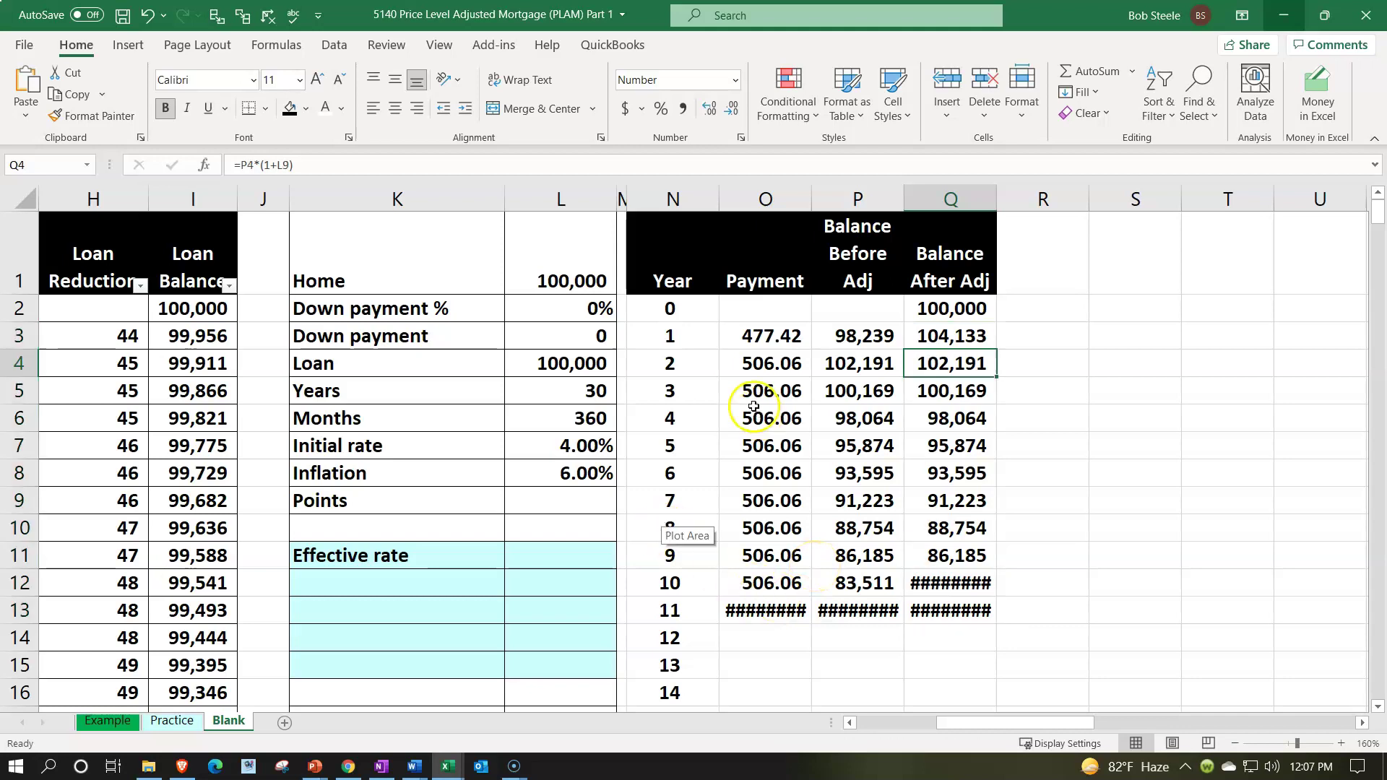
{"action": "double_click", "coordinate": [957, 335]}
{"action": "left_click", "coordinate": [984, 333]}
{"action": "key", "text": "F4"}
{"action": "key", "text": "Return"}
Fill the corrected Balance After Adj formula from Q3 down through year 11.
{"action": "left_click", "coordinate": [993, 338]}
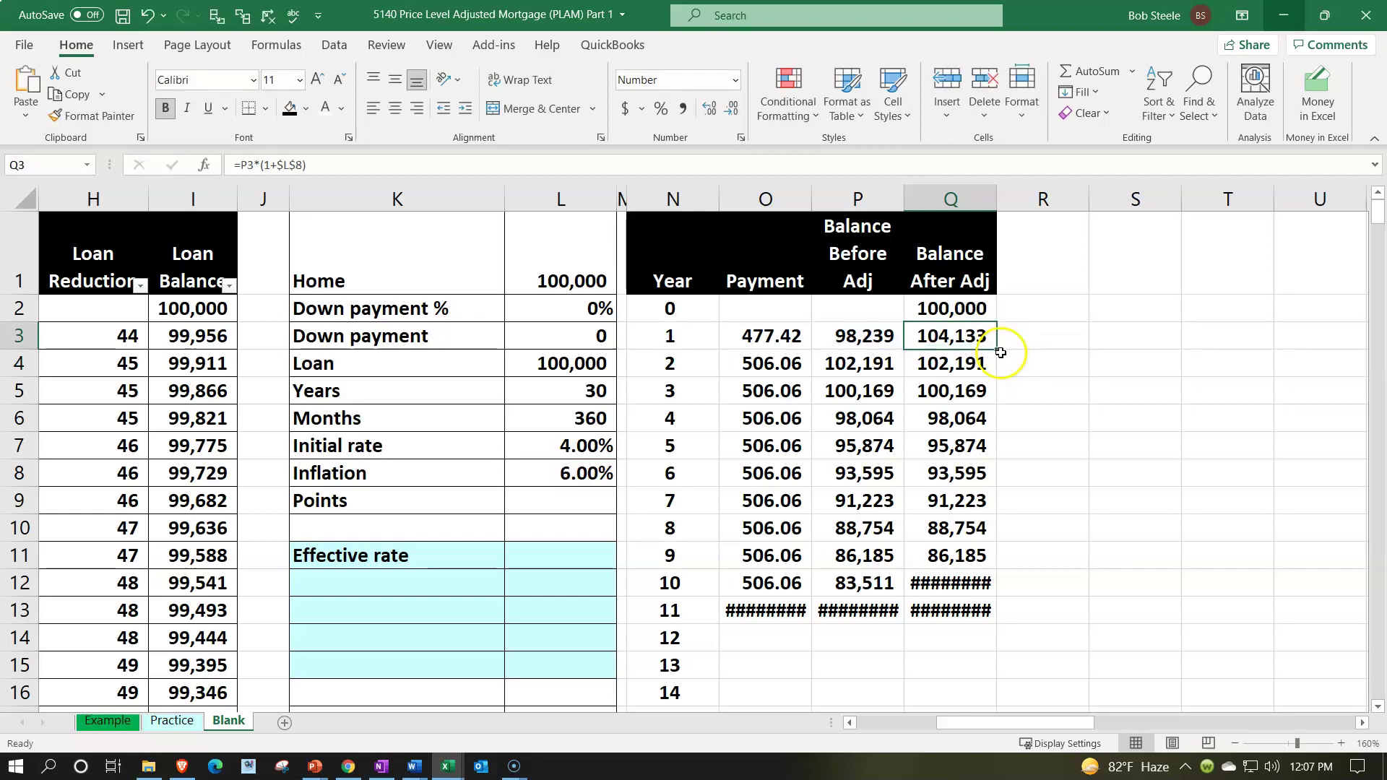
{"action": "double_click", "coordinate": [1000, 352]}
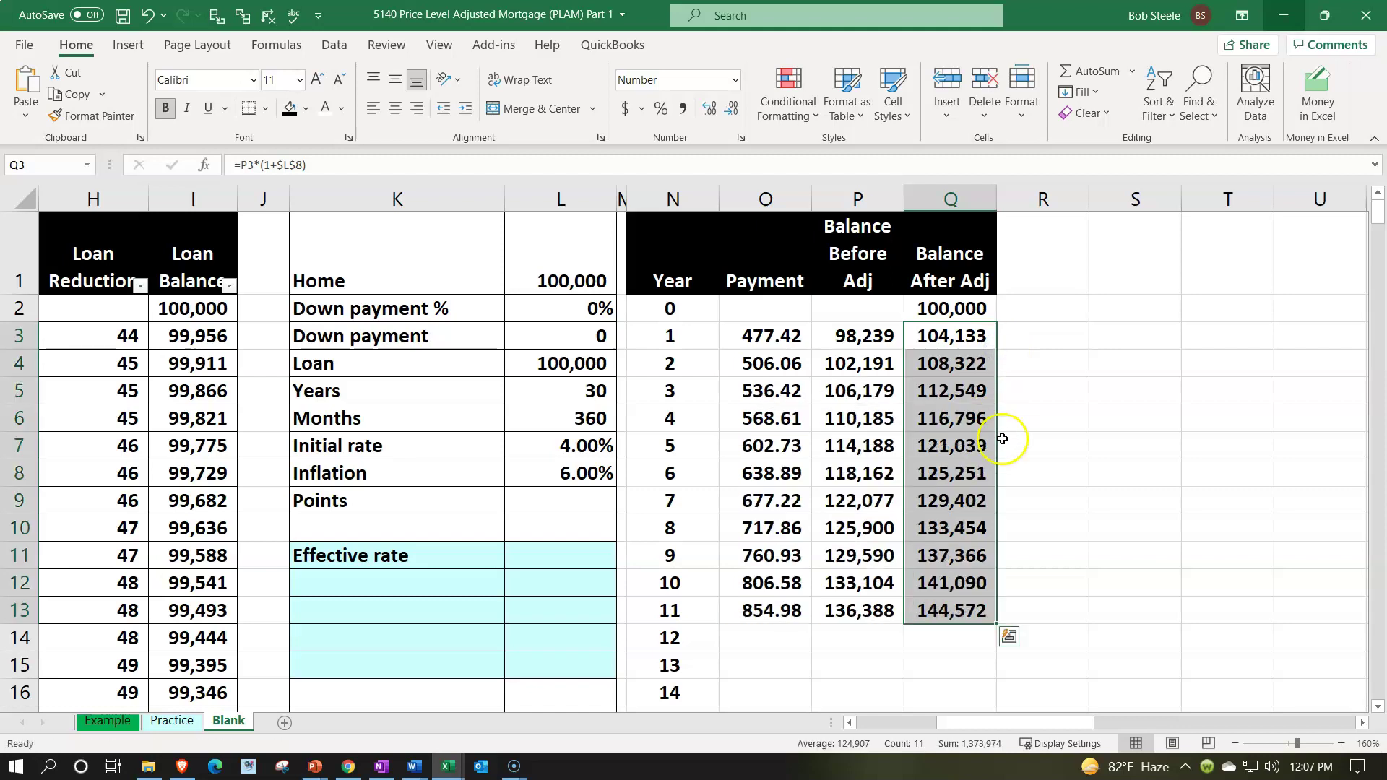
{"action": "left_click", "coordinate": [980, 498]}
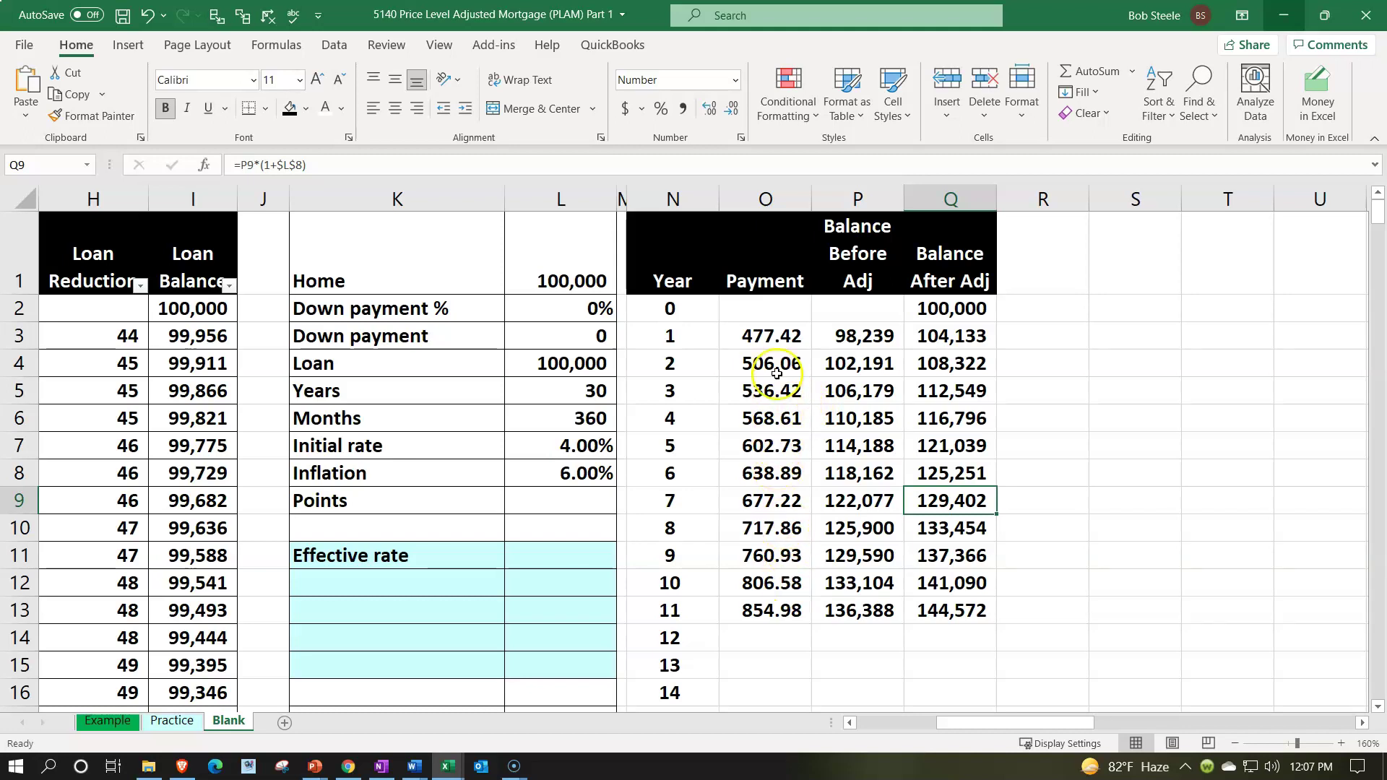
Clear the copied payment and balance formulas for years 2 to 11 in O4:Q13.
{"action": "left_click_drag", "start_coordinate": [772, 363], "coordinate": [942, 603]}
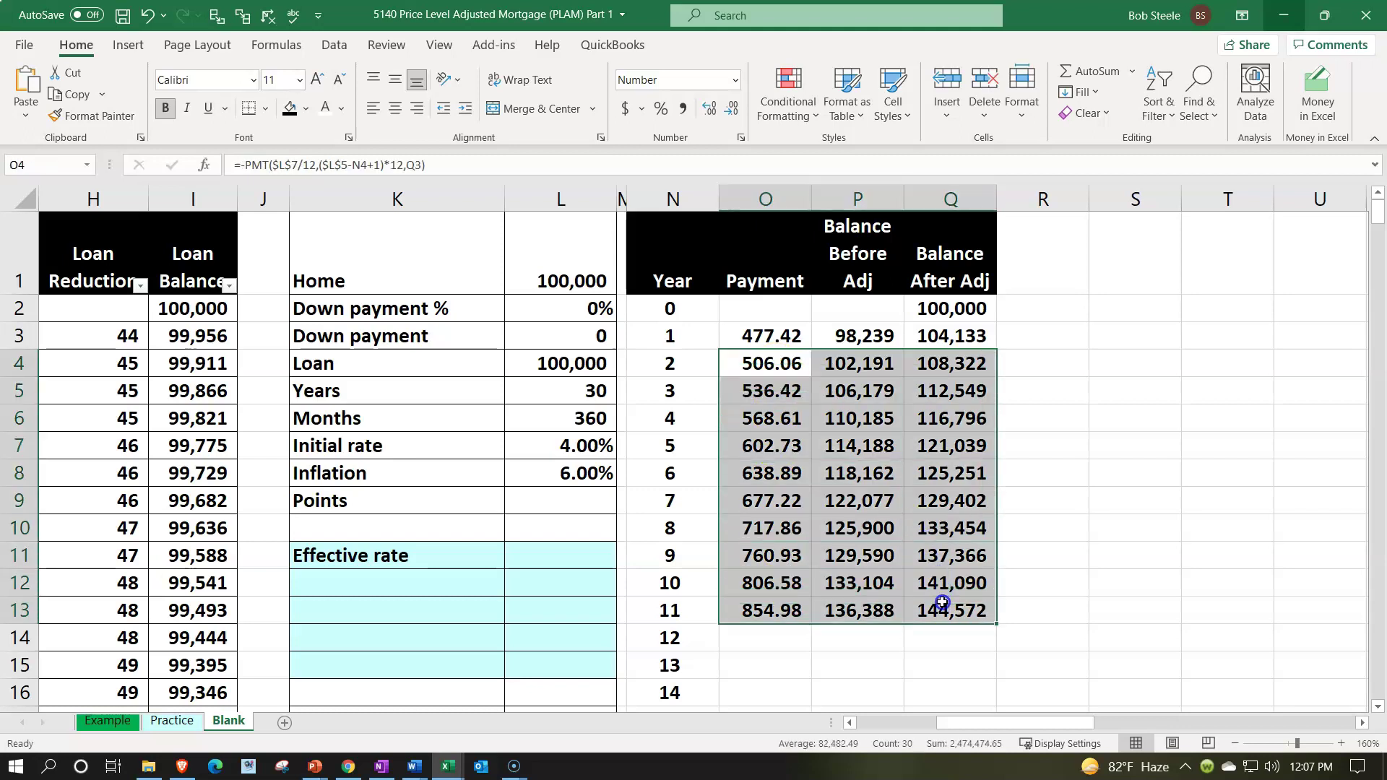
{"action": "key", "text": "Delete"}
Start the year 2 payment formula in O4 as a negative PMT, with the absolute monthly initial rate $L$7/12 as its rate.
{"action": "key", "text": "Down"}
{"action": "key", "text": "Up"}
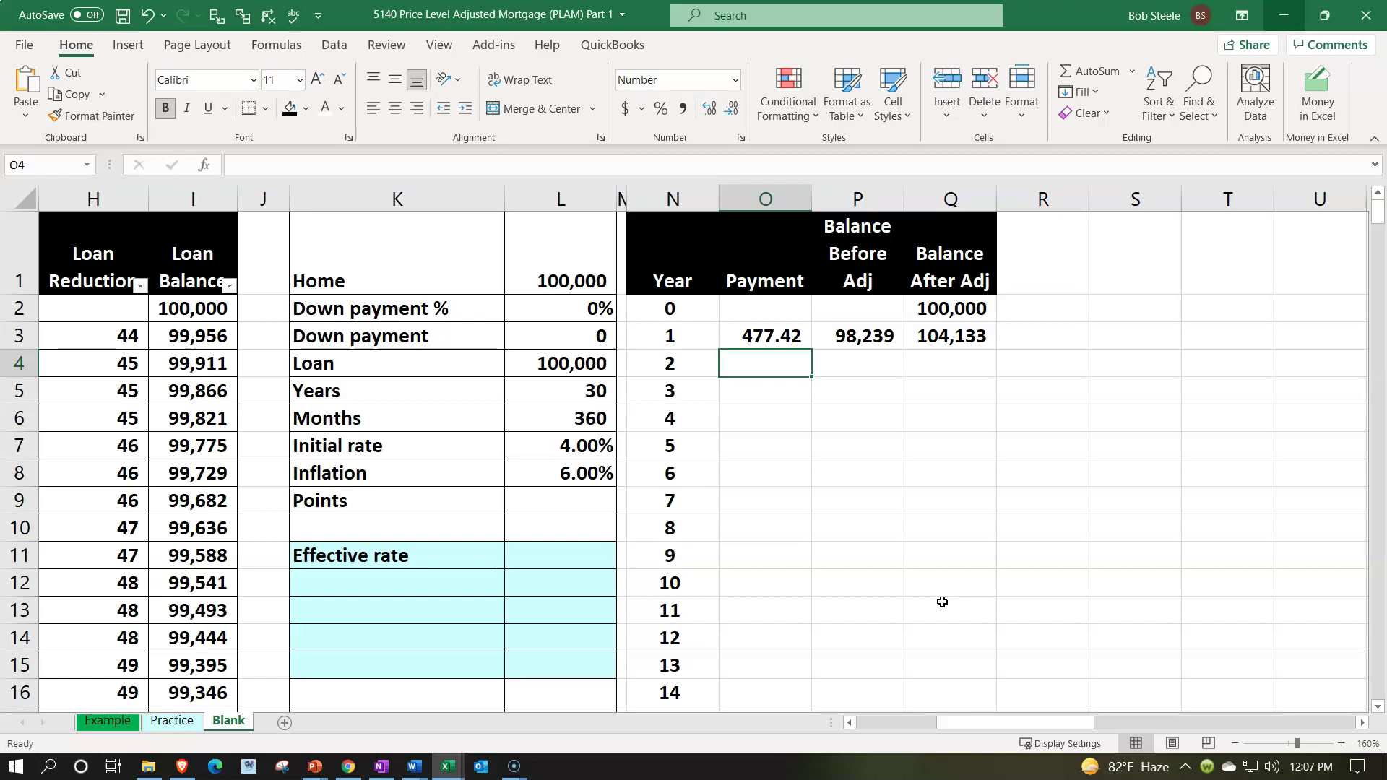
{"action": "type", "text": "-pm"}
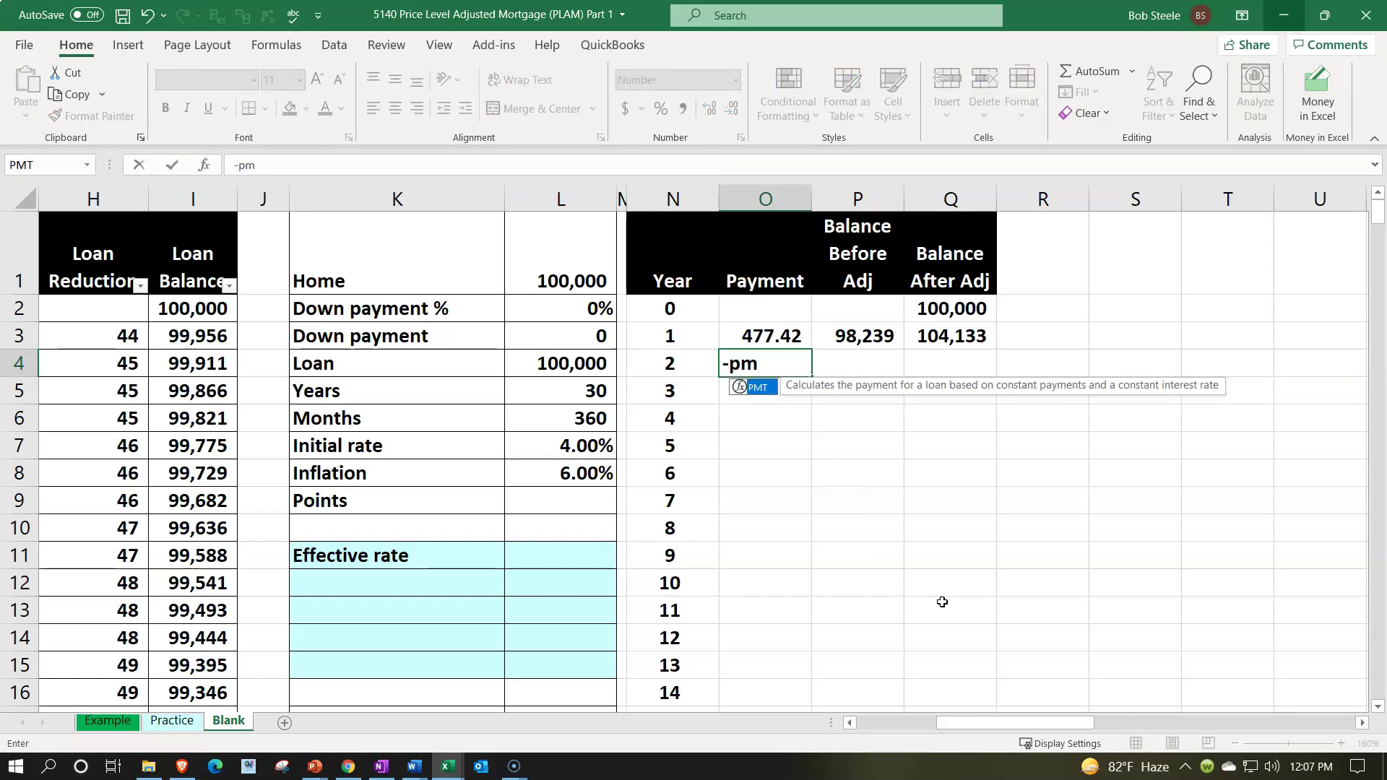
{"action": "type", "text": "t"}
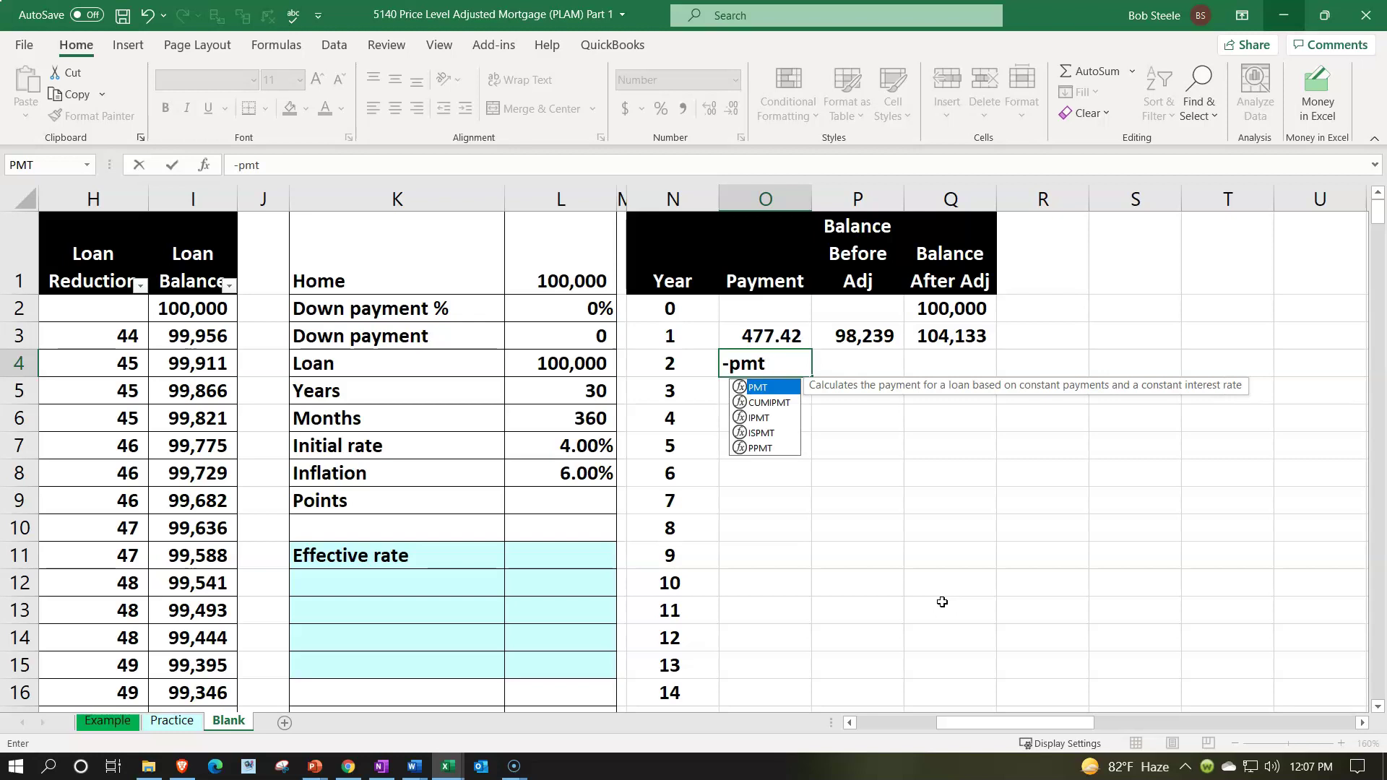
{"action": "type", "text": "("}
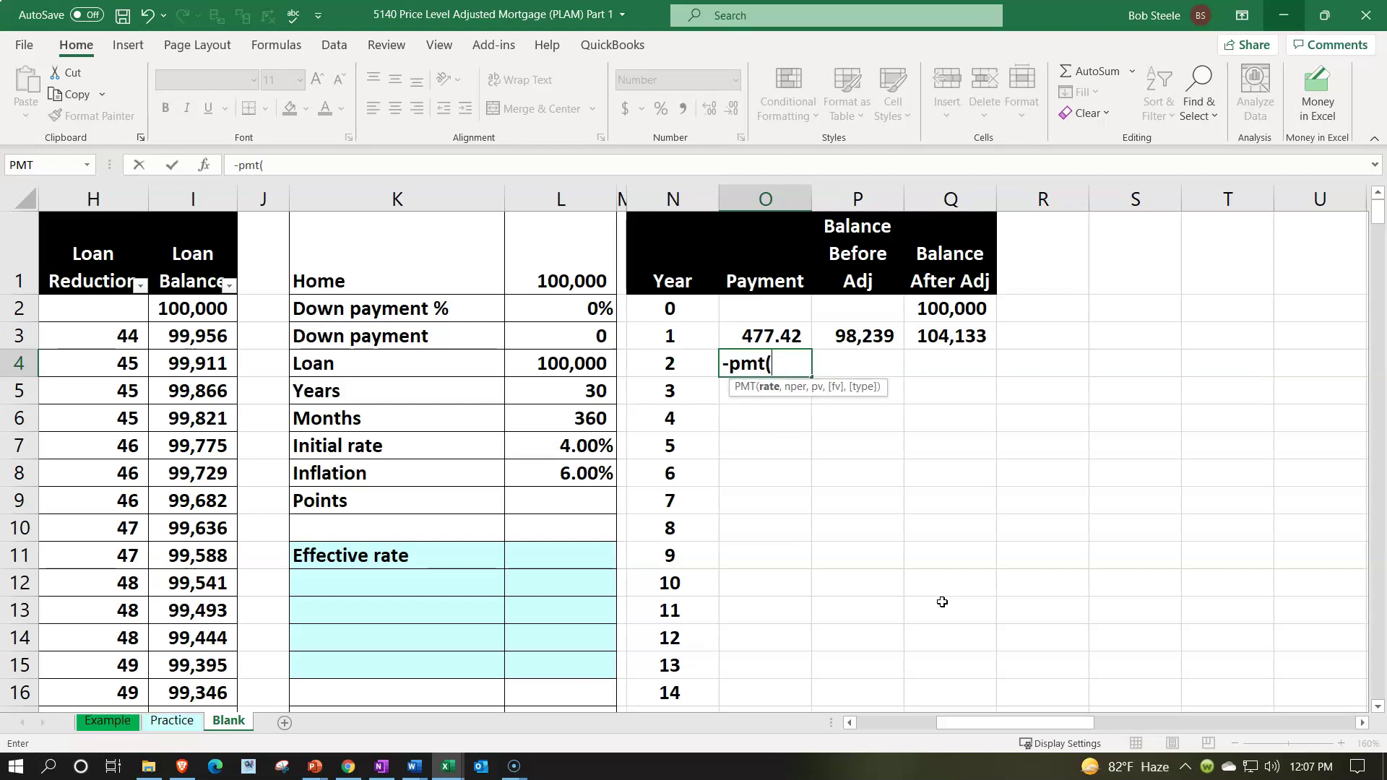
{"action": "key", "text": "Left"}
{"action": "key", "text": "Left"}
{"action": "key", "text": "Left"}
{"action": "key", "text": "Down"}
{"action": "key", "text": "Down"}
{"action": "key", "text": "Down"}
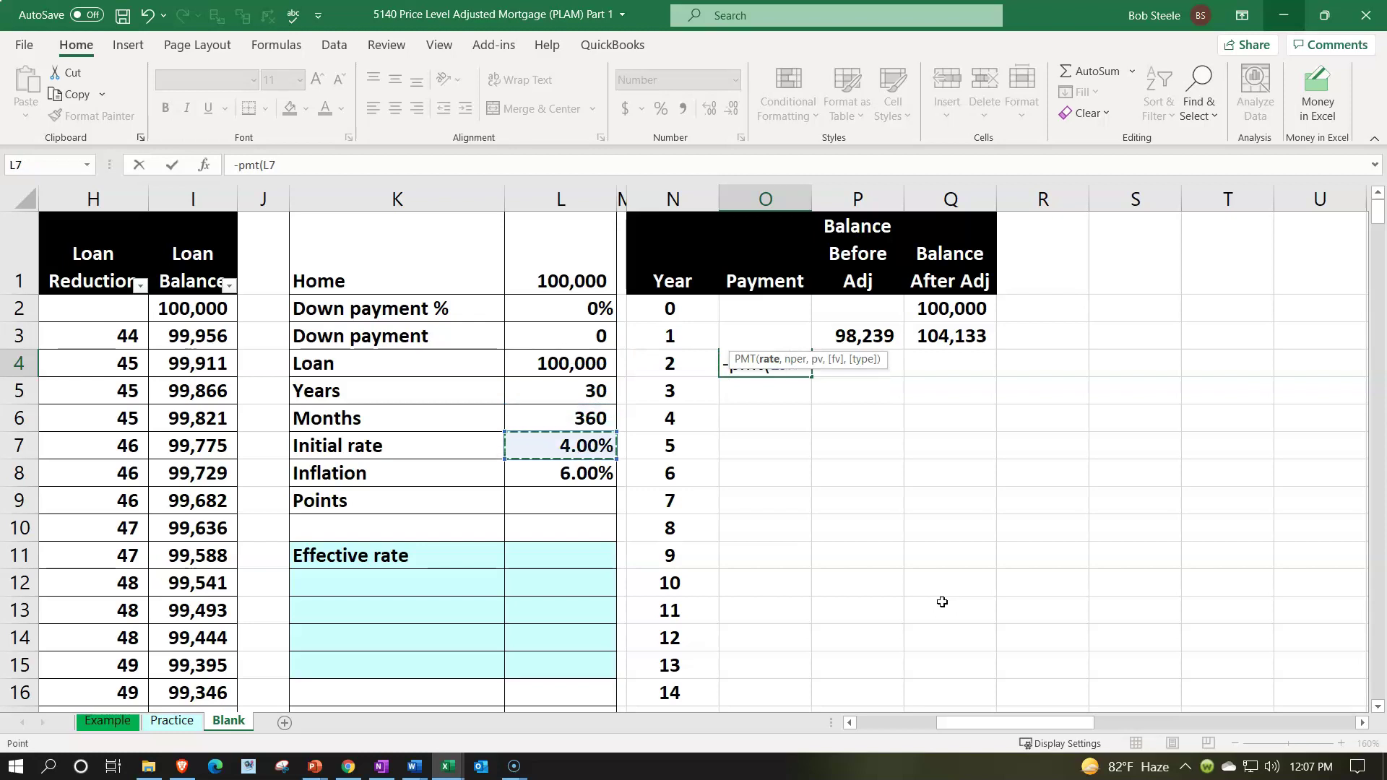
{"action": "key", "text": "F4"}
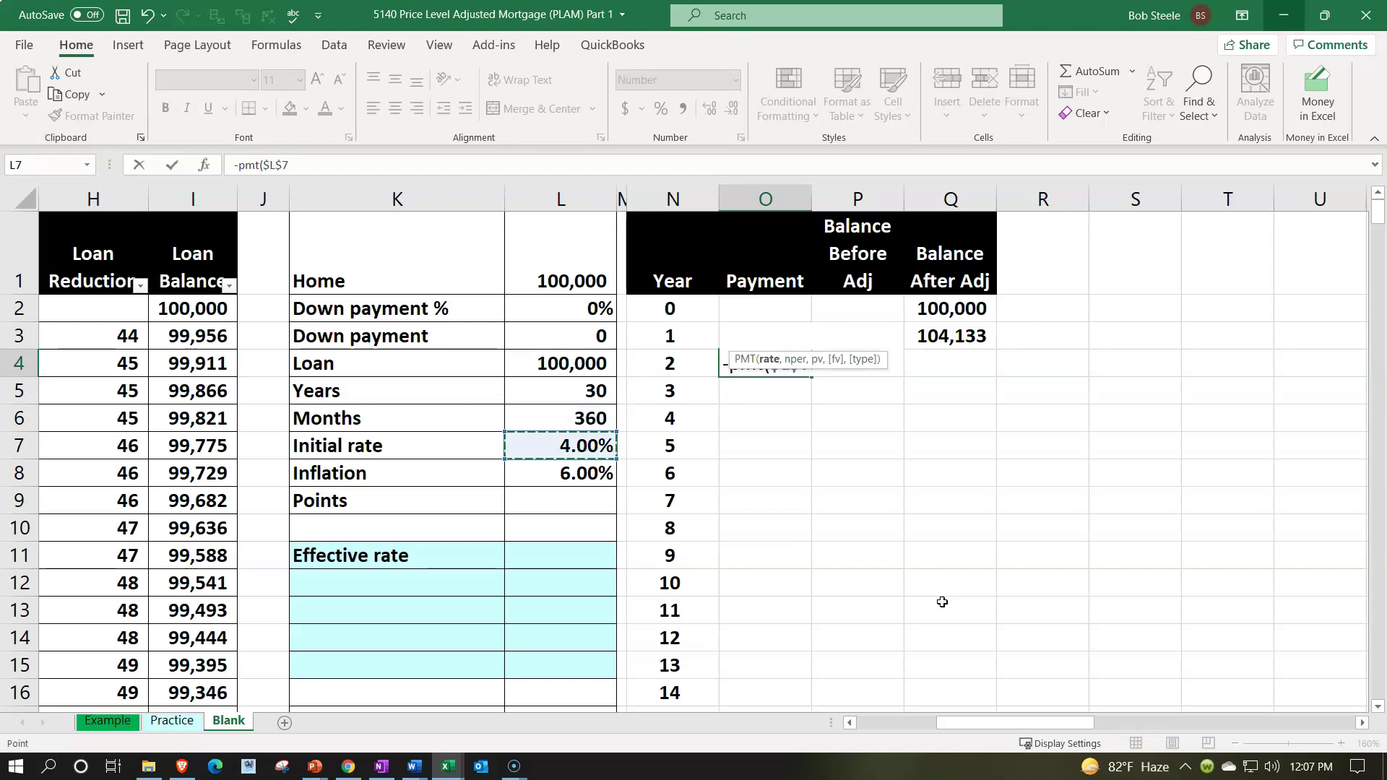
{"action": "type", "text": "/12"}
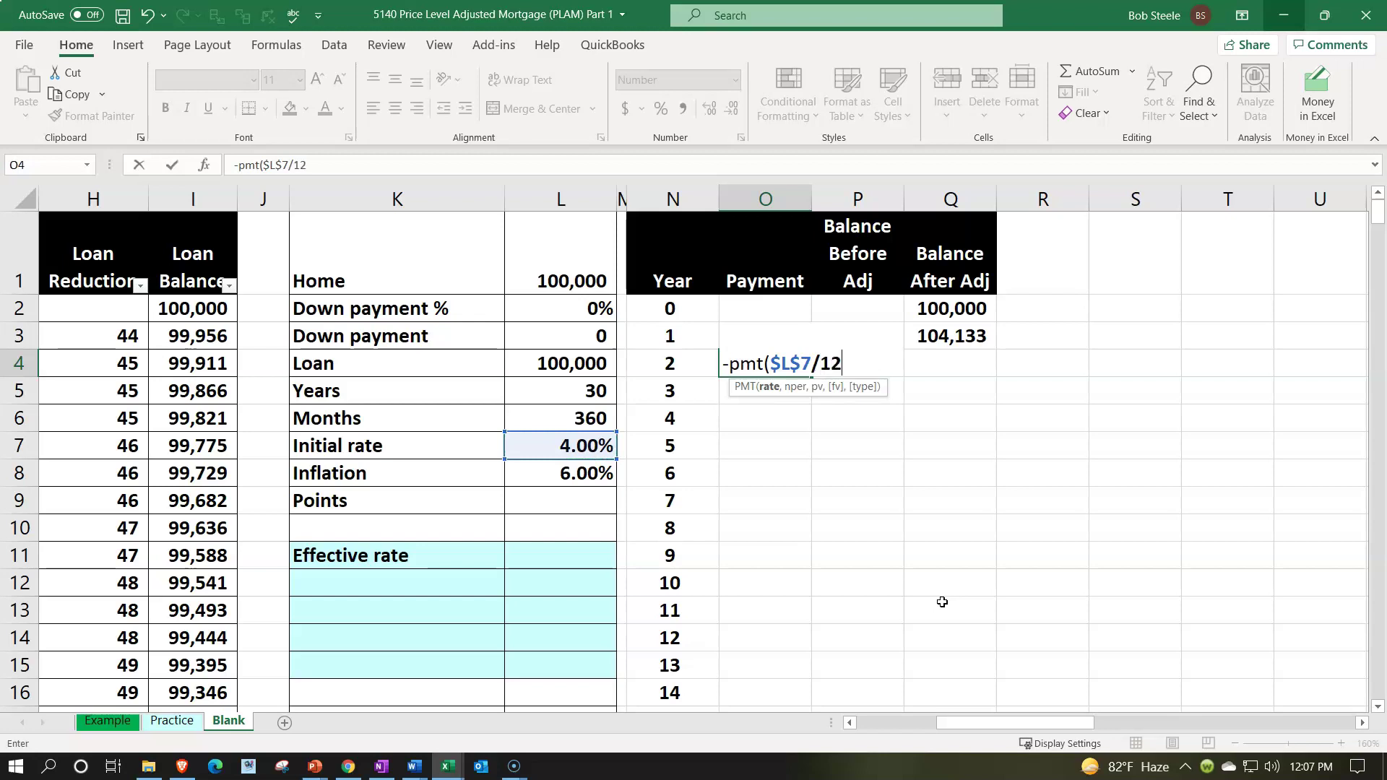
Add the remaining number of months, ($L$5-N4+1)*12, as the period argument of the O4 payment formula.
{"action": "type", "text": ",("}
{"action": "key", "text": "Left"}
{"action": "key", "text": "Left"}
{"action": "key", "text": "Left"}
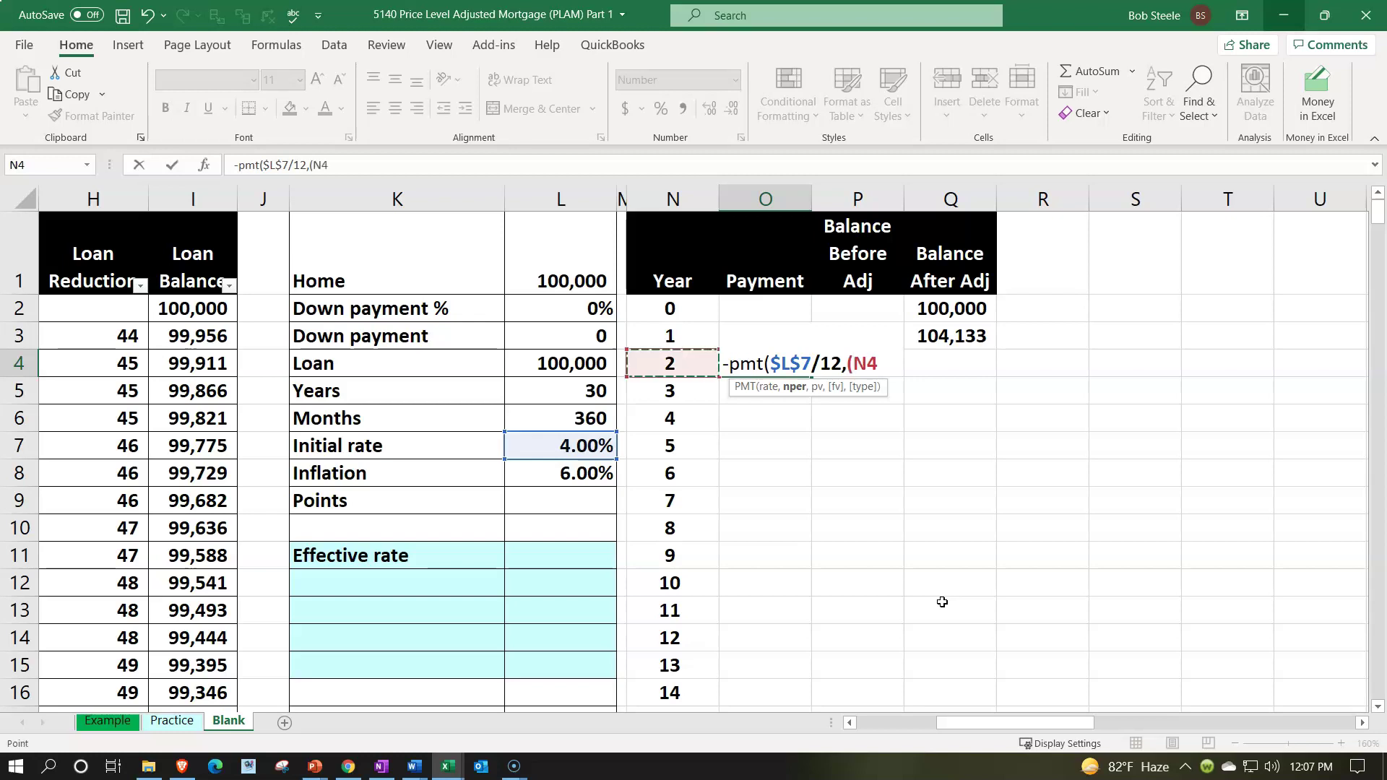
{"action": "key", "text": "Down"}
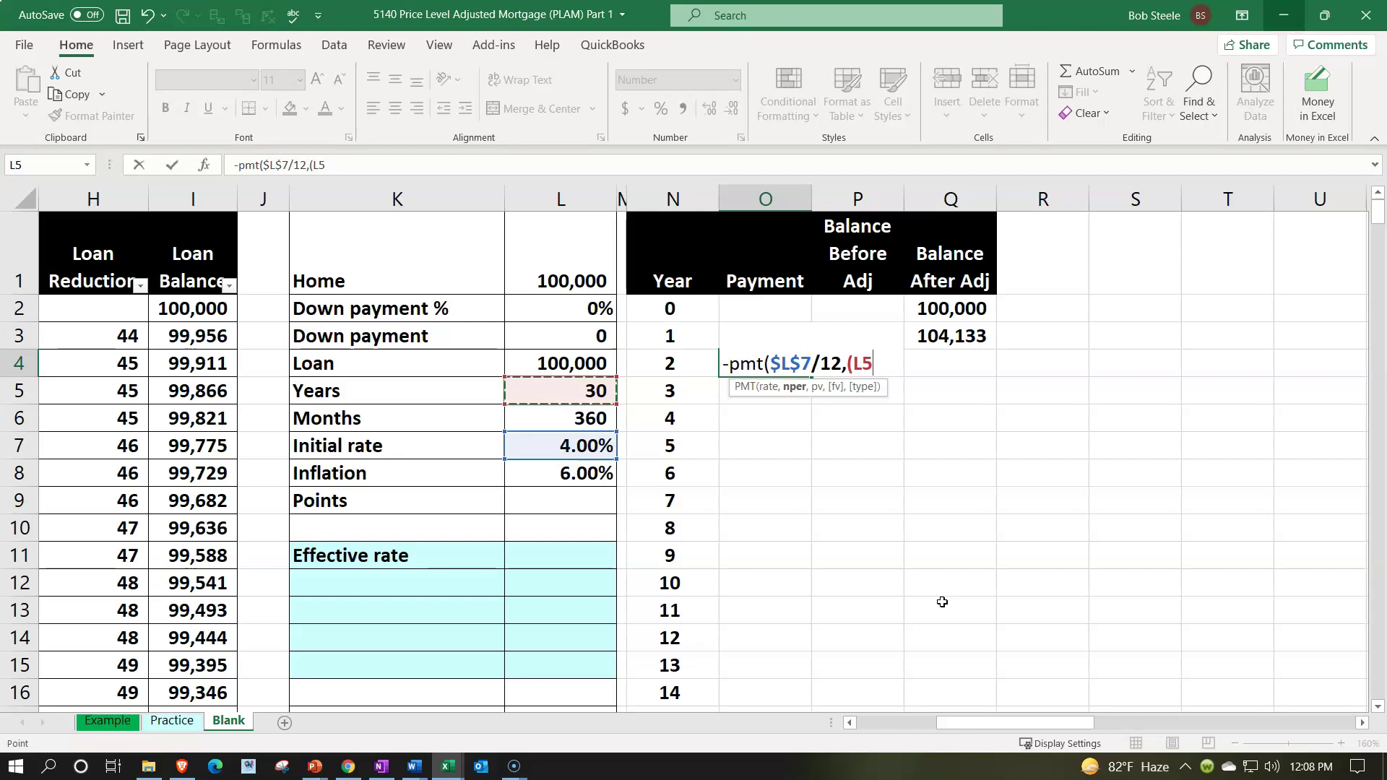
{"action": "key", "text": "F4"}
{"action": "type", "text": "-"}
{"action": "key", "text": "Left"}
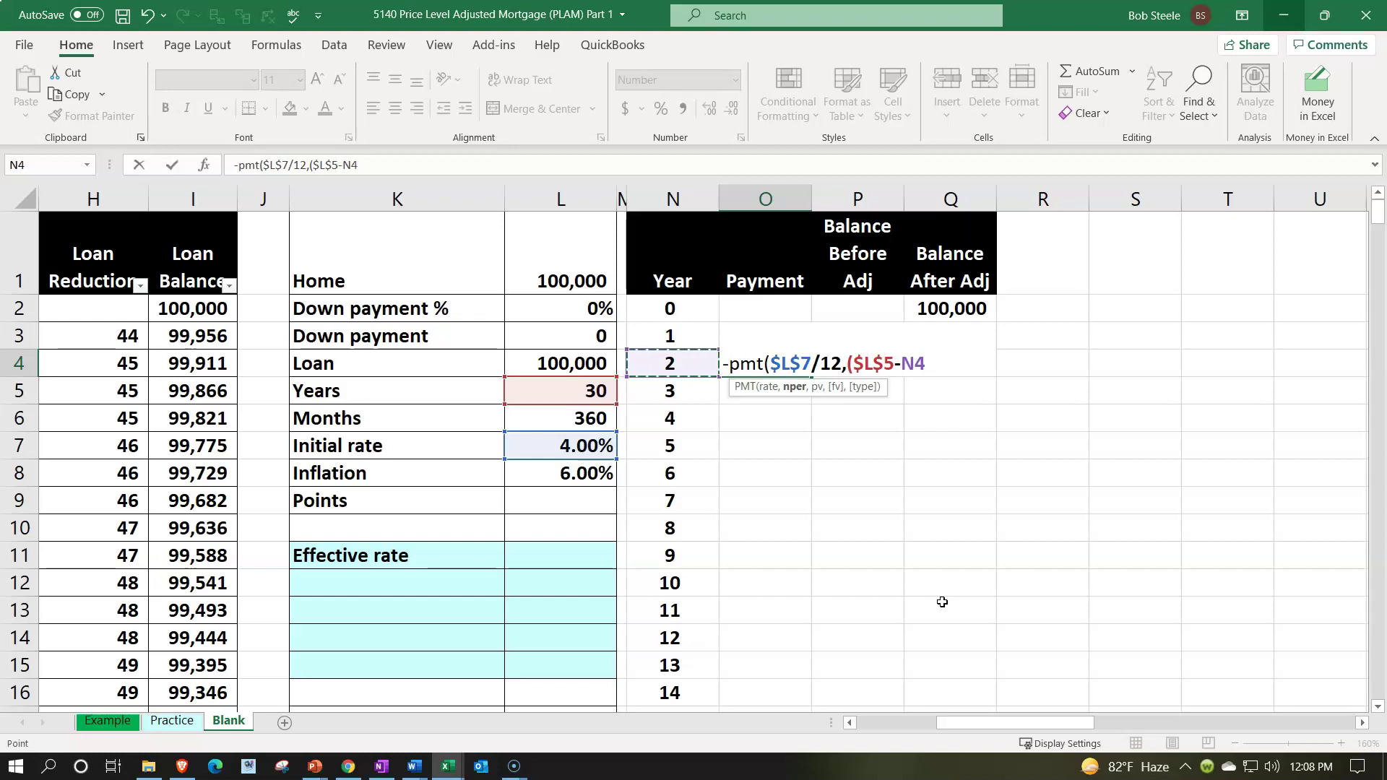
{"action": "type", "text": "+1)*12"}
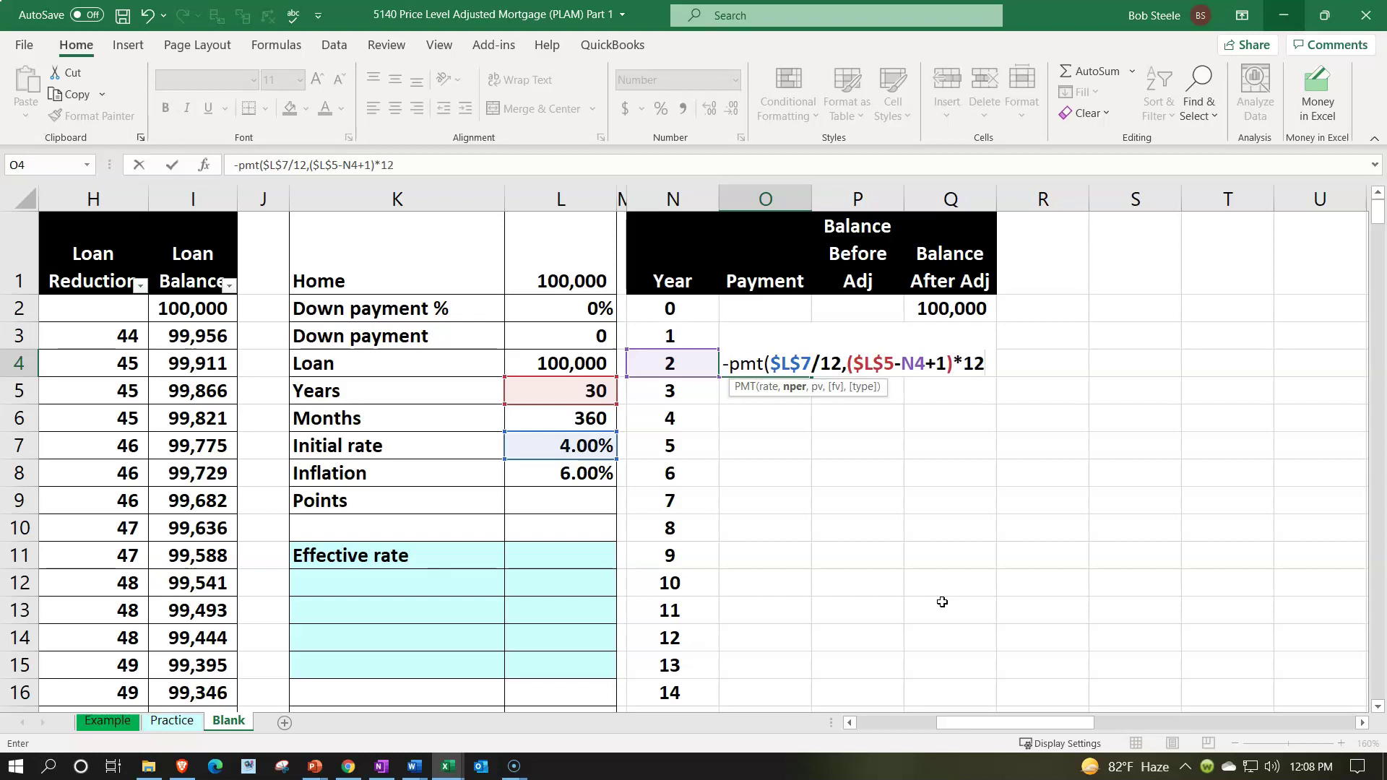
Complete the O4 payment formula with the year 1 Balance After Adj in Q3 as the present value.
{"action": "type", "text": ","}
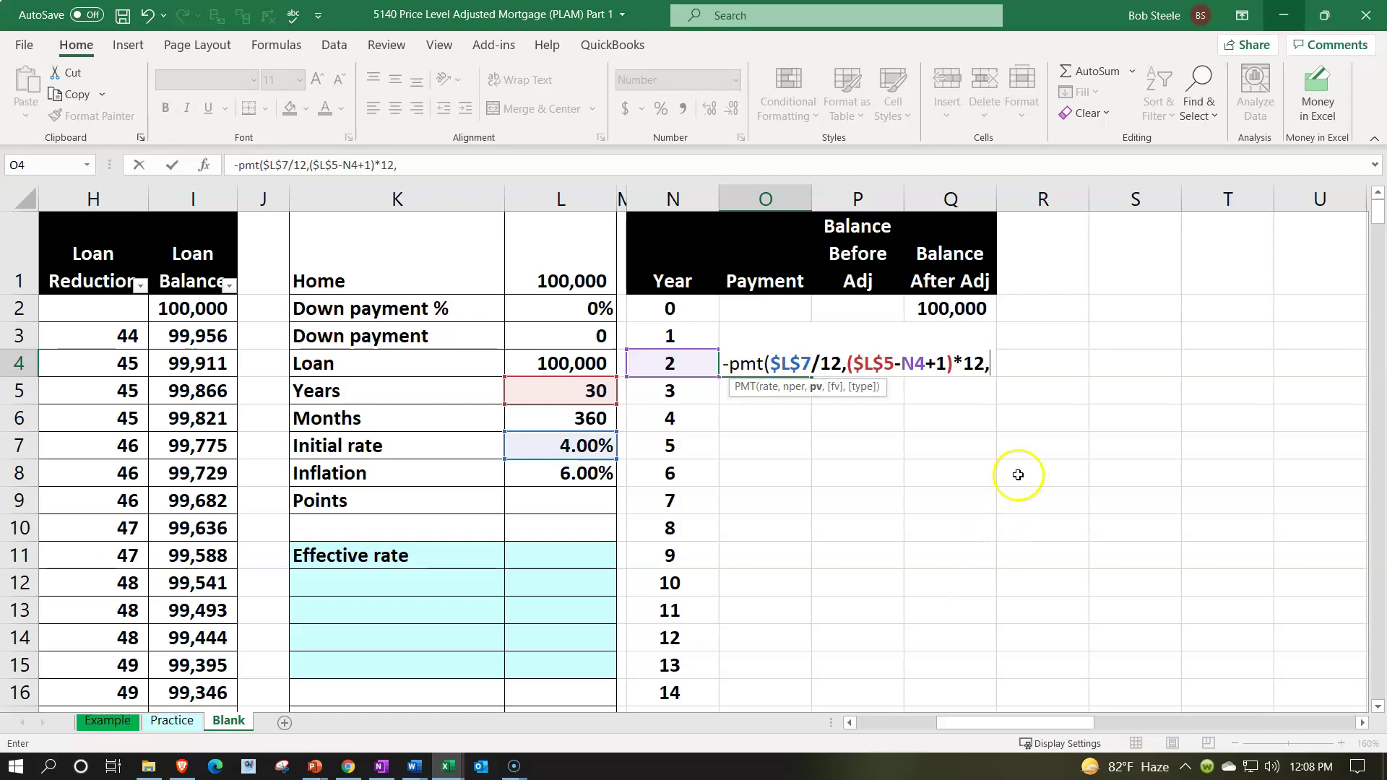
{"action": "left_click", "coordinate": [1041, 341]}
{"action": "key", "text": "Left"}
{"action": "key", "text": "Return"}
{"action": "key", "text": "Return"}
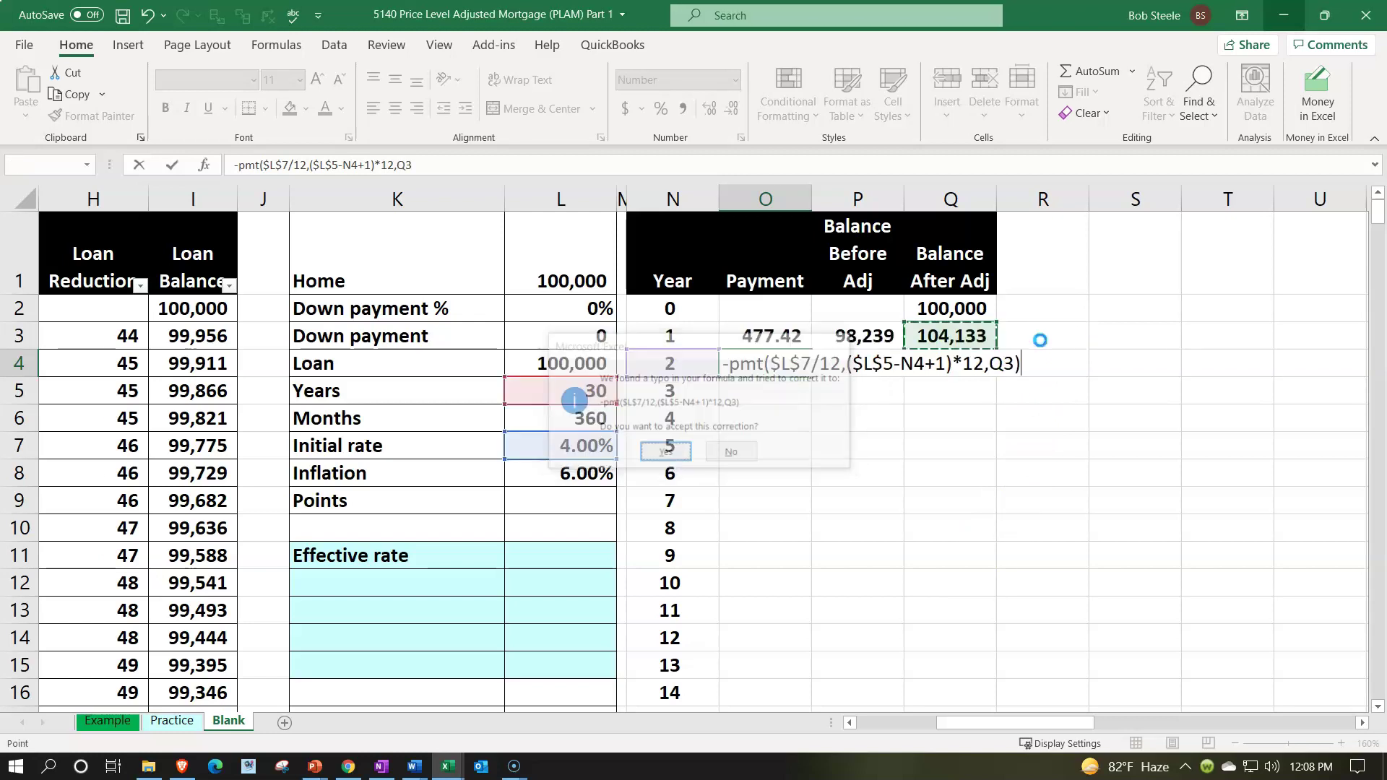
Start the year 2 Balance Before Adj formula in P4 as an FV function with the absolute monthly rate $L$7/12.
{"action": "key", "text": "Up"}
{"action": "key", "text": "Right"}
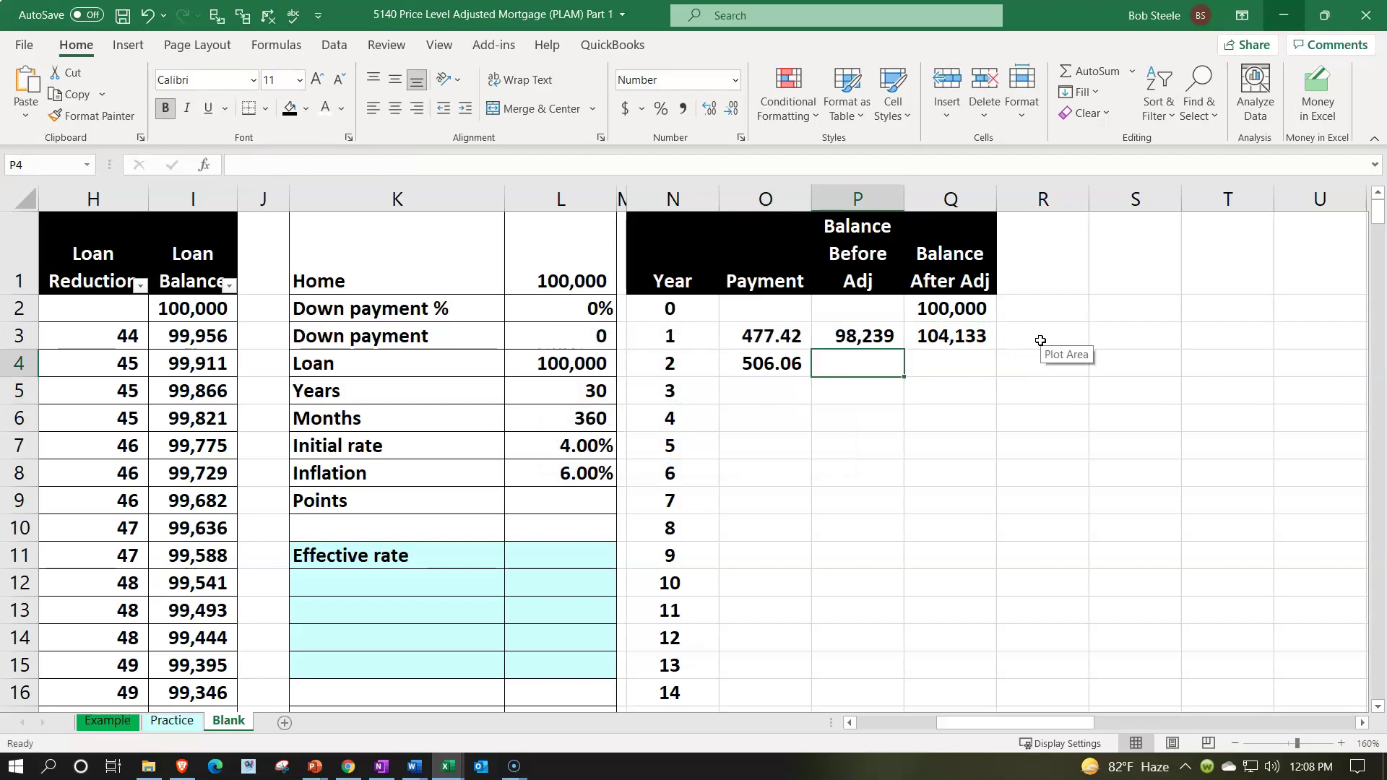
{"action": "key", "text": "F2"}
{"action": "type", "text": "=fv"}
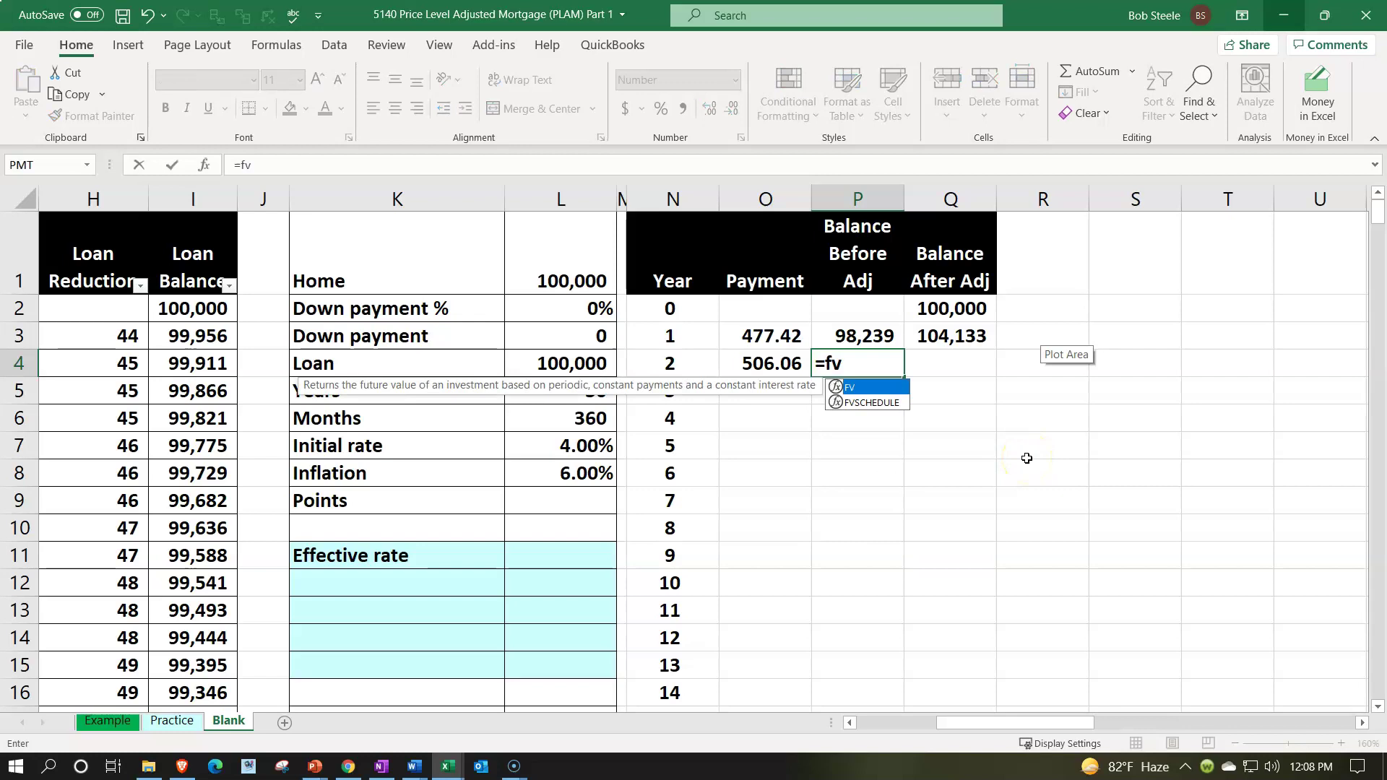
{"action": "type", "text": "("}
{"action": "key", "text": "Left"}
{"action": "key", "text": "Left"}
{"action": "key", "text": "Left"}
{"action": "key", "text": "Left"}
{"action": "key", "text": "Down"}
{"action": "key", "text": "Down"}
{"action": "key", "text": "Down"}
{"action": "key", "text": "F4"}
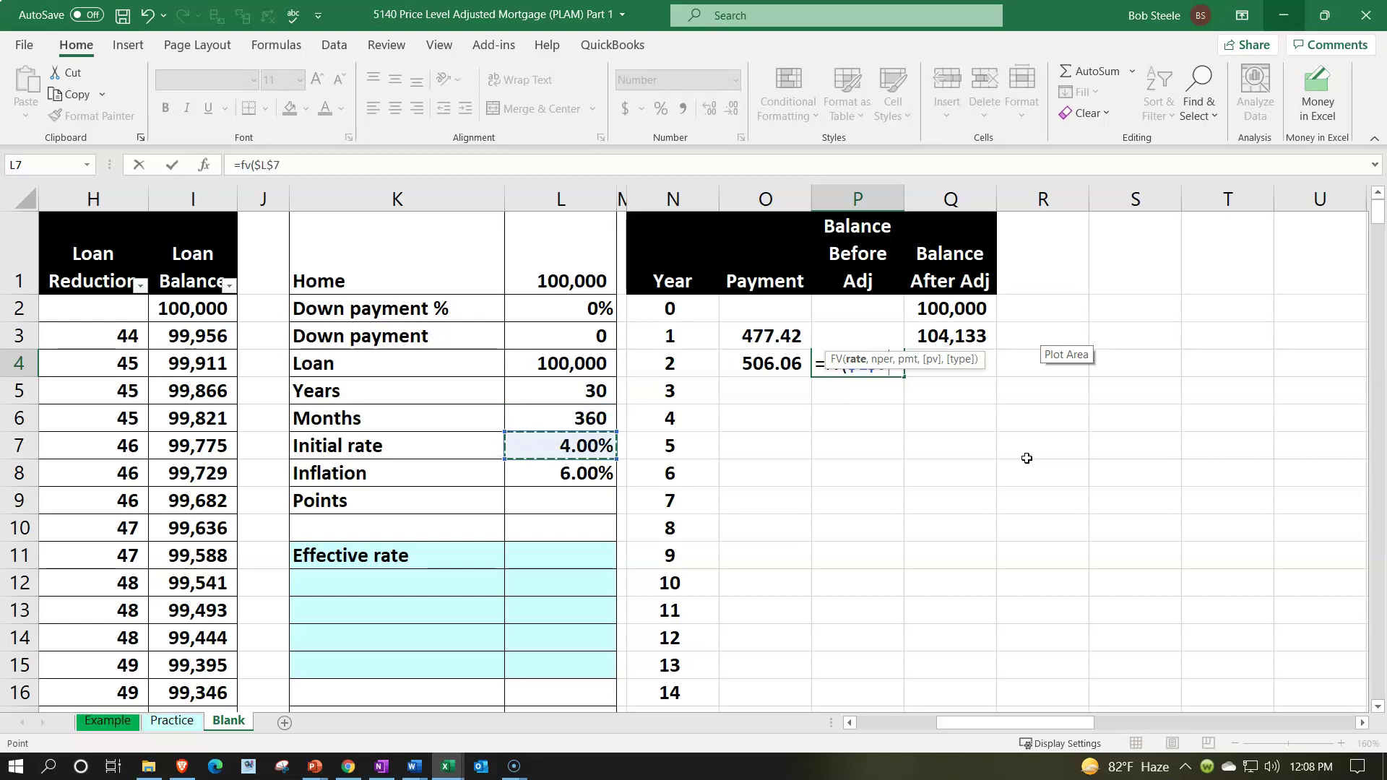
{"action": "type", "text": "/"}
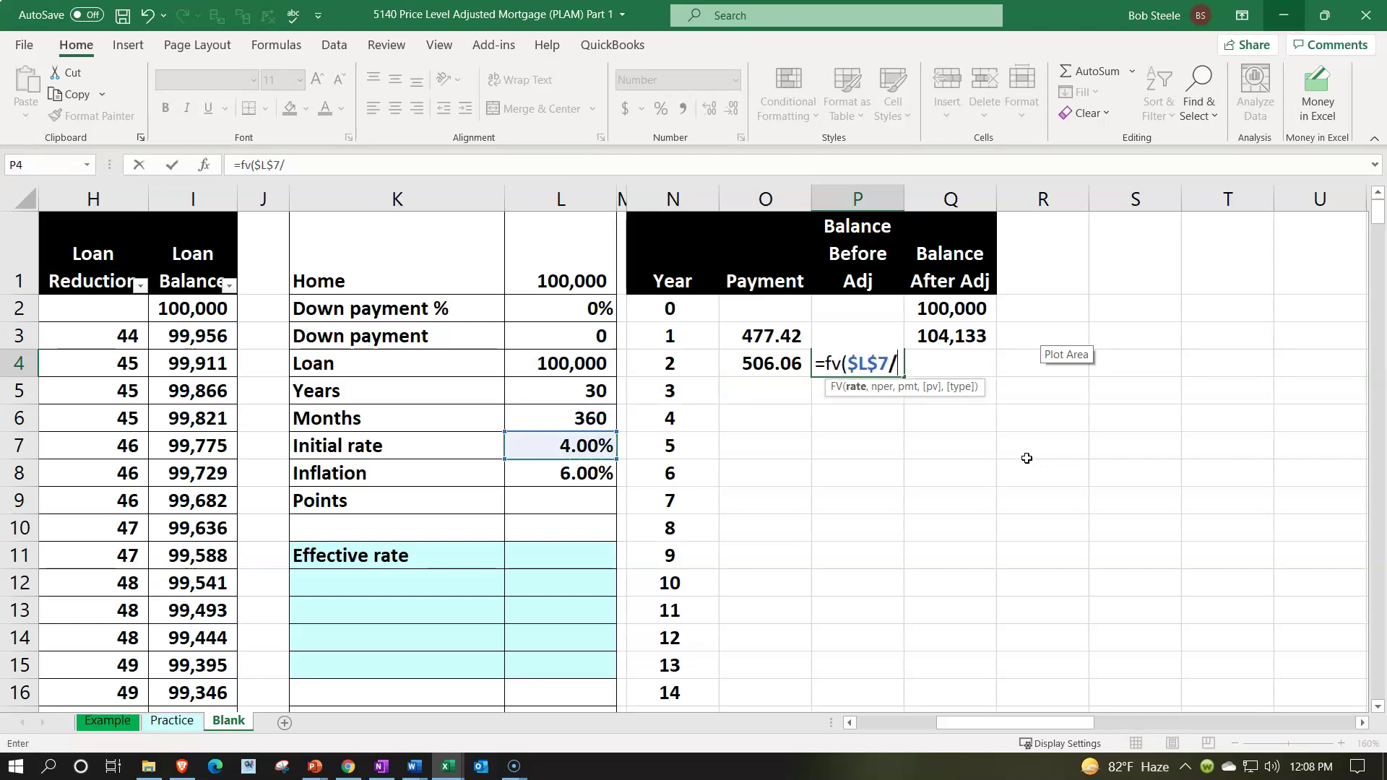
{"action": "type", "text": "12,"}
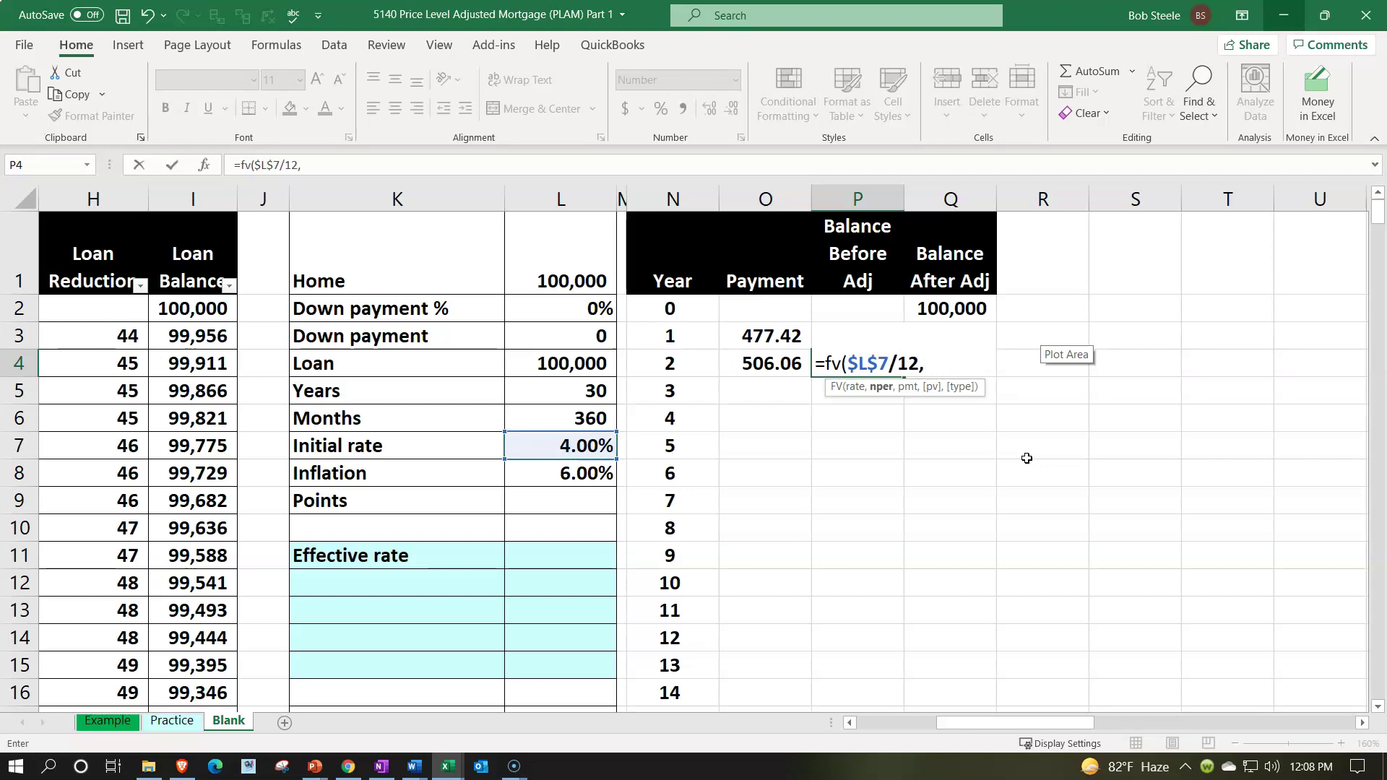
Finish the P4 FV formula with 12 periods, the payment in O4 and the present value in Q3.
{"action": "type", "text": "("}
{"action": "key", "text": "BackSpace"}
{"action": "type", "text": "12"}
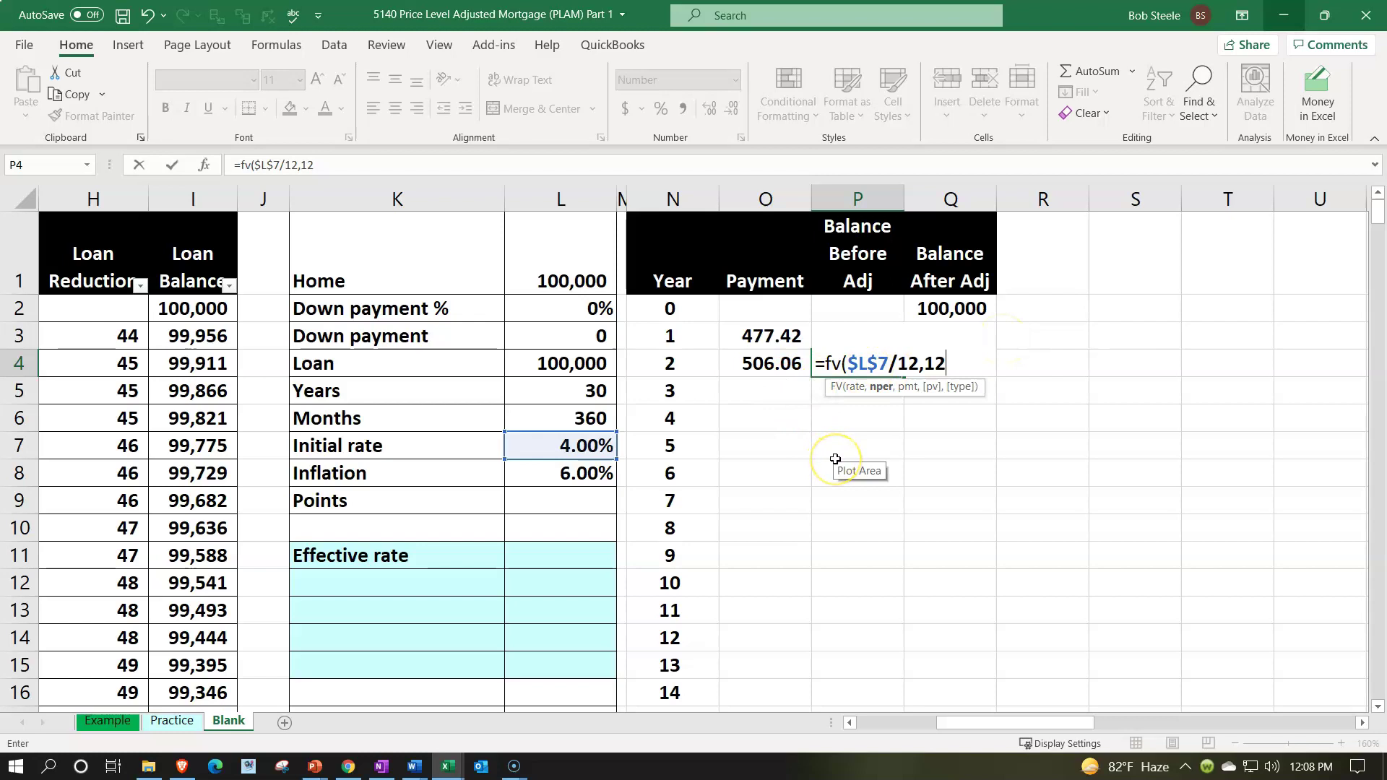
{"action": "type", "text": ","}
{"action": "key", "text": "Left"}
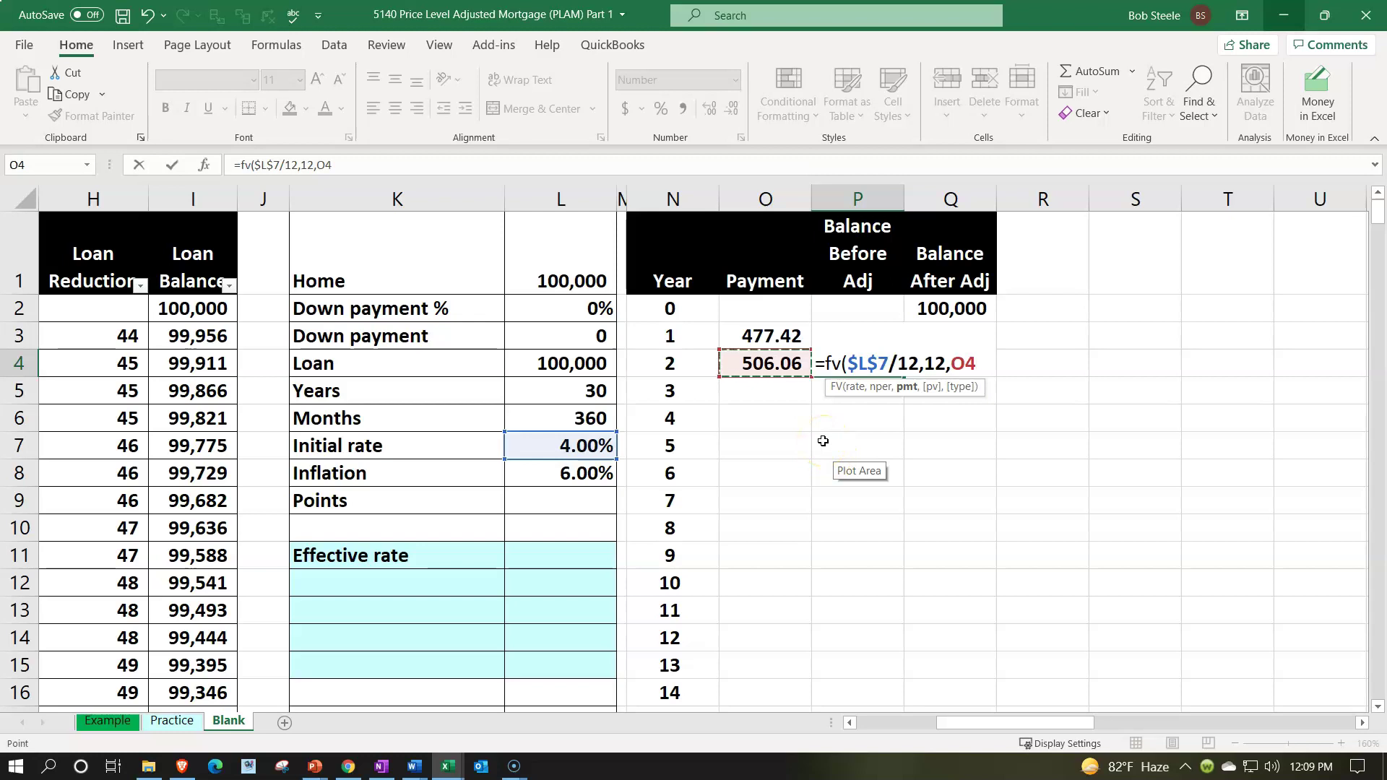
{"action": "type", "text": ","}
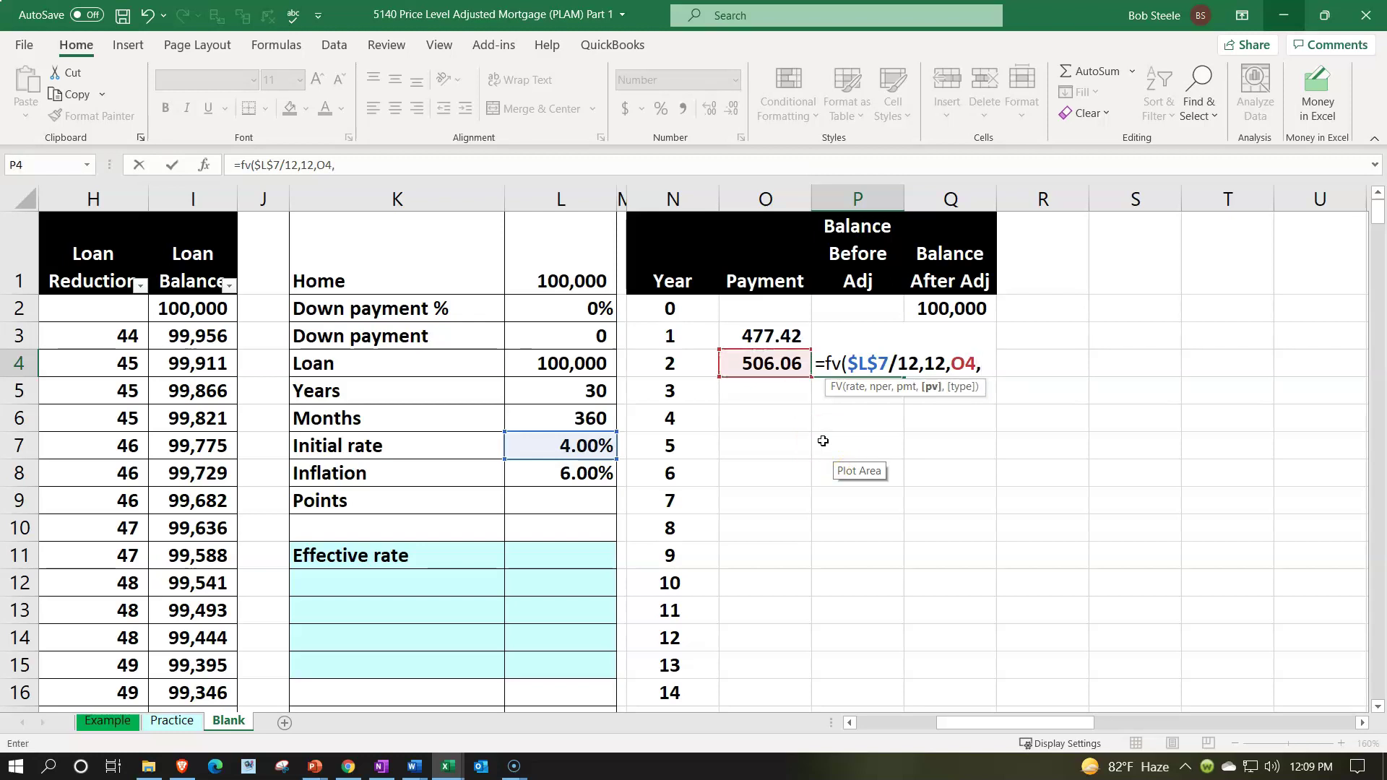
{"action": "left_click", "coordinate": [1037, 359]}
{"action": "key", "text": "Up"}
{"action": "key", "text": "Left"}
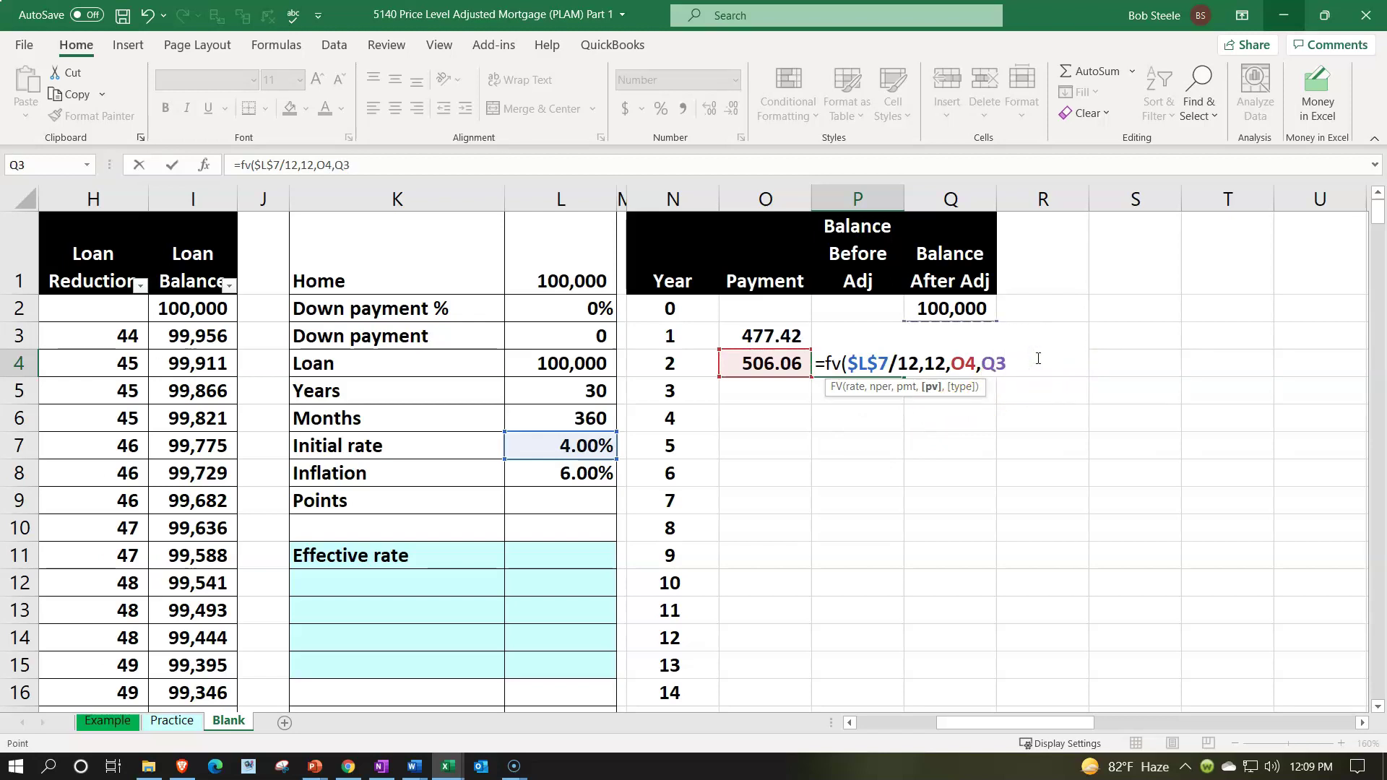
{"action": "key", "text": "Return"}
Make the present value negative in the P4 formula, so it reads =FV($L$7/12,12,O4,-Q3).
{"action": "key", "text": "Up"}
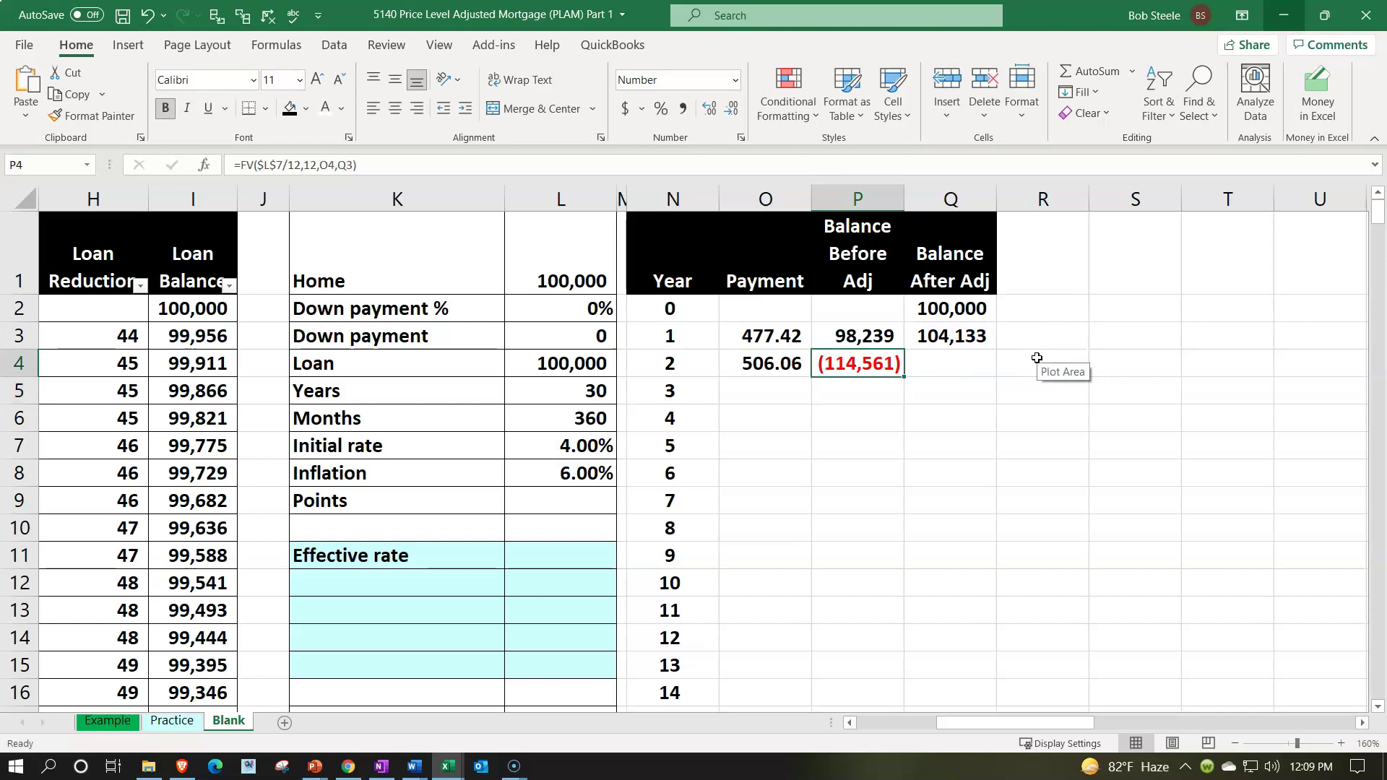
{"action": "double_click", "coordinate": [872, 355]}
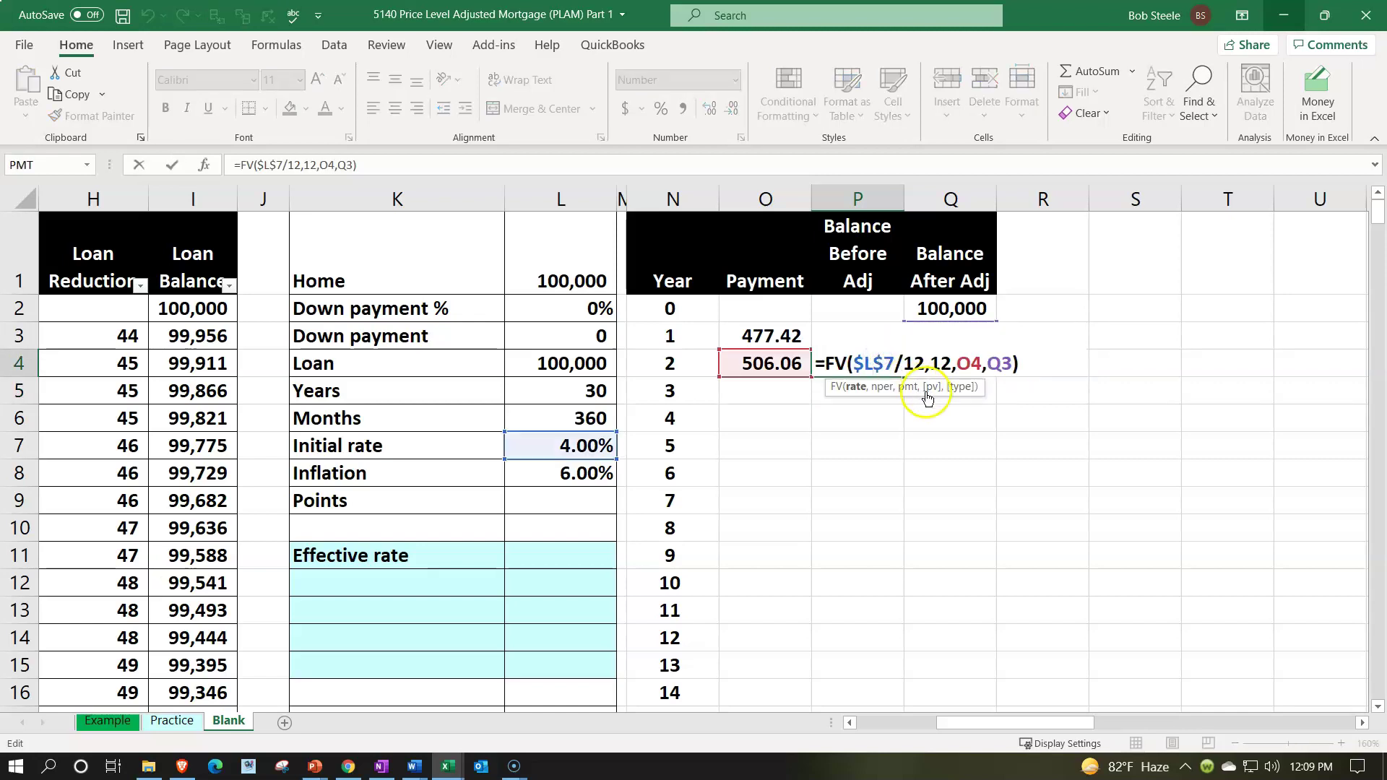
{"action": "left_click", "coordinate": [996, 364]}
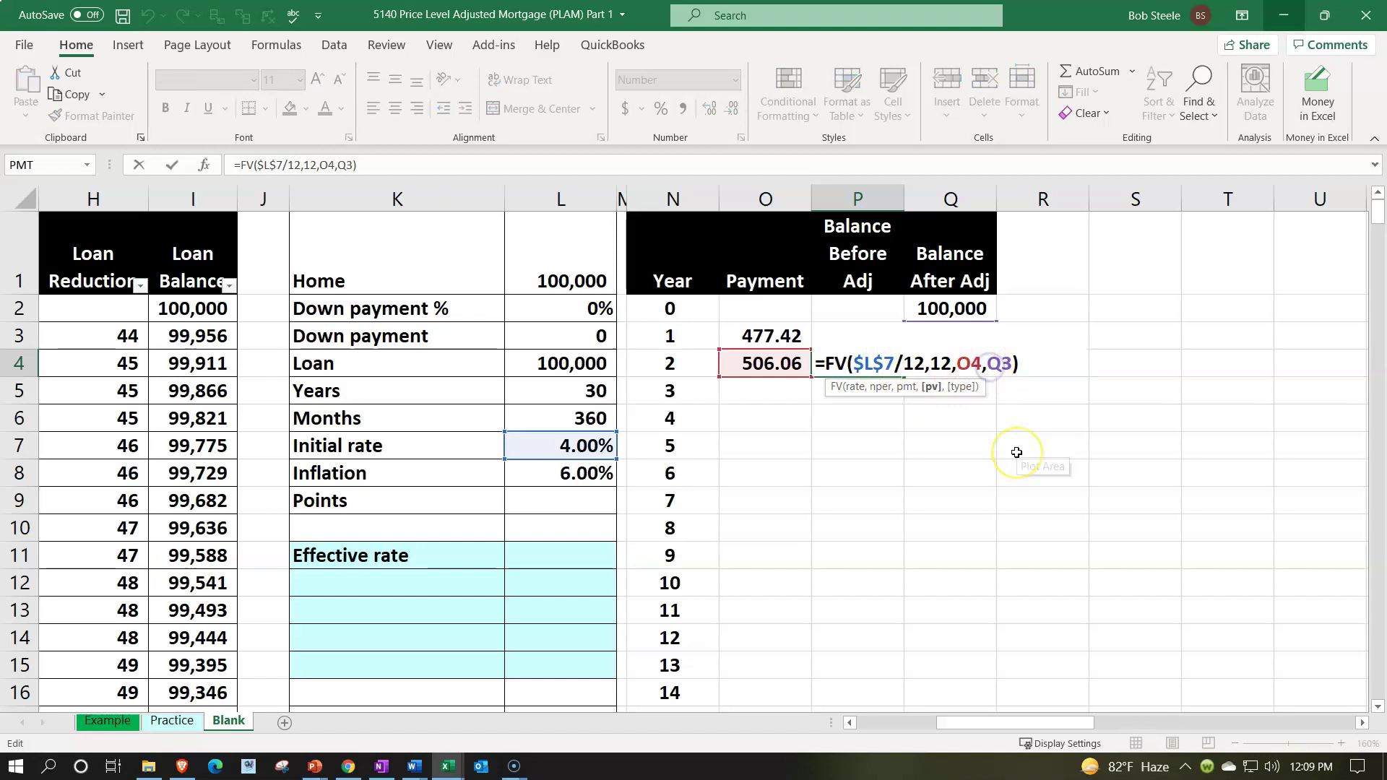
{"action": "type", "text": "-"}
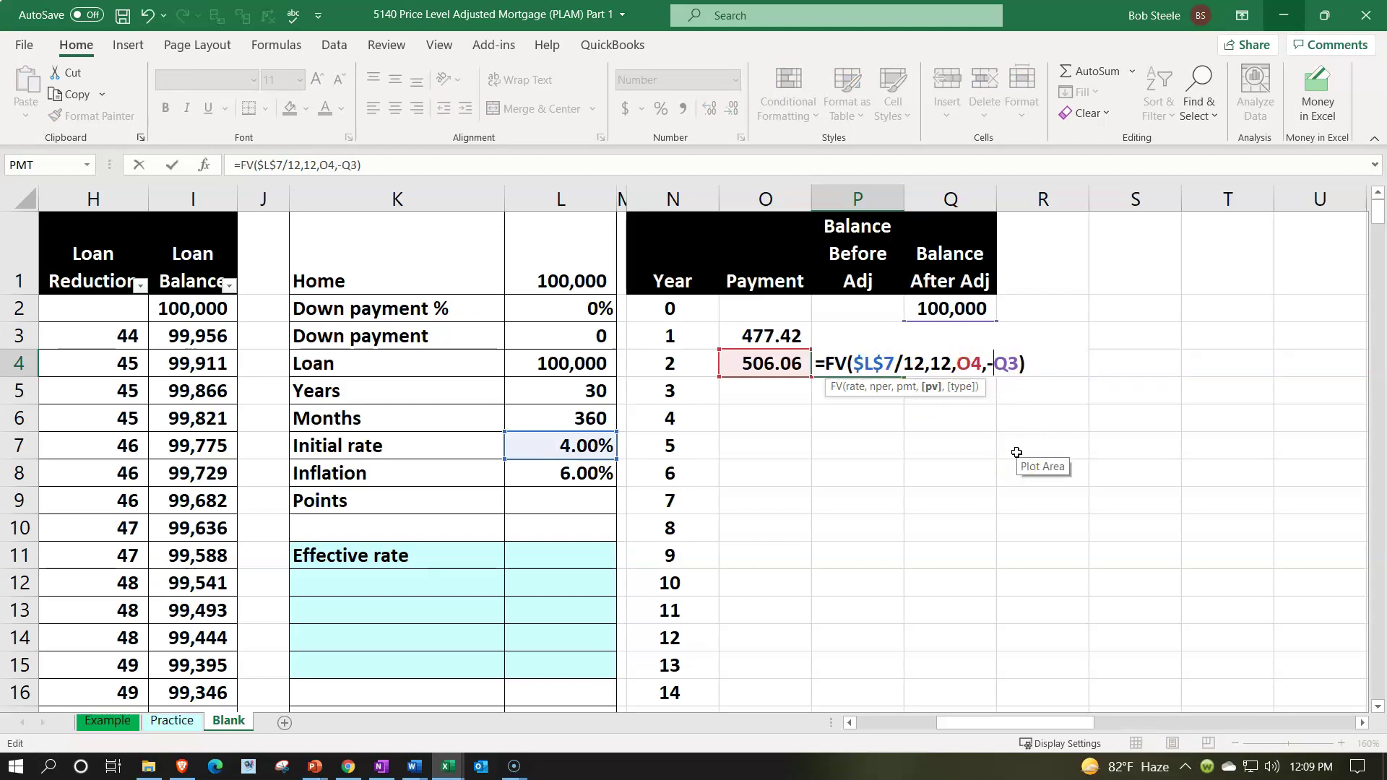
{"action": "key", "text": "Return"}
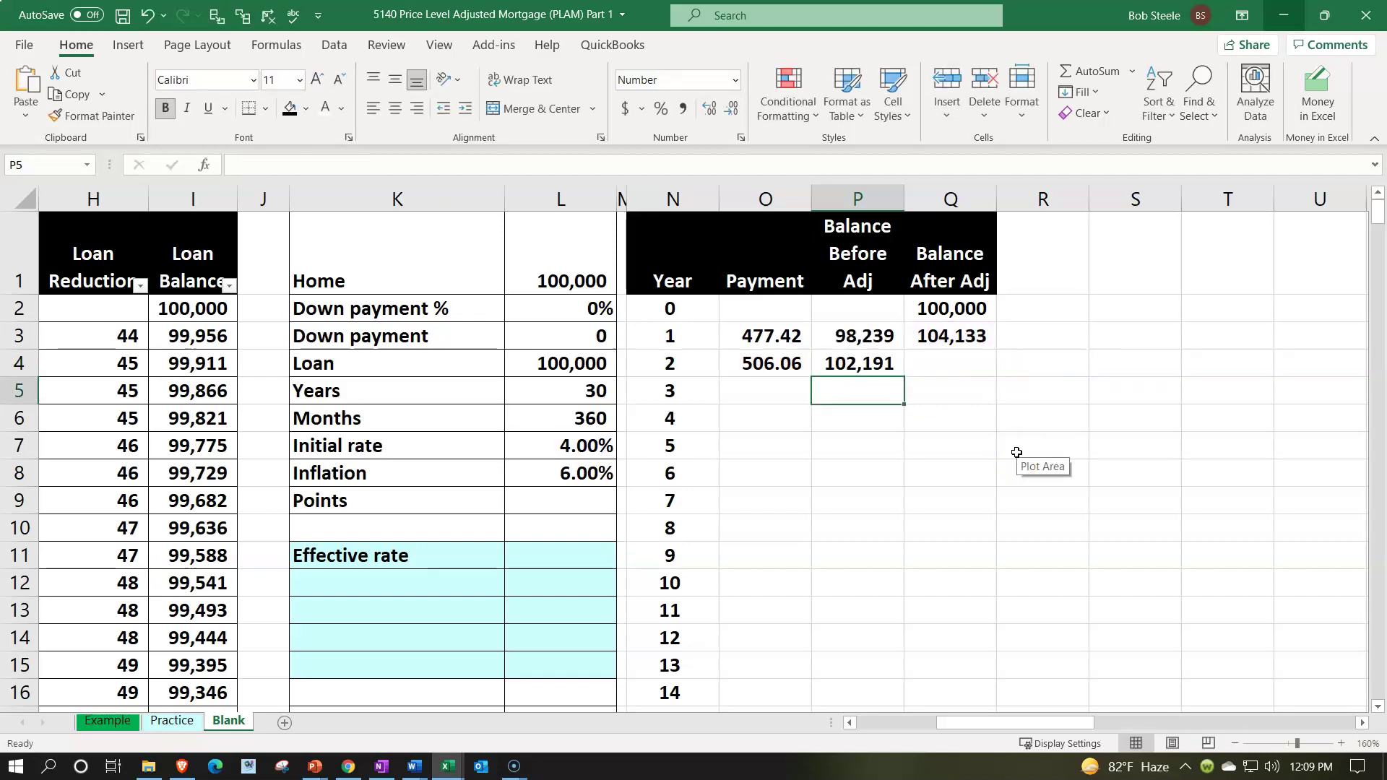
Enter the year 2 Balance After Adj formula =P4*(1+$L$8) in Q4, with an absolute reference to the inflation rate.
{"action": "key", "text": "Up"}
{"action": "key", "text": "Right"}
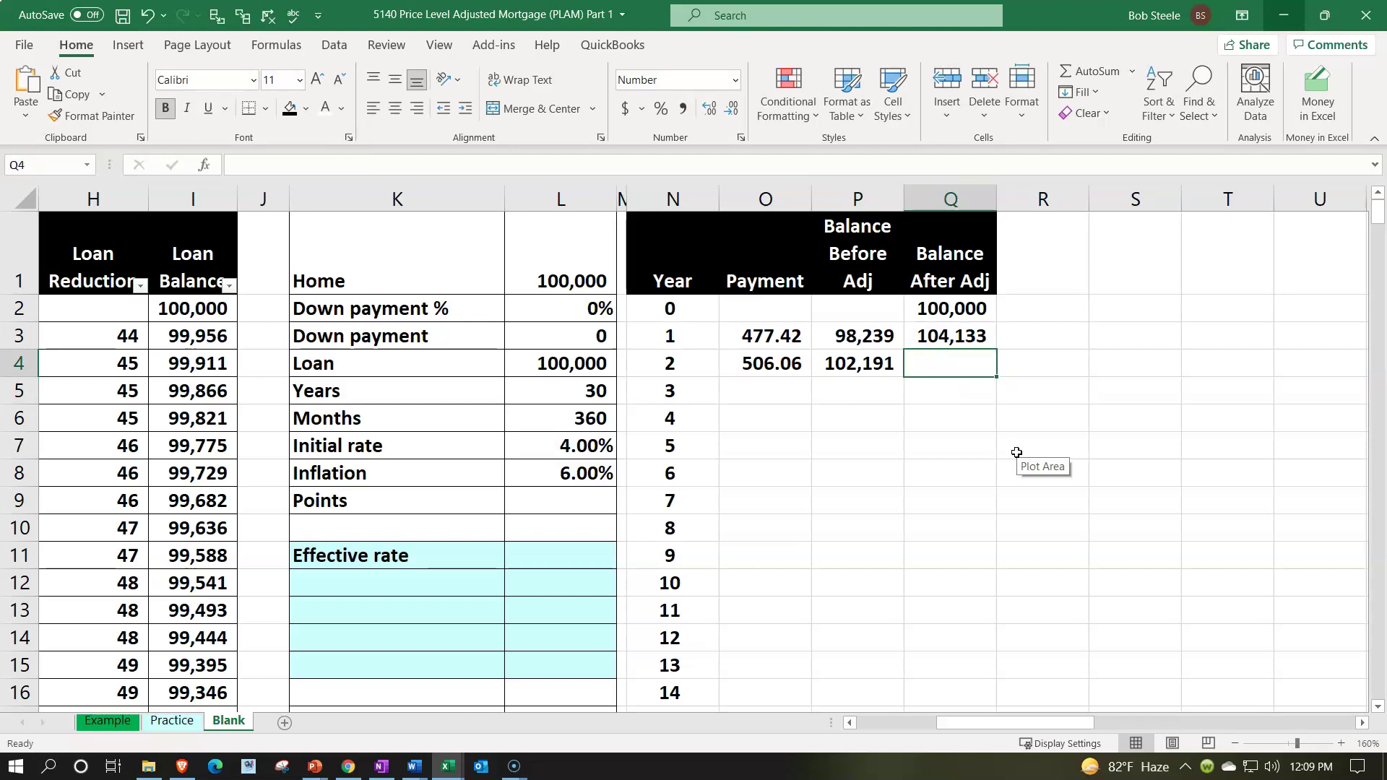
{"action": "key", "text": "Left"}
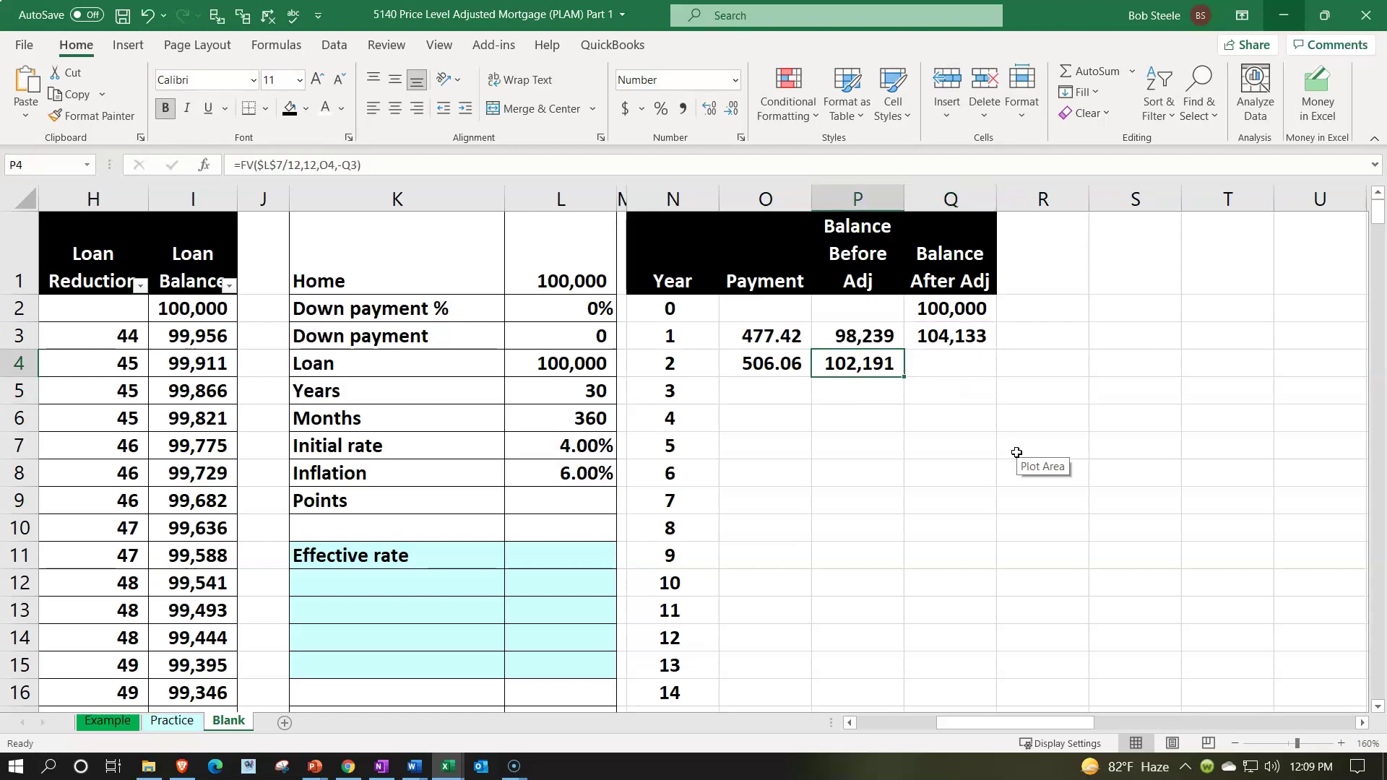
{"action": "key", "text": "Right"}
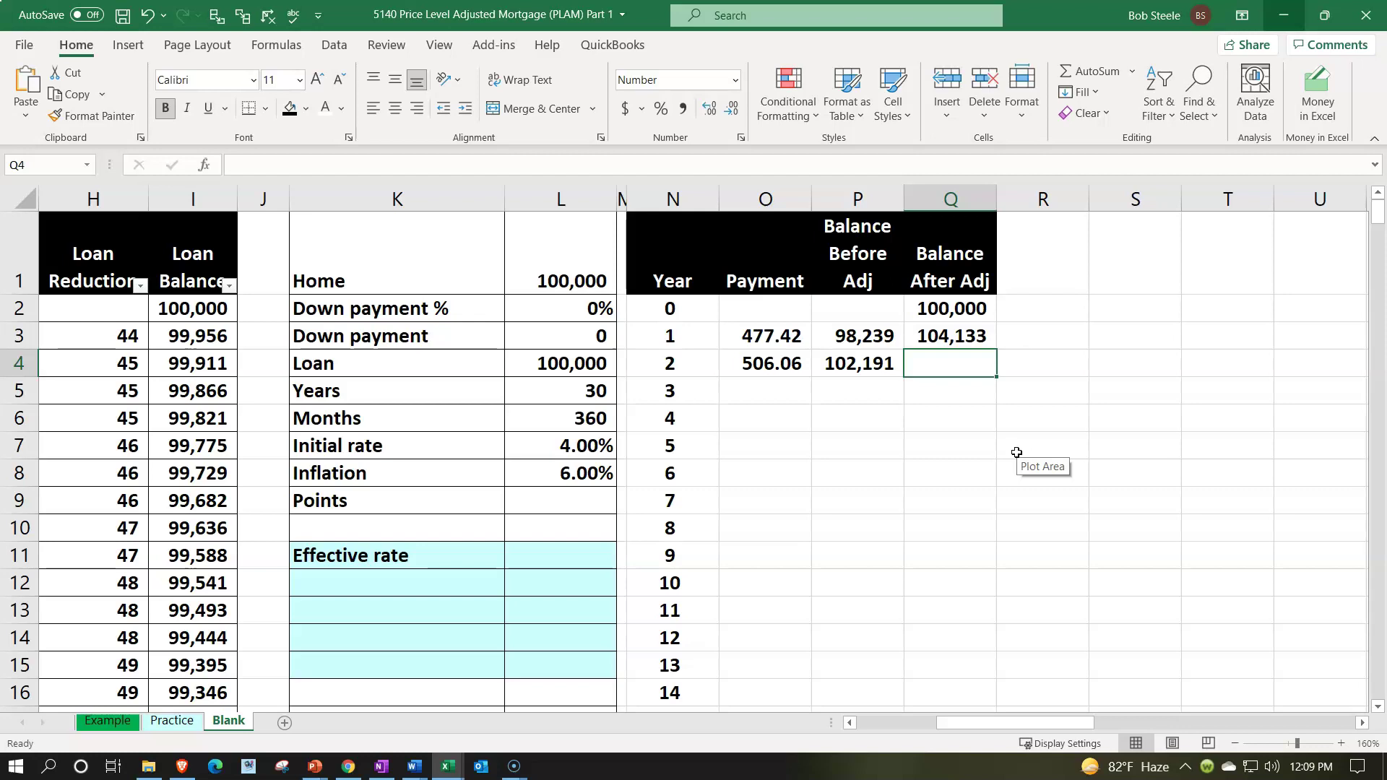
{"action": "type", "text": "="}
{"action": "key", "text": "Left"}
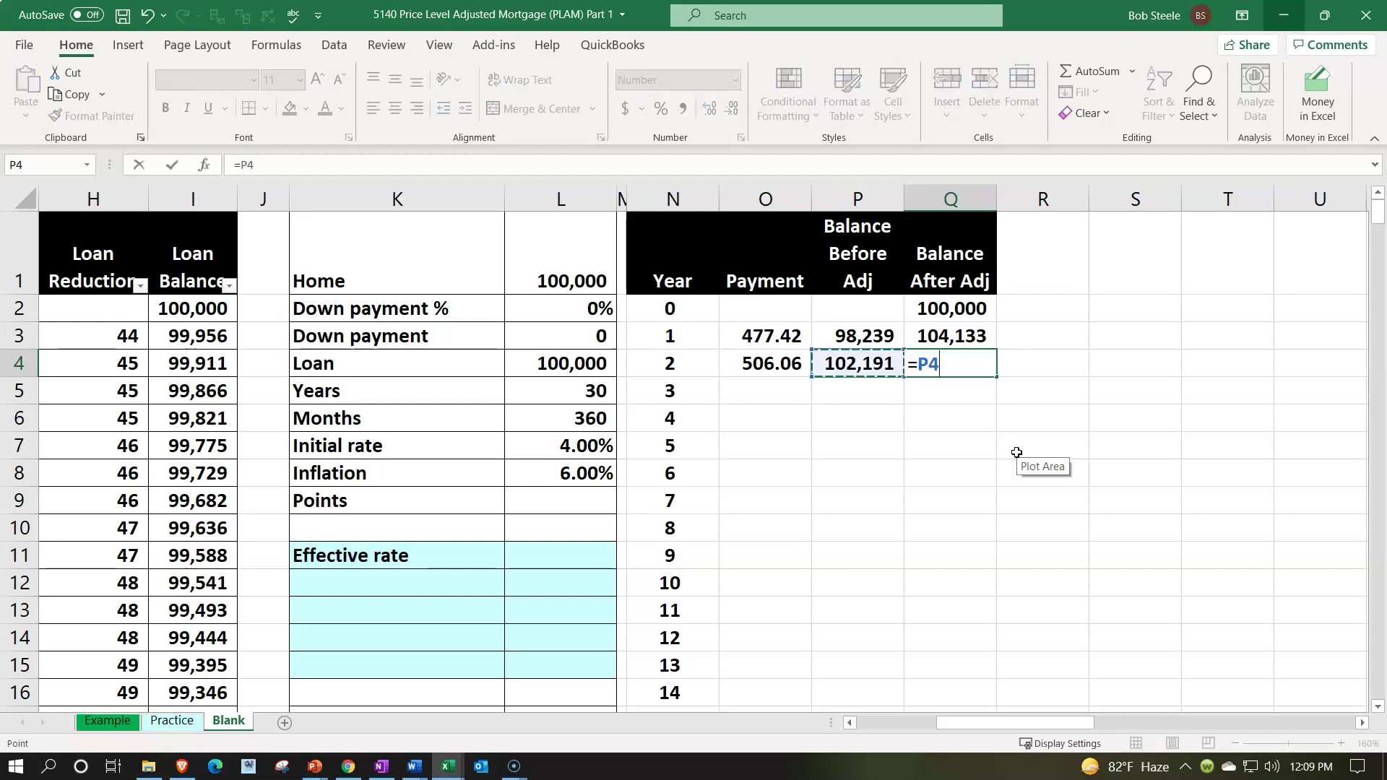
{"action": "type", "text": "*("}
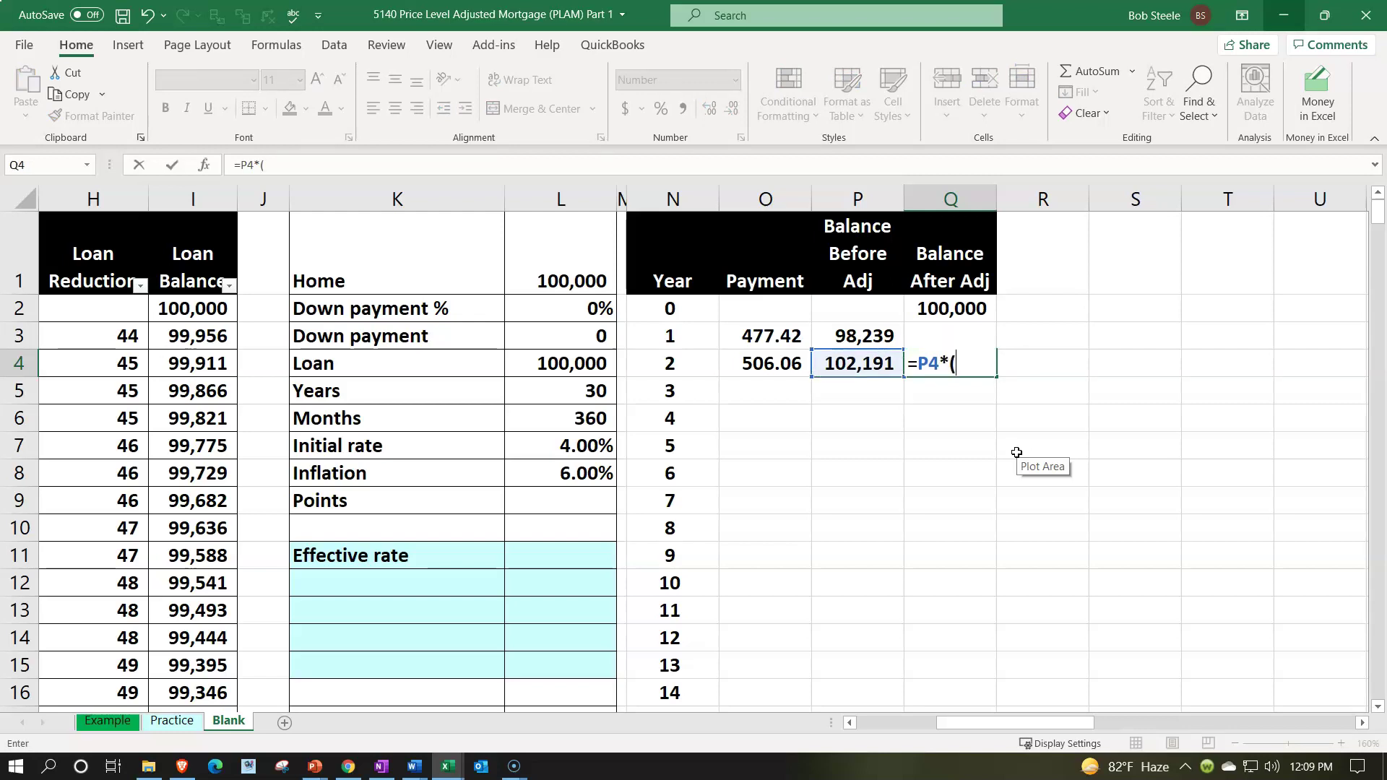
{"action": "type", "text": "1+"}
{"action": "left_click", "coordinate": [598, 474]}
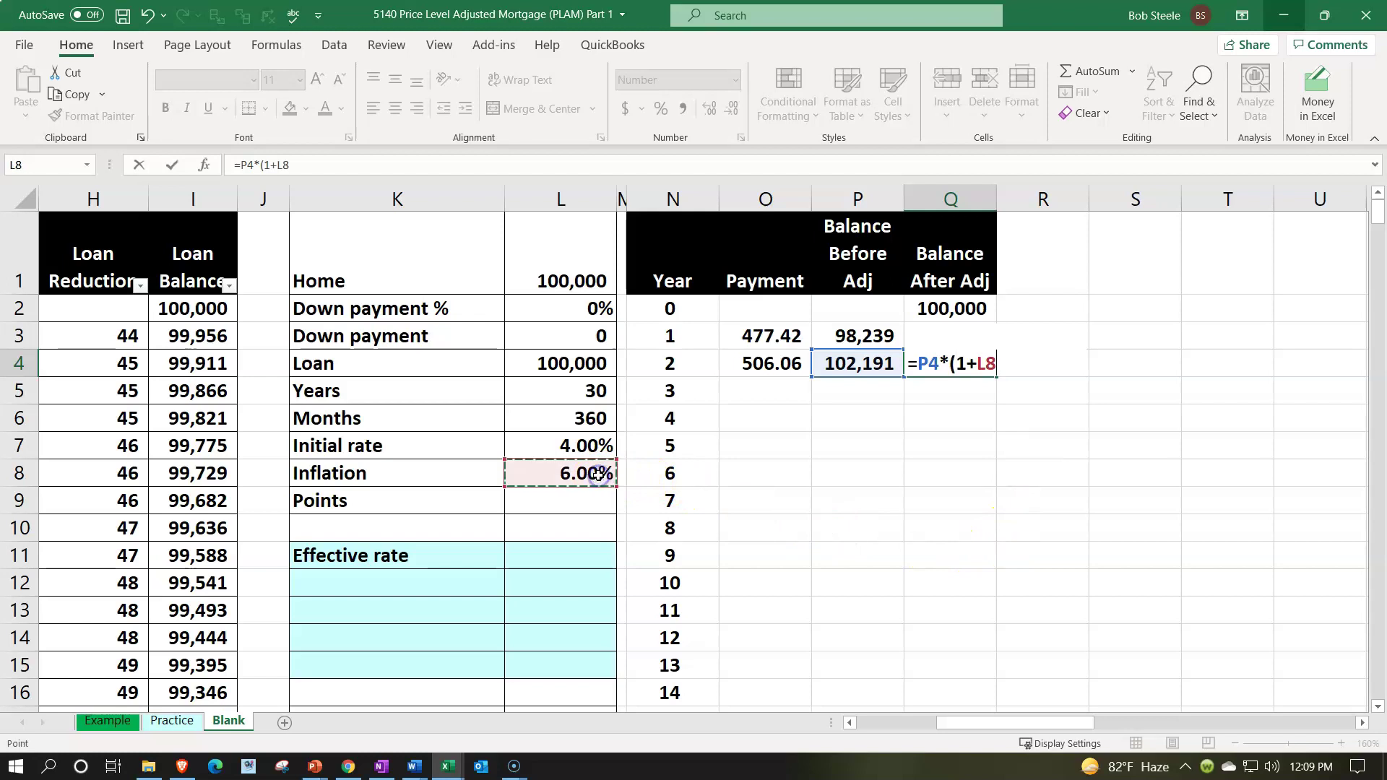
{"action": "key", "text": "F4"}
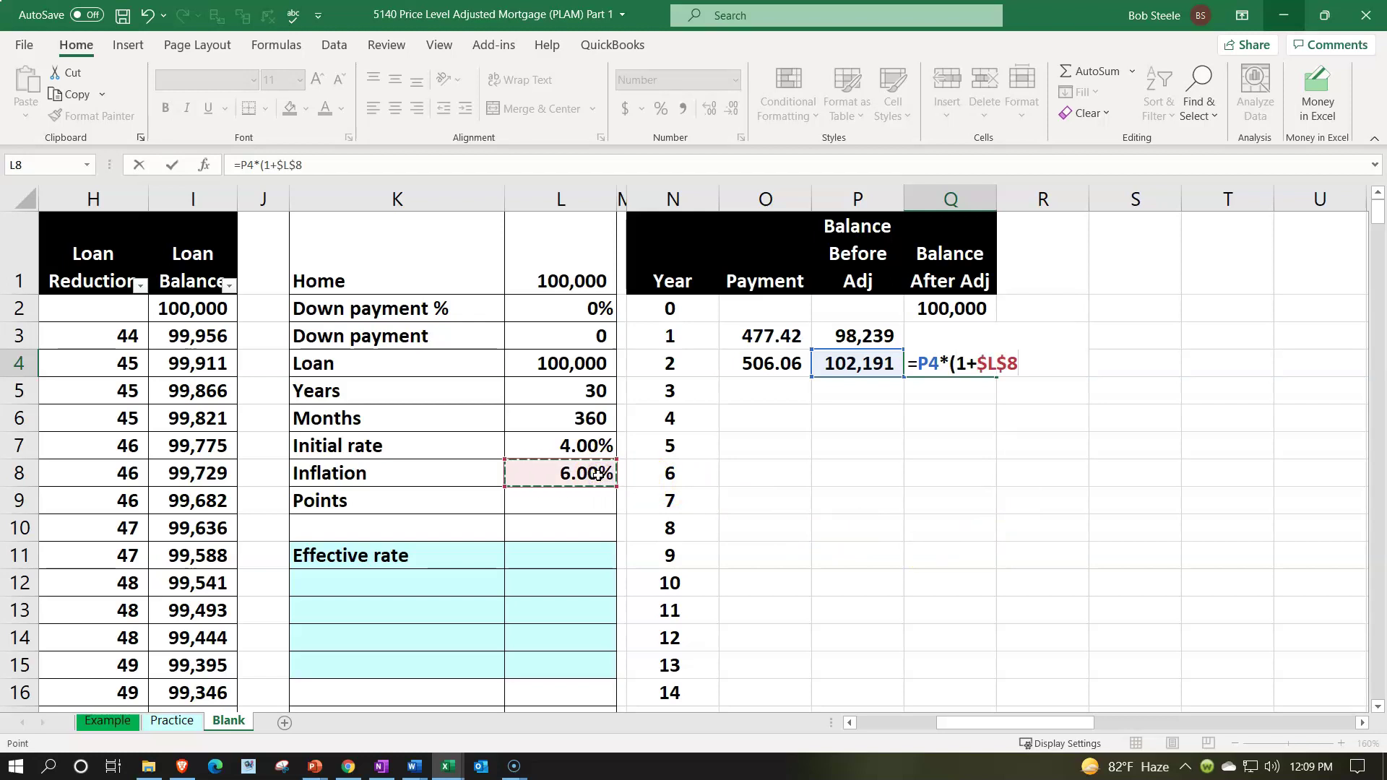
{"action": "type", "text": ")"}
{"action": "key", "text": "Return"}
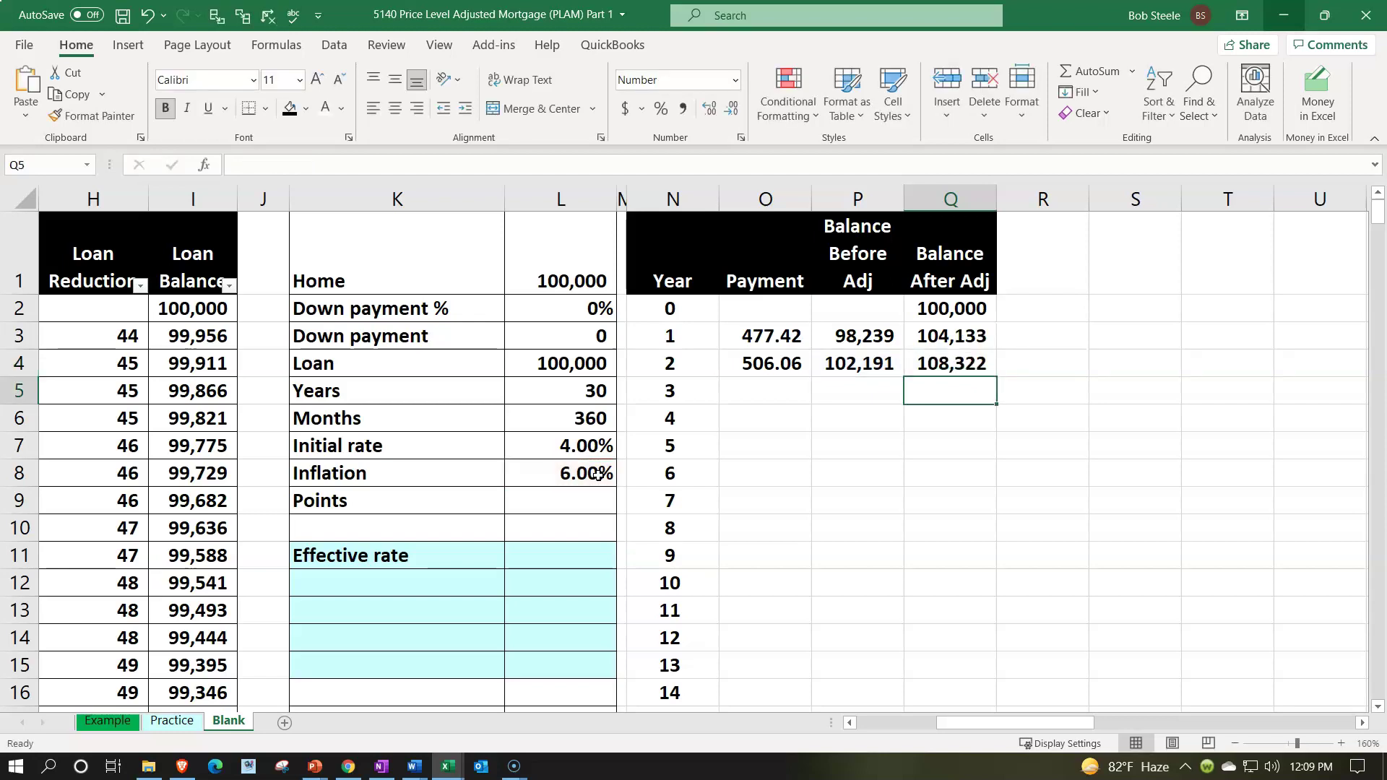
Start the year 3 Payment formula in O5 as a negative PMT function with the absolute monthly rate $L$7/12.
{"action": "key", "text": "Left"}
{"action": "key", "text": "Left"}
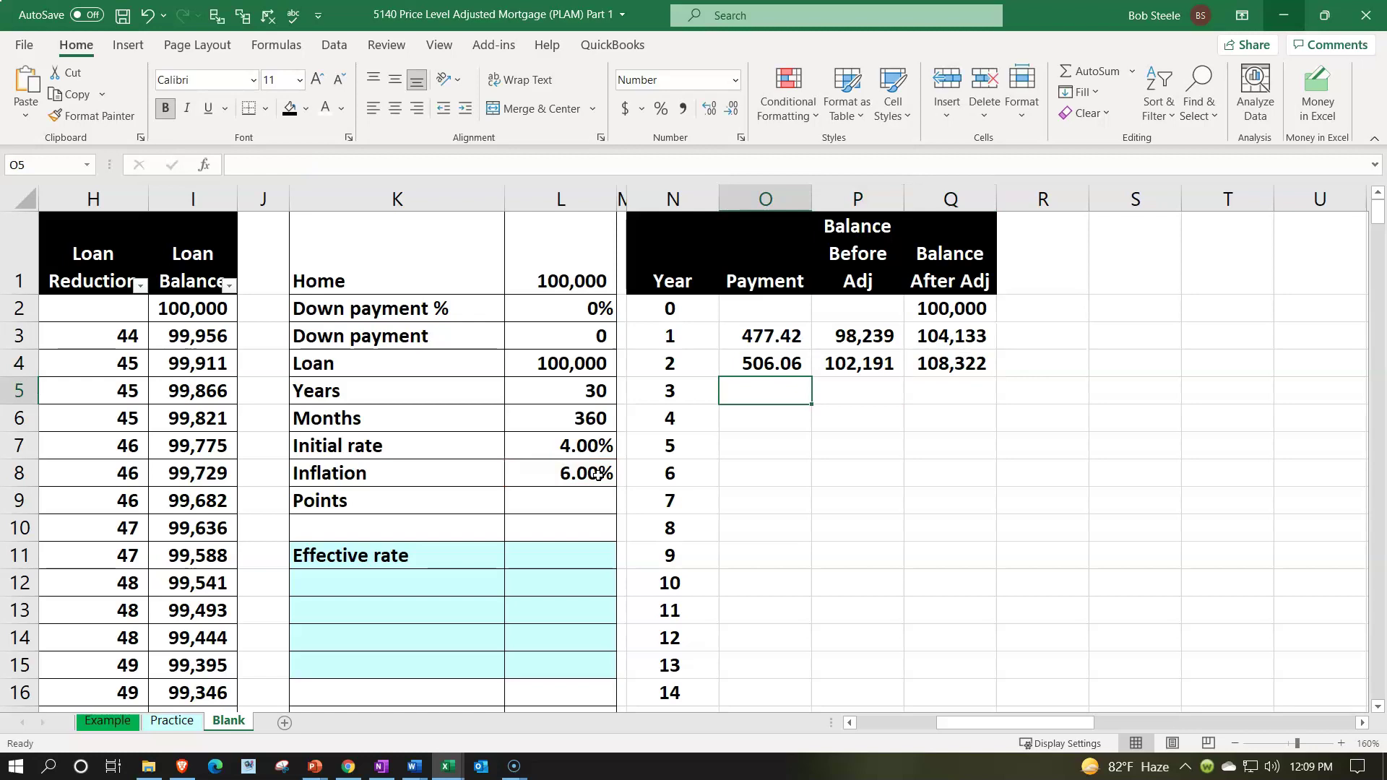
{"action": "type", "text": "-"}
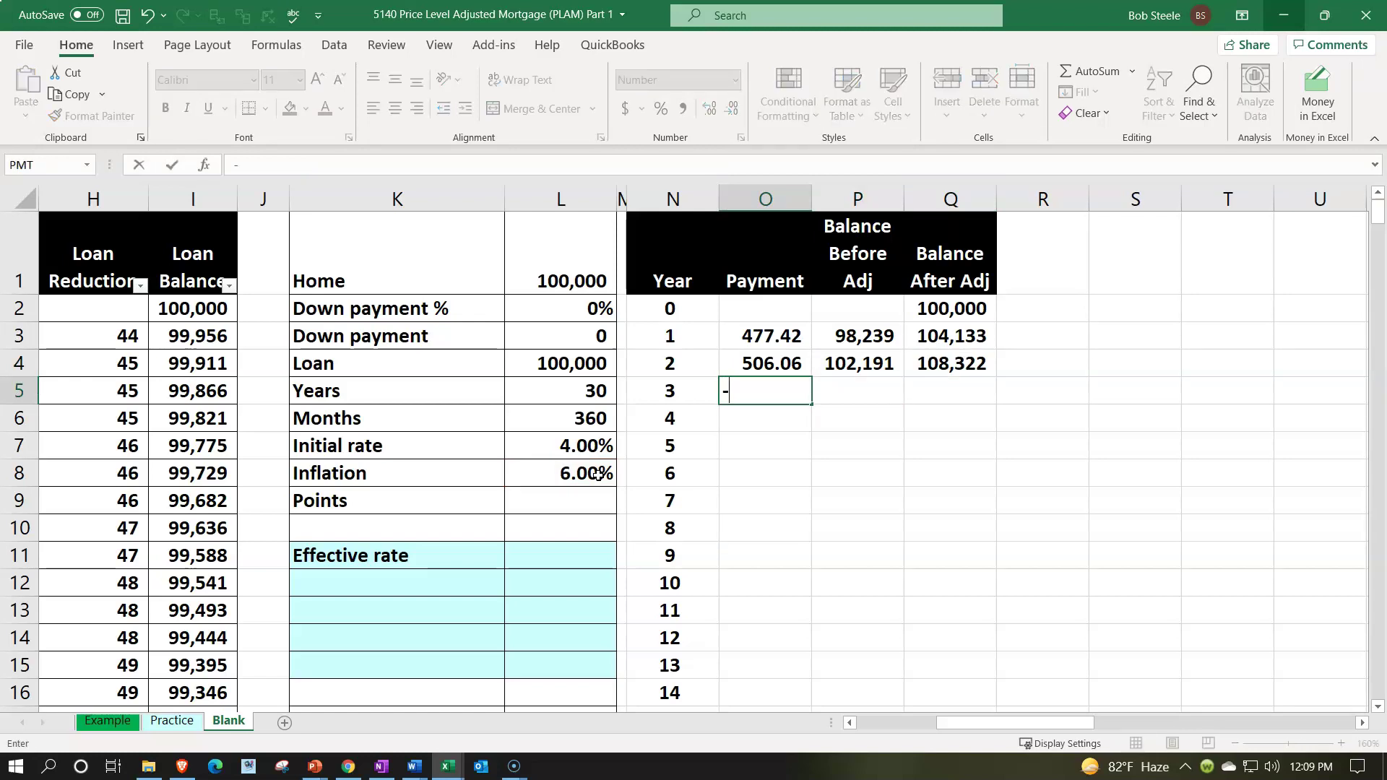
{"action": "type", "text": "pmt("}
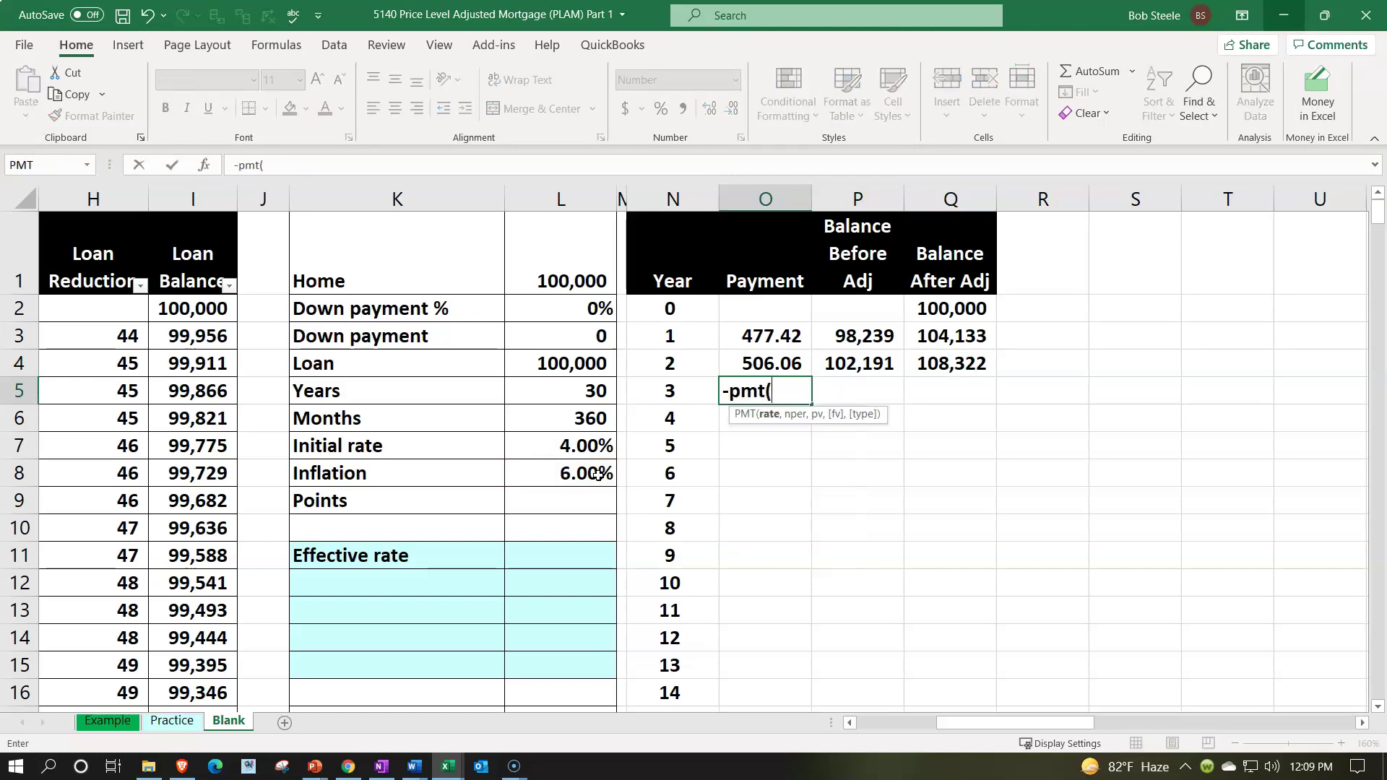
{"action": "key", "text": "Left"}
{"action": "key", "text": "Left"}
{"action": "key", "text": "Left"}
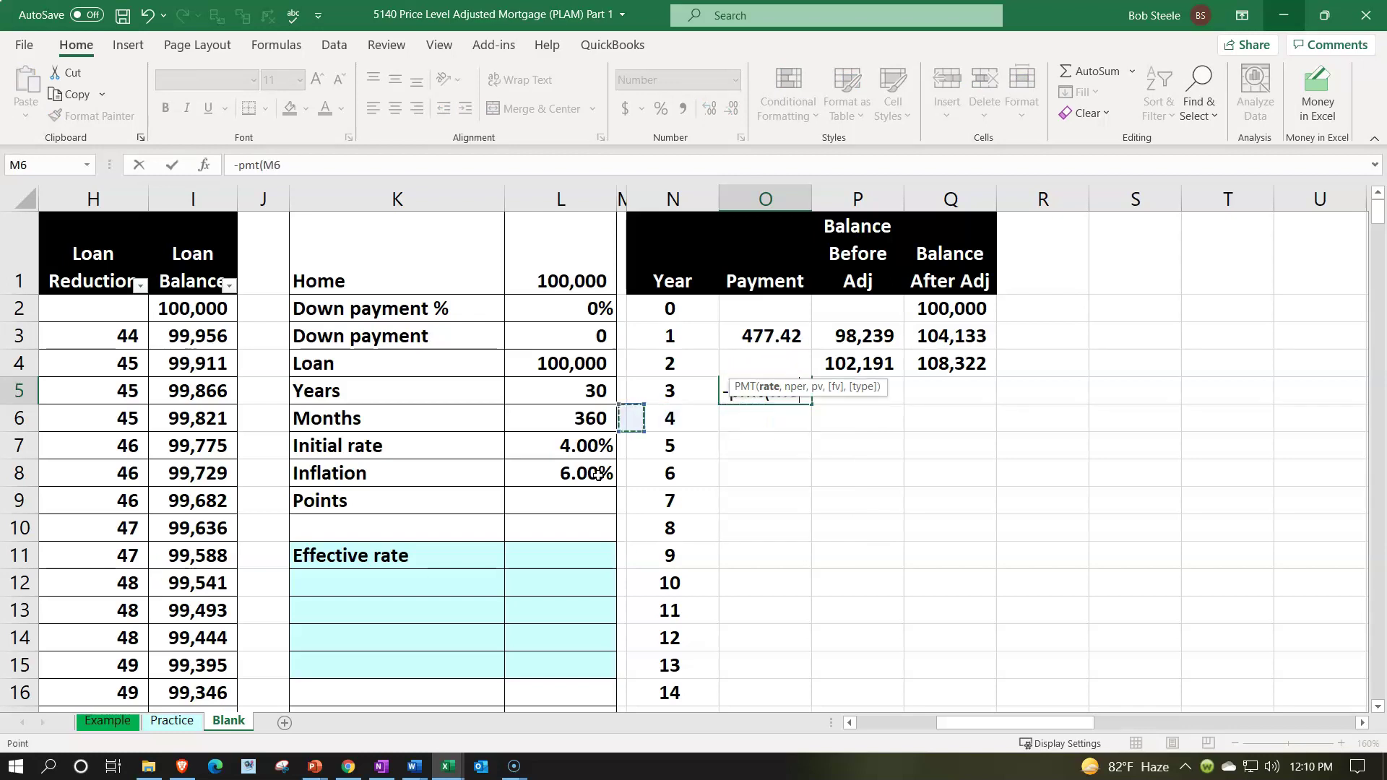
{"action": "key", "text": "Down"}
{"action": "key", "text": "F4"}
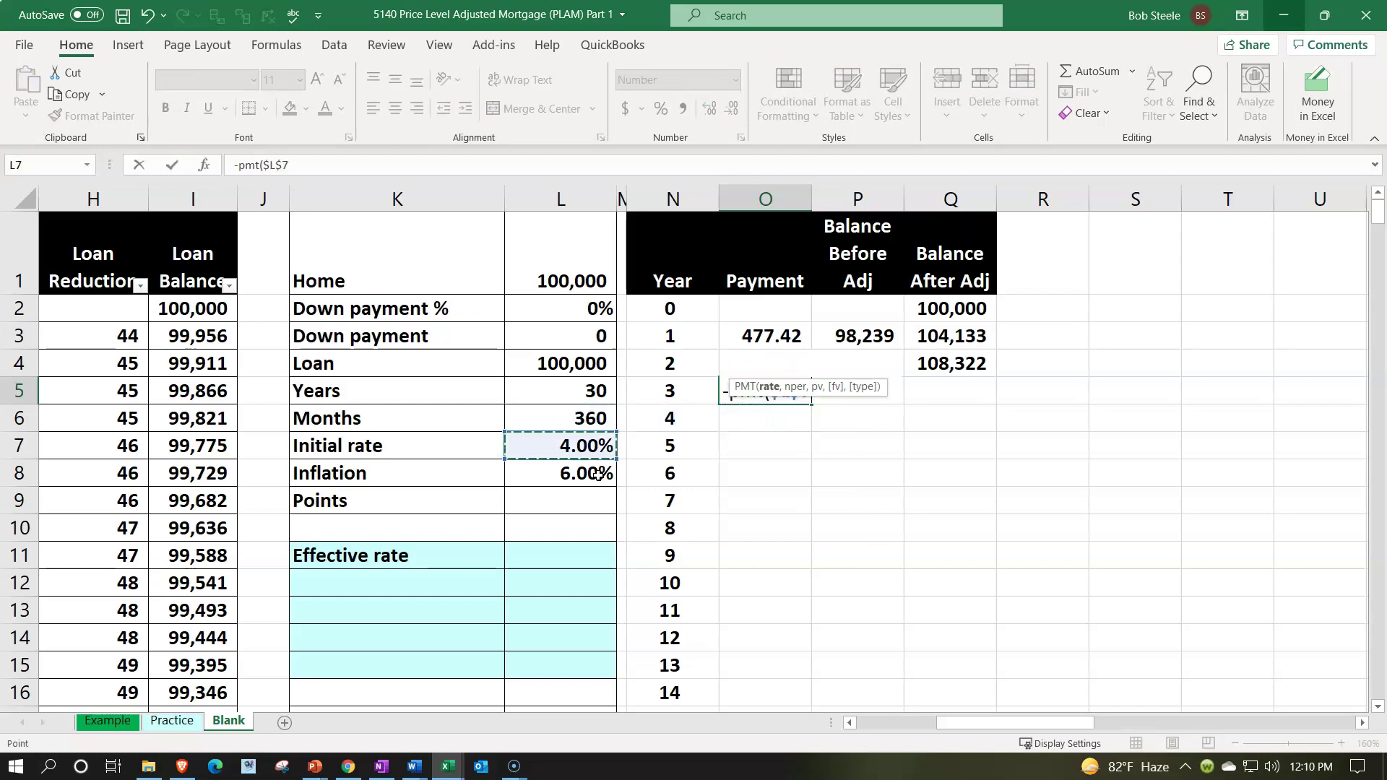
{"action": "type", "text": "/"}
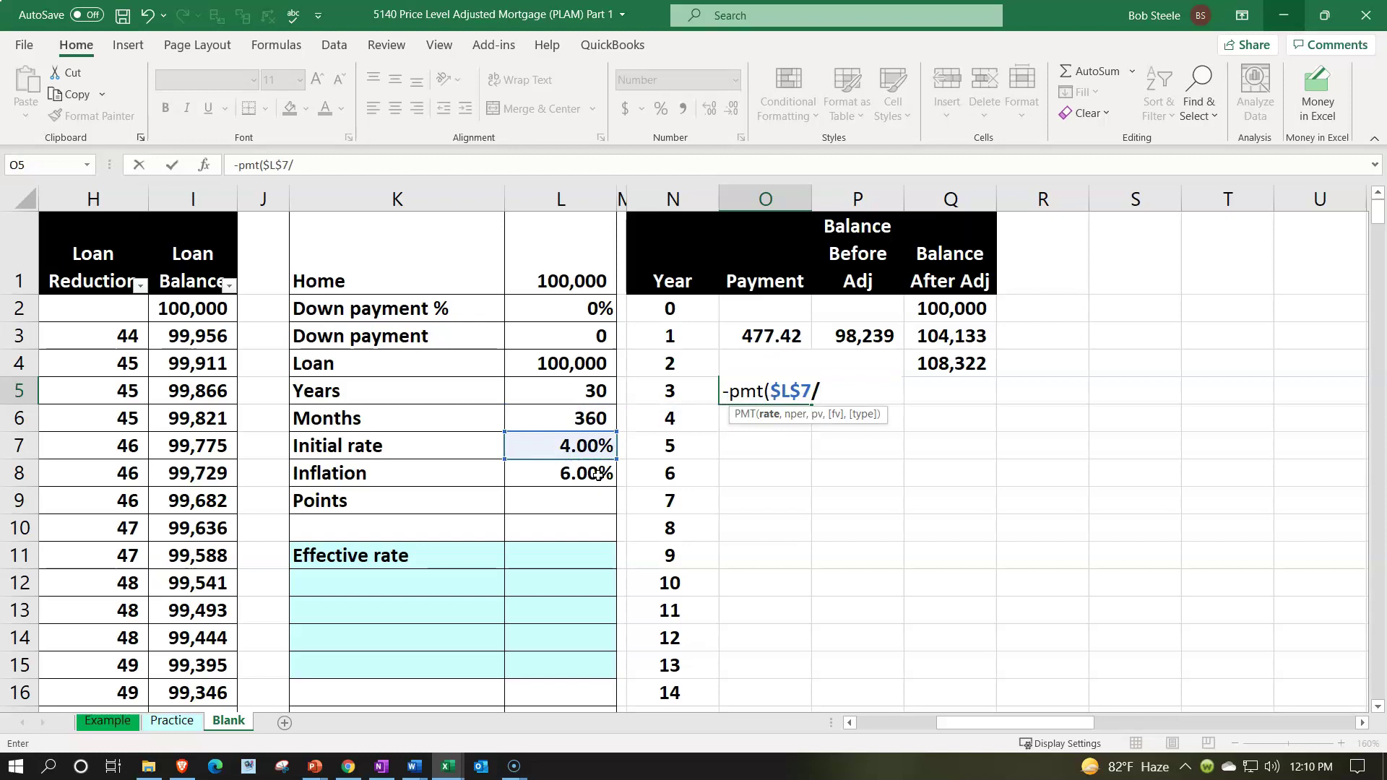
{"action": "type", "text": "12,("}
Set the number of periods in the O5 PMT formula to ($L$5-N5+1)*12, with an absolute reference to the loan years.
{"action": "key", "text": "Left"}
{"action": "key", "text": "Left"}
{"action": "key", "text": "Left"}
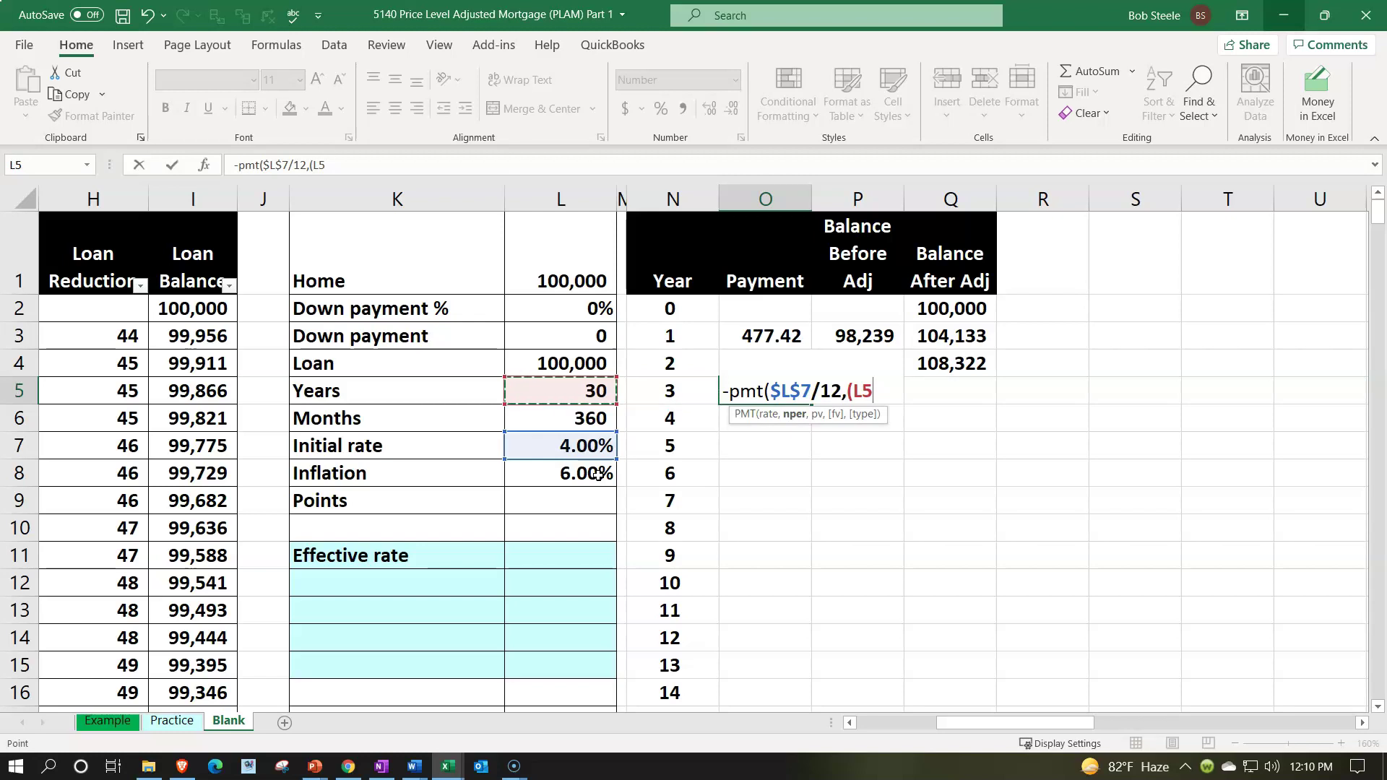
{"action": "key", "text": "F4"}
{"action": "type", "text": "-"}
{"action": "key", "text": "Left"}
{"action": "type", "text": "+1"}
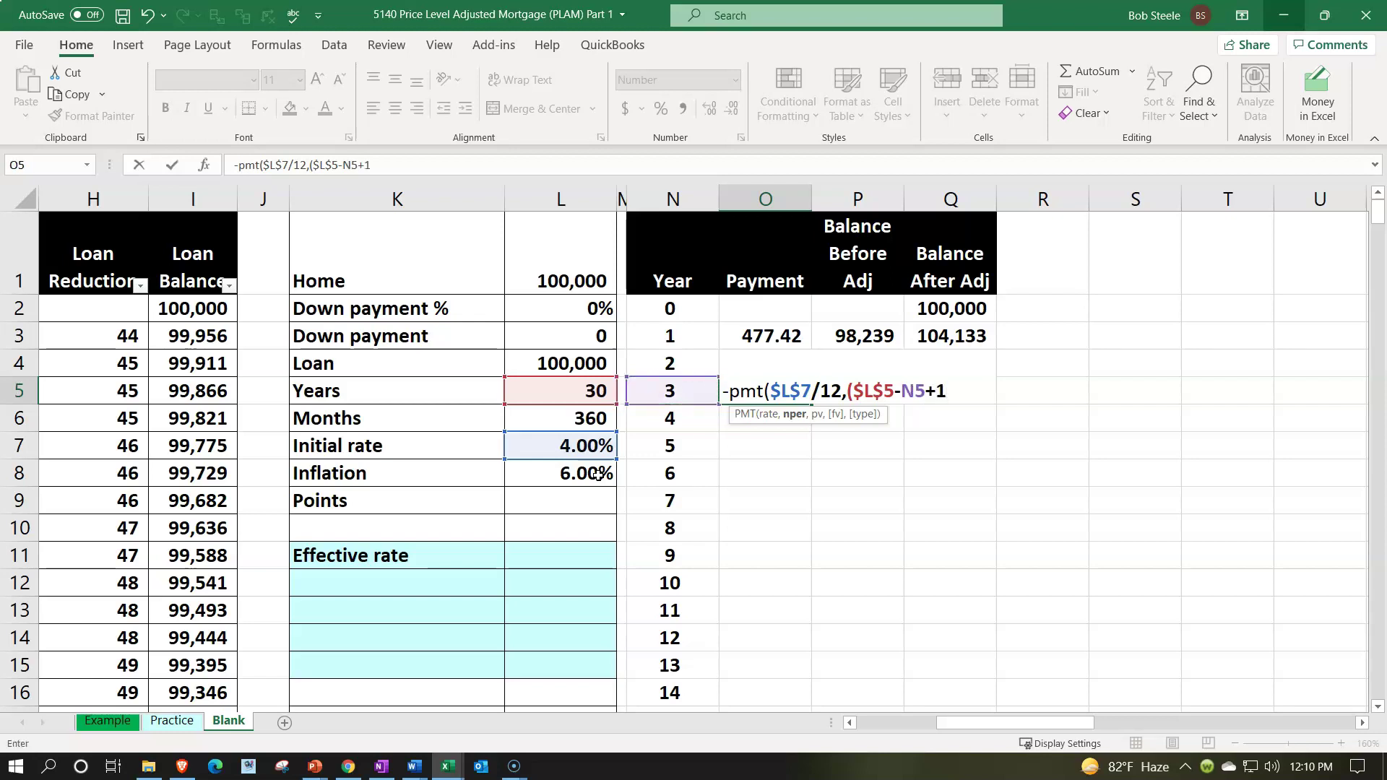
{"action": "type", "text": ")*12,"}
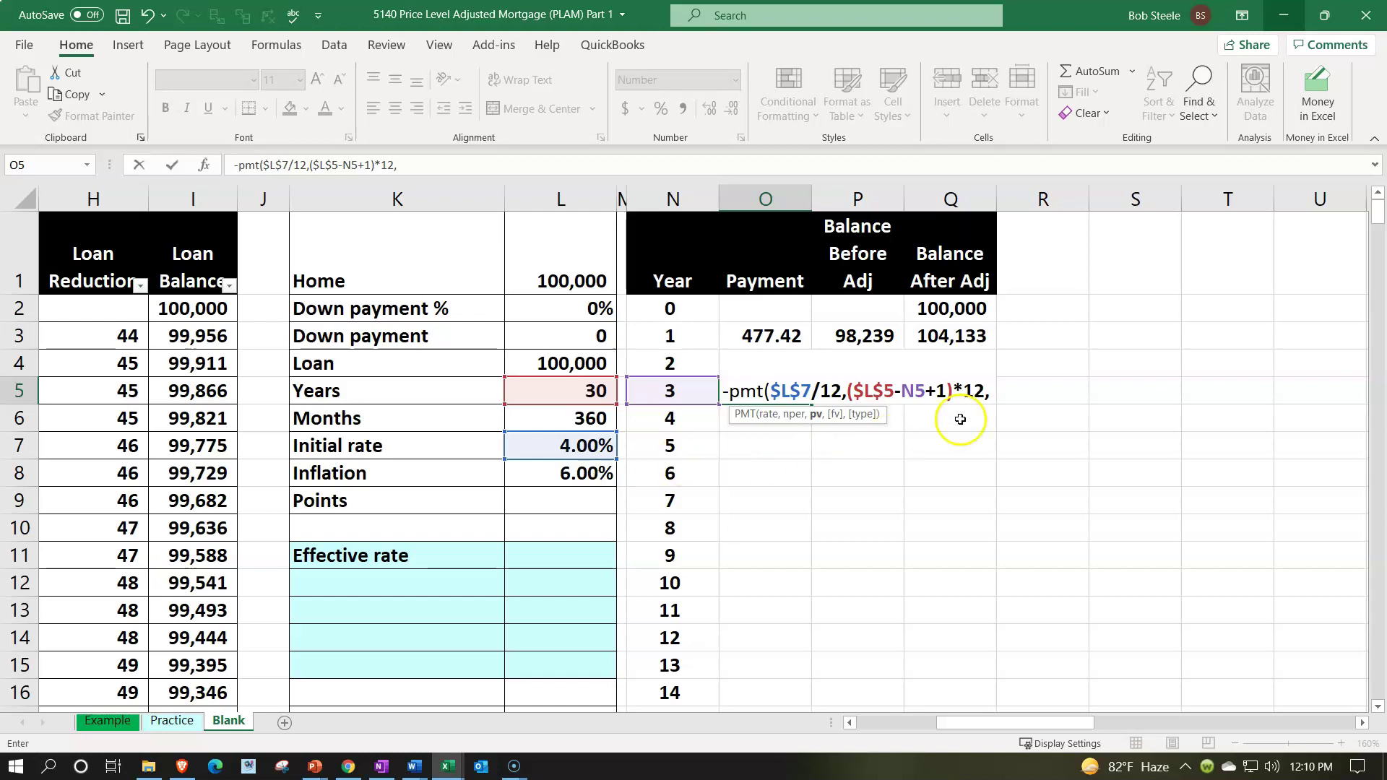
Finish the O5 PMT formula with the year 2 Balance After Adj in Q4 as the present value.
{"action": "left_click", "coordinate": [1071, 360]}
{"action": "key", "text": "Left"}
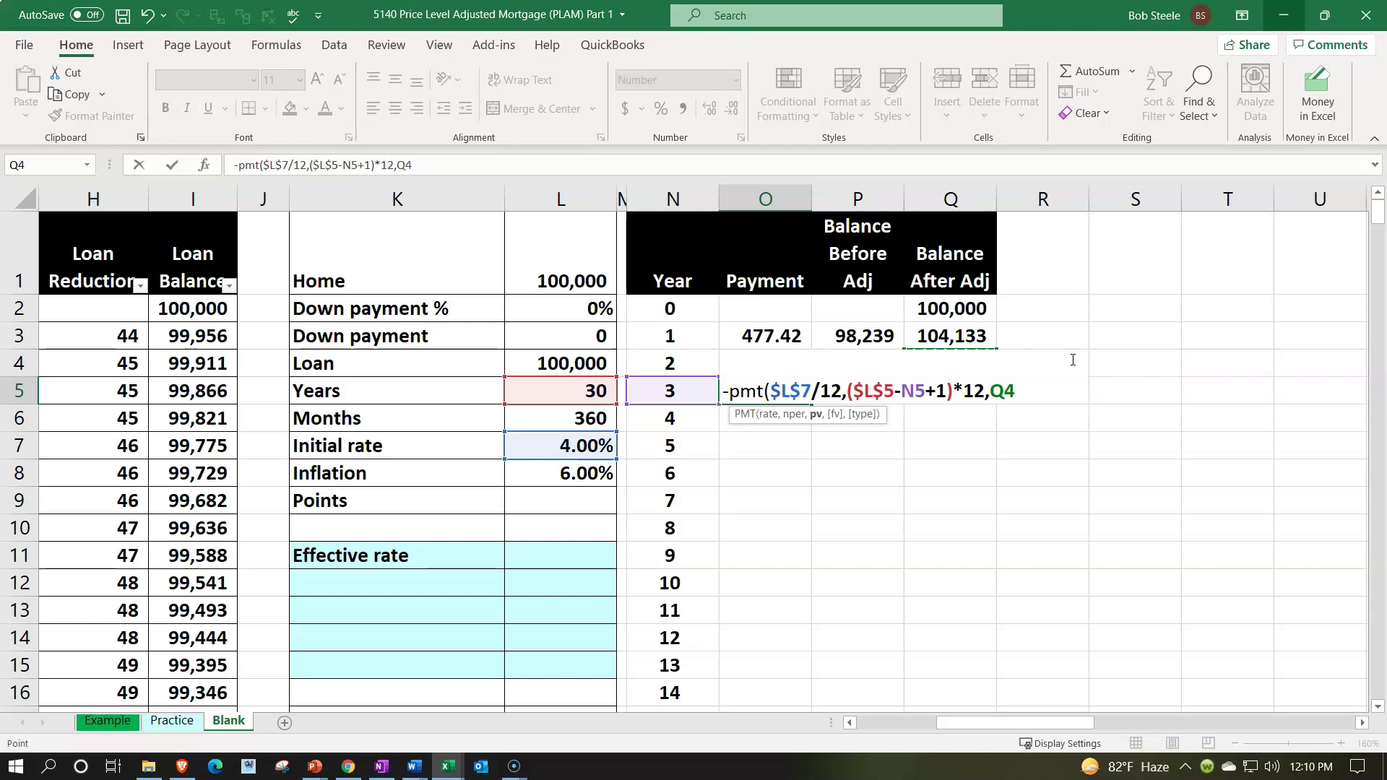
{"action": "key", "text": "Return"}
{"action": "key", "text": "Return"}
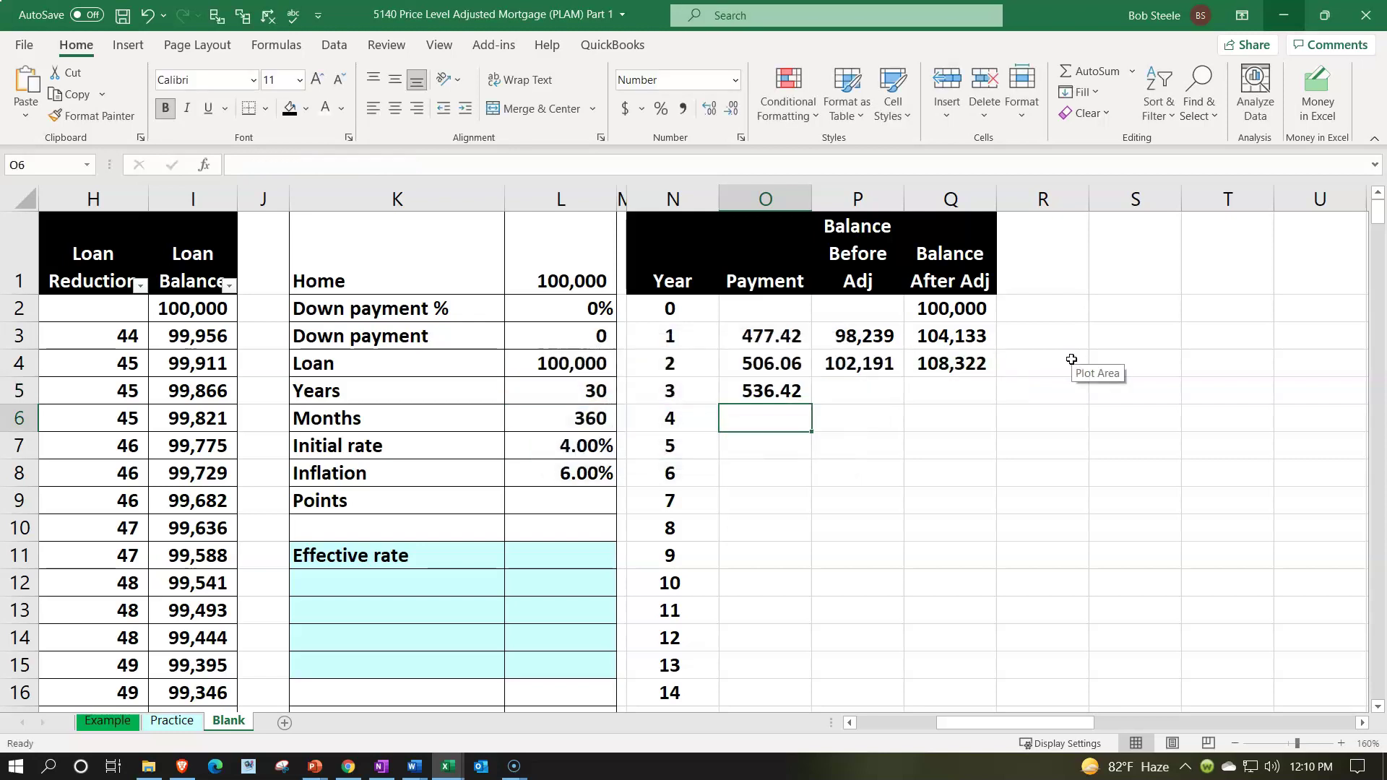
Start the year 3 Balance Before Adj formula in P5 as an FV function with the absolute monthly rate $L$7/12.
{"action": "key", "text": "Right"}
{"action": "key", "text": "Up"}
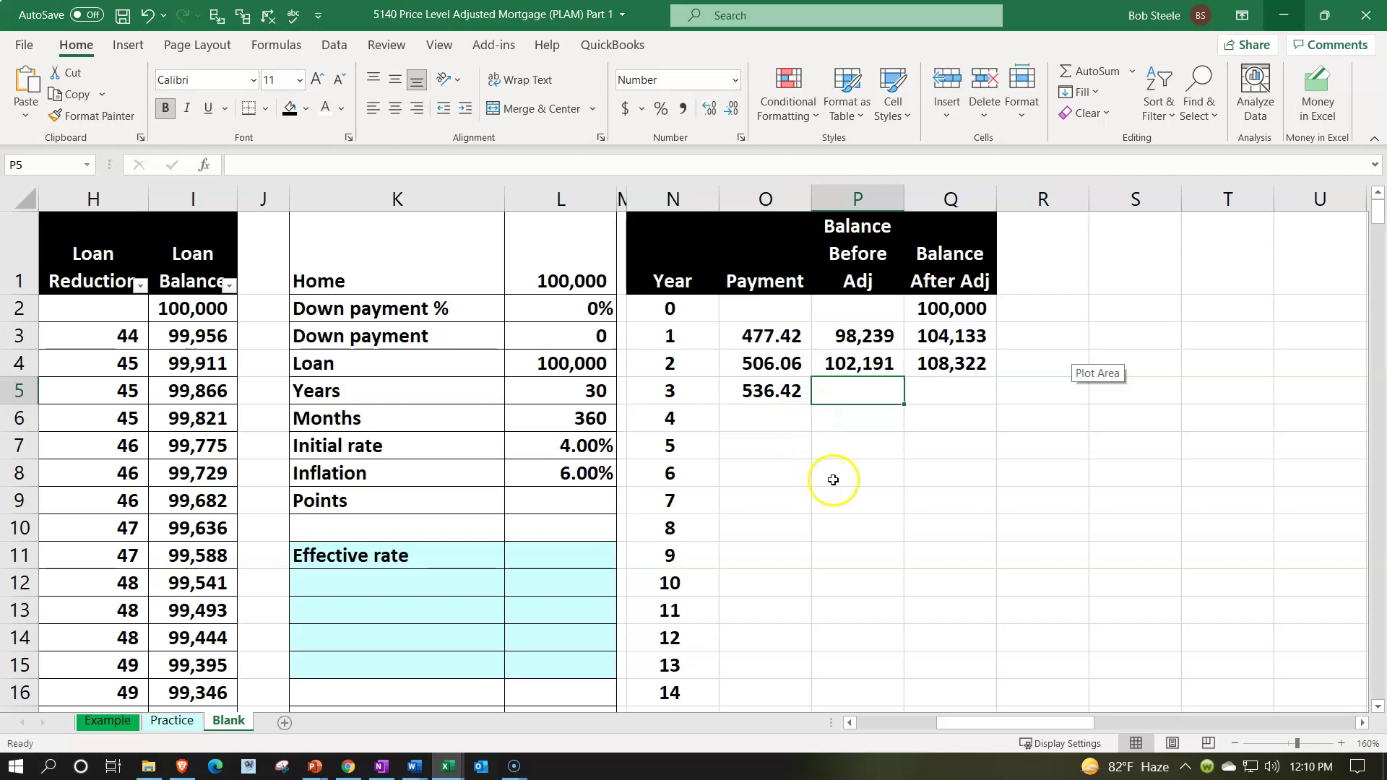
{"action": "type", "text": "="}
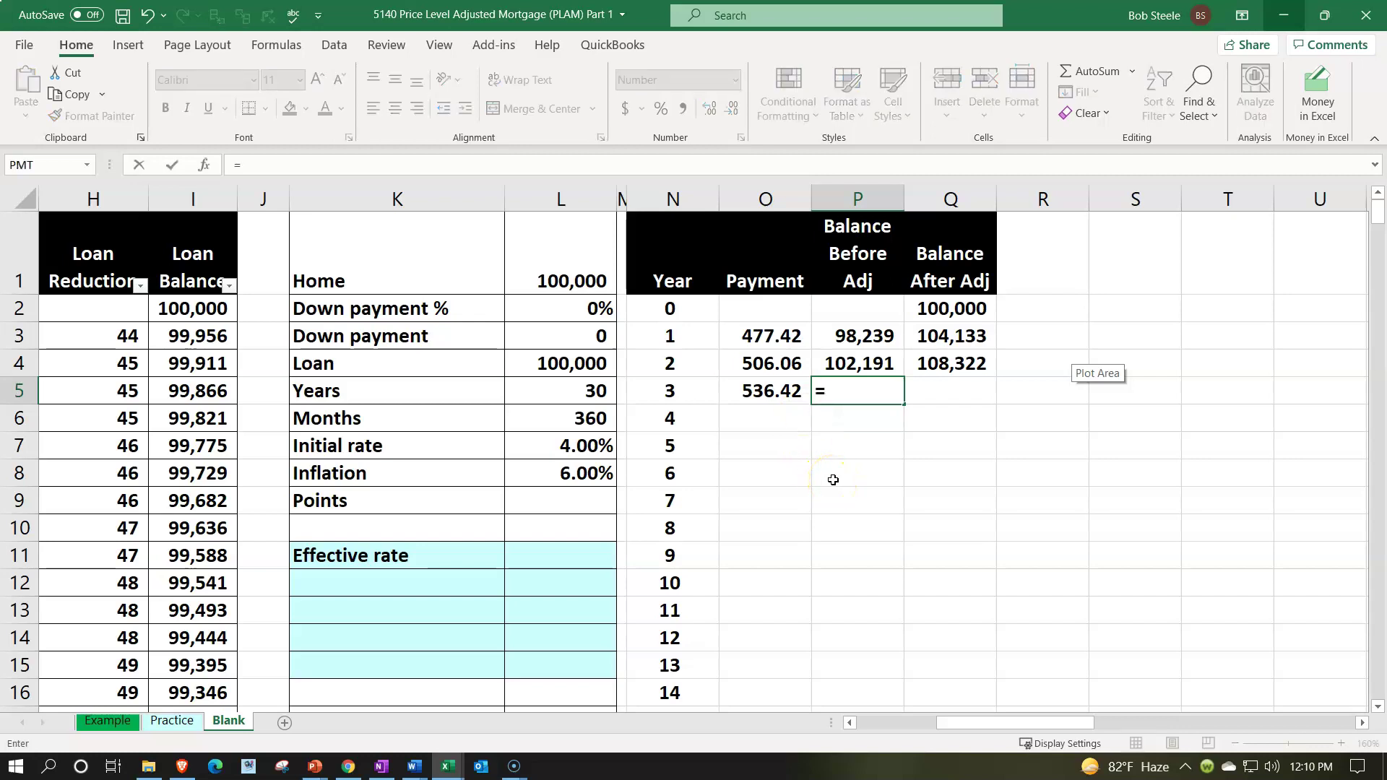
{"action": "type", "text": "fv("}
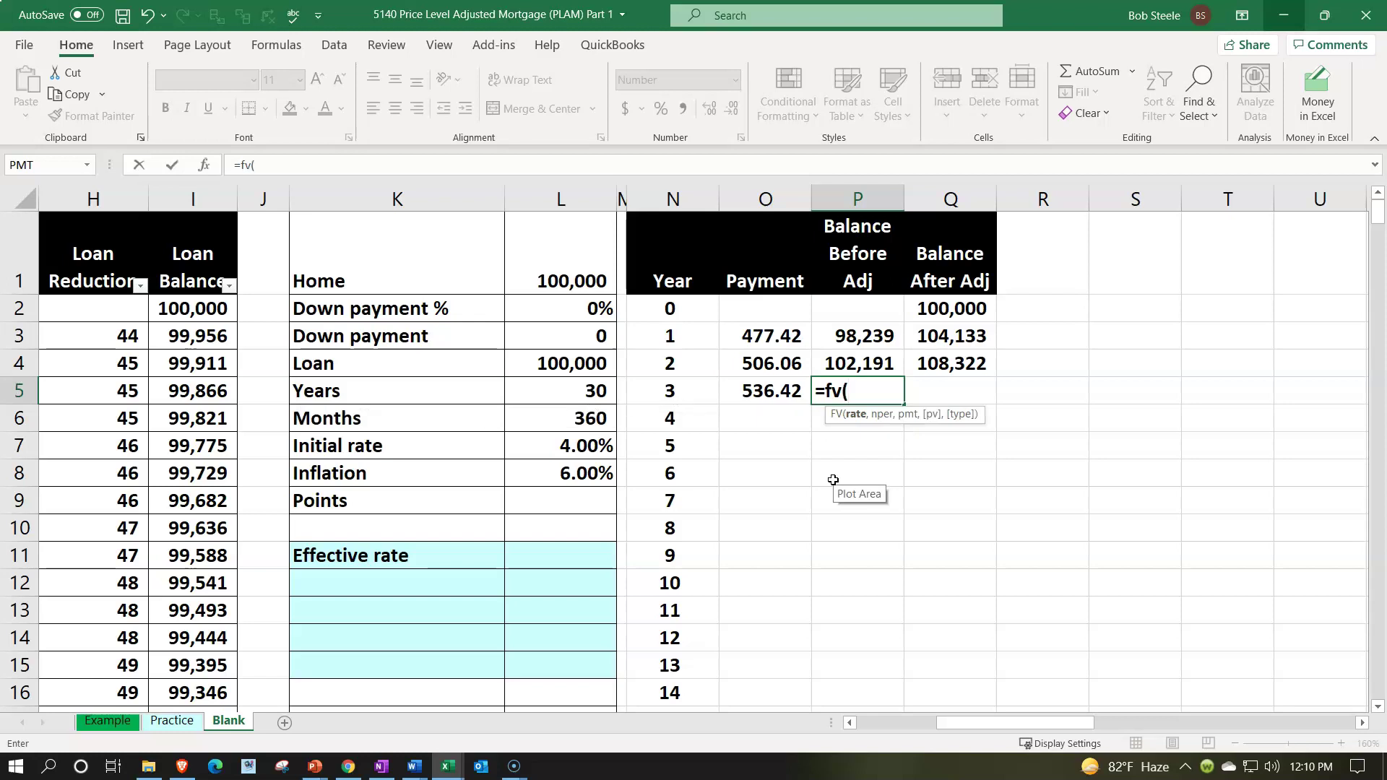
{"action": "key", "text": "Left"}
{"action": "key", "text": "Left"}
{"action": "key", "text": "Left"}
{"action": "key", "text": "Left"}
{"action": "key", "text": "Down"}
{"action": "key", "text": "Down"}
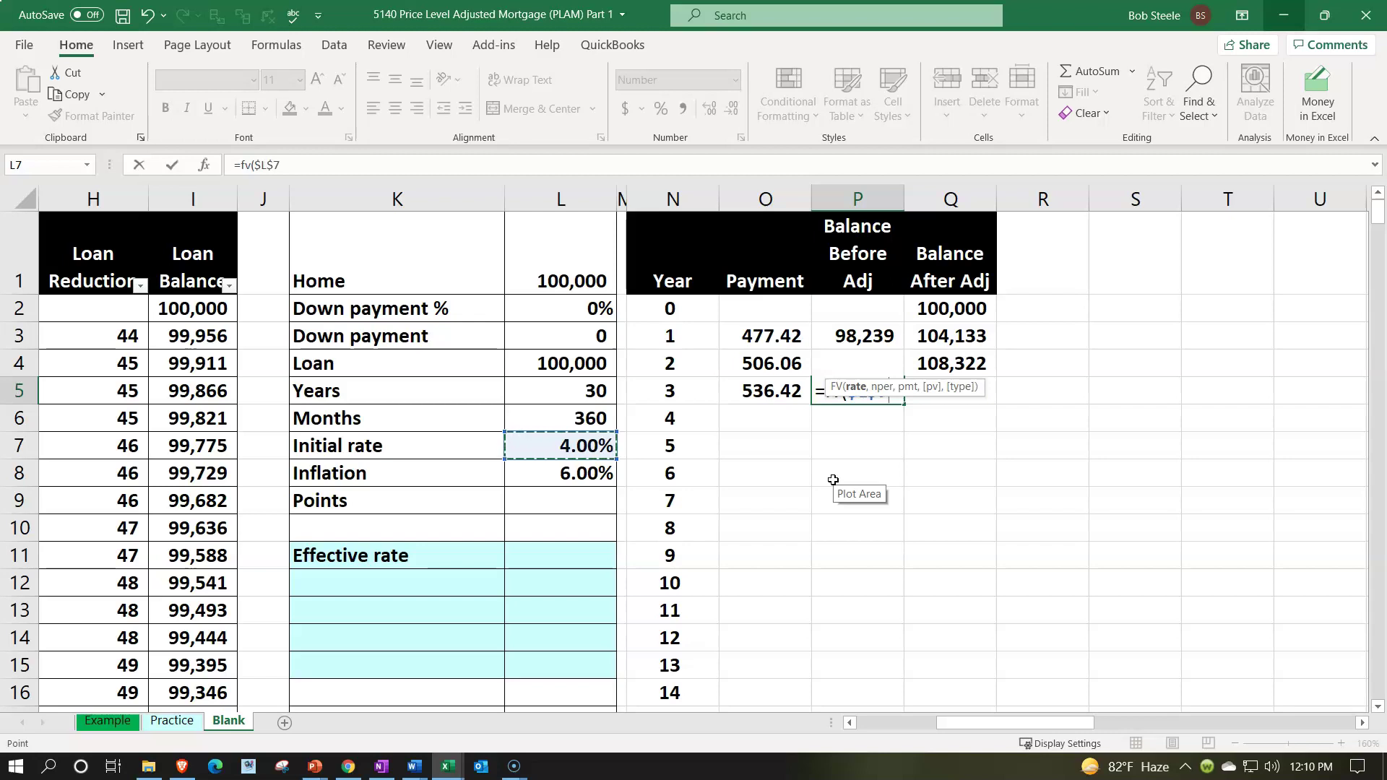
{"action": "key", "text": "F4"}
{"action": "type", "text": "/12"}
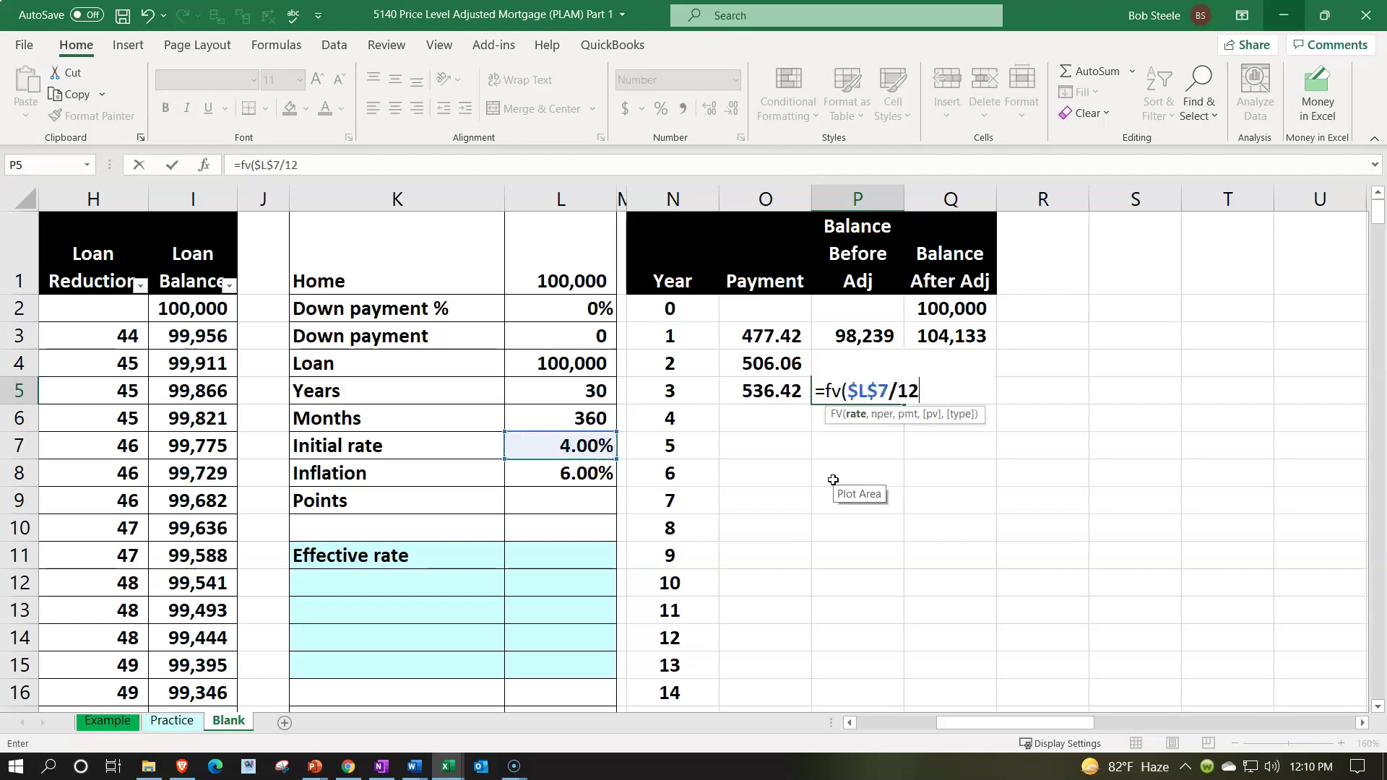
Finish the P5 FV formula with 12 periods, the payment in O5 and the negative present value -Q4.
{"action": "type", "text": ",12,"}
{"action": "key", "text": "Left"}
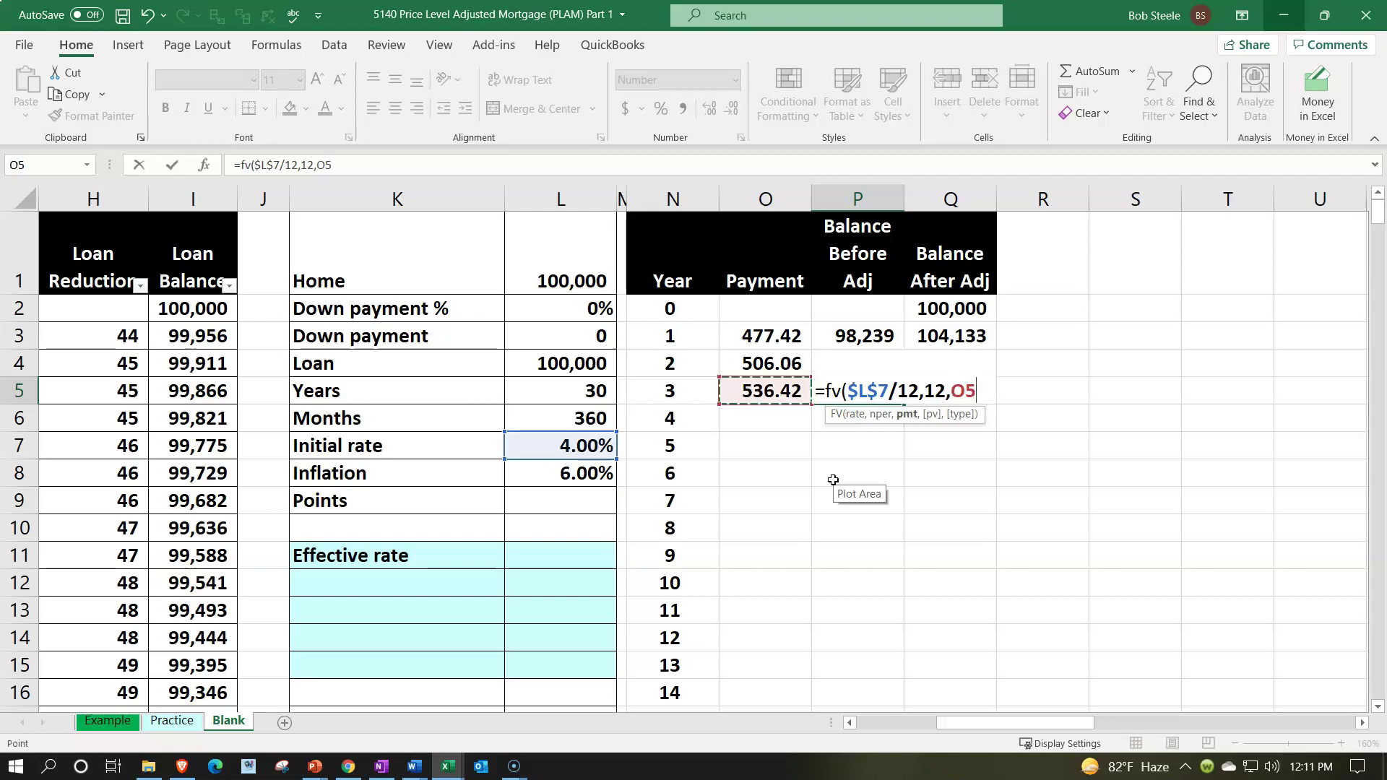
{"action": "type", "text": ",-"}
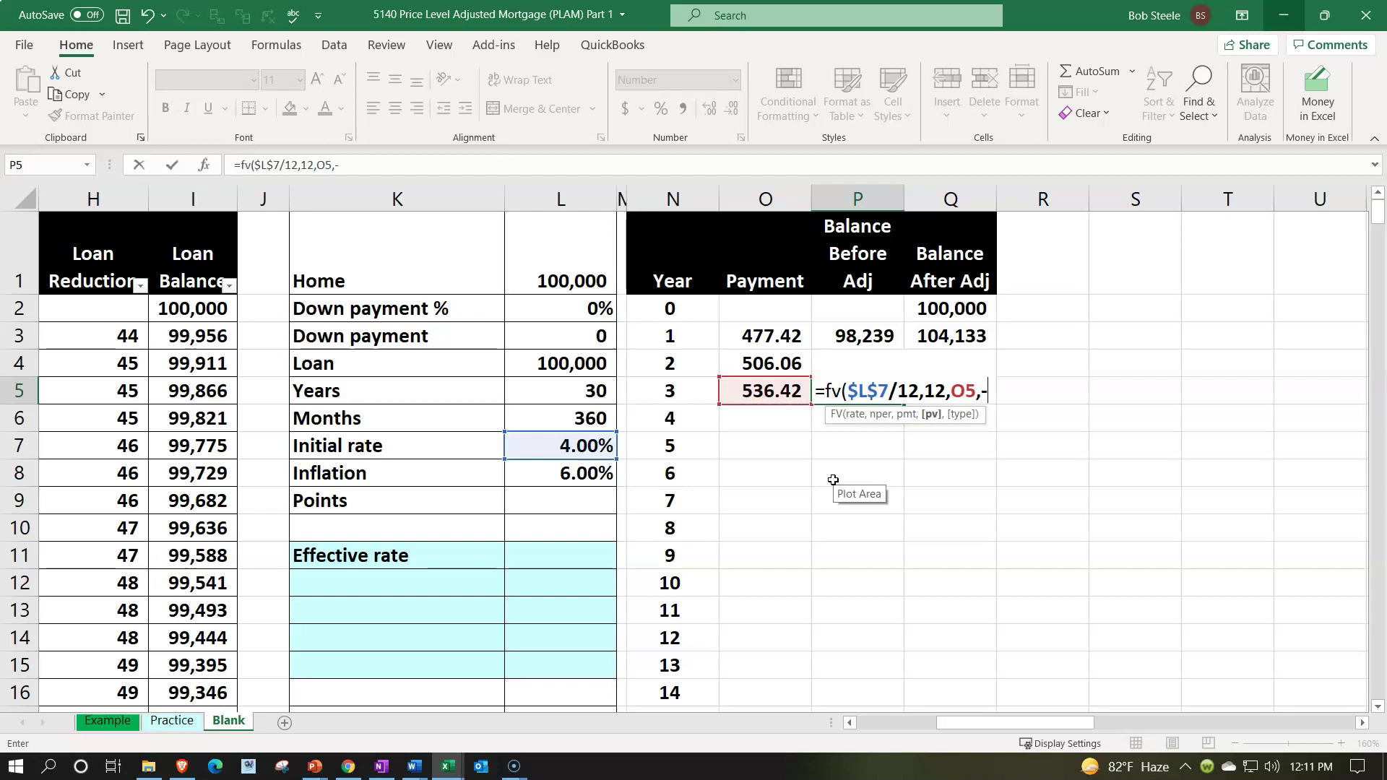
{"action": "left_click", "coordinate": [1026, 365]}
{"action": "key", "text": "Left"}
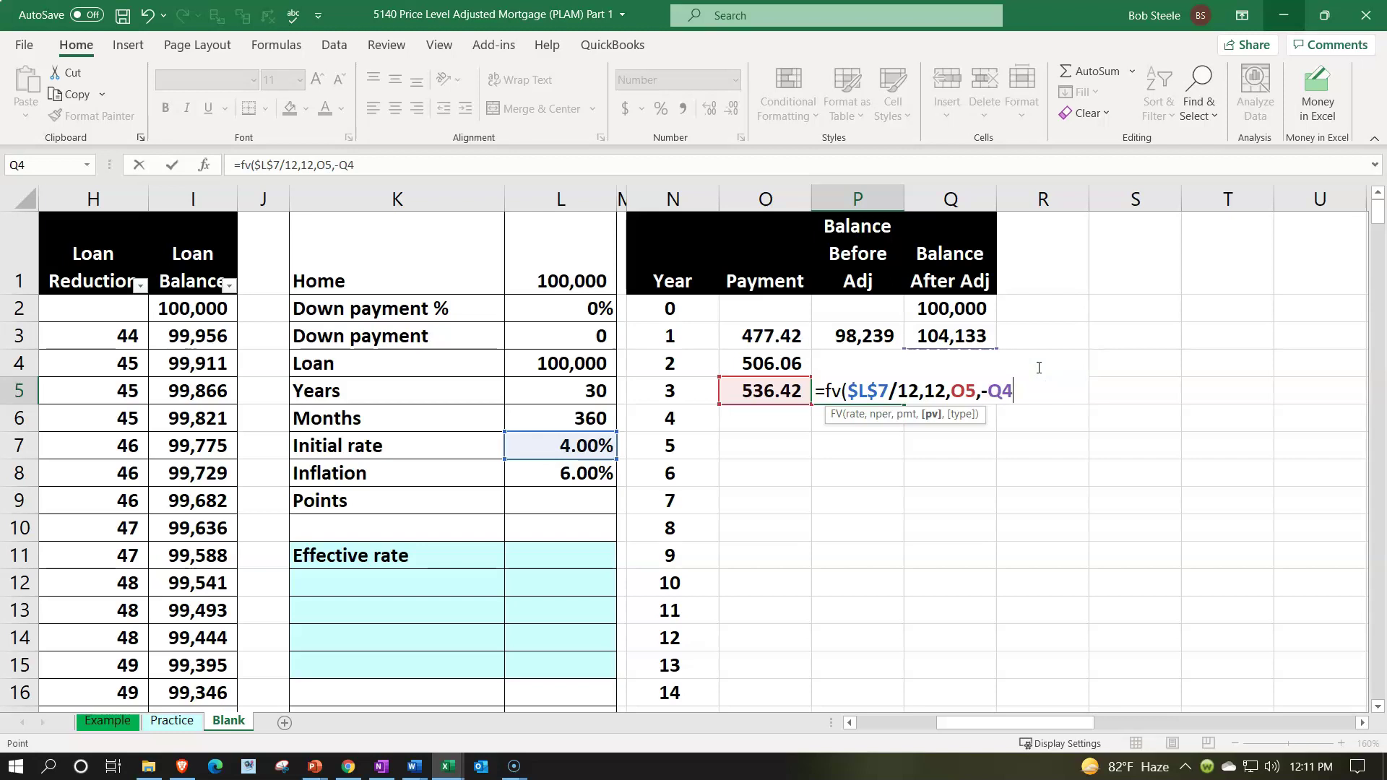
{"action": "key", "text": "Return"}
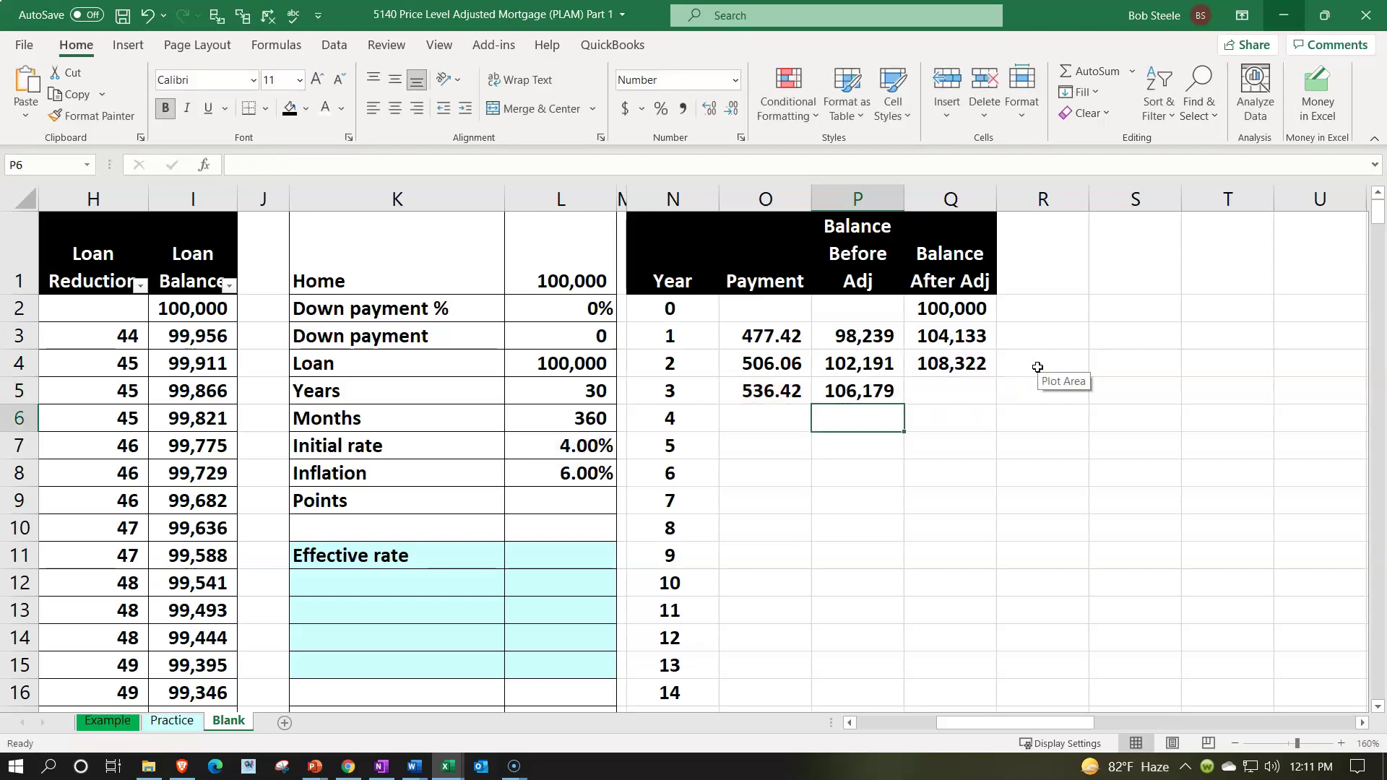
Enter the year 3 Balance After Adj formula =P5*(1+$L$8) in Q5, with an absolute reference to the inflation rate.
{"action": "key", "text": "Up"}
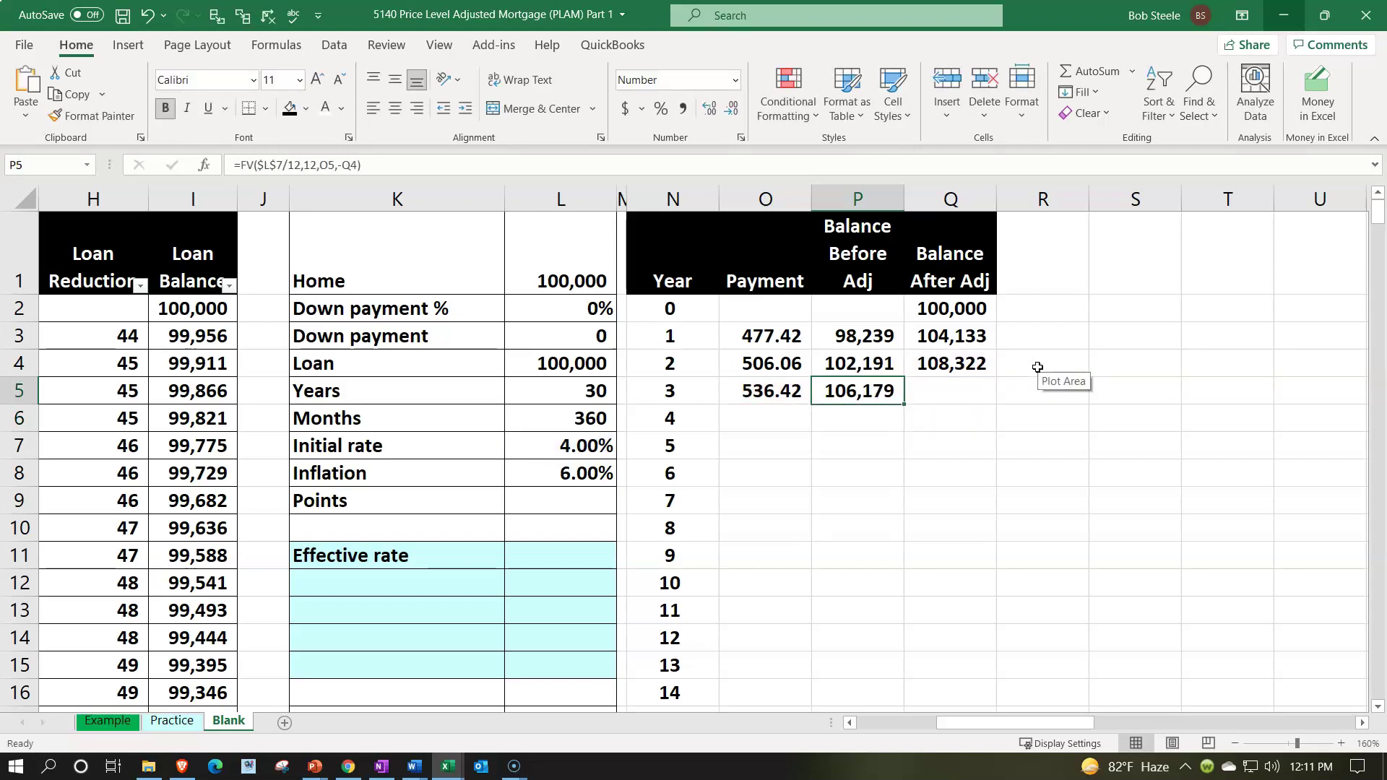
{"action": "key", "text": "Right"}
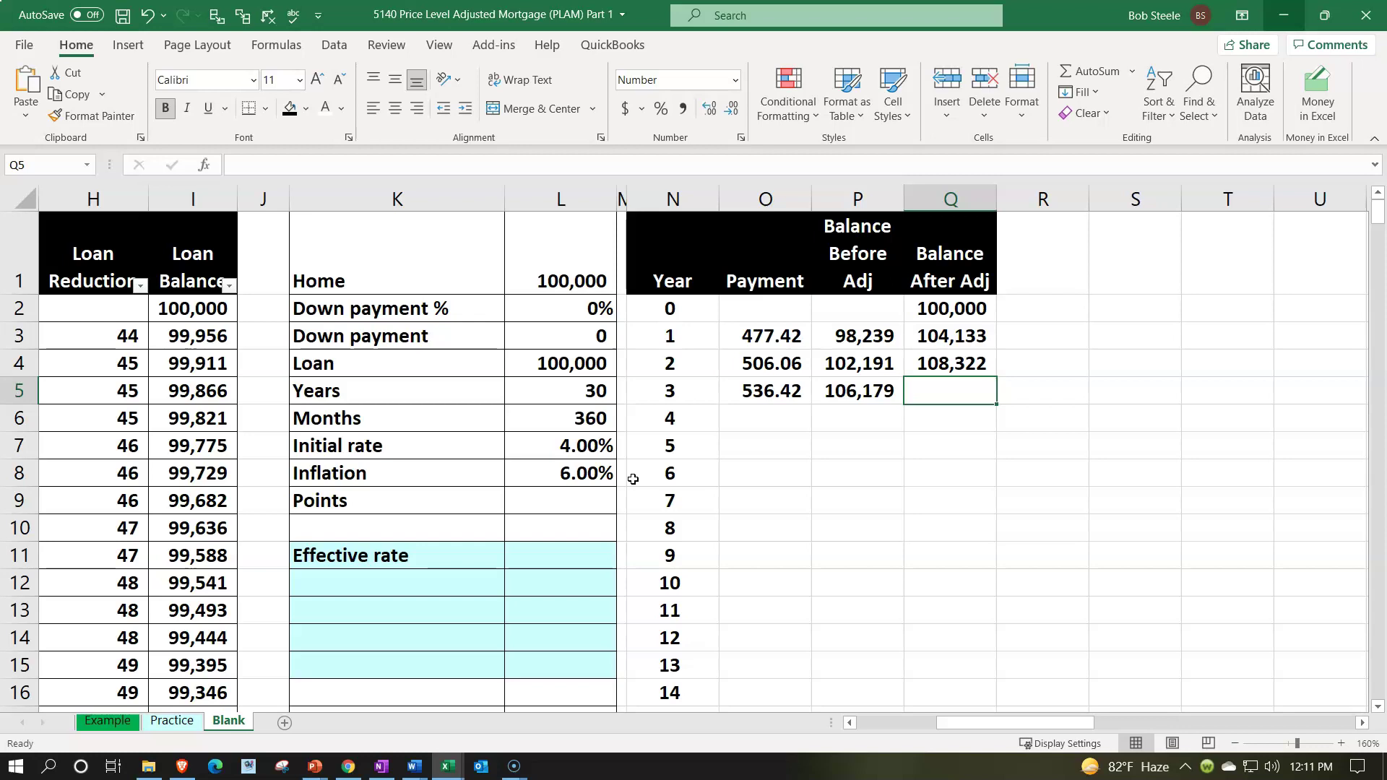
{"action": "type", "text": "="}
{"action": "key", "text": "Left"}
{"action": "type", "text": "*"}
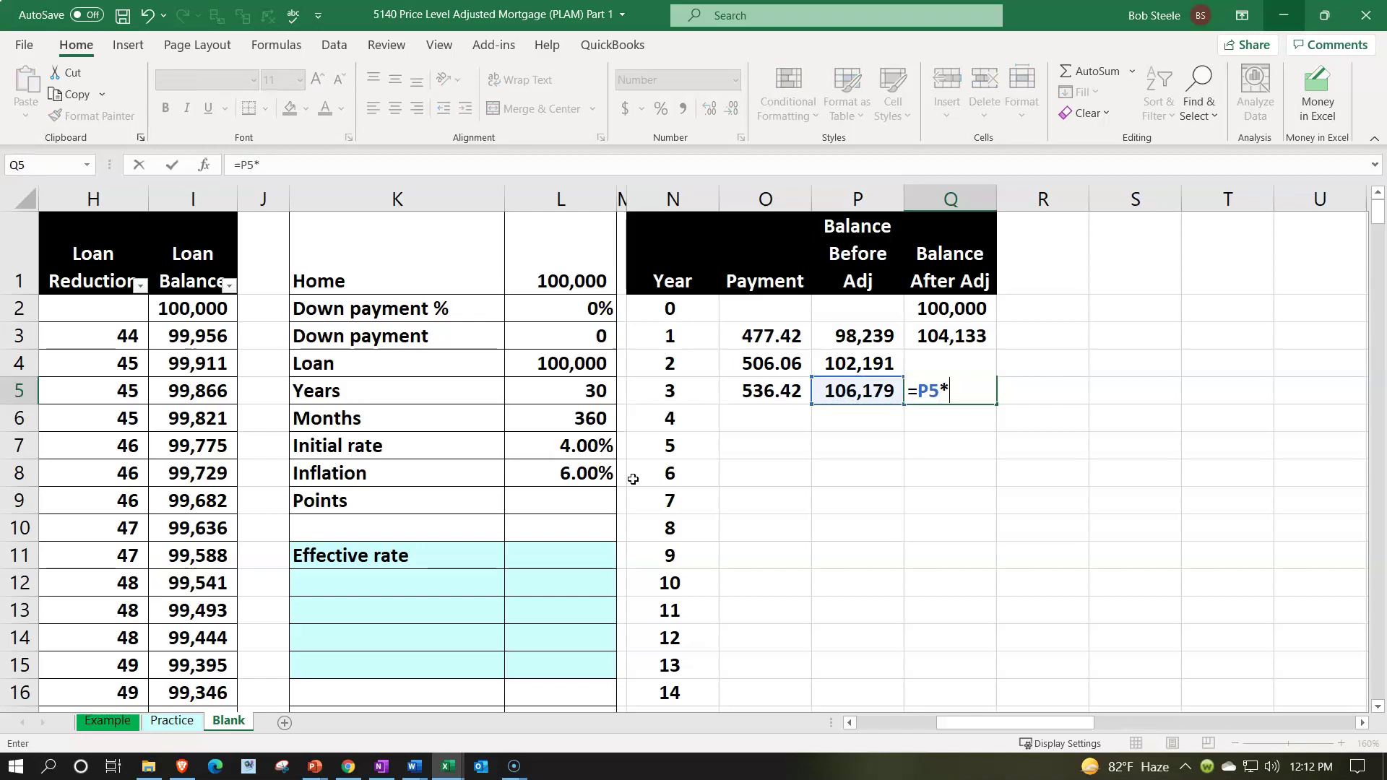
{"action": "type", "text": "(1+"}
{"action": "left_click", "coordinate": [583, 476]}
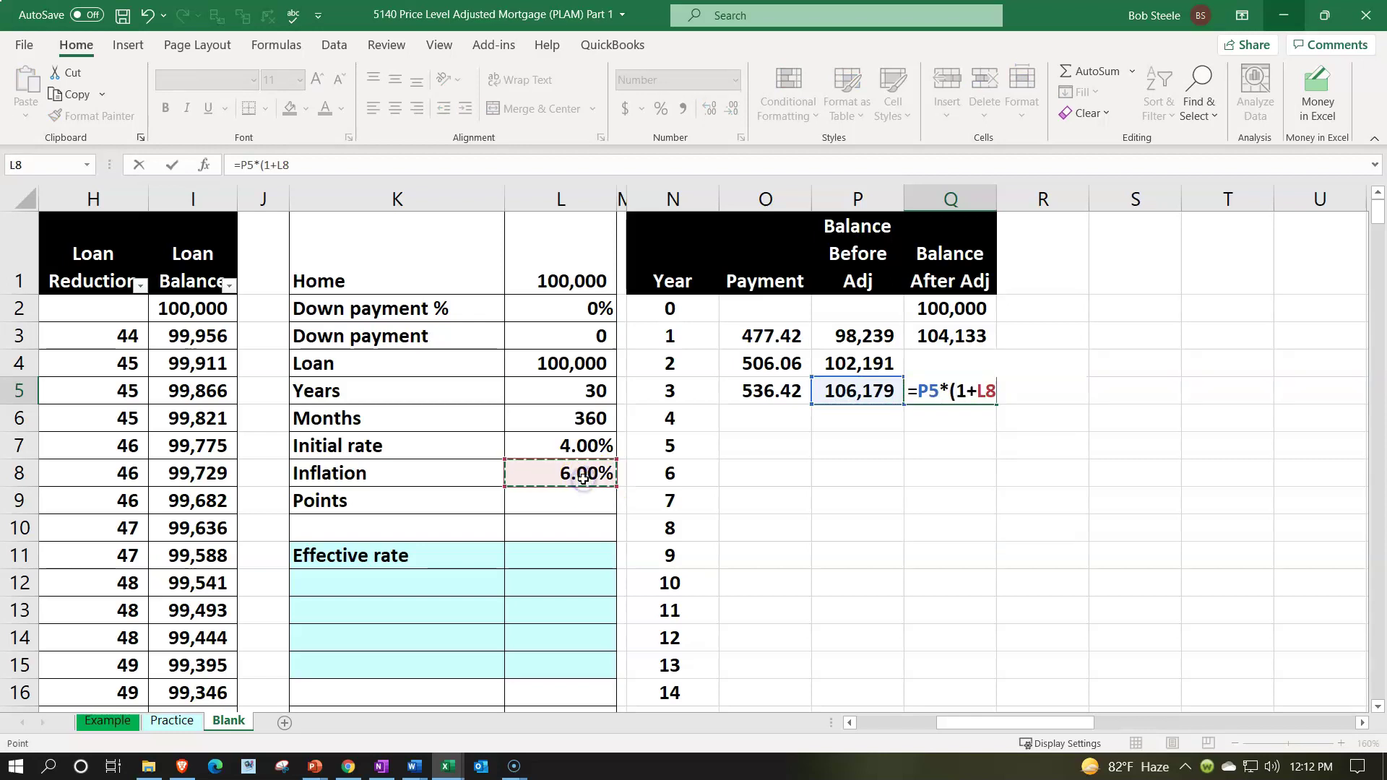
{"action": "key", "text": "F4"}
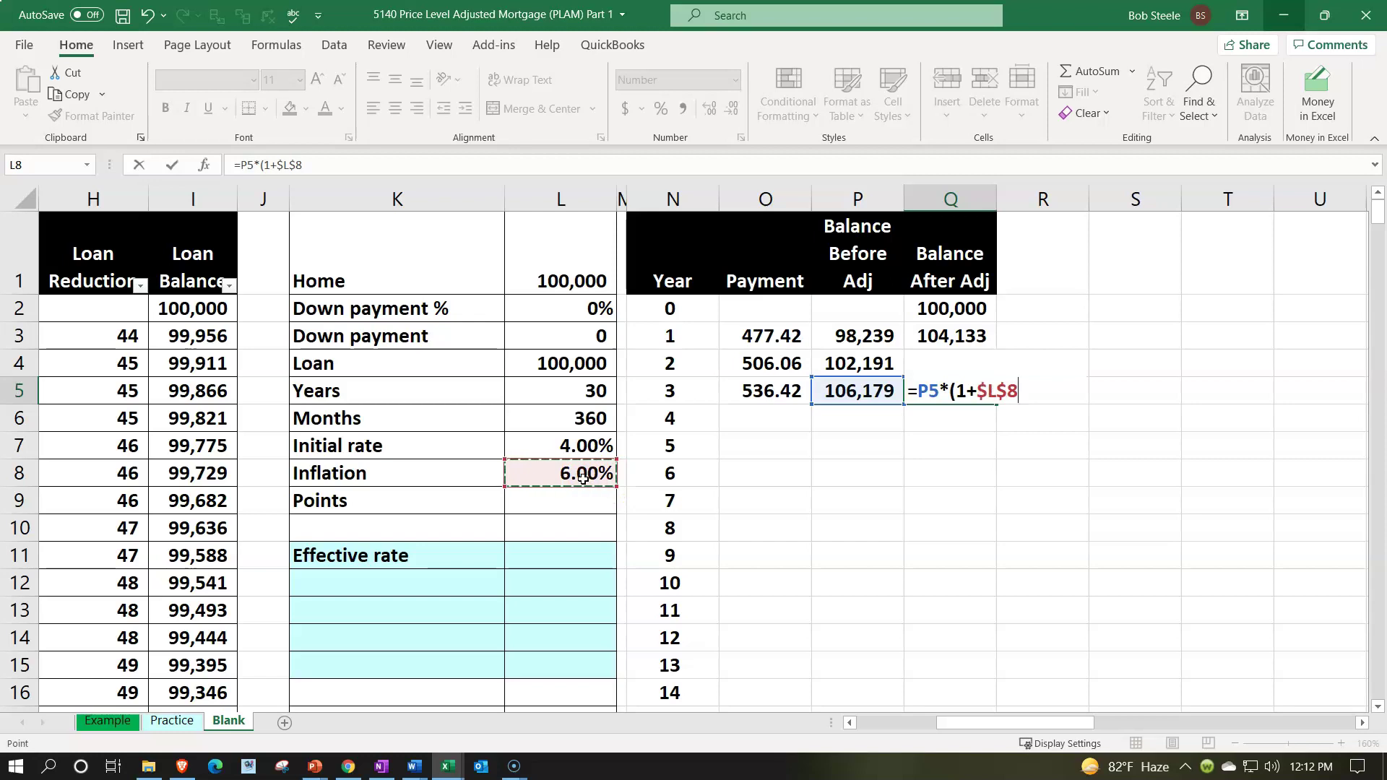
{"action": "type", "text": ")"}
{"action": "key", "text": "Return"}
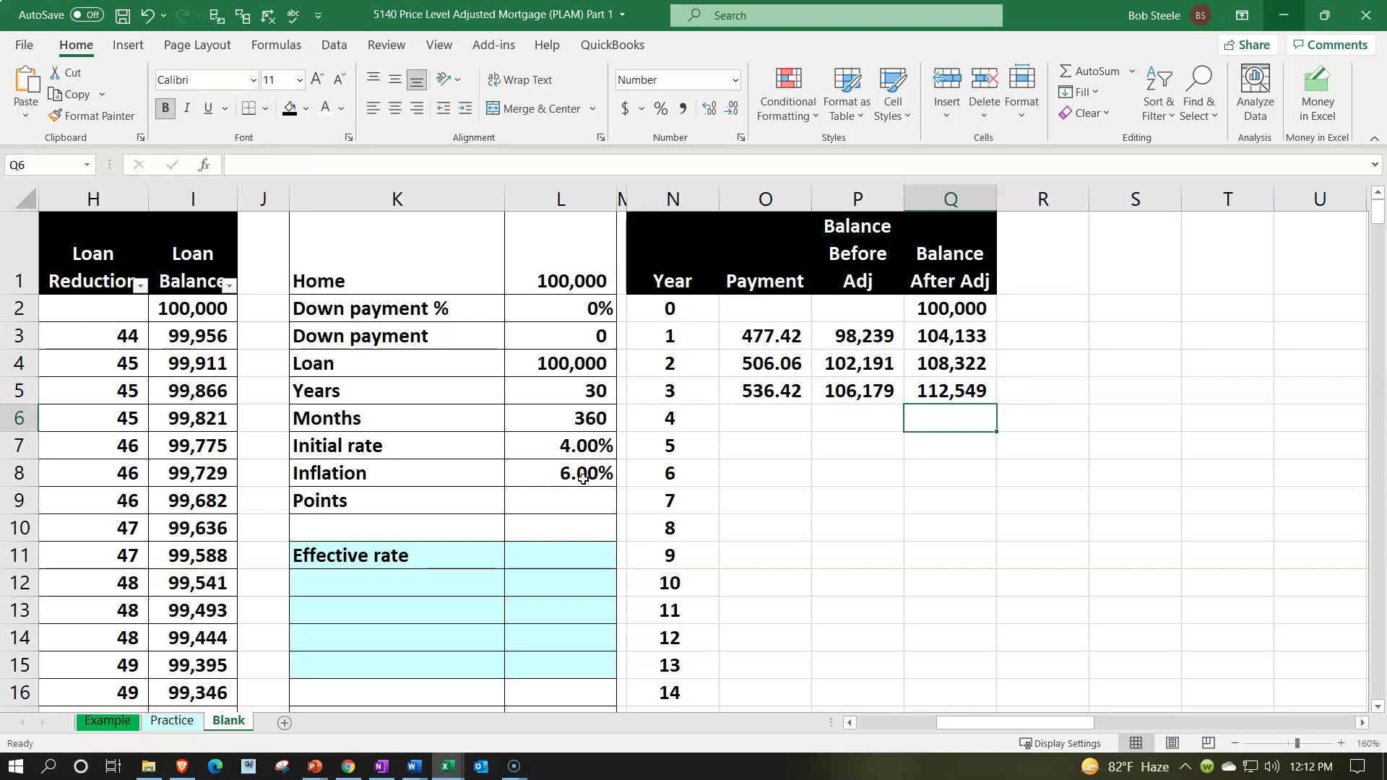
Start the year 4 Payment formula in O6 as a negative PMT function with the absolute monthly rate $L$7/12.
{"action": "key", "text": "Left"}
{"action": "key", "text": "Left"}
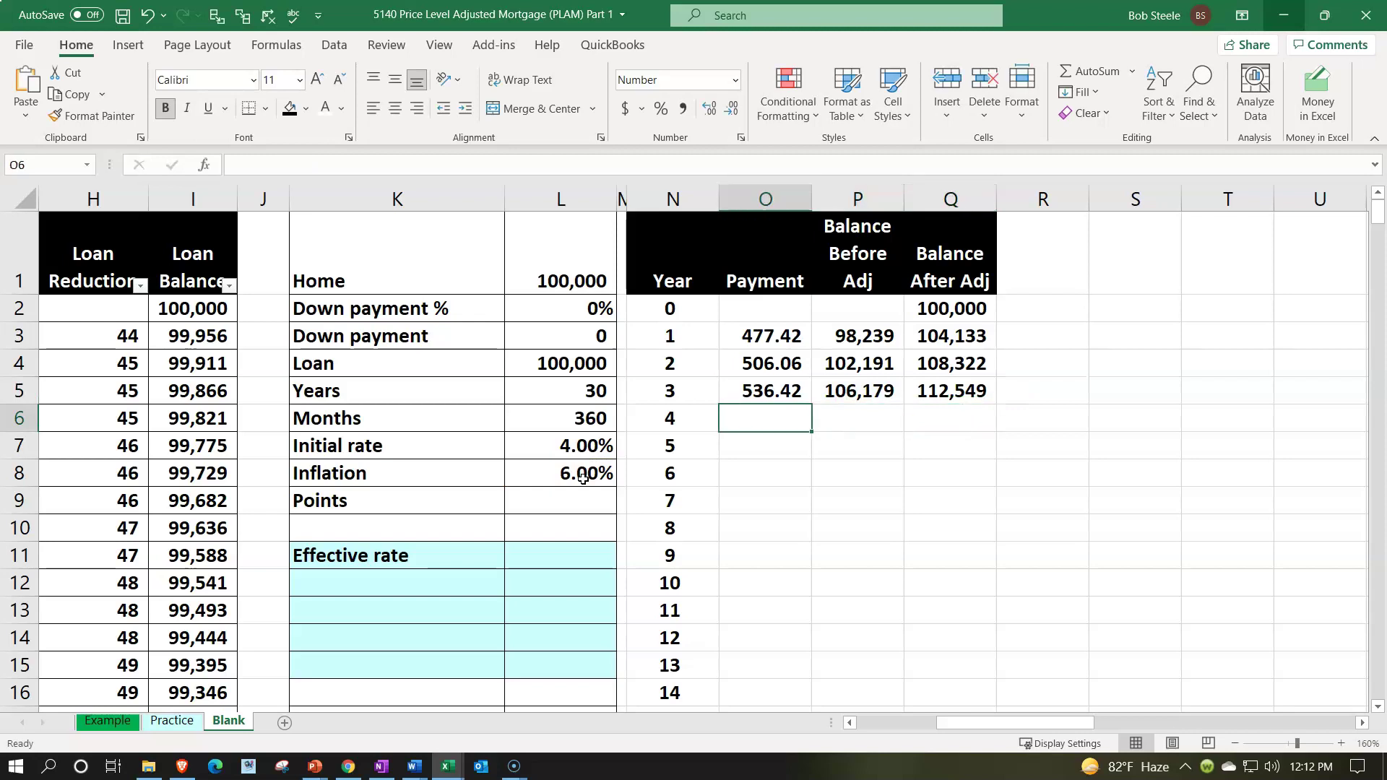
{"action": "type", "text": "-p"}
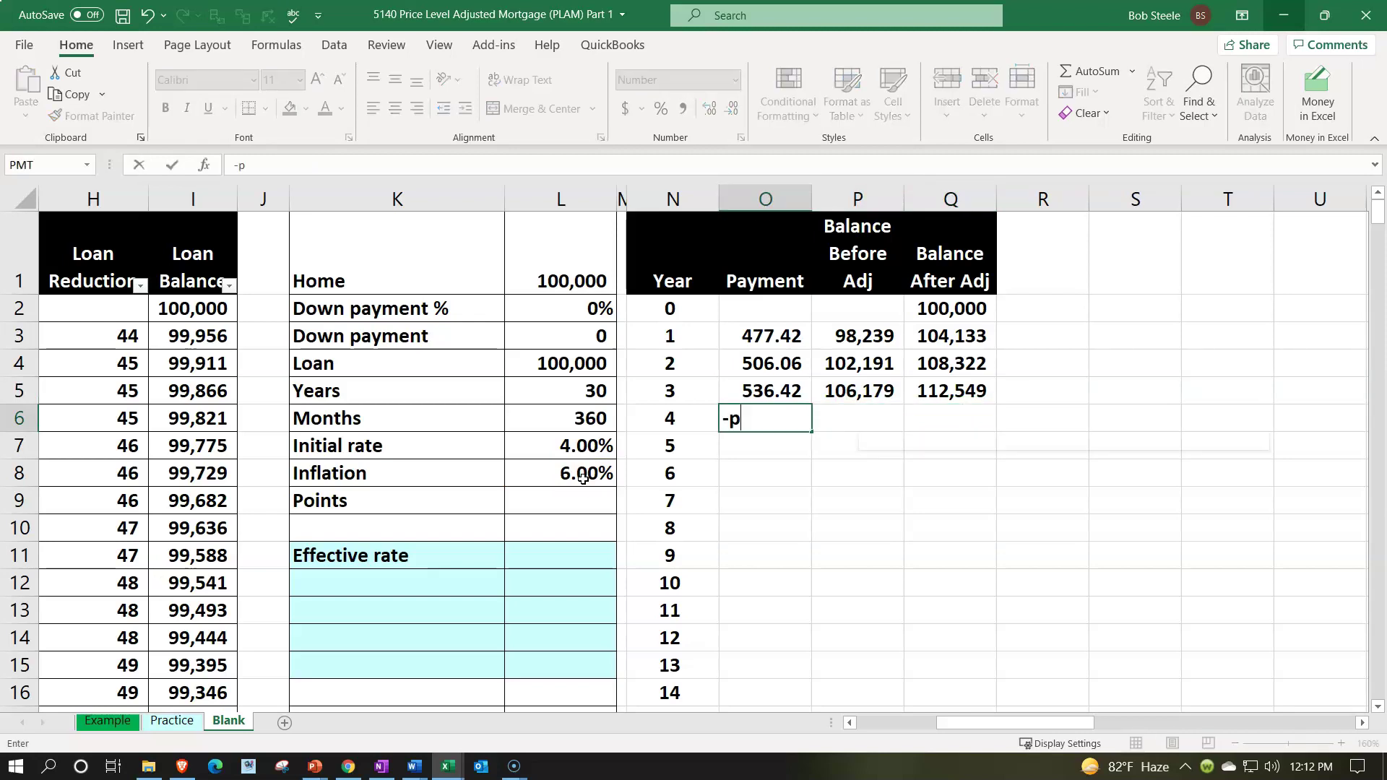
{"action": "type", "text": "mt("}
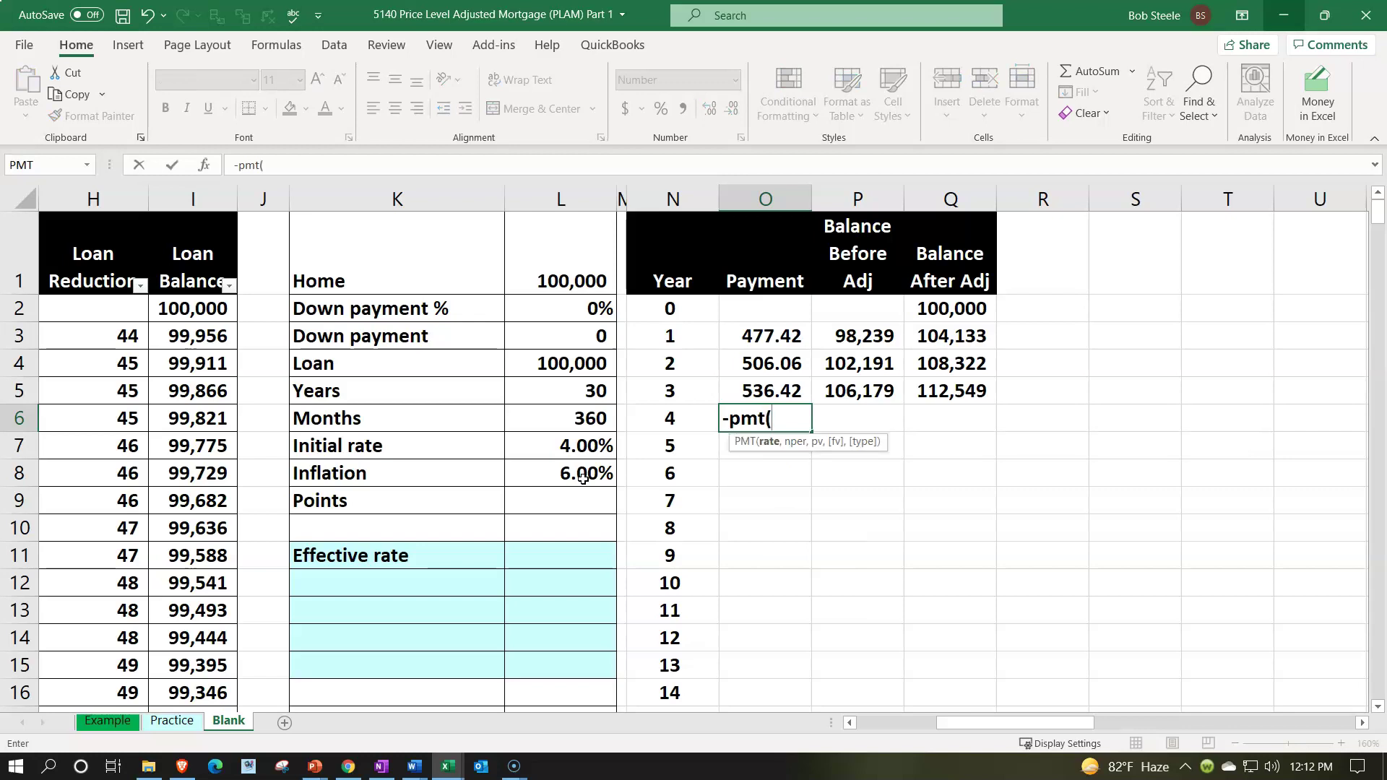
{"action": "key", "text": "Left"}
{"action": "key", "text": "Left"}
{"action": "key", "text": "Left"}
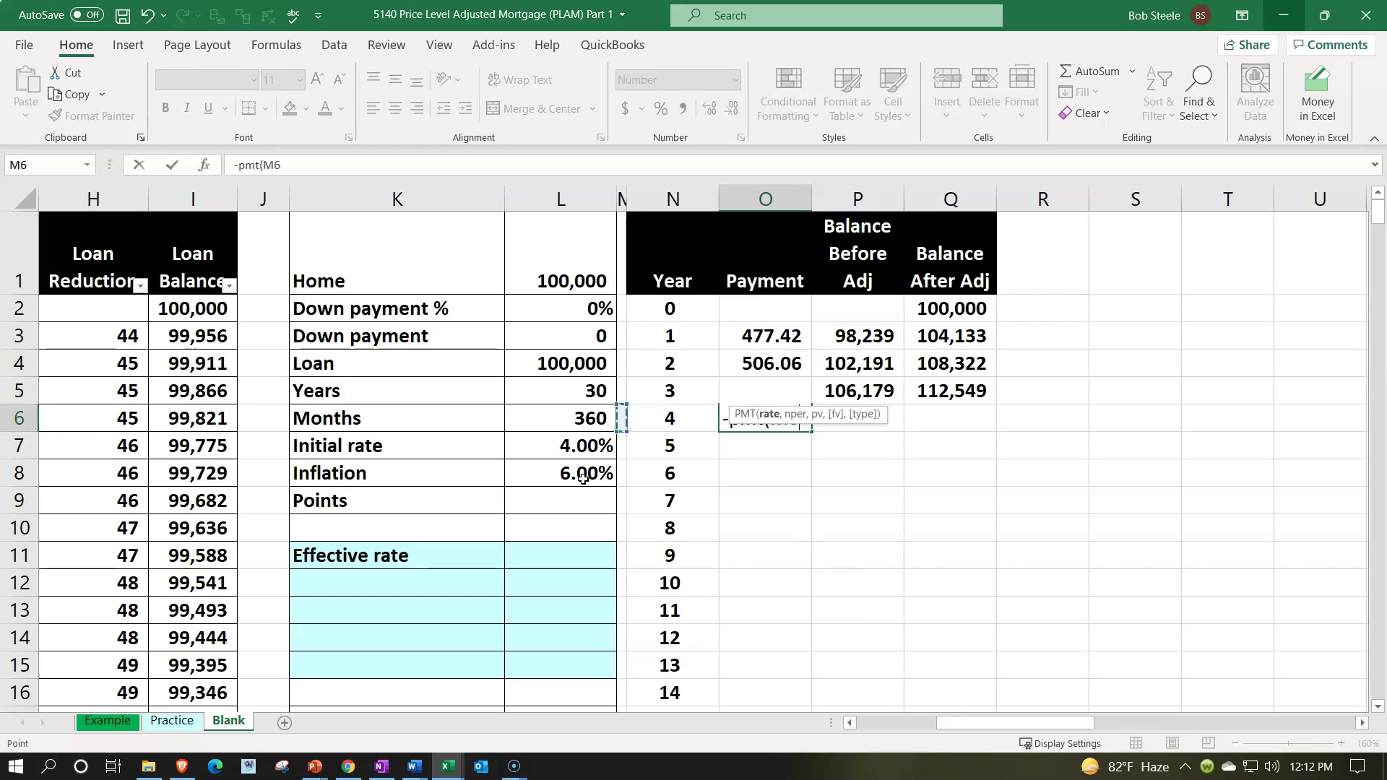
{"action": "key", "text": "Down"}
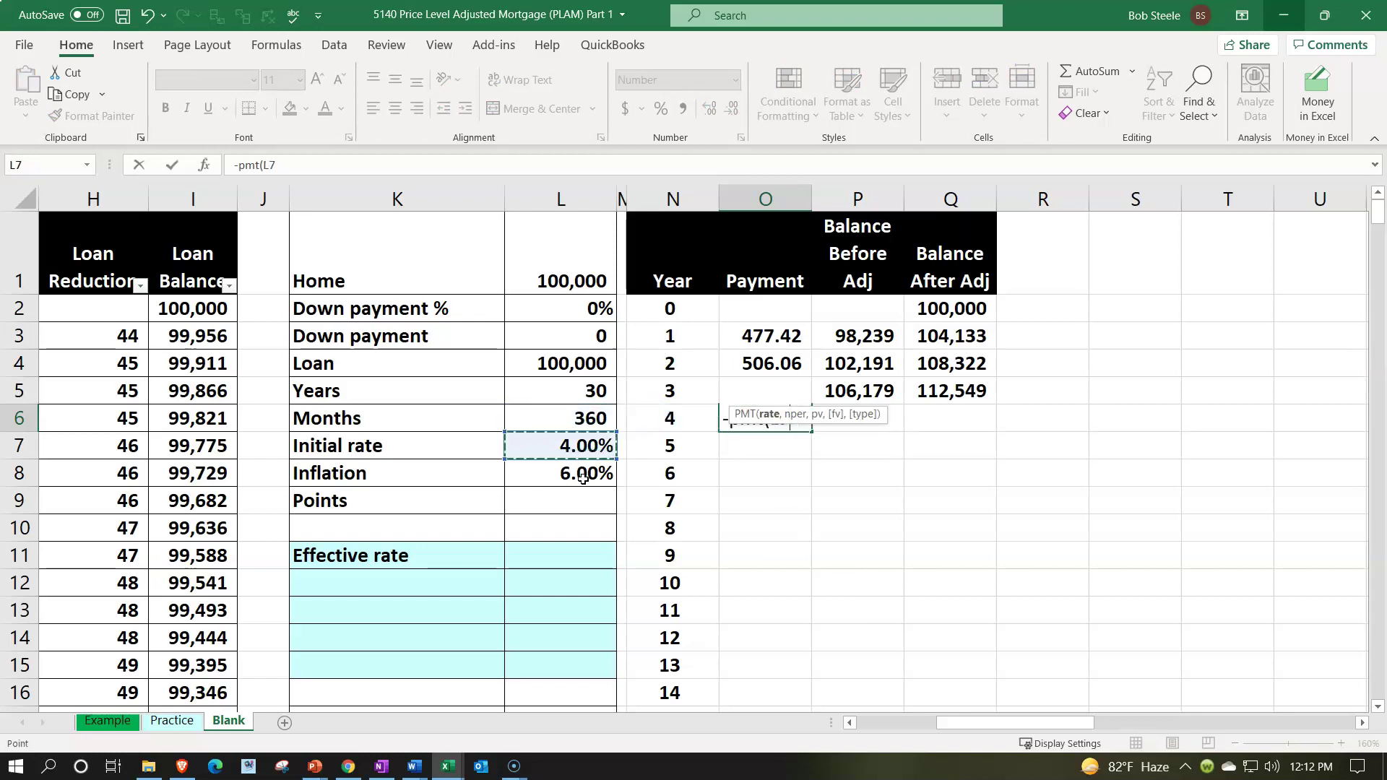
{"action": "key", "text": "F4"}
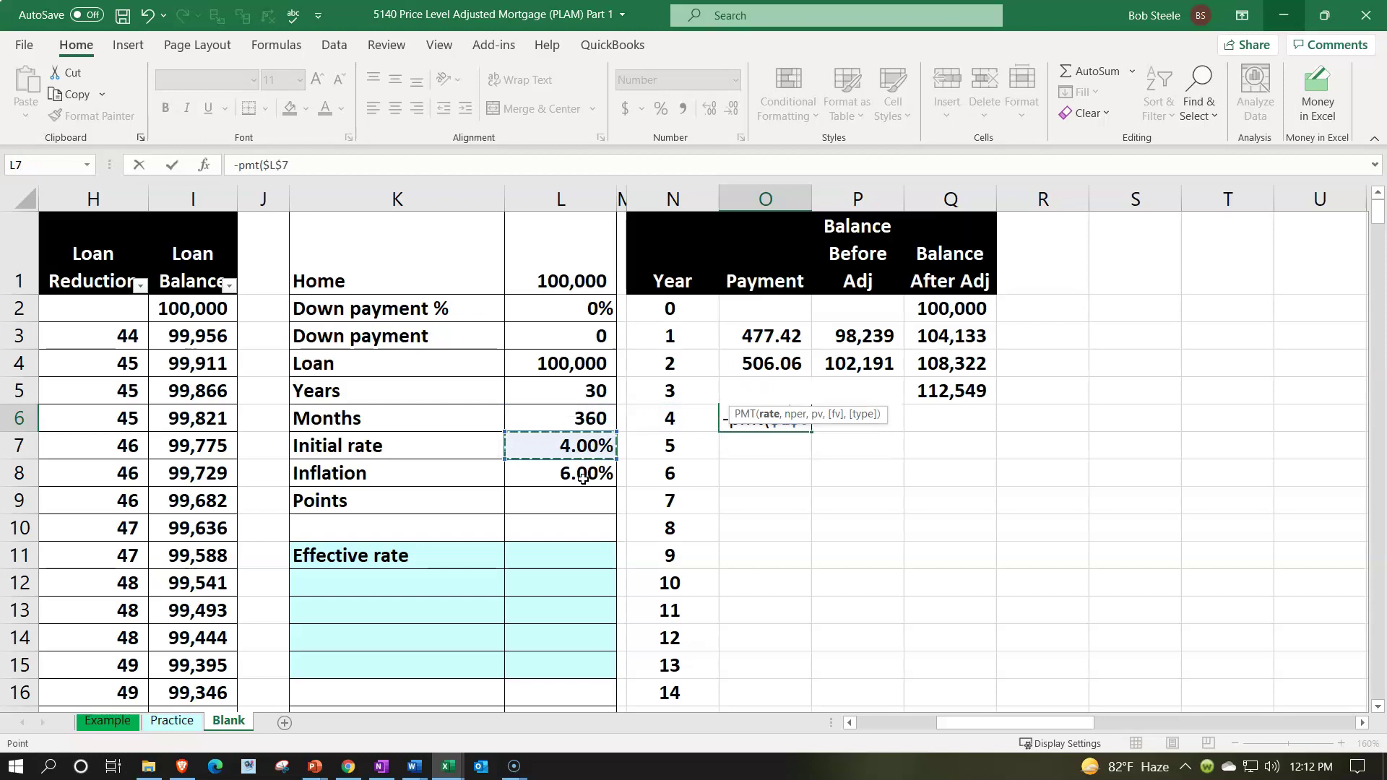
{"action": "type", "text": "/12,"}
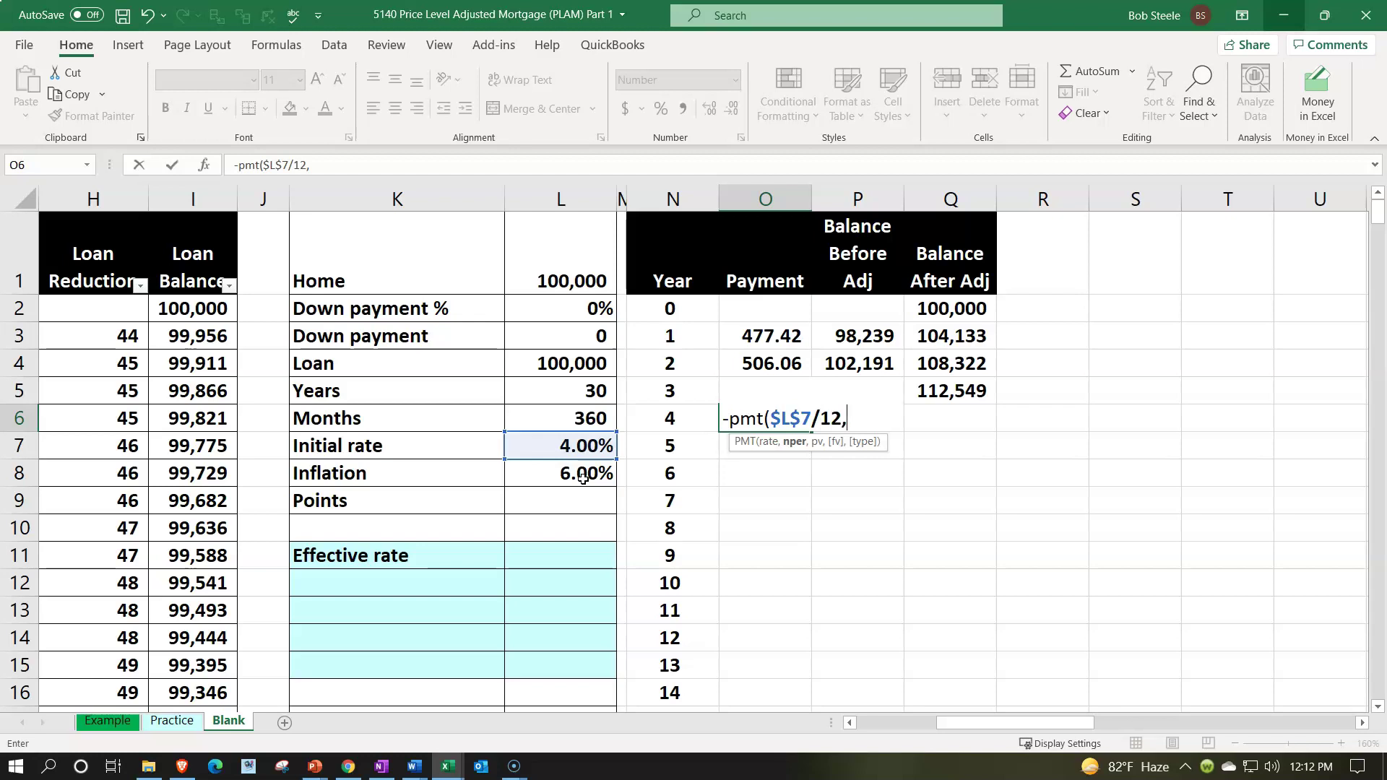
Set the number of periods in the O6 PMT formula to ($L$5-N6+1)*12, with an absolute reference to the loan years.
{"action": "type", "text": "("}
{"action": "key", "text": "Left"}
{"action": "key", "text": "Left"}
{"action": "key", "text": "Left"}
{"action": "key", "text": "Up"}
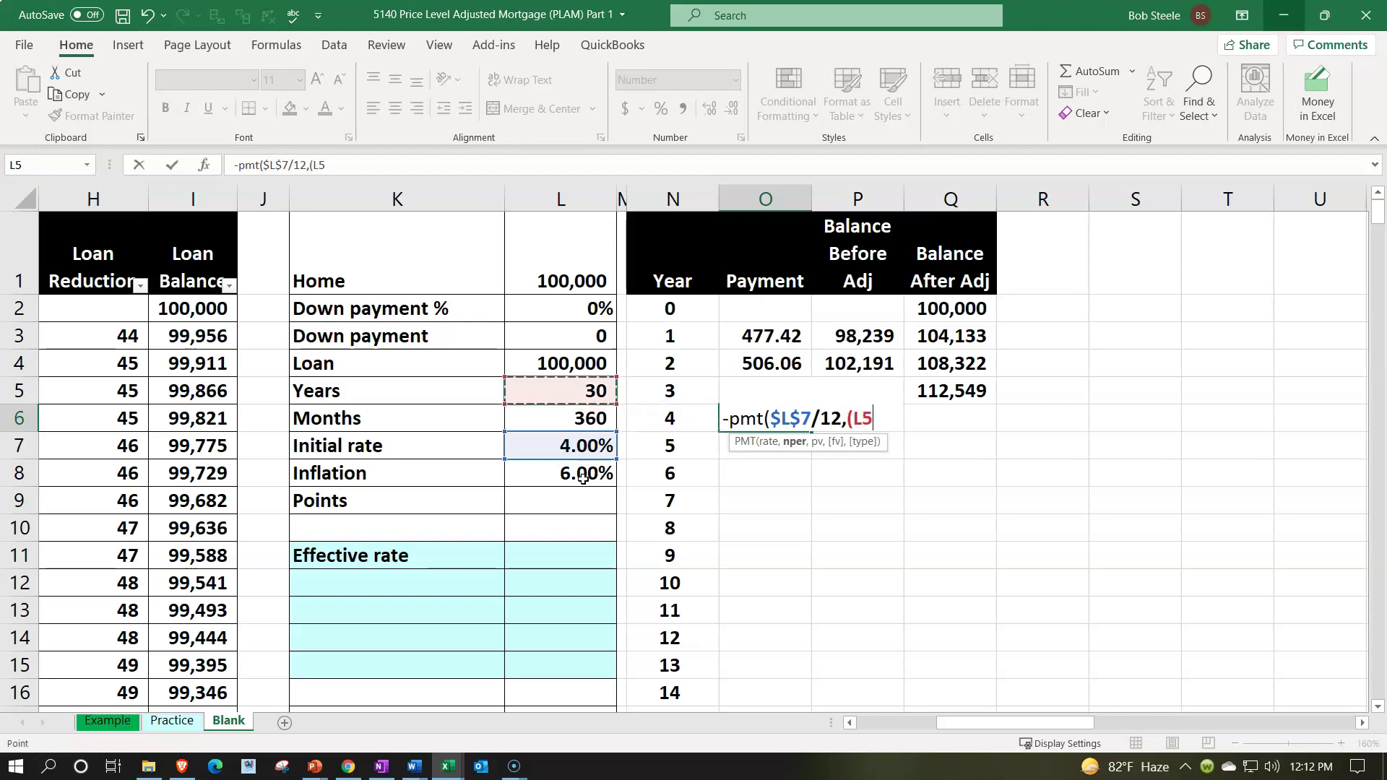
{"action": "key", "text": "F4"}
{"action": "type", "text": "-"}
{"action": "key", "text": "Left"}
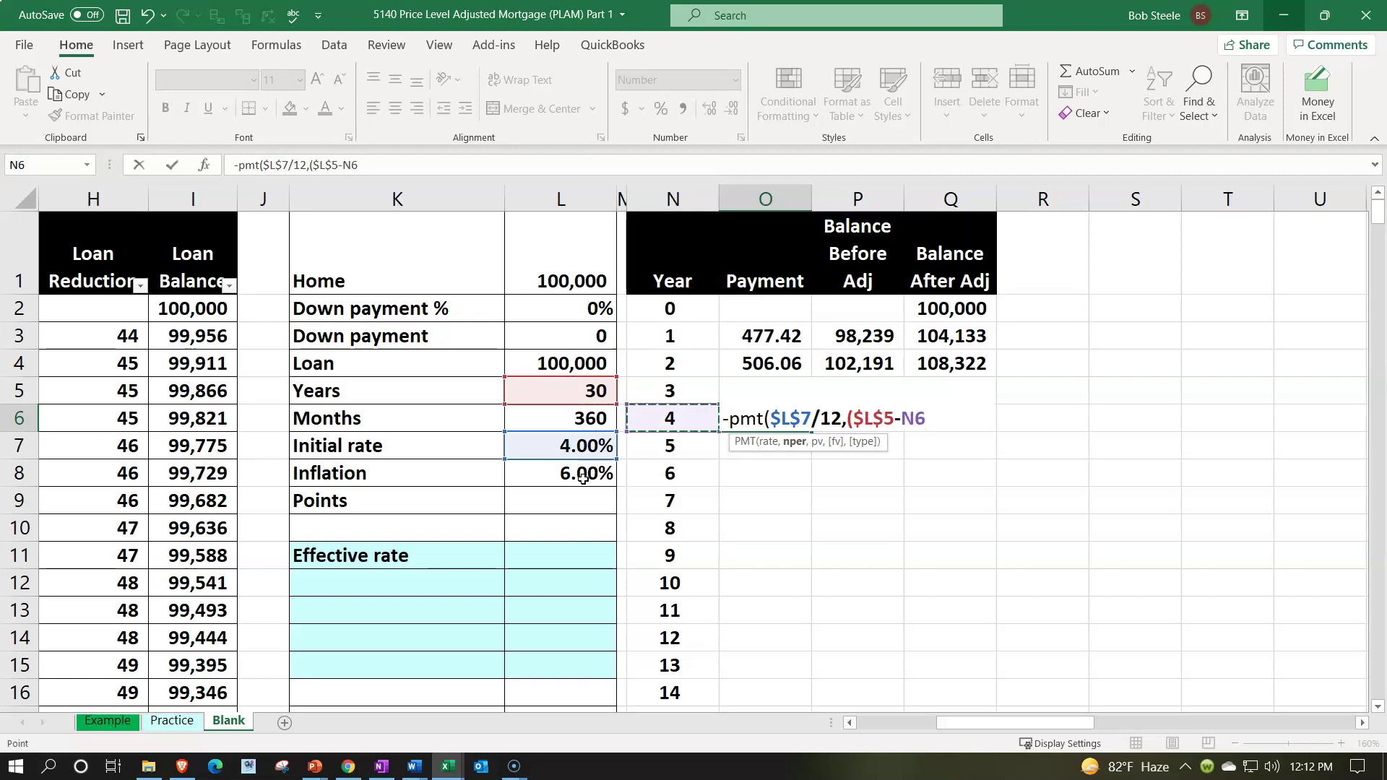
{"action": "type", "text": "+1)*12"}
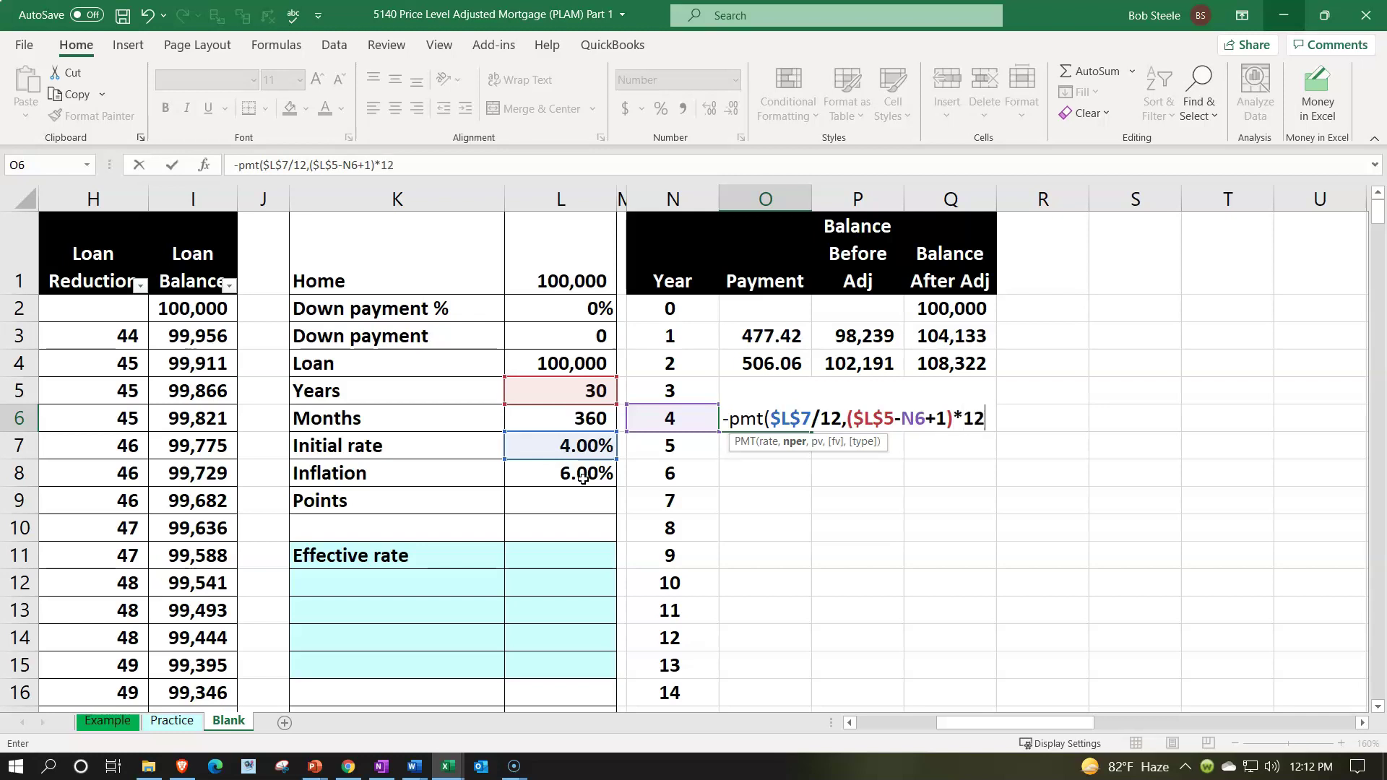
Finish the O6 PMT formula with the year 3 adjusted balance in Q5 as present value, accepting the suggested closing parenthesis.
{"action": "type", "text": ","}
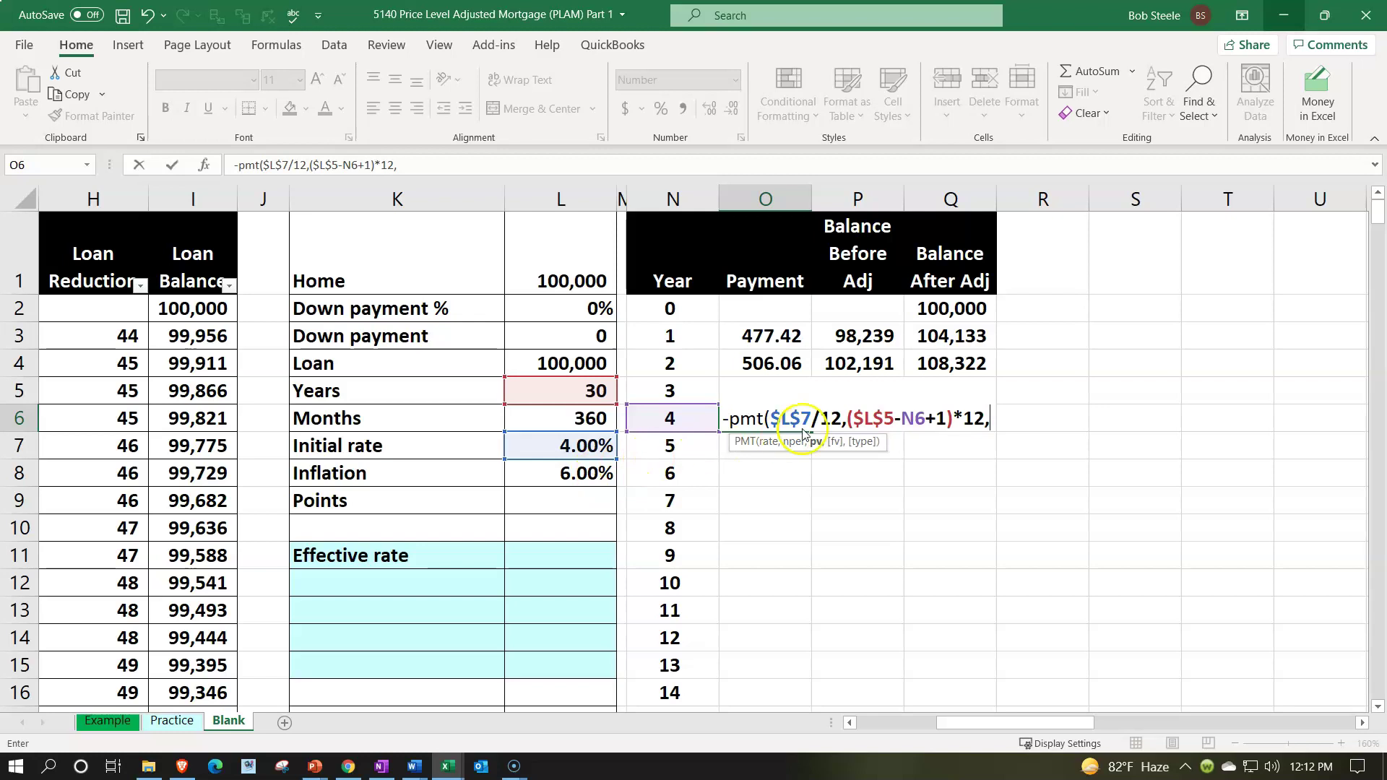
{"action": "left_click", "coordinate": [975, 391]}
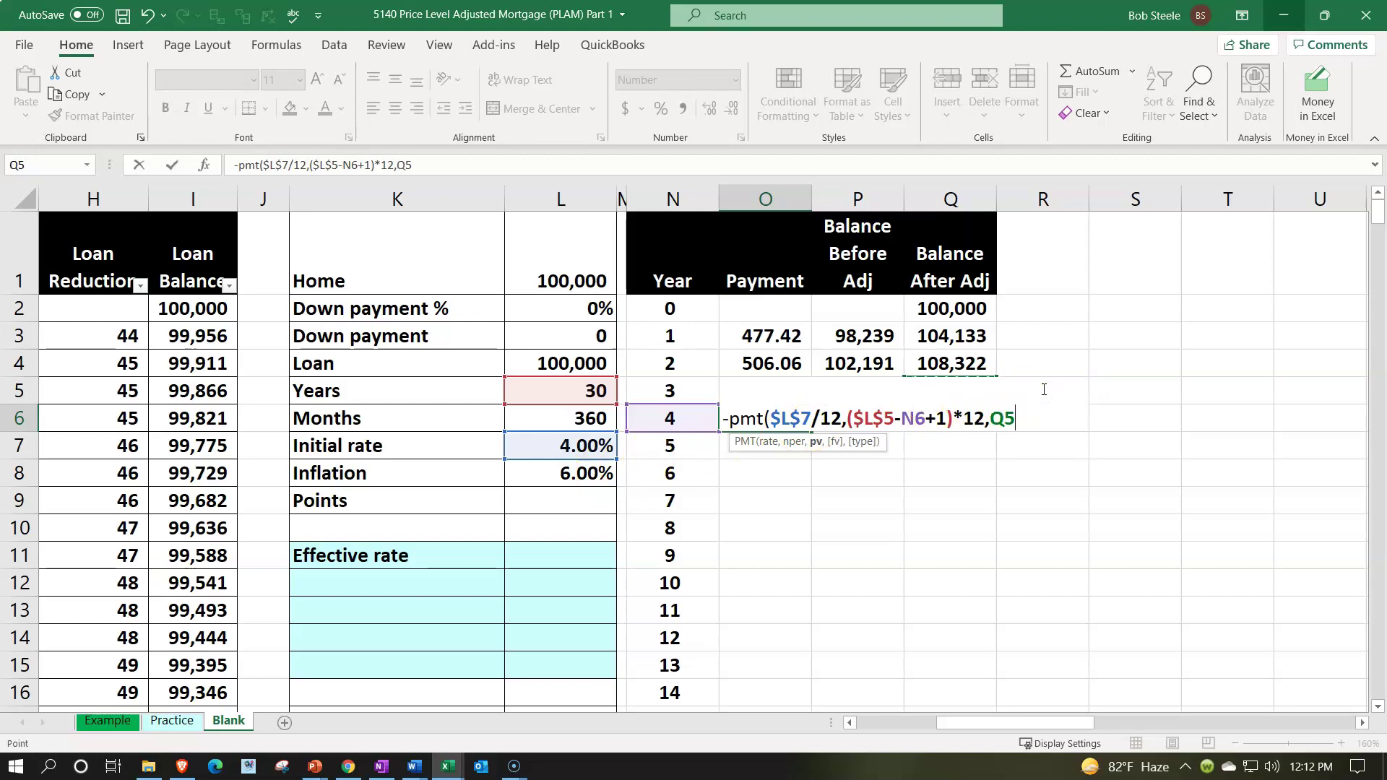
{"action": "key", "text": "Return"}
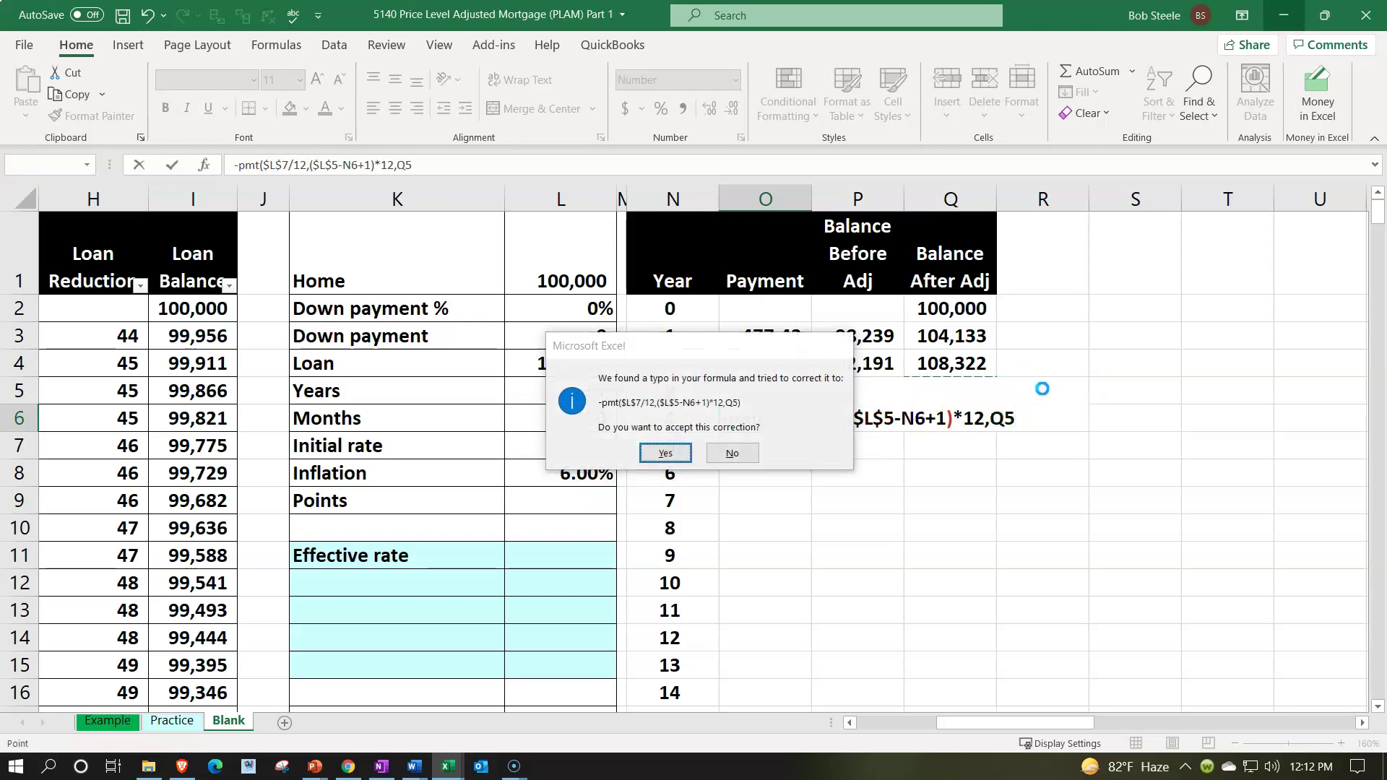
{"action": "key", "text": "Return"}
Start the year 4 Balance Before Adj formula in P6 as an FV function with the absolute monthly rate $L$7/12.
{"action": "key", "text": "Right"}
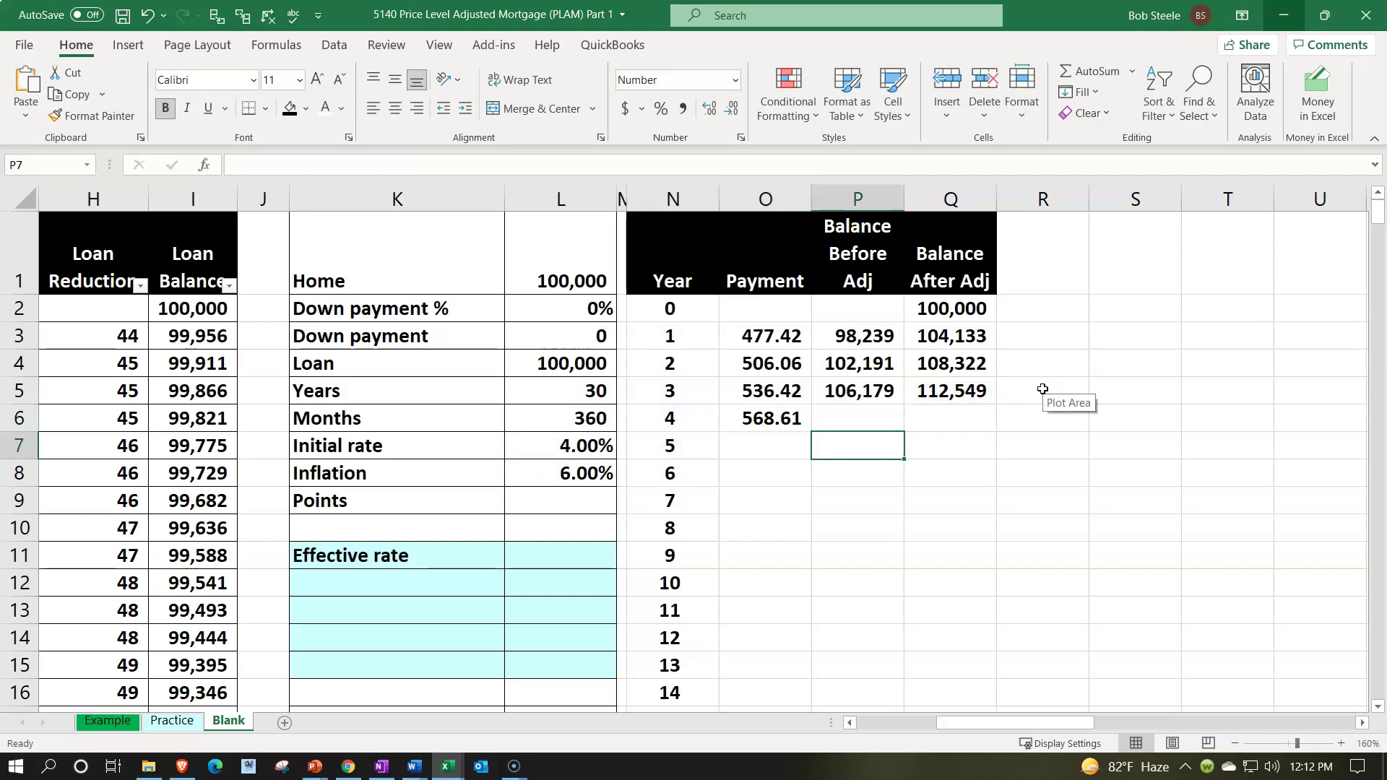
{"action": "key", "text": "Up"}
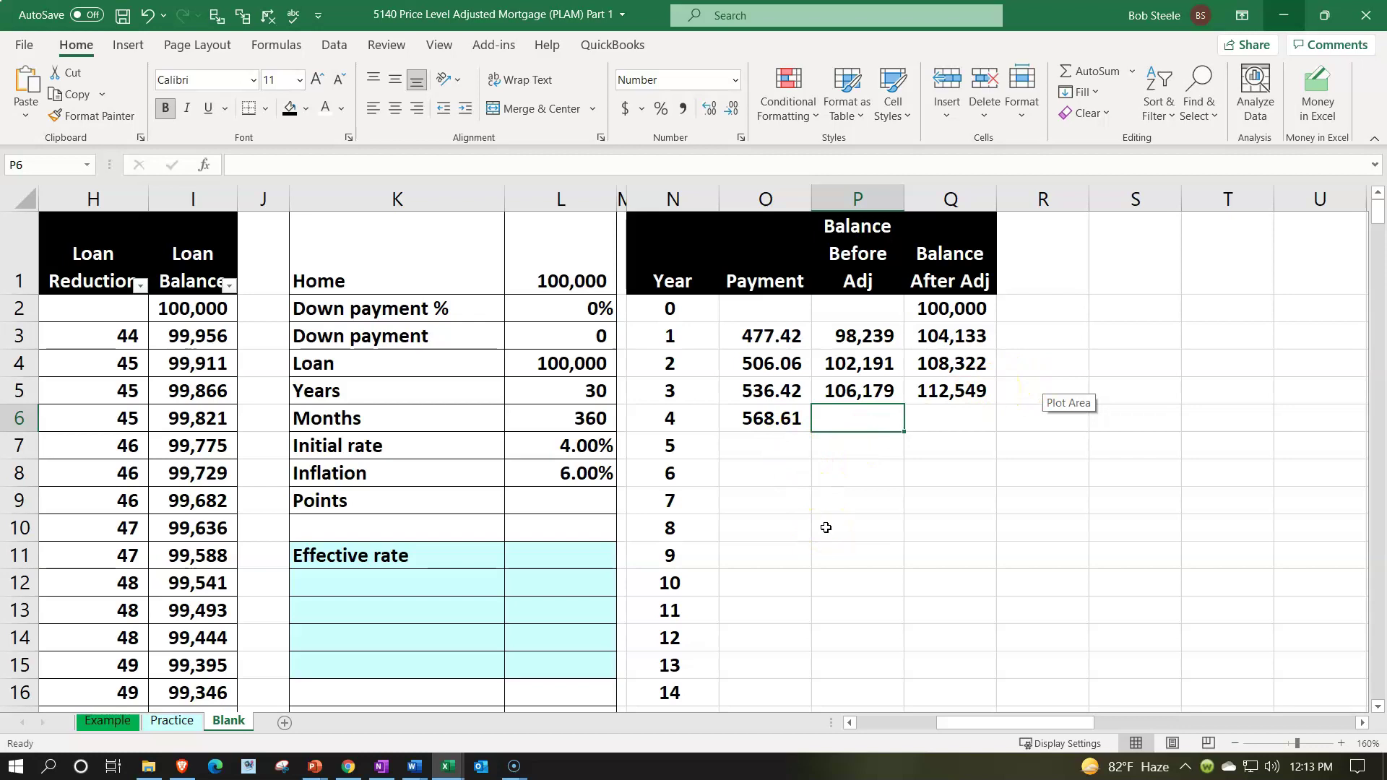
{"action": "type", "text": "=fv"}
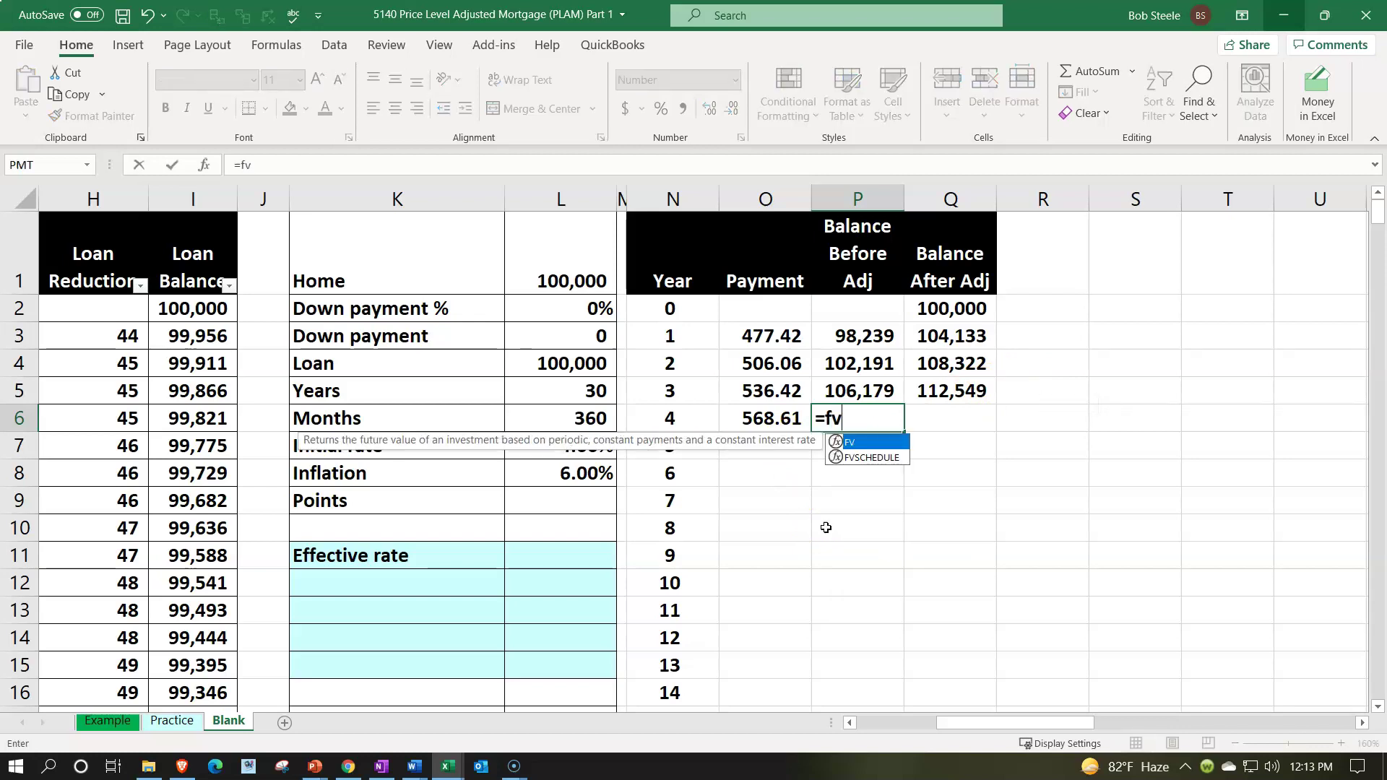
{"action": "type", "text": "("}
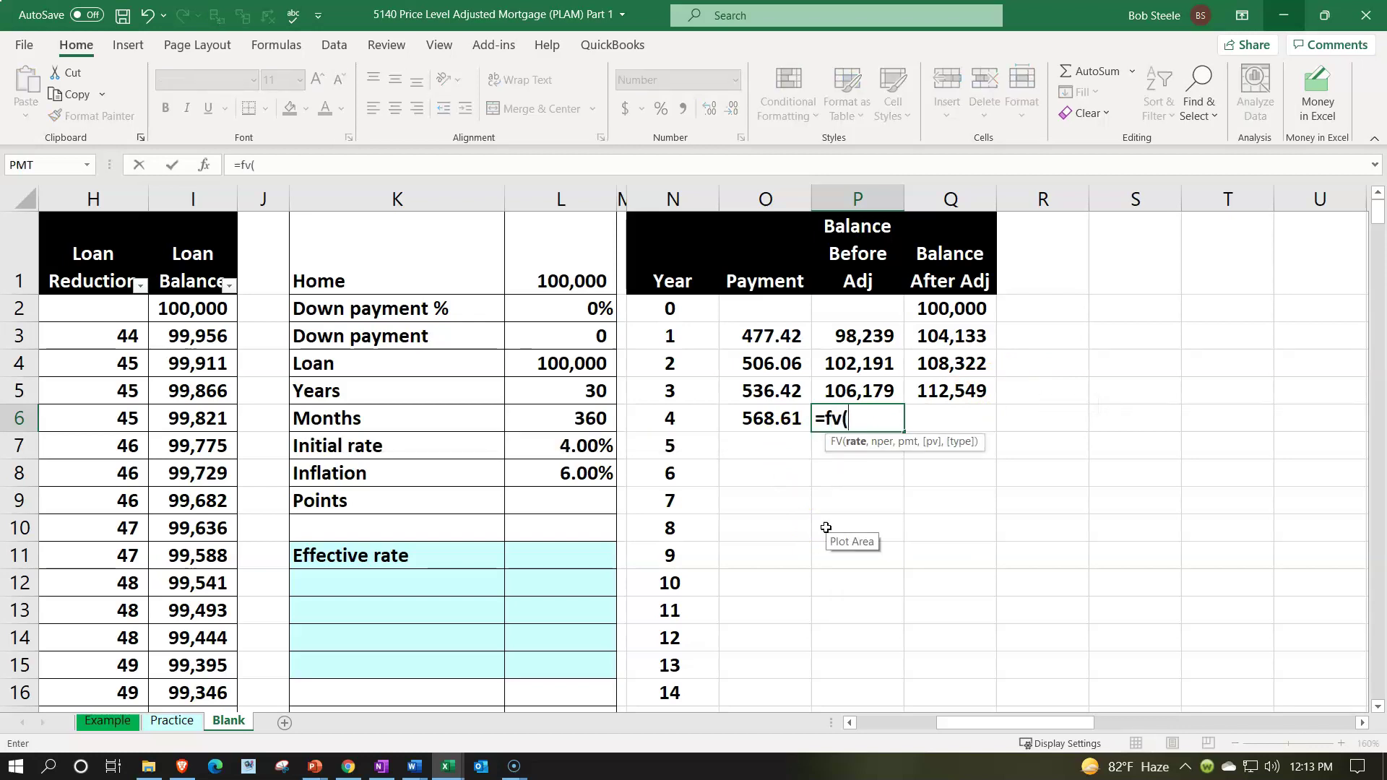
{"action": "key", "text": "Left"}
{"action": "key", "text": "Left"}
{"action": "key", "text": "Left"}
{"action": "key", "text": "Left"}
{"action": "key", "text": "Down"}
{"action": "key", "text": "F4"}
{"action": "type", "text": "/"}
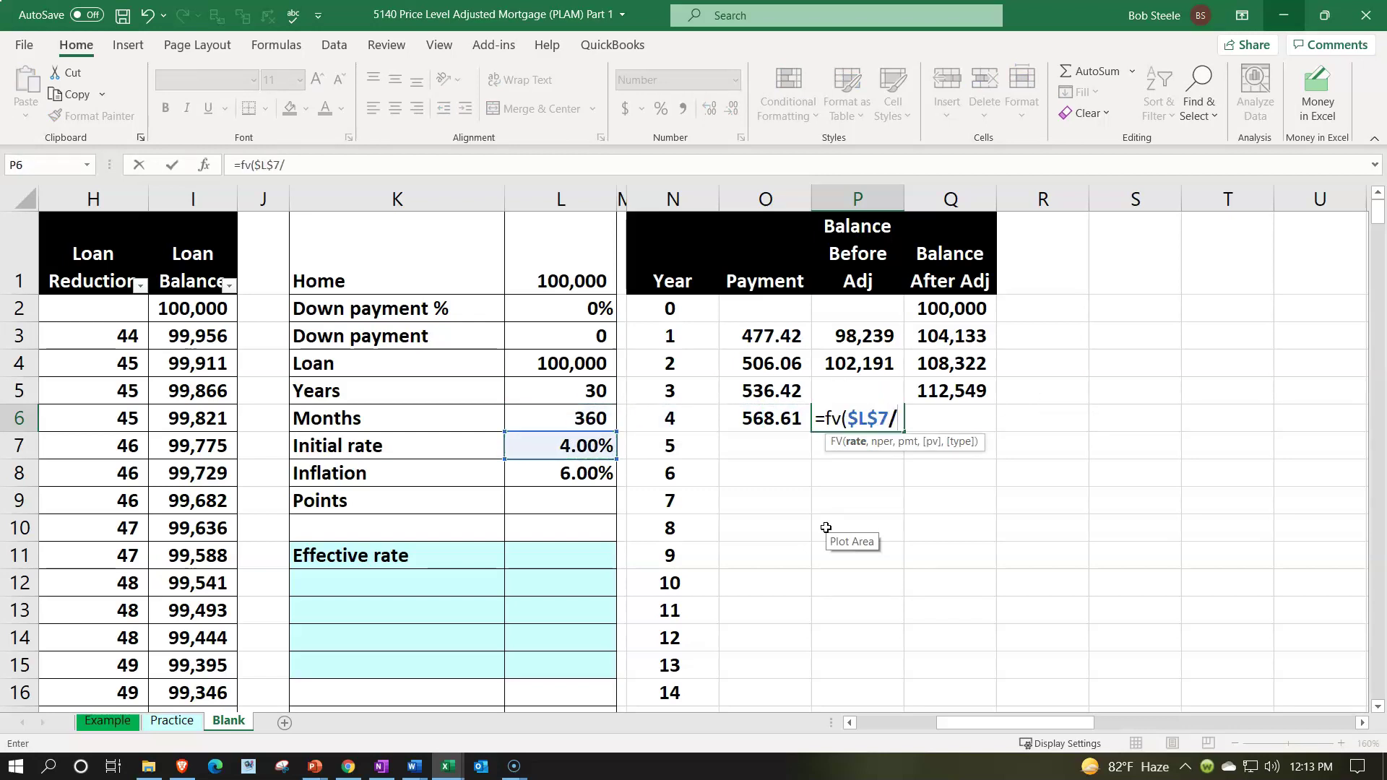
{"action": "type", "text": "12,"}
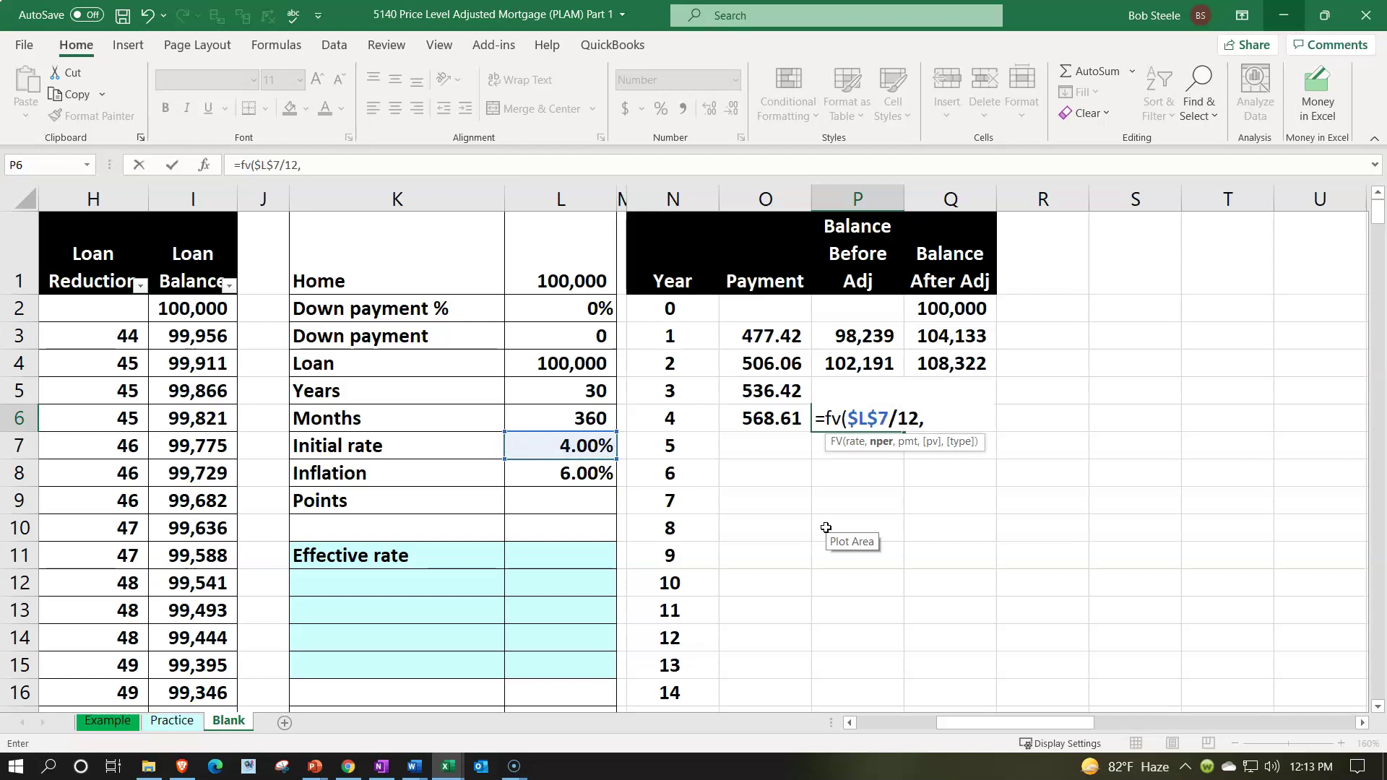
Finish the P6 FV formula with 12 periods, the payment in O6 and the negative present value -Q5.
{"action": "type", "text": "12,"}
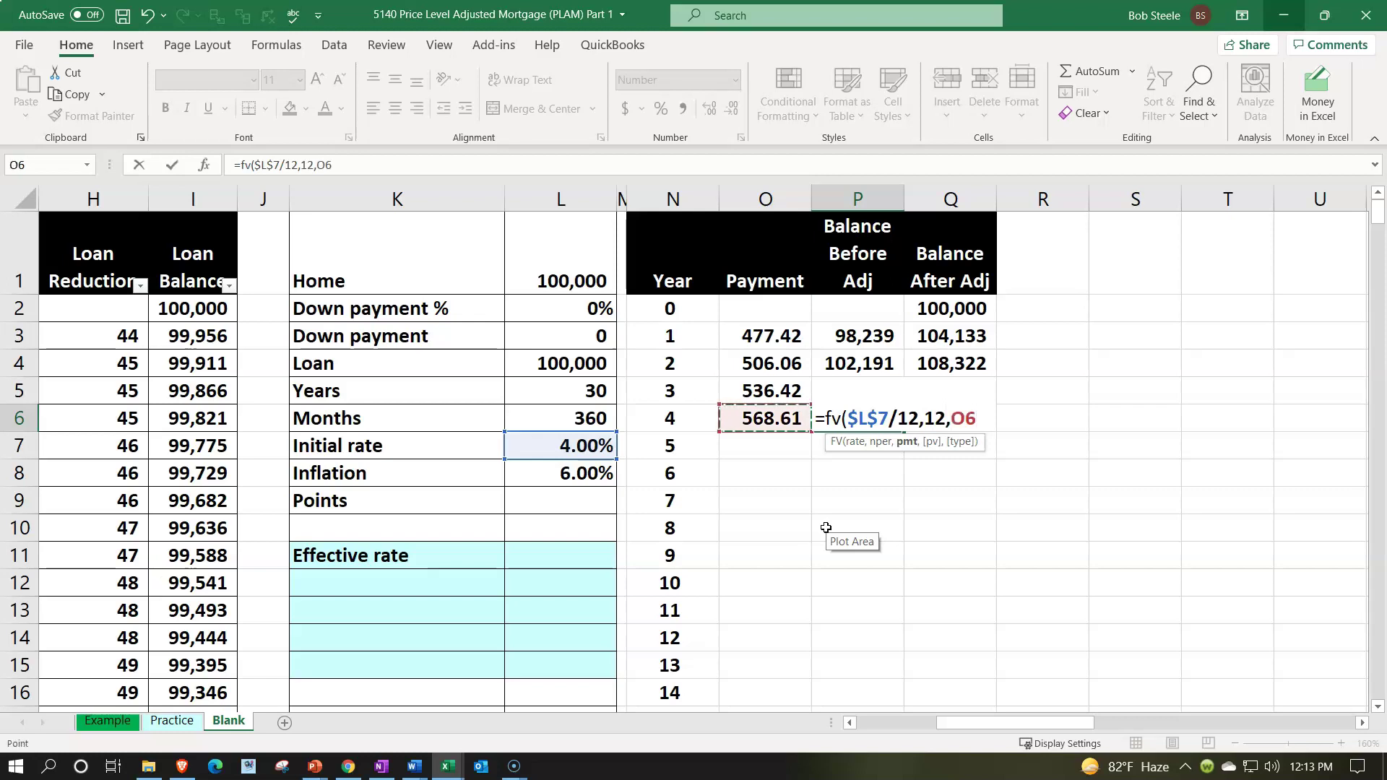
{"action": "type", "text": ",-"}
{"action": "key", "text": "Up"}
{"action": "key", "text": "Right"}
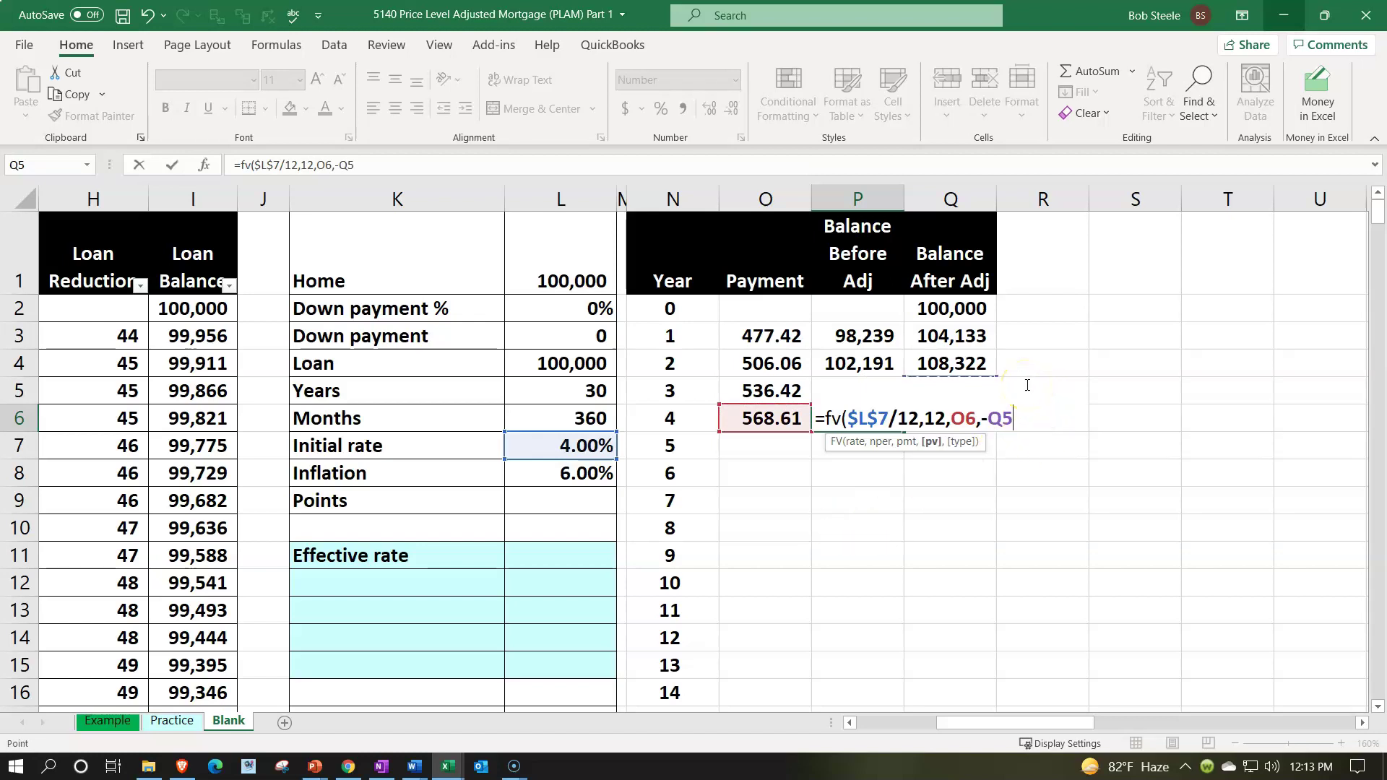
{"action": "key", "text": "Return"}
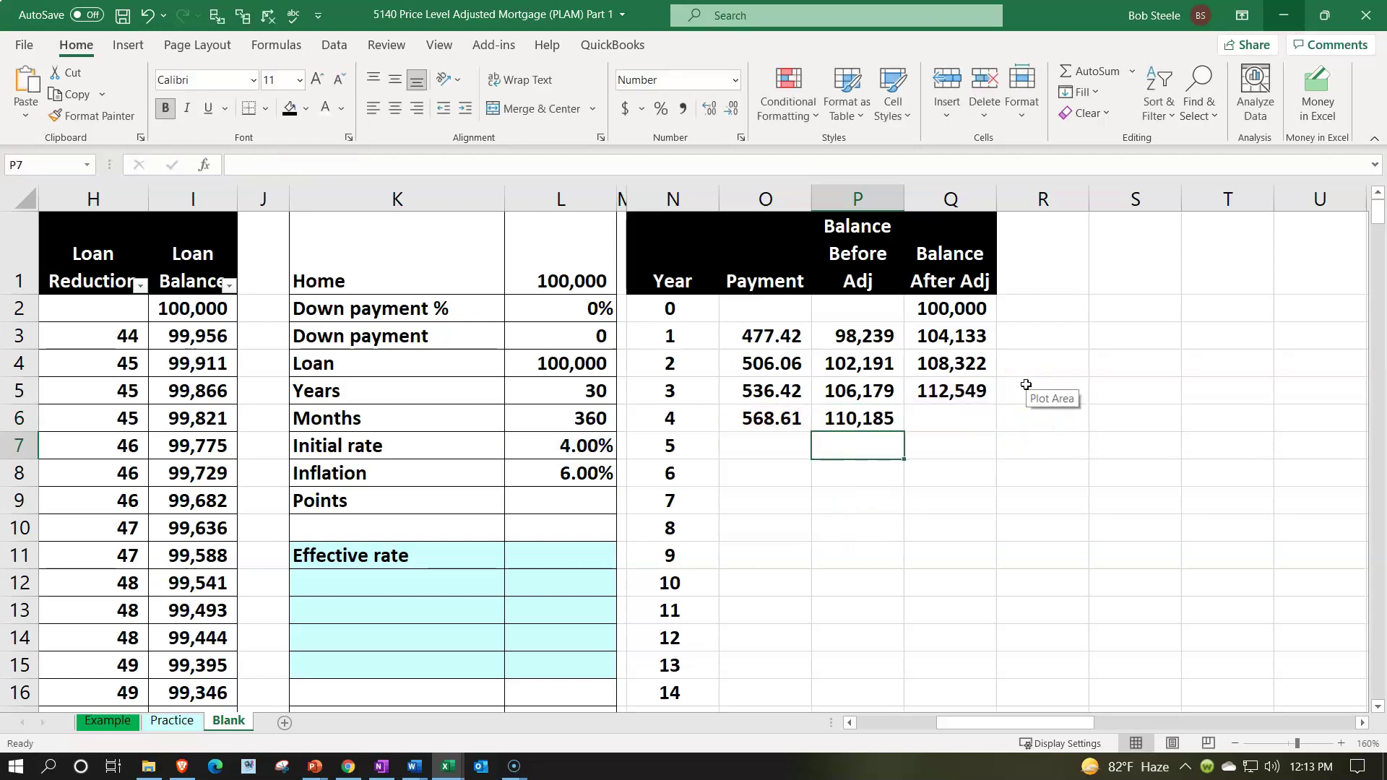
Enter the year 4 Balance After Adj formula =P6*(L8+1) in Q6, applying the inflation rate to the balance before adjustment.
{"action": "key", "text": "Up"}
{"action": "key", "text": "Right"}
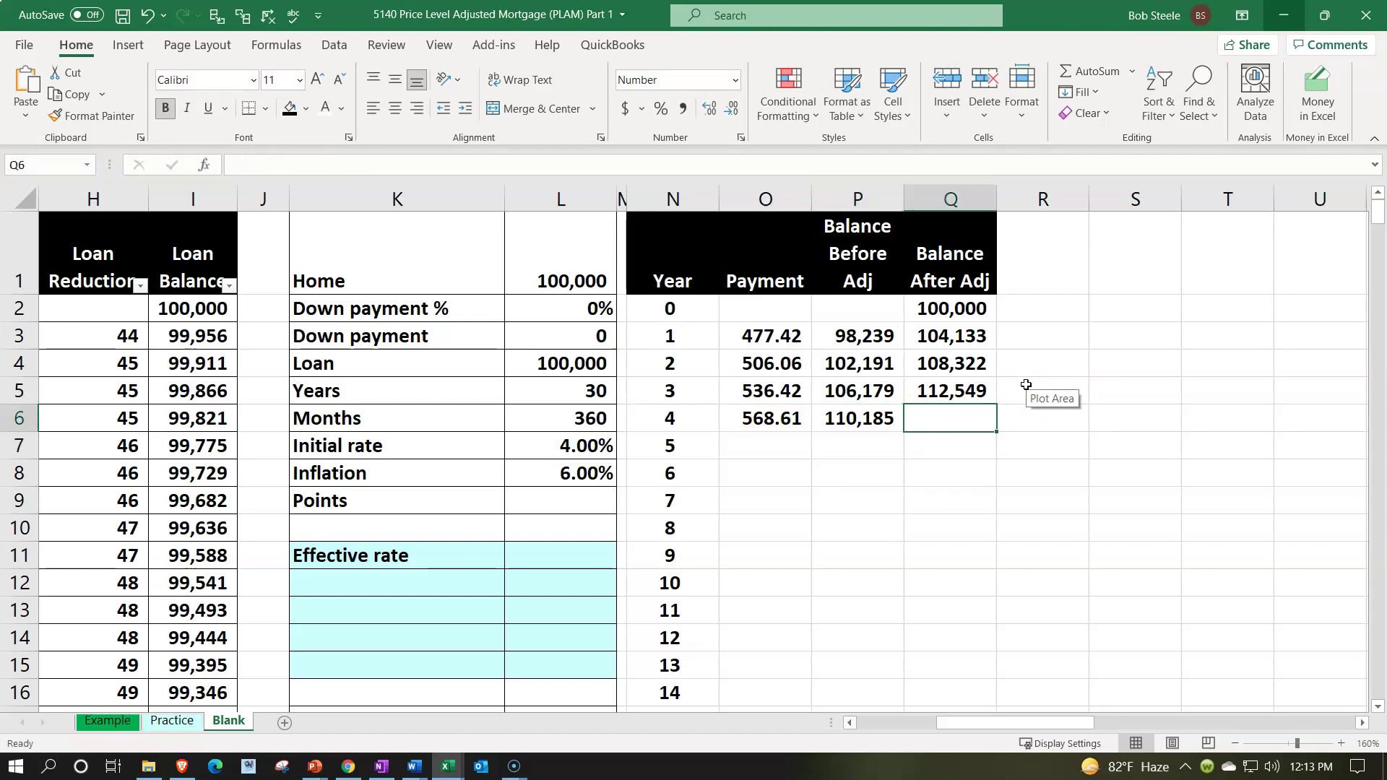
{"action": "type", "text": "="}
{"action": "key", "text": "Left"}
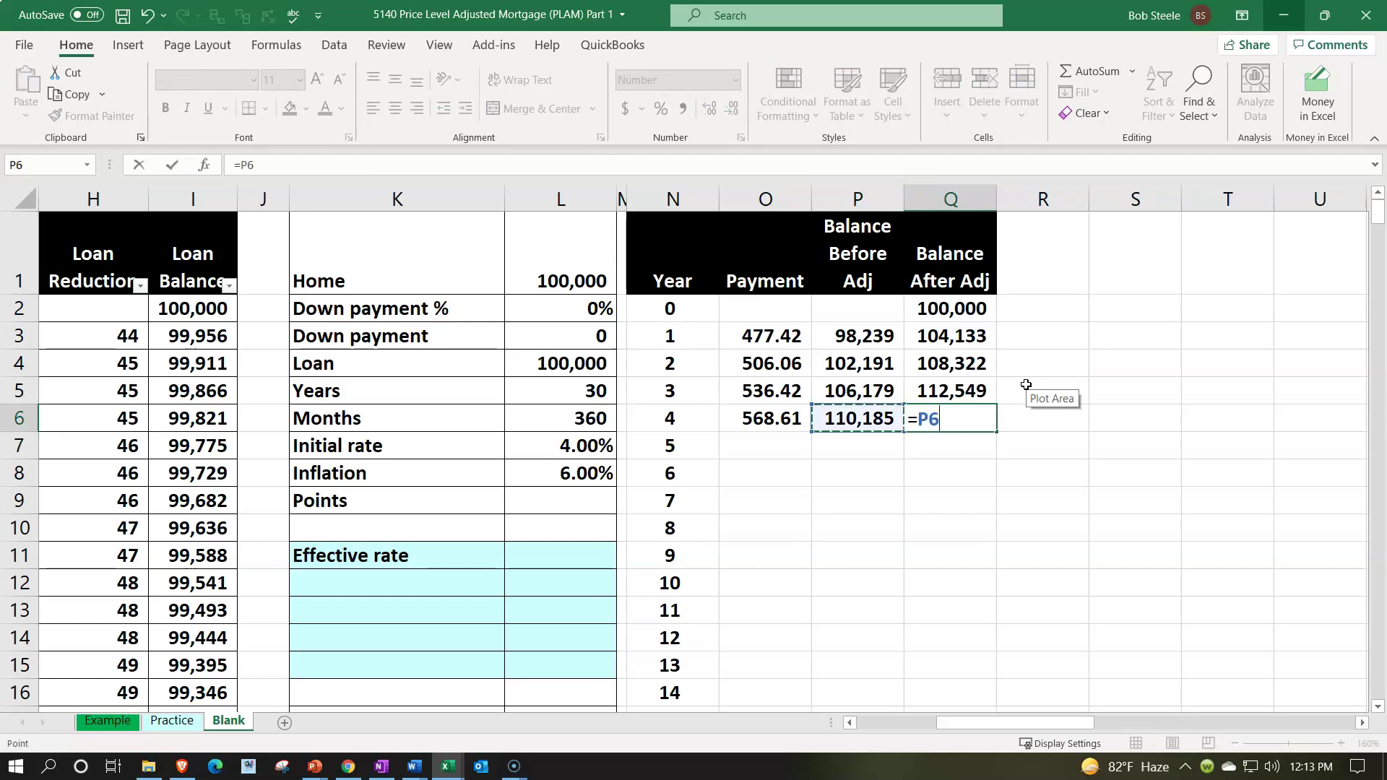
{"action": "type", "text": "*("}
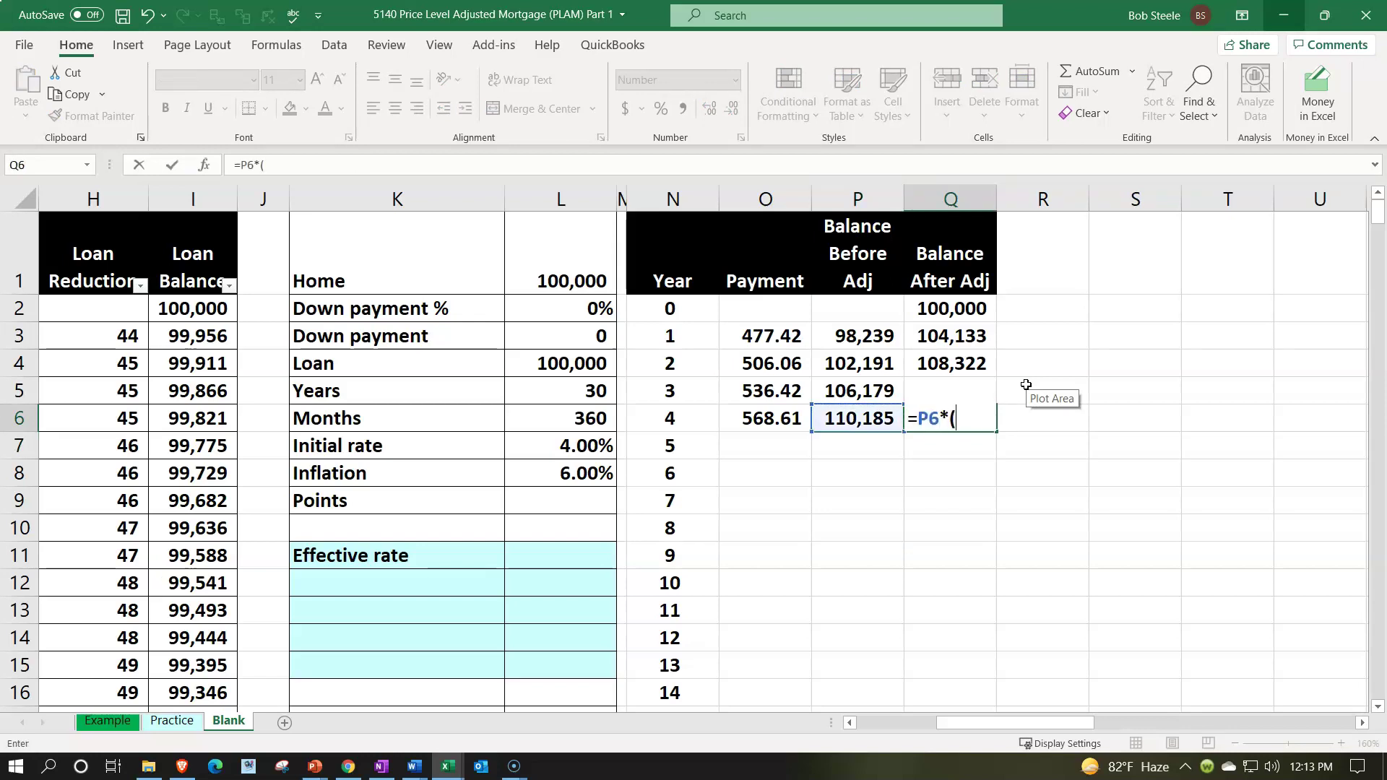
{"action": "key", "text": "Left"}
{"action": "key", "text": "Left"}
{"action": "key", "text": "Left"}
{"action": "key", "text": "Left"}
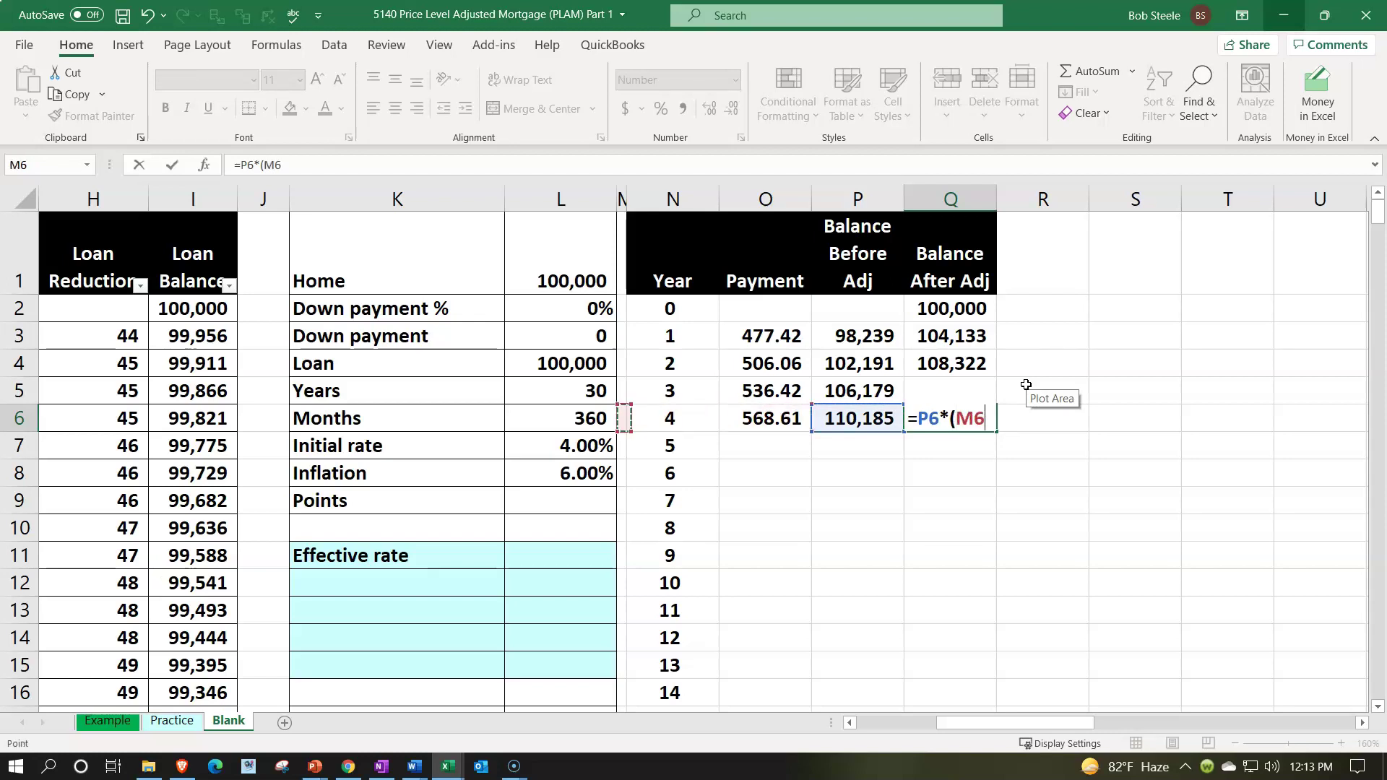
{"action": "key", "text": "Down"}
{"action": "key", "text": "Down"}
{"action": "type", "text": "+"}
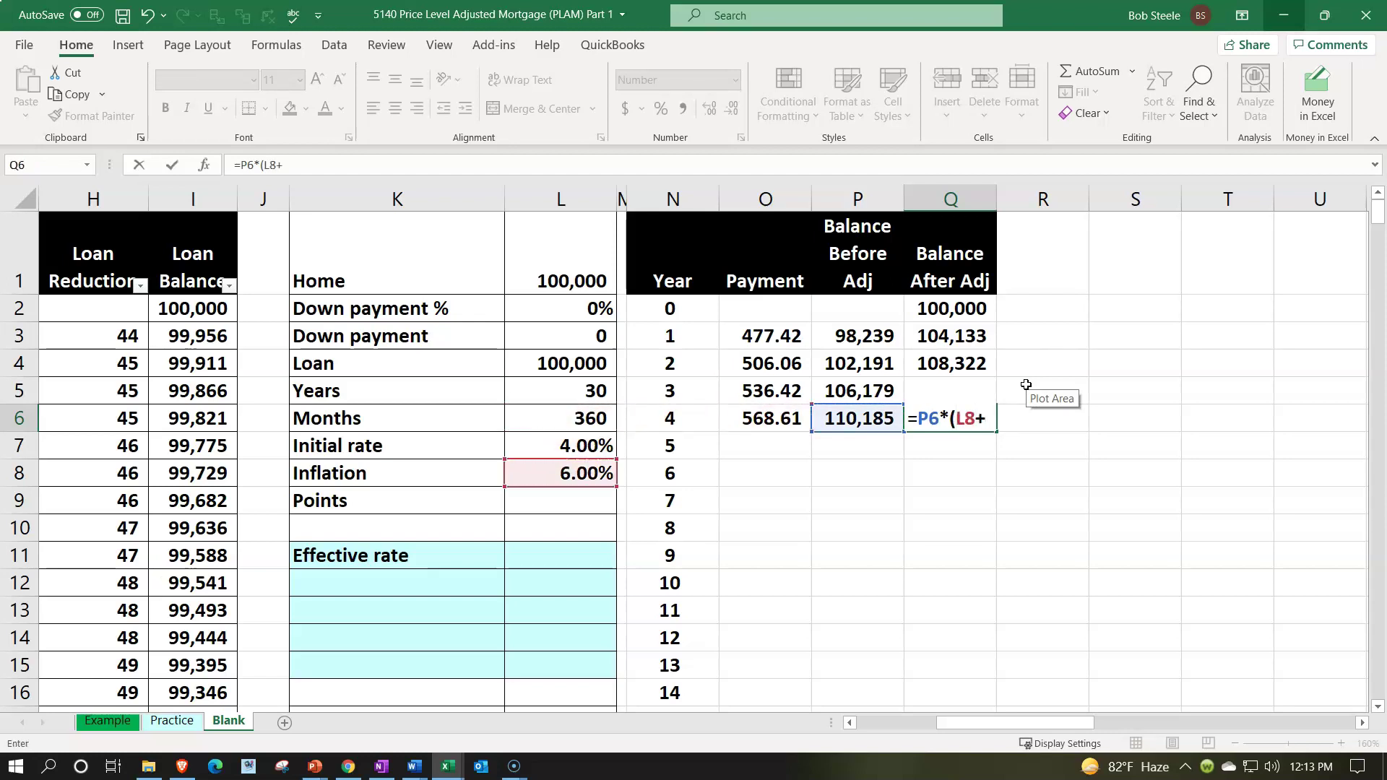
{"action": "type", "text": "1)"}
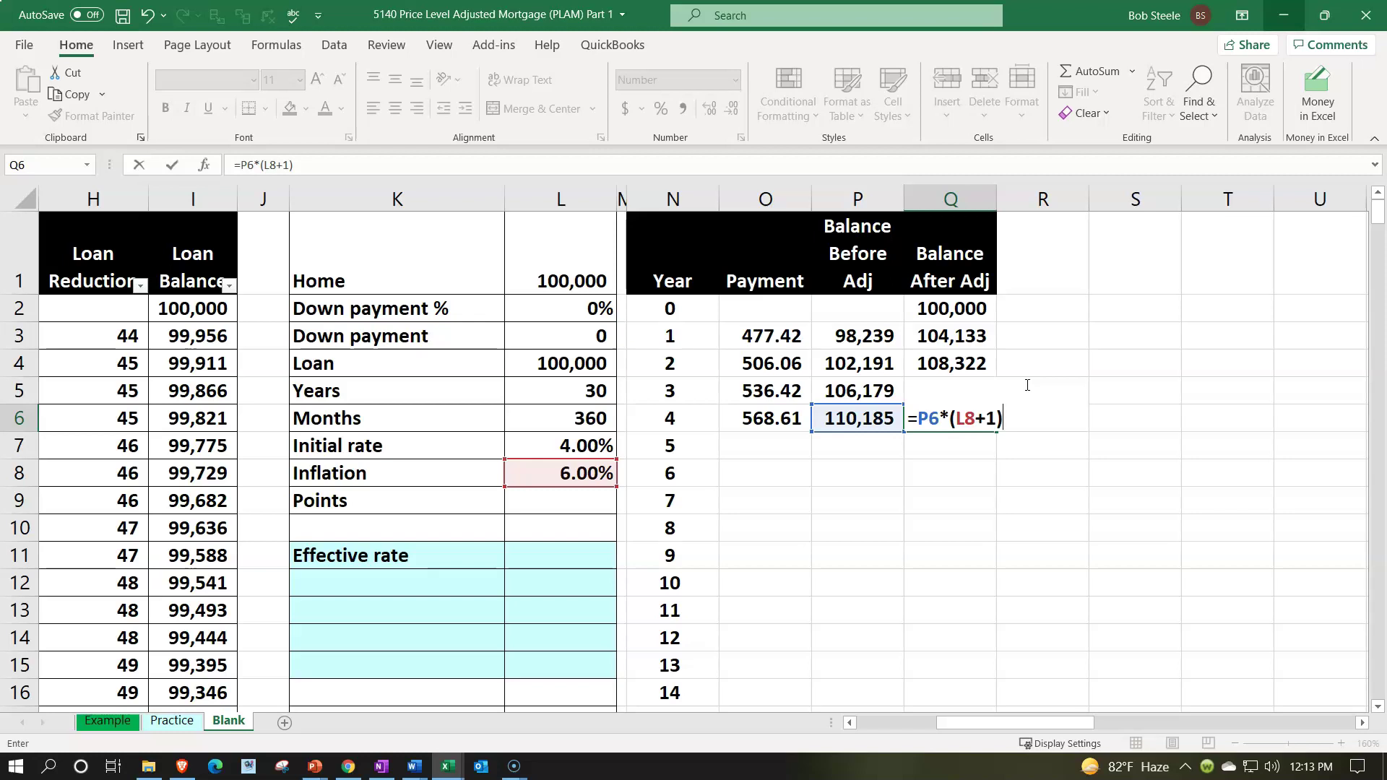
{"action": "key", "text": "Return"}
Start the year 5 Payment formula in O7 as a negative PMT function with the absolute monthly rate $L$7/12.
{"action": "key", "text": "Left"}
{"action": "key", "text": "Left"}
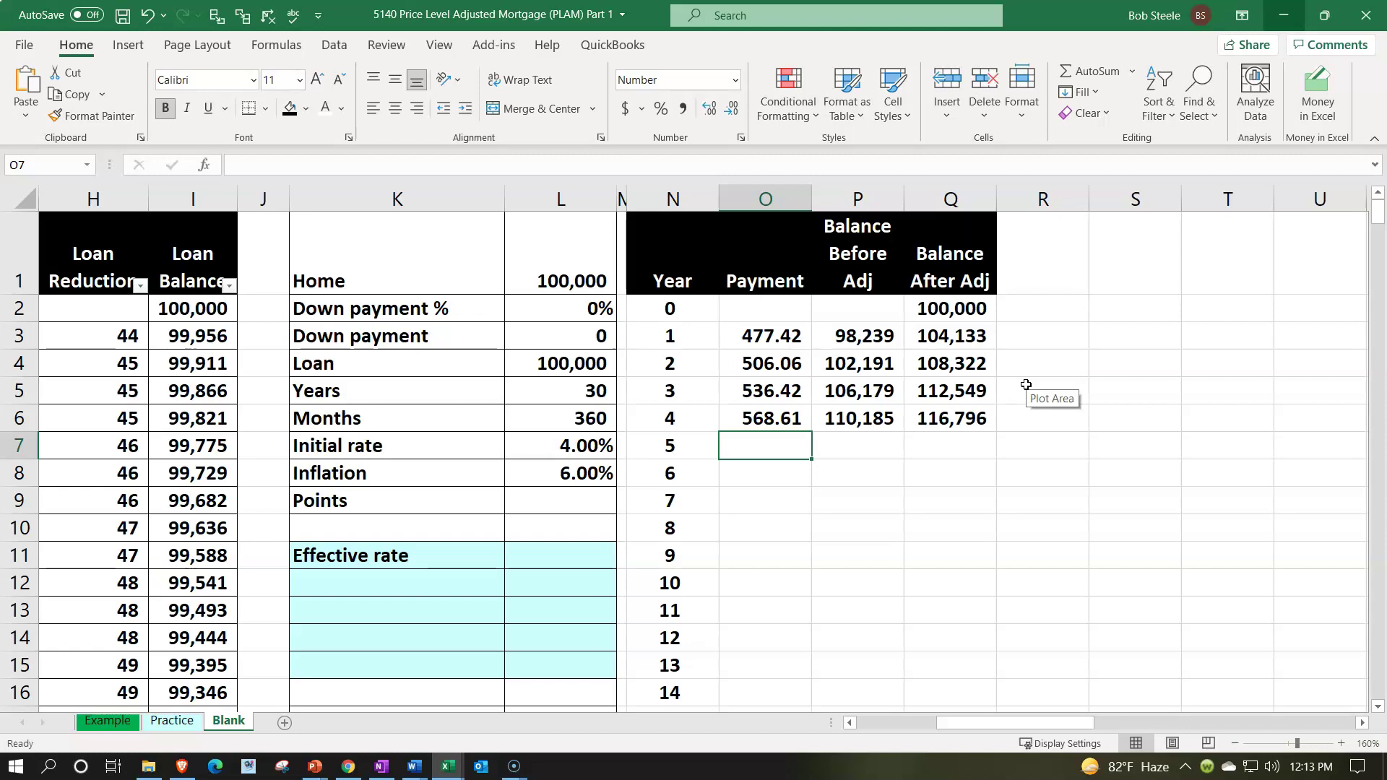
{"action": "type", "text": "-pmt"}
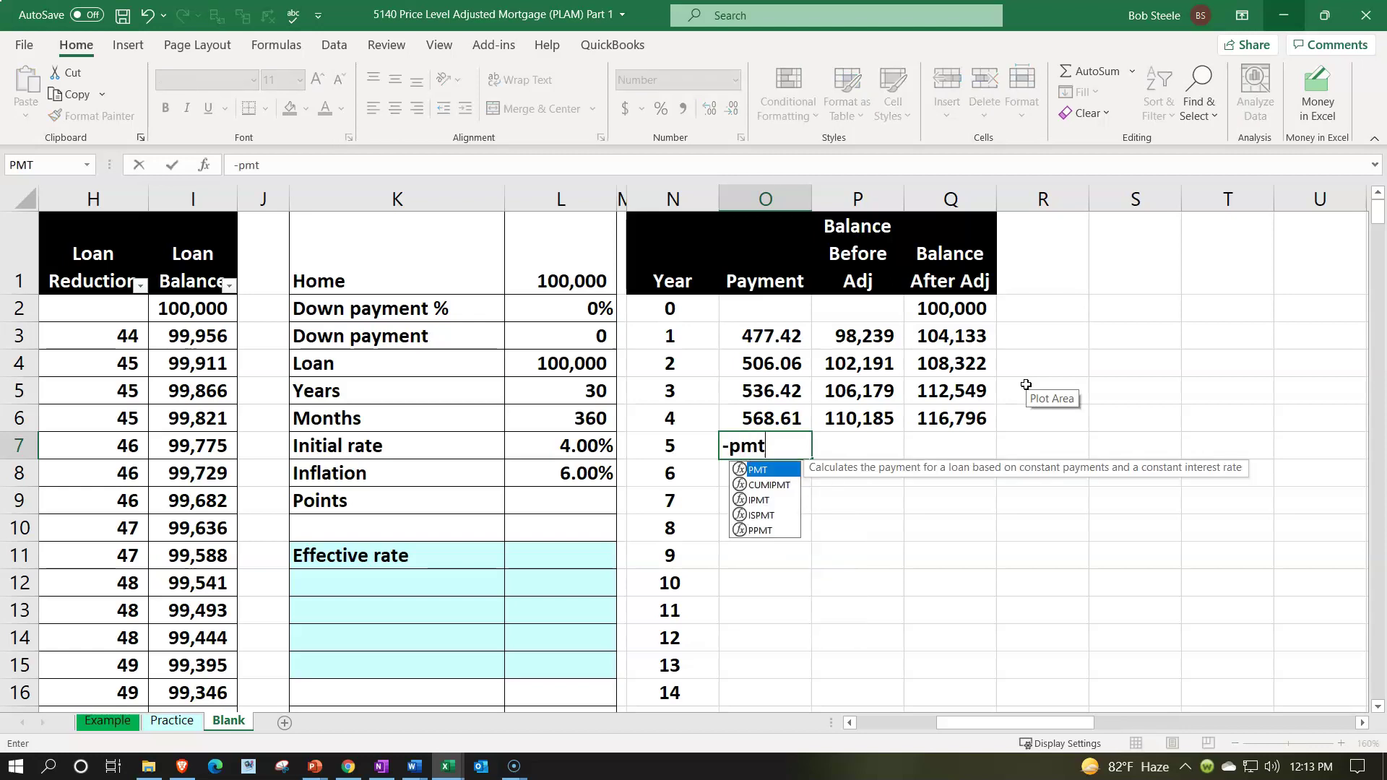
{"action": "type", "text": "("}
{"action": "key", "text": "Left"}
{"action": "key", "text": "Left"}
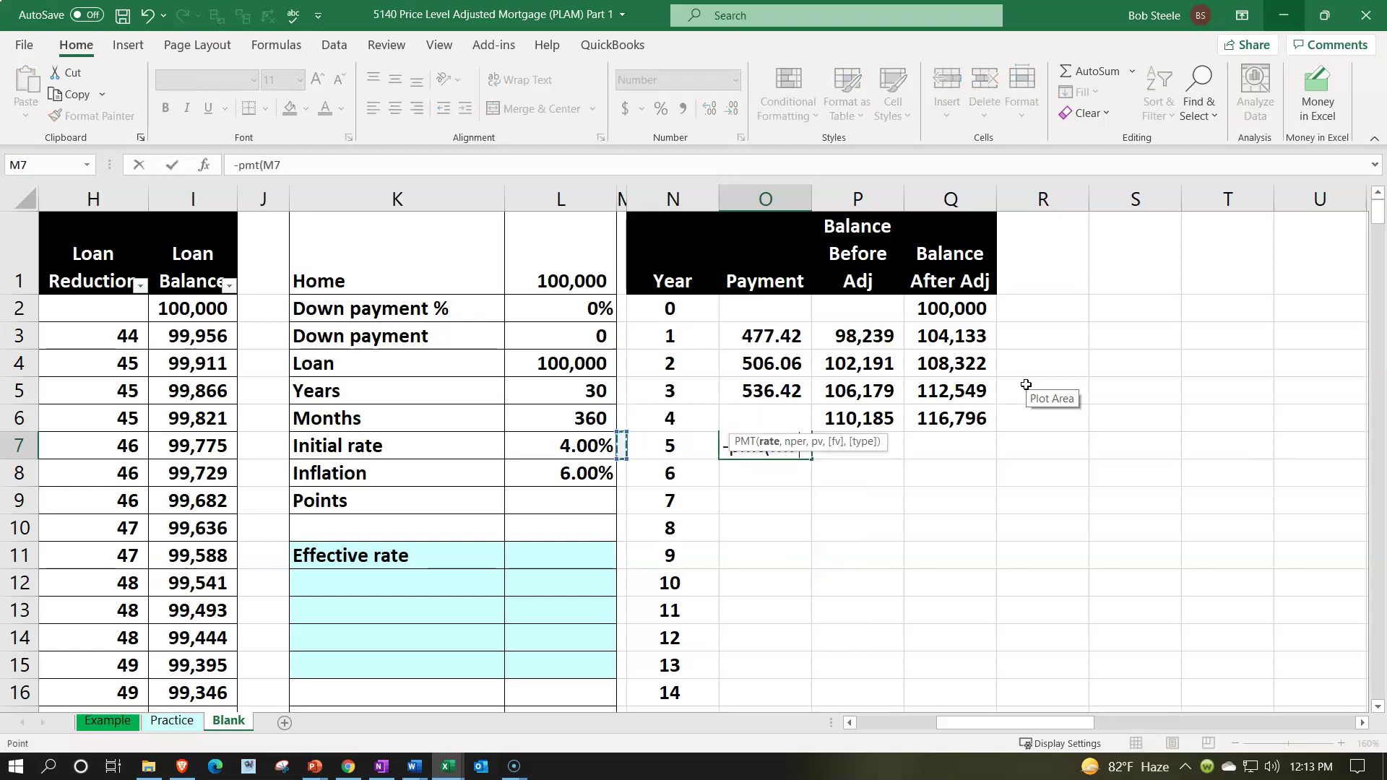
{"action": "key", "text": "Left"}
{"action": "key", "text": "F4"}
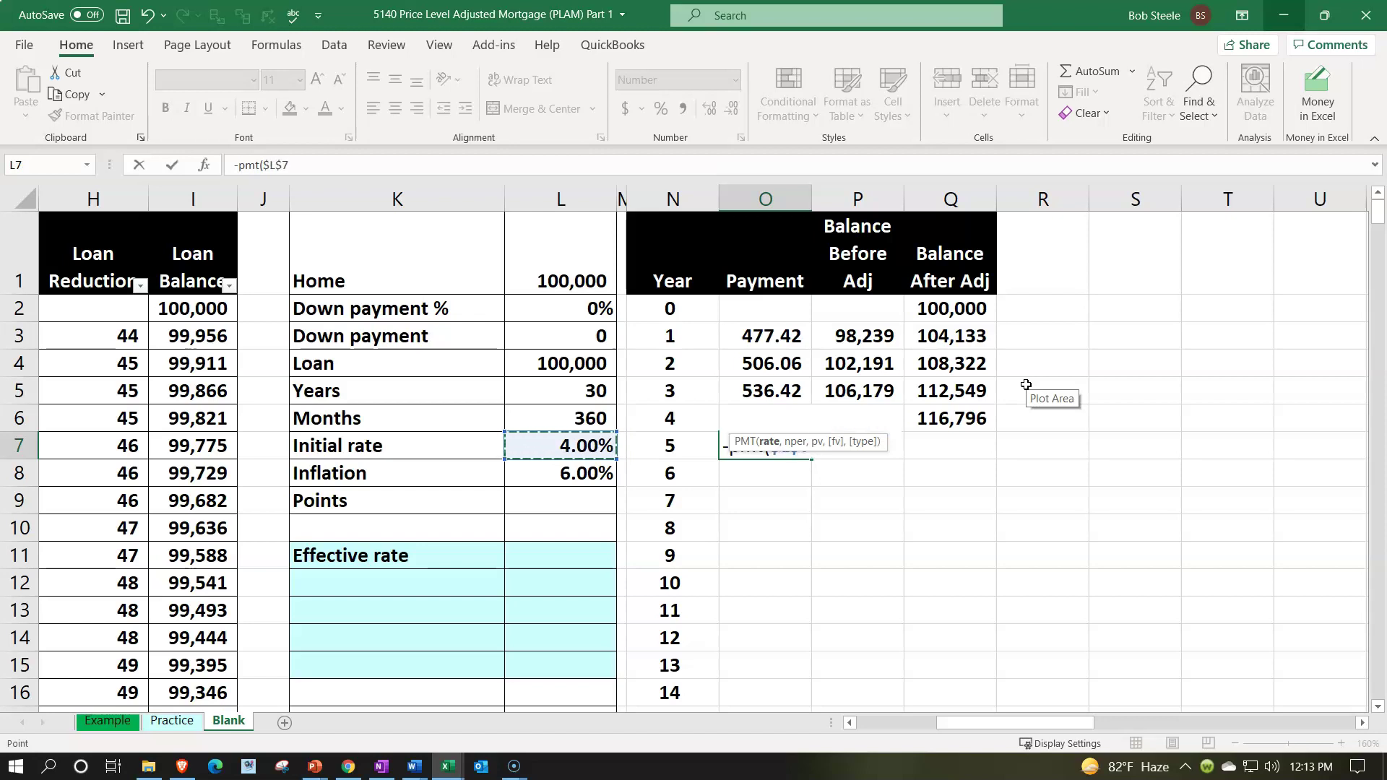
{"action": "type", "text": "/12,"}
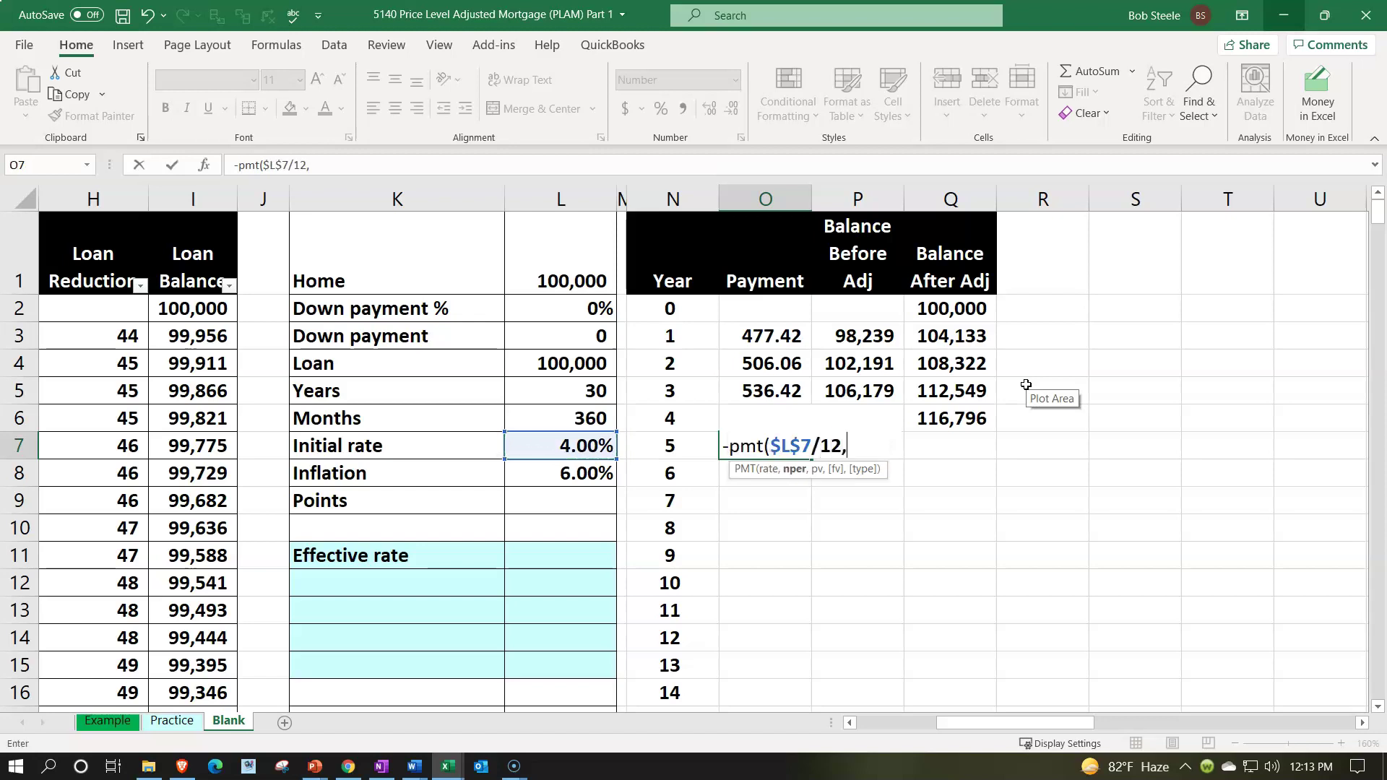
Set the number of periods in the O7 PMT formula to ($L$5-N7+1)*12, with an absolute reference to the loan years.
{"action": "type", "text": "("}
{"action": "key", "text": "Left"}
{"action": "key", "text": "Left"}
{"action": "key", "text": "Left"}
{"action": "key", "text": "Up"}
{"action": "key", "text": "Up"}
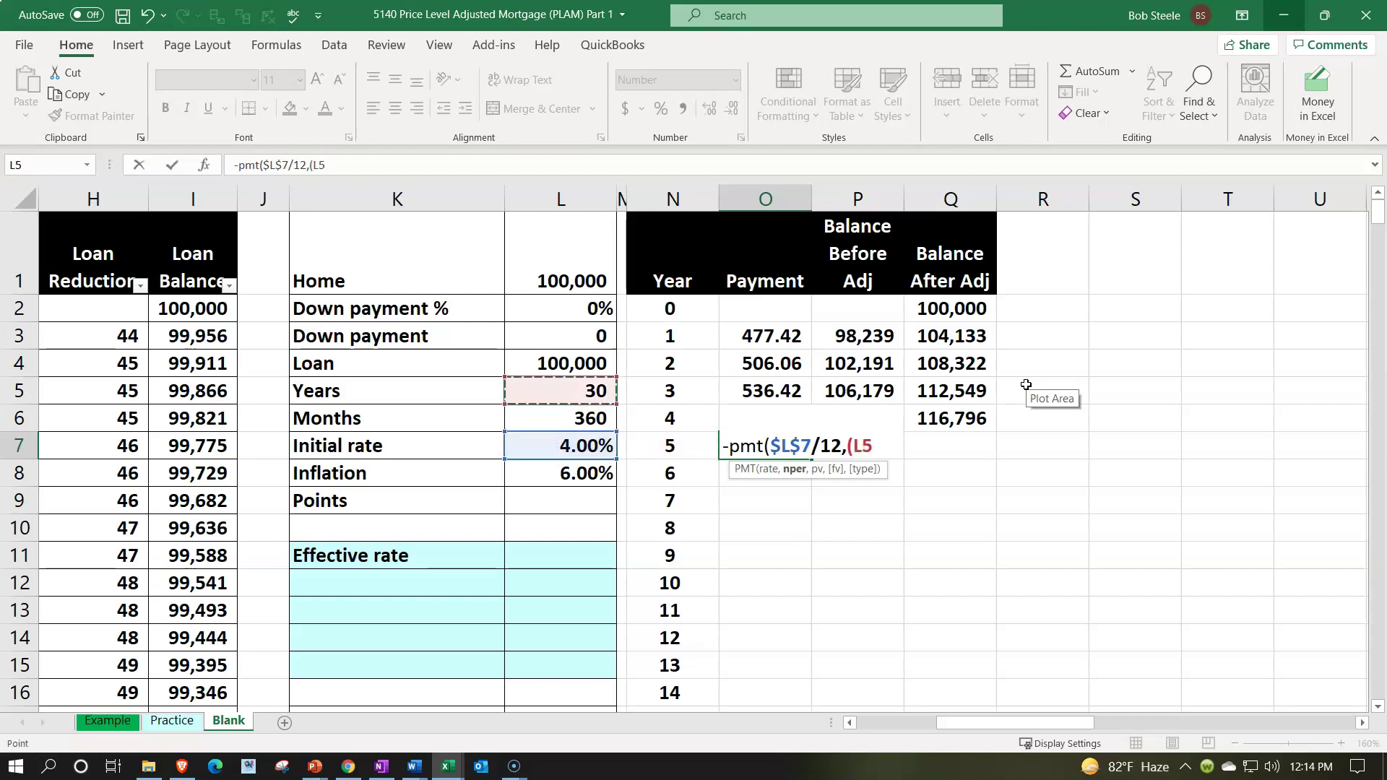
{"action": "key", "text": "F4"}
{"action": "type", "text": "-"}
{"action": "key", "text": "Left"}
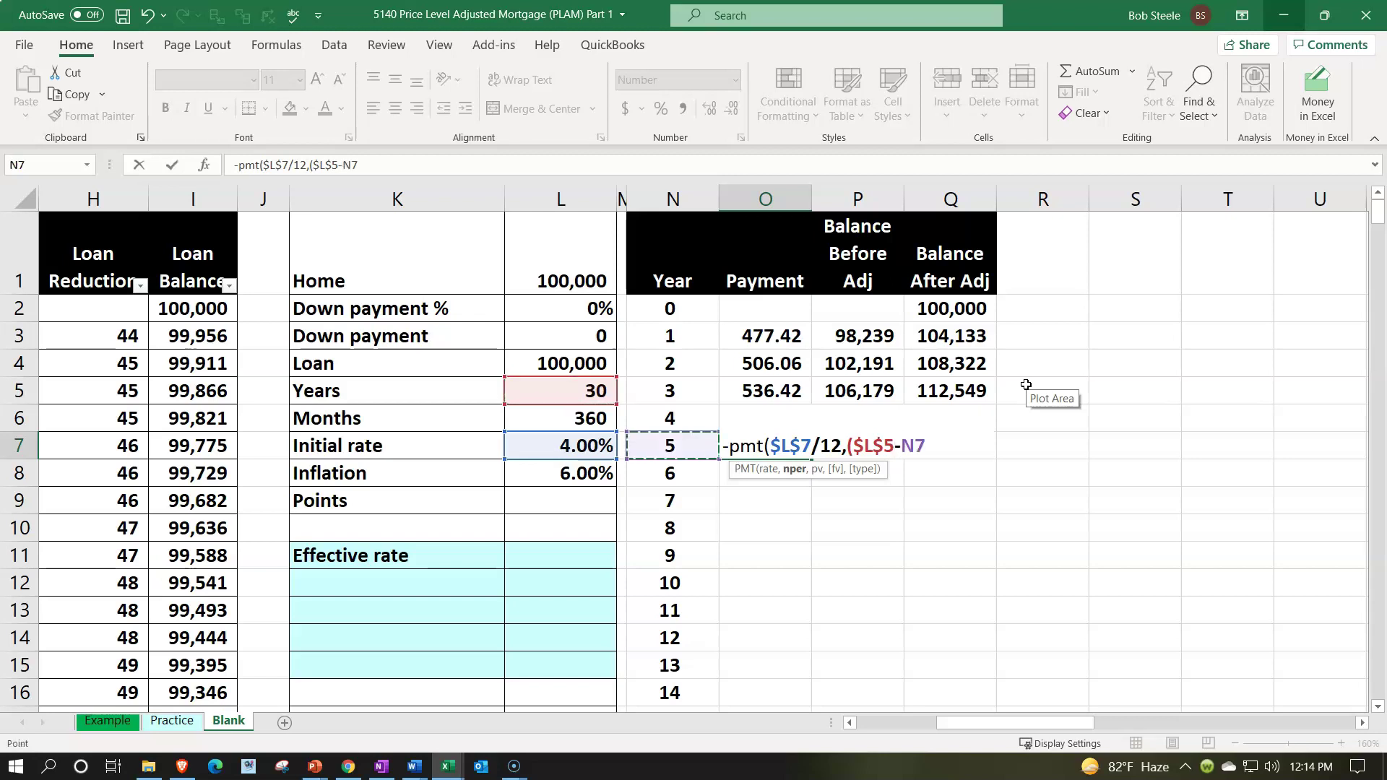
{"action": "type", "text": "+1)*12,"}
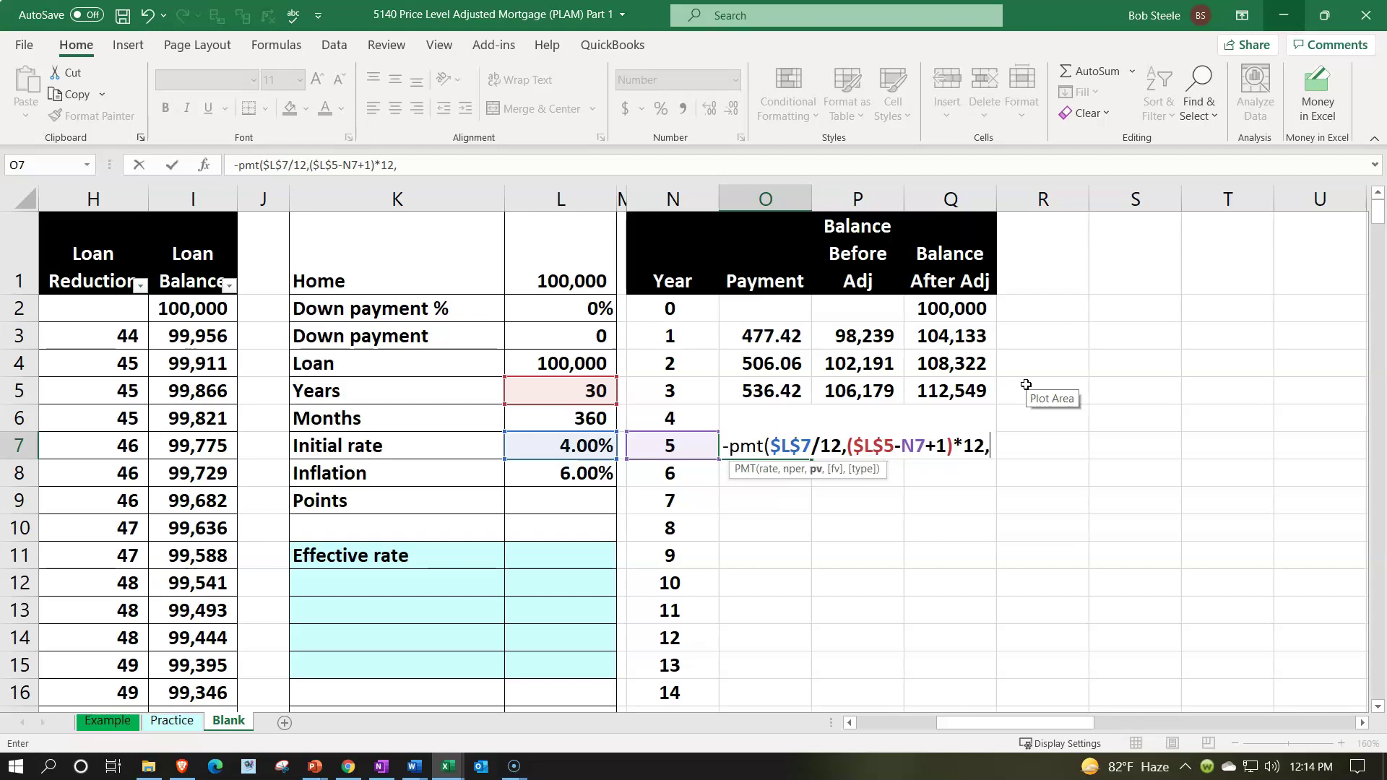
Finish the O7 PMT formula with the year 4 adjusted balance in Q6 as the present value.
{"action": "key", "text": "Up"}
{"action": "key", "text": "Right"}
{"action": "key", "text": "Right"}
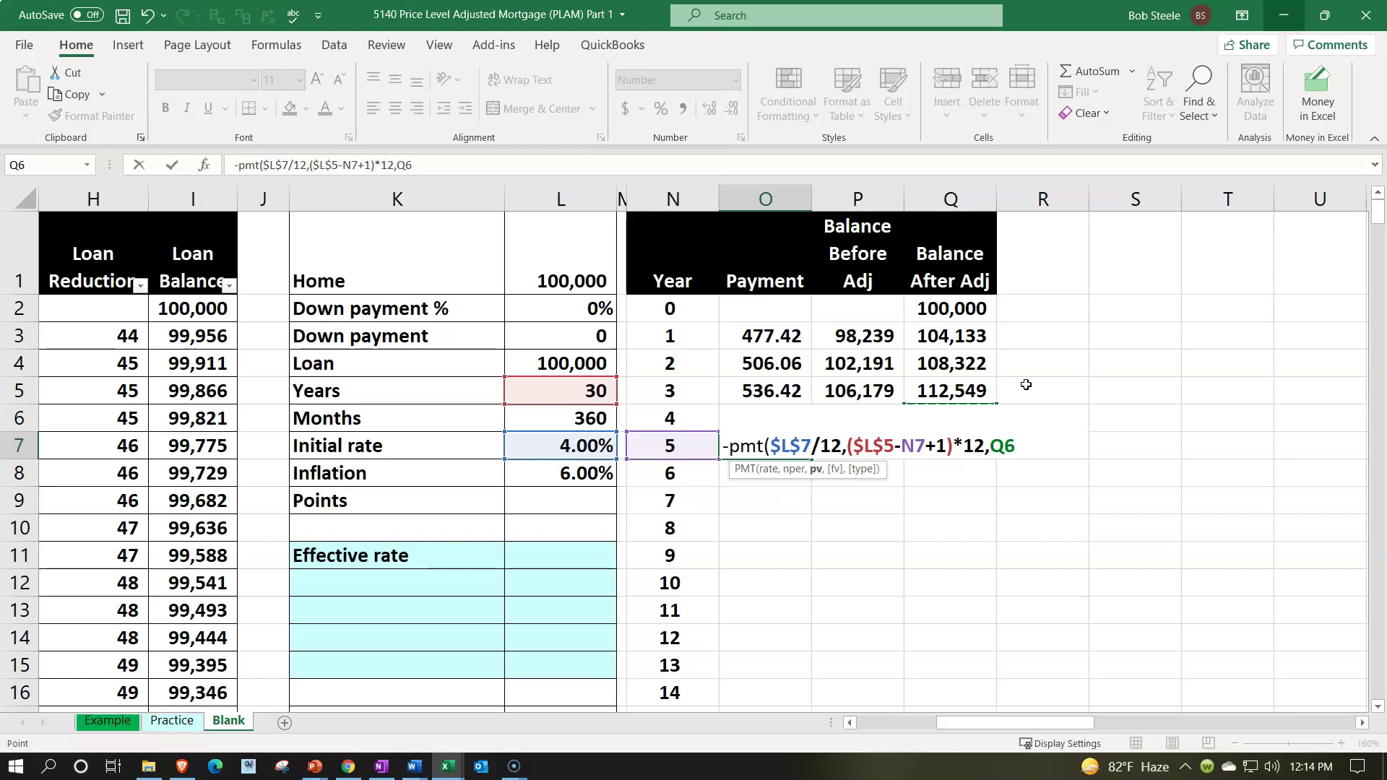
{"action": "type", "text": ")"}
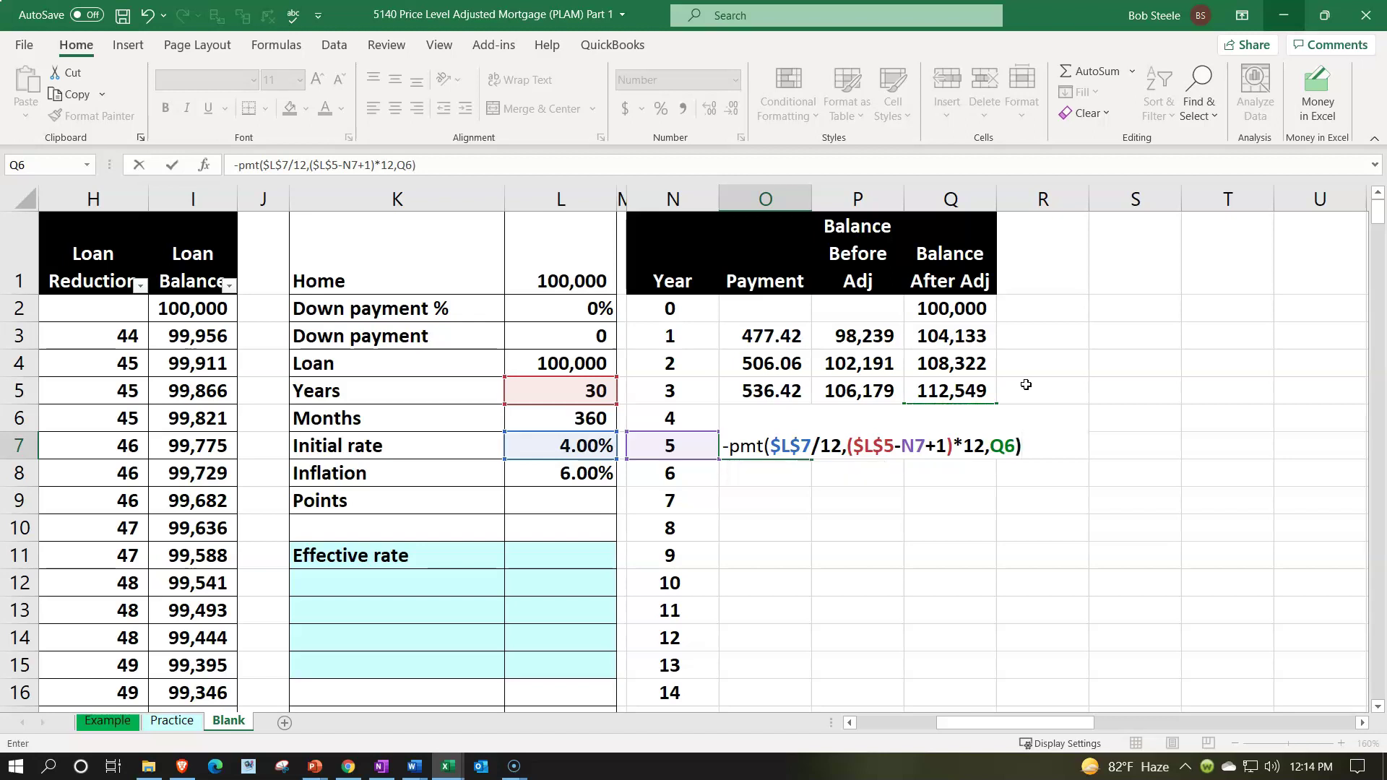
{"action": "key", "text": "Tab"}
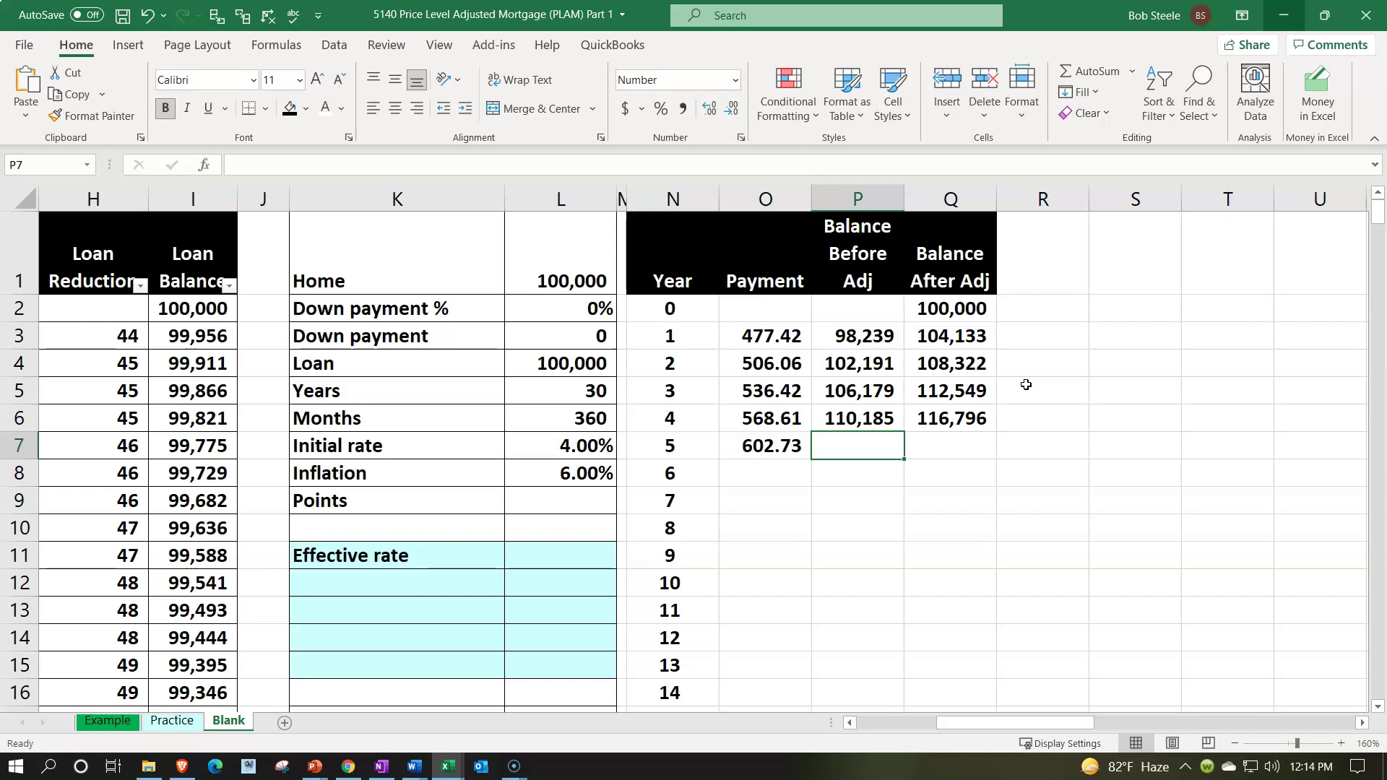
Start the year 5 Balance Before Adj formula in P7 as an FV function with the absolute monthly rate $L$7/12.
{"action": "type", "text": "="}
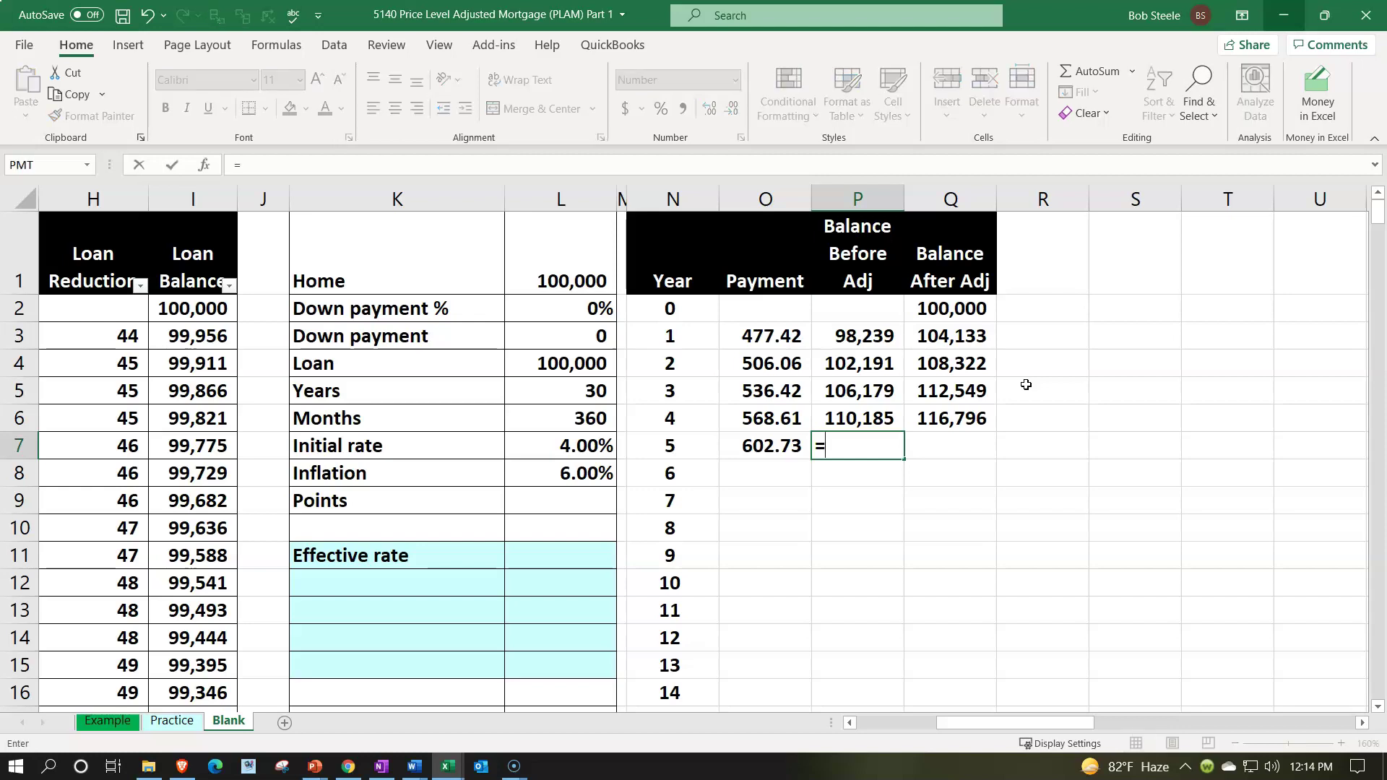
{"action": "type", "text": "fv("}
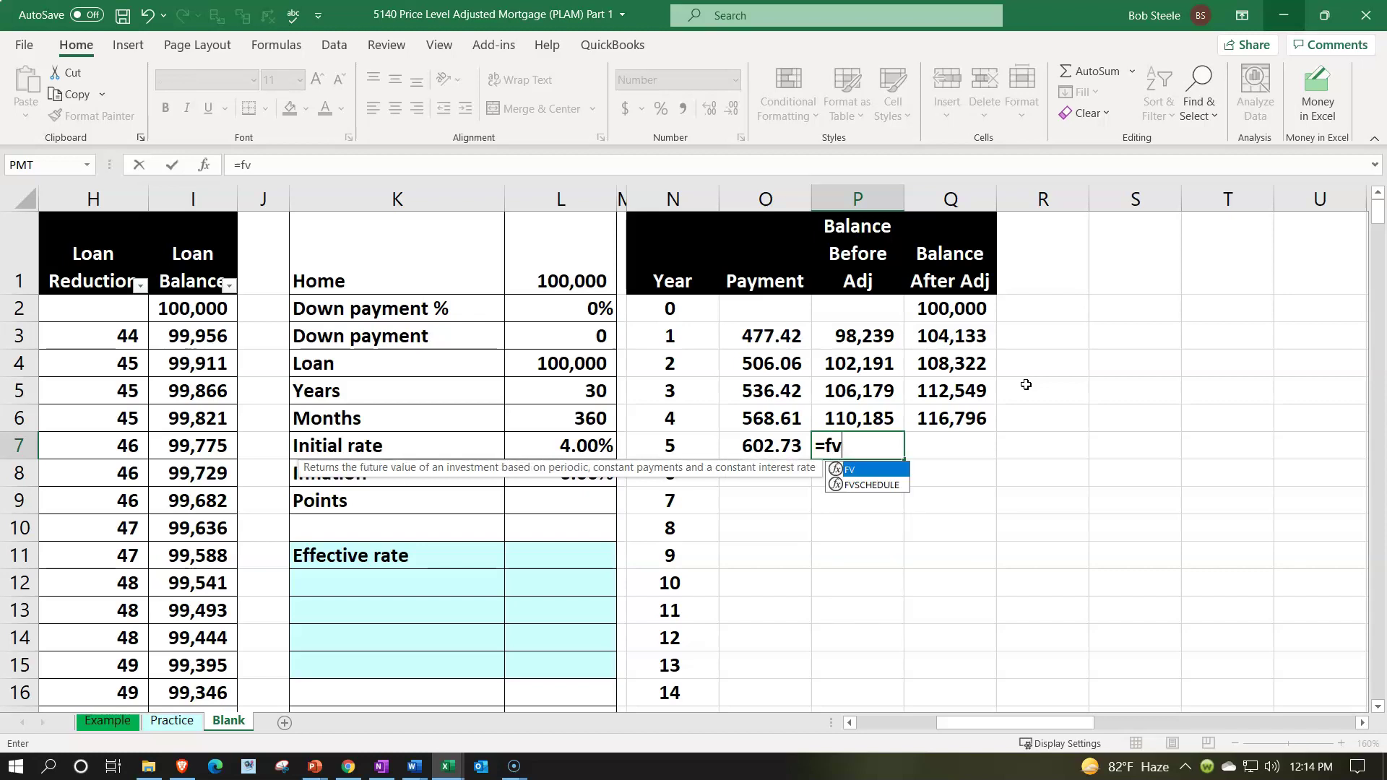
{"action": "key", "text": "Left"}
{"action": "key", "text": "Left"}
{"action": "key", "text": "Left"}
{"action": "key", "text": "Left"}
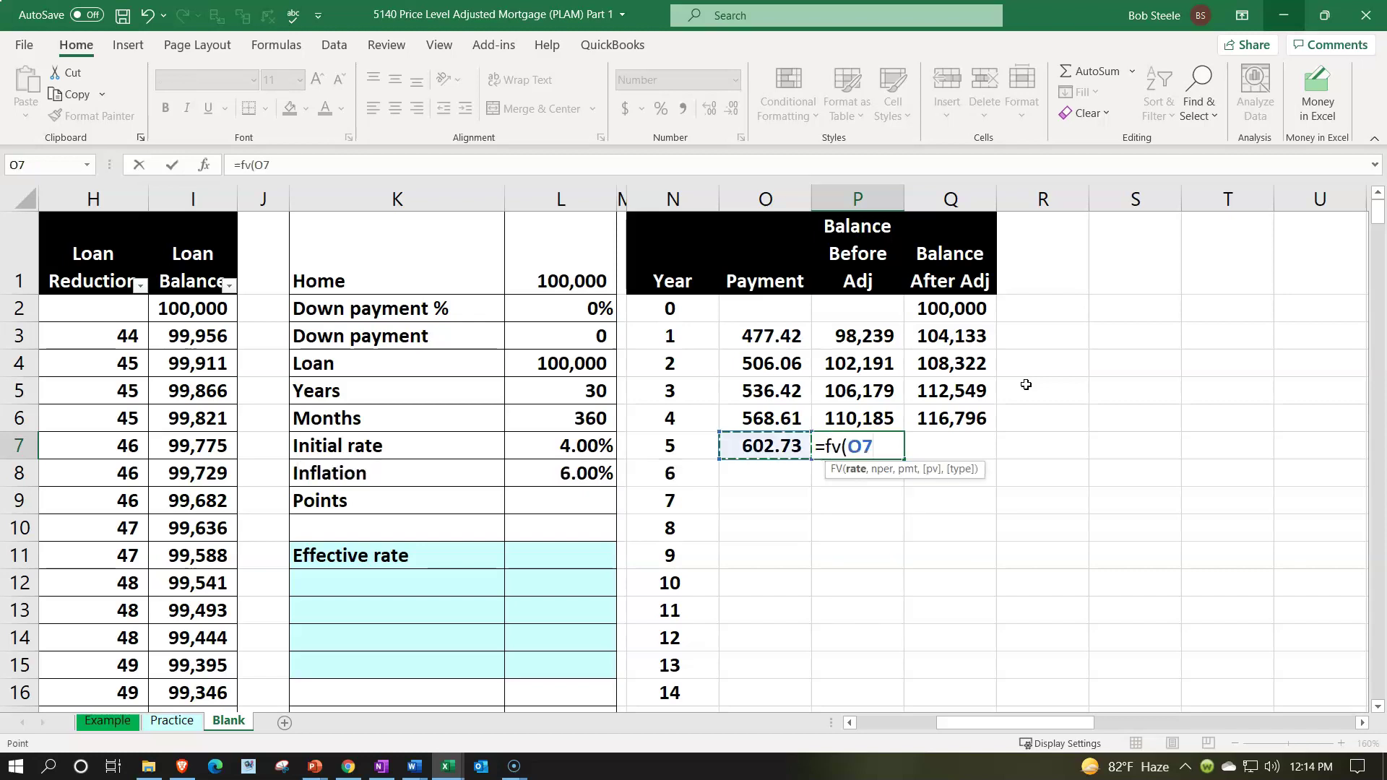
{"action": "key", "text": "F4"}
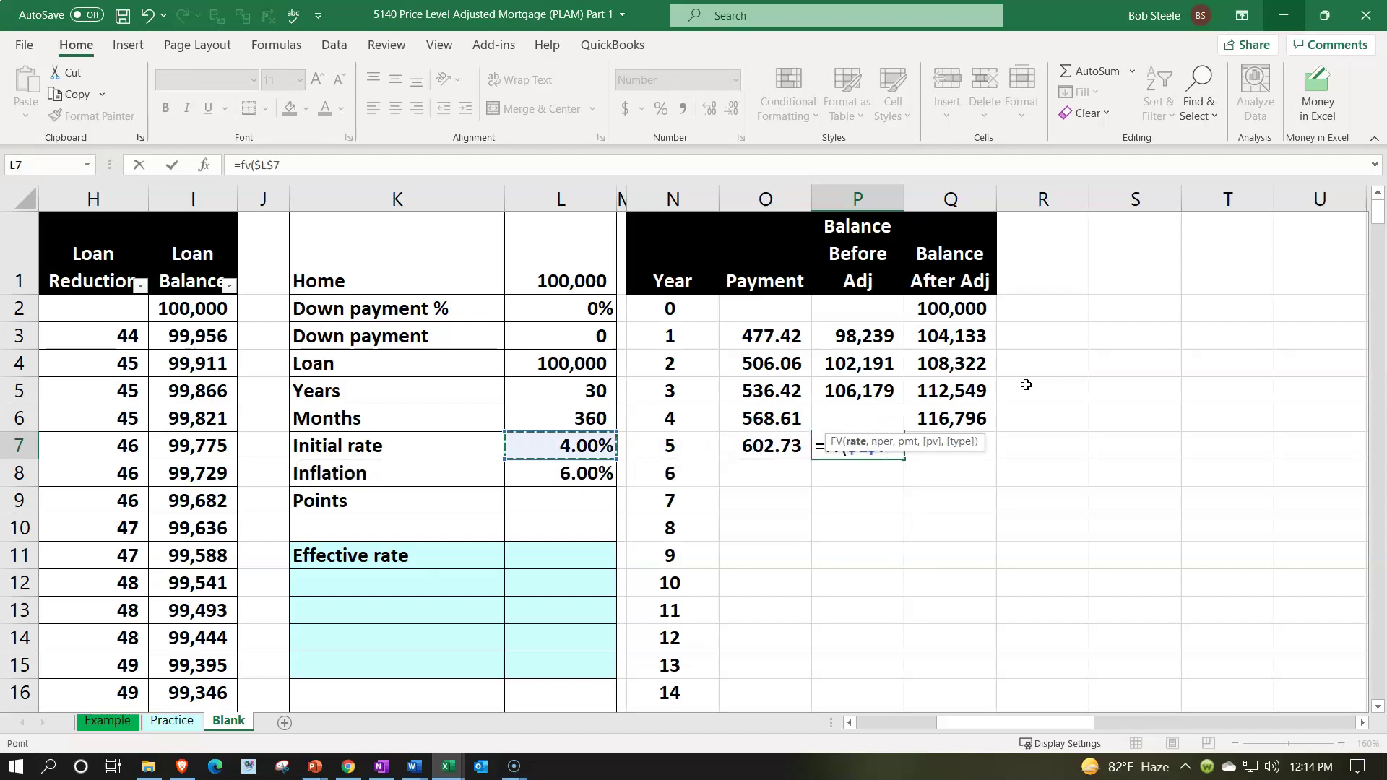
{"action": "type", "text": "/12,"}
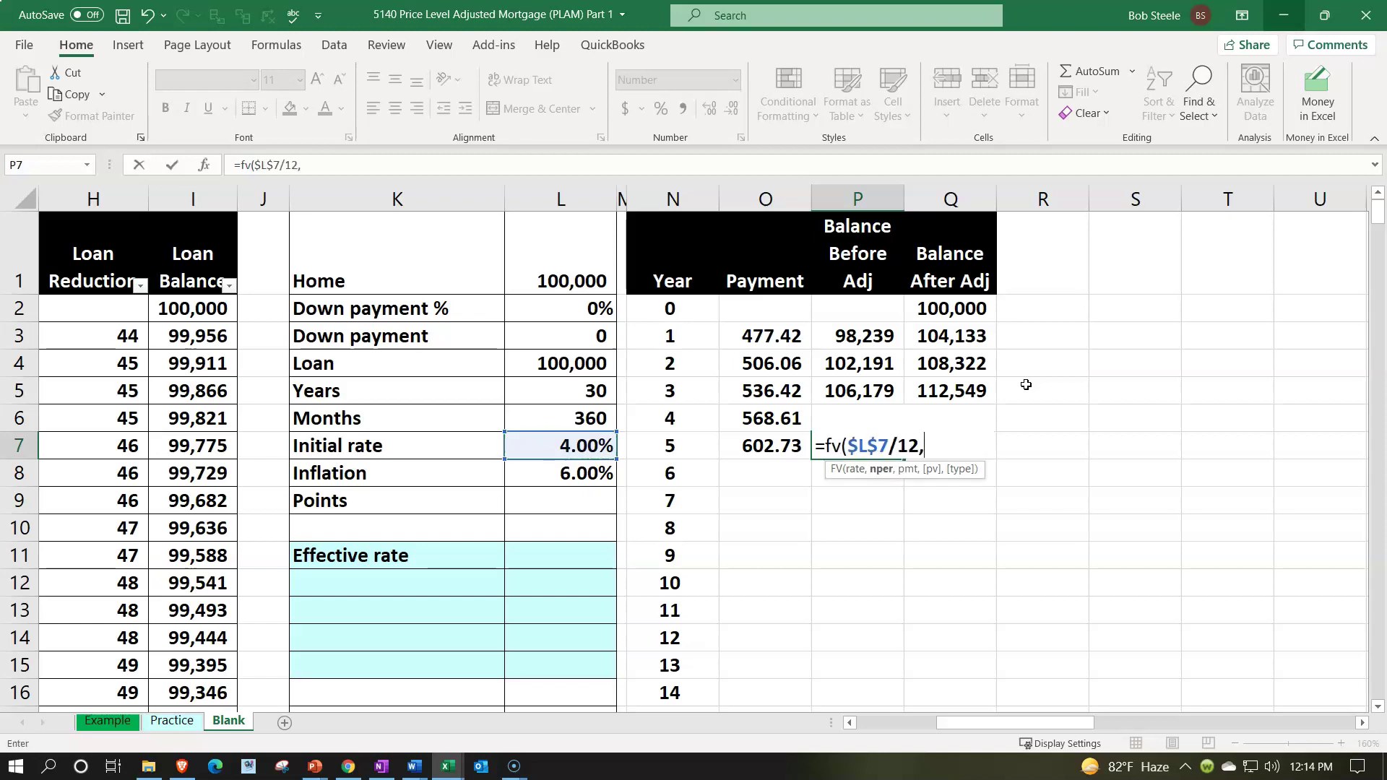
Finish the P7 FV formula with 12 periods, the payment in O7 and the negative year 4 adjusted balance -Q6.
{"action": "type", "text": "12,"}
{"action": "key", "text": "Left"}
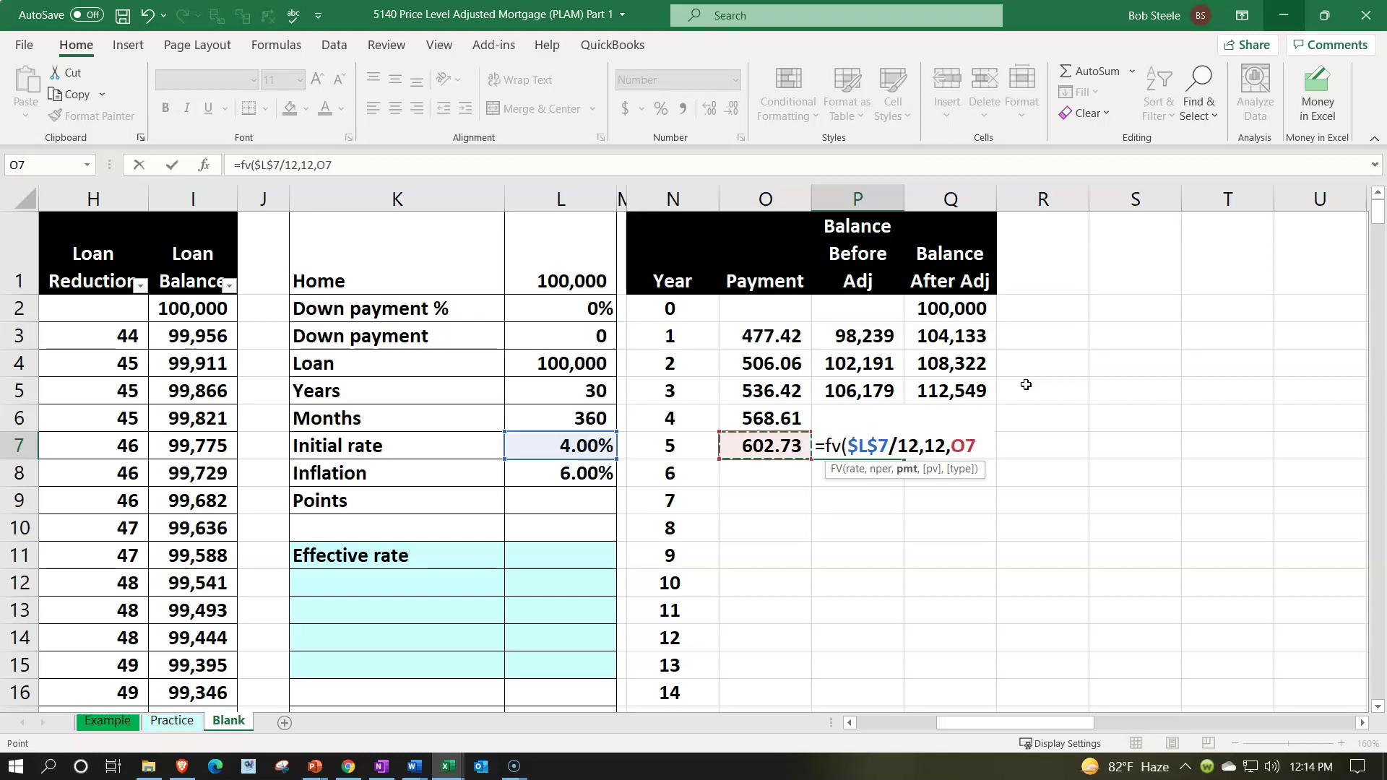
{"action": "type", "text": ",-"}
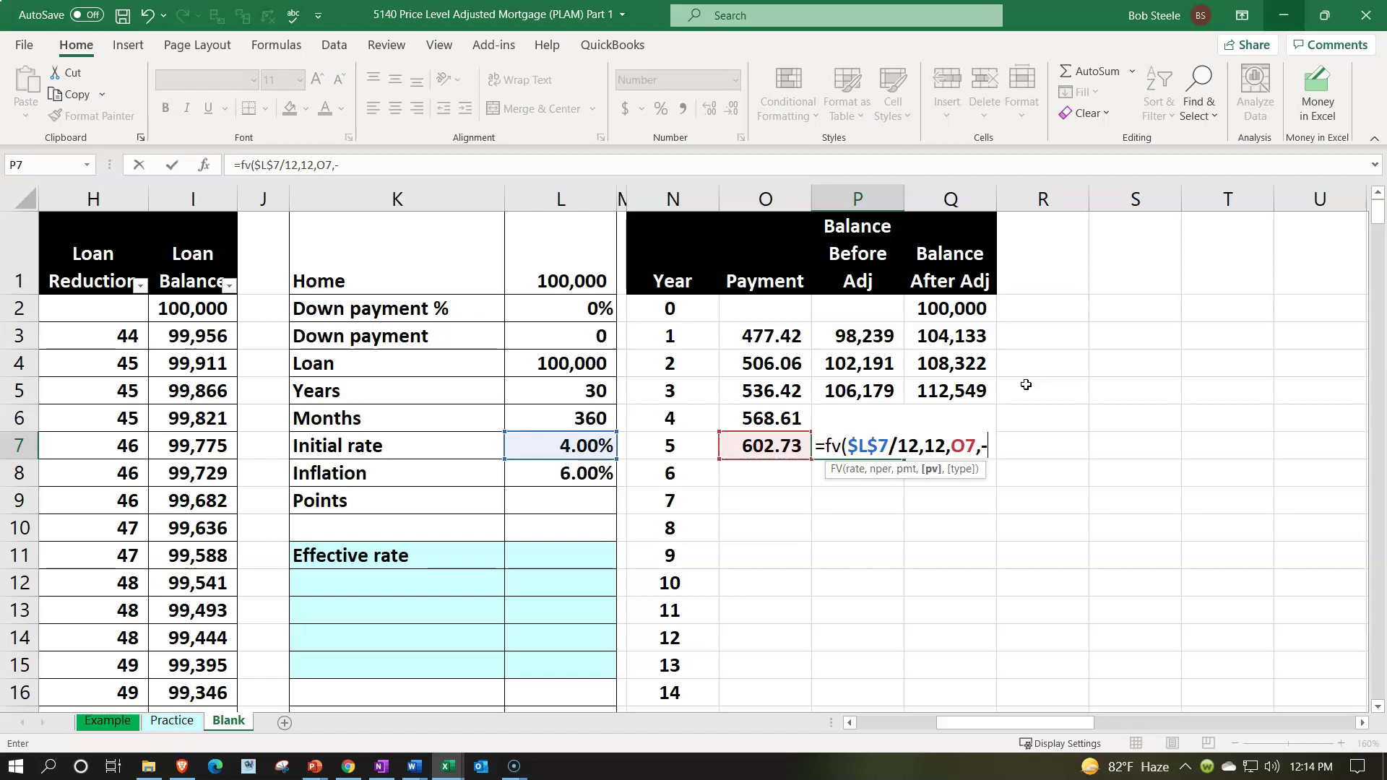
{"action": "key", "text": "Up"}
{"action": "key", "text": "Right"}
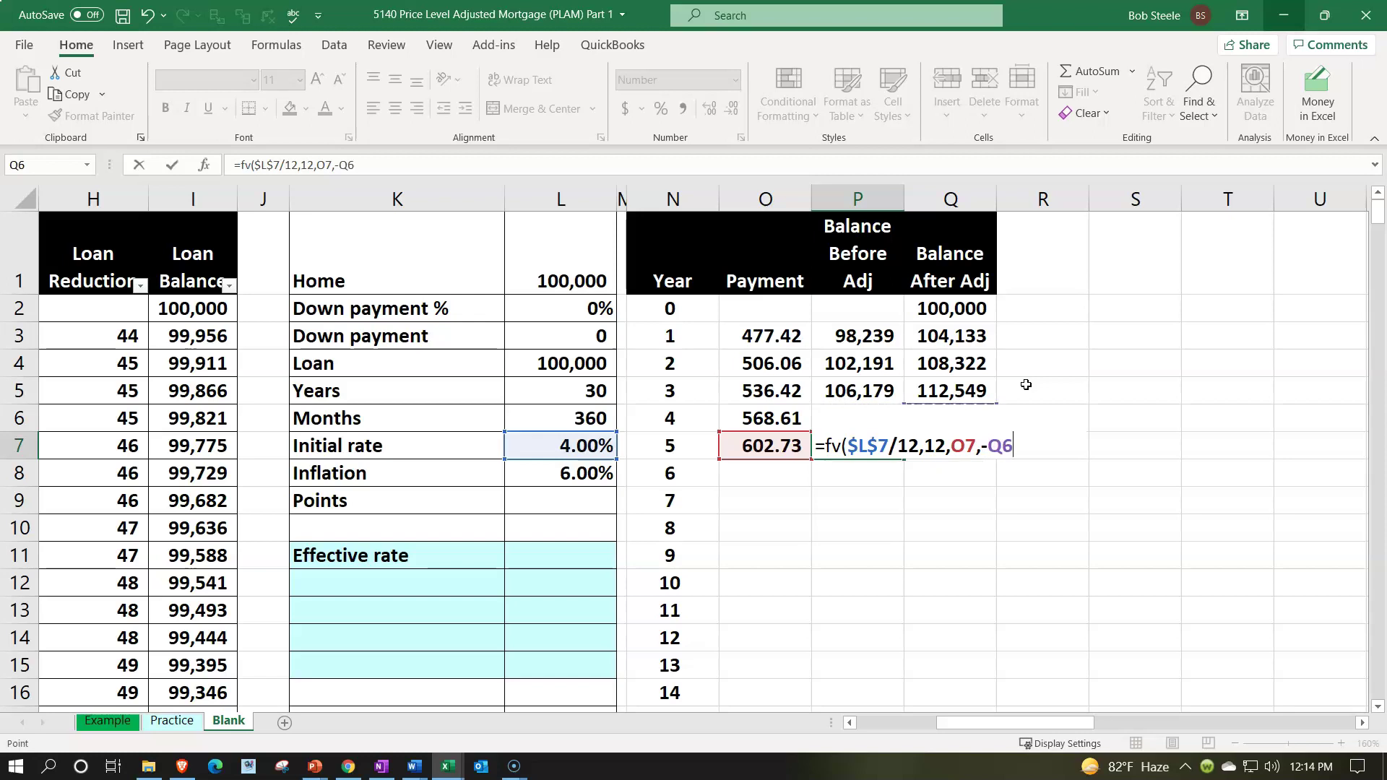
{"action": "key", "text": "Return"}
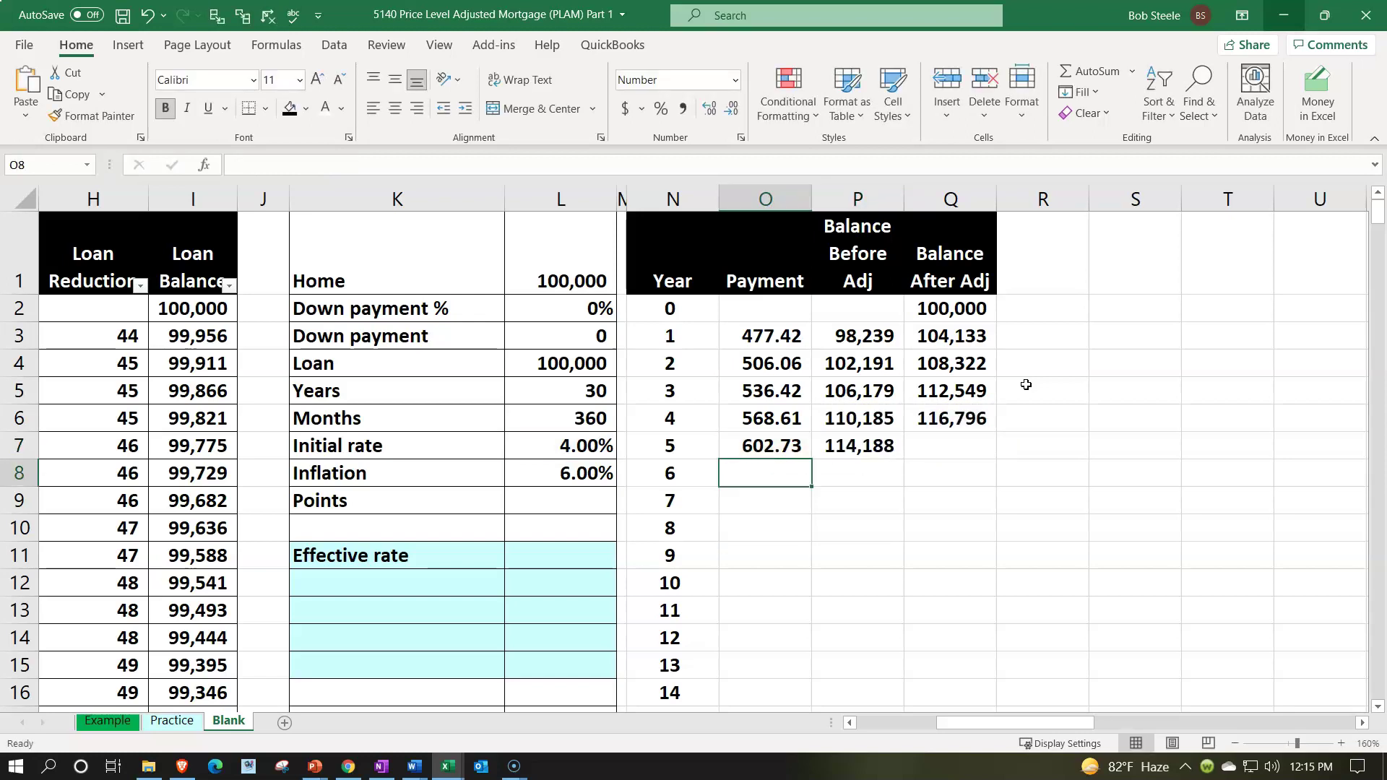
Start the year 5 Balance After Adj formula in Q7 as =P7*, based on the balance before adjustment.
{"action": "key", "text": "Right"}
{"action": "key", "text": "Right"}
{"action": "key", "text": "Up"}
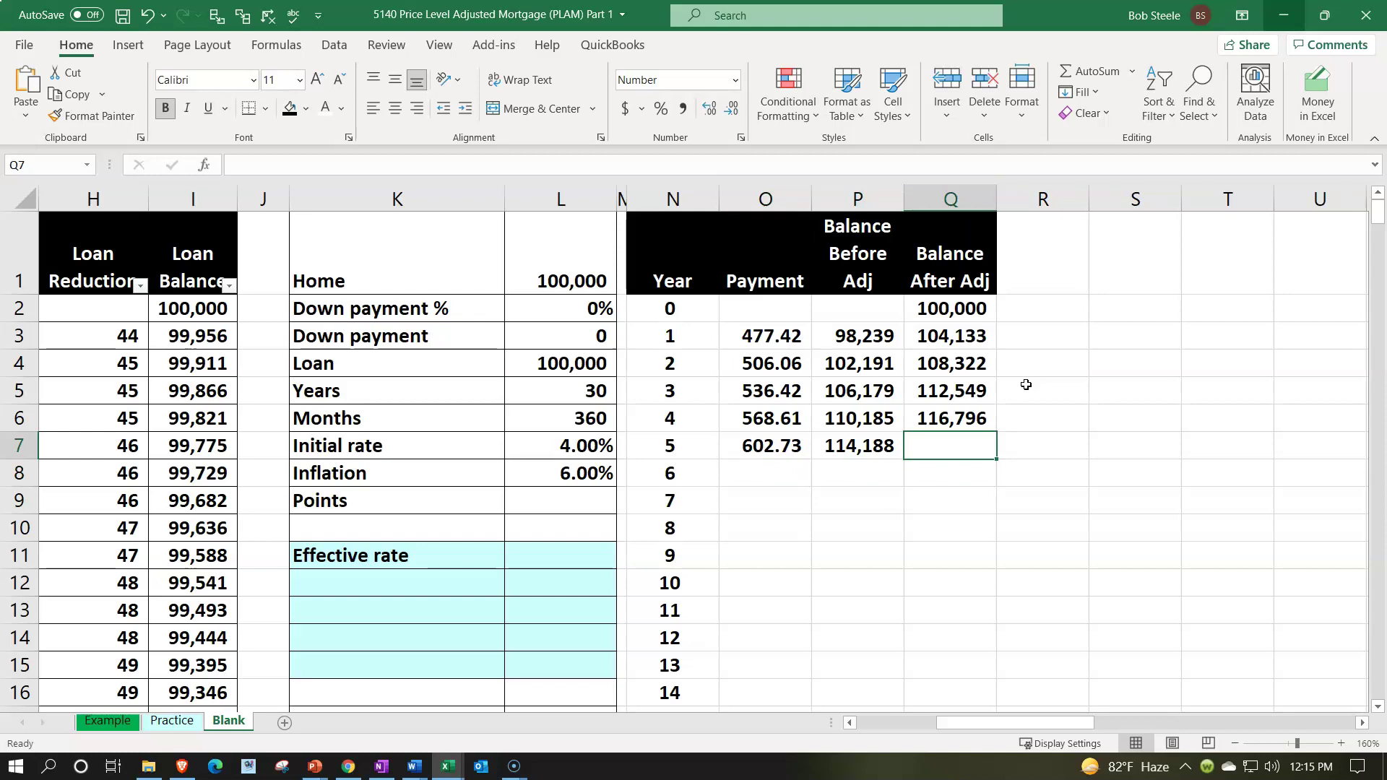
{"action": "type", "text": "="}
{"action": "key", "text": "Left"}
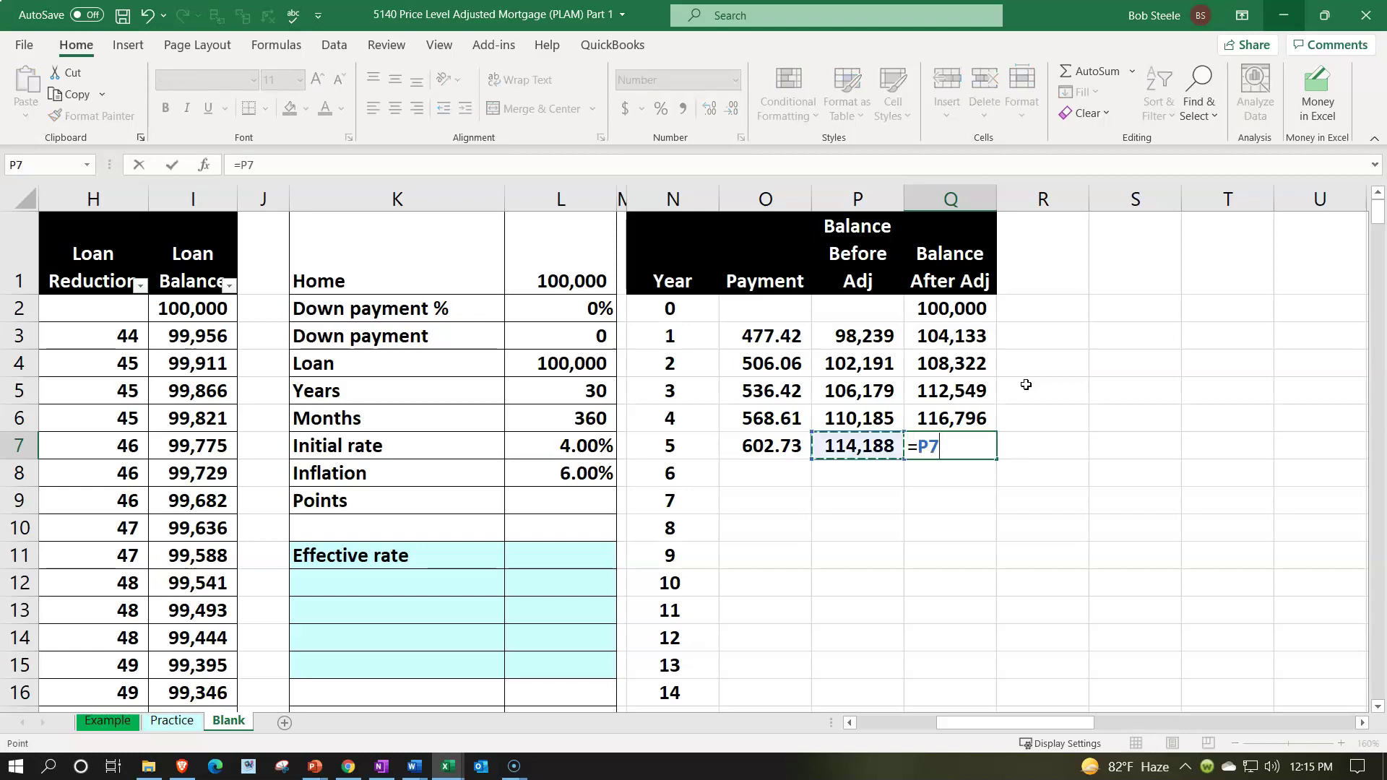
{"action": "type", "text": "*"}
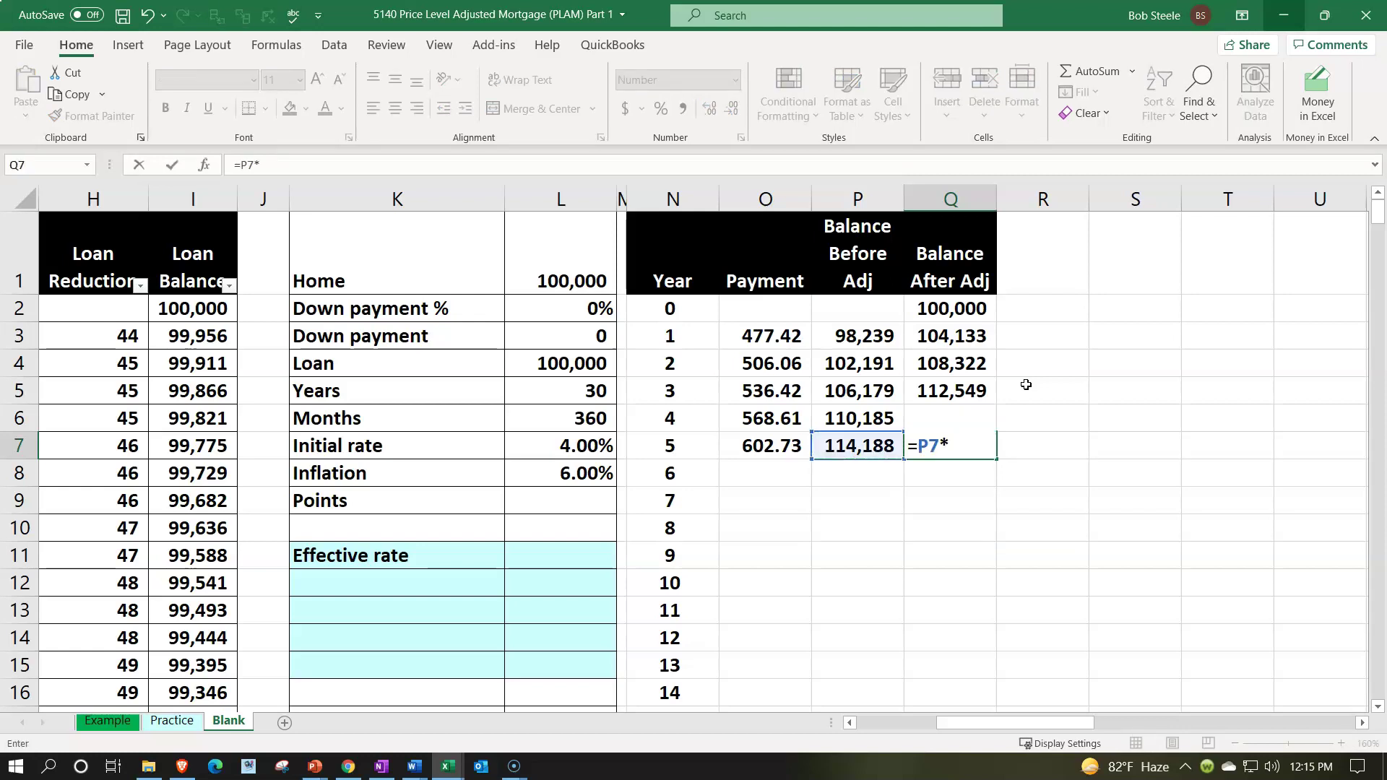
Complete the Q7 formula with the inflation factor (1+$L$8), using an absolute reference to the inflation rate.
{"action": "type", "text": "(1+"}
{"action": "key", "text": "Left"}
{"action": "key", "text": "Left"}
{"action": "key", "text": "Left"}
{"action": "key", "text": "Left"}
{"action": "key", "text": "Left"}
{"action": "key", "text": "Down"}
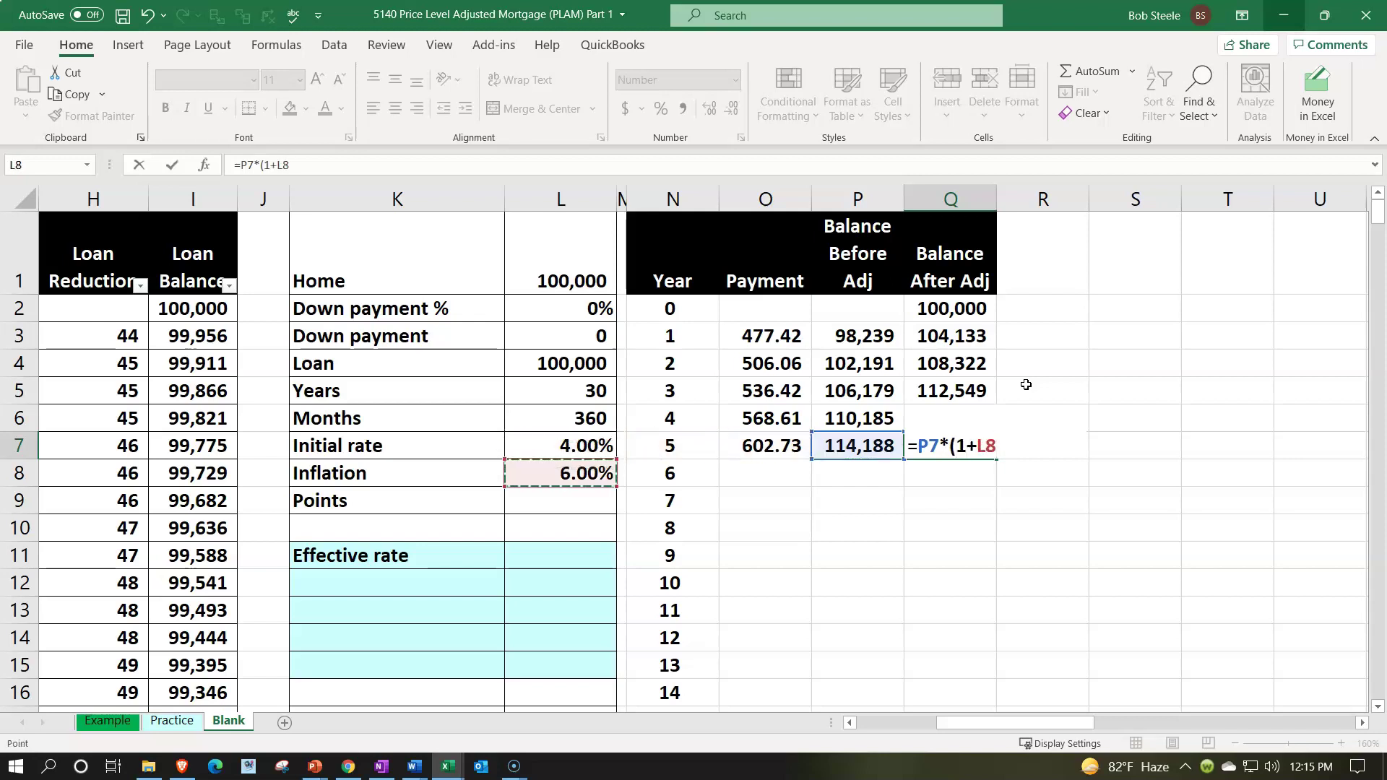
{"action": "key", "text": "F4"}
{"action": "type", "text": ")"}
{"action": "key", "text": "Return"}
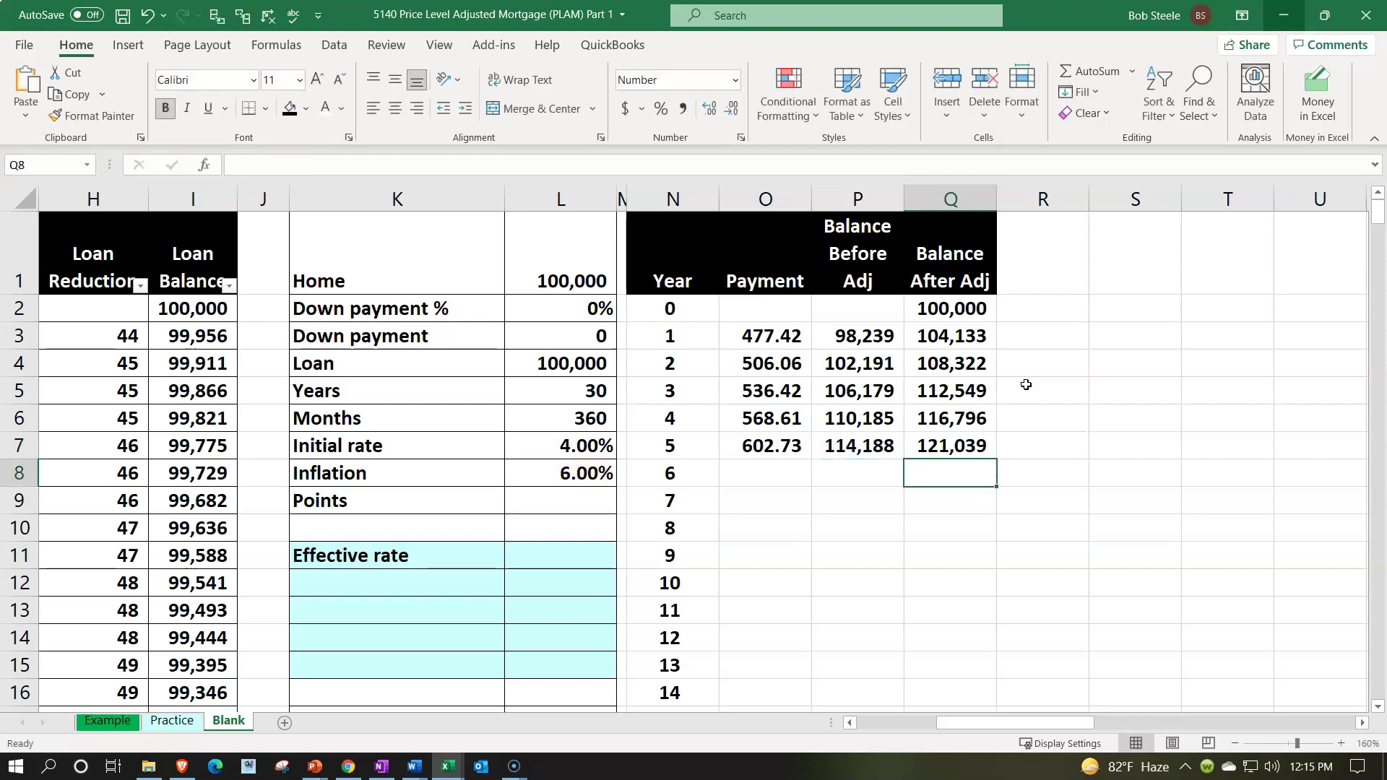
Start the year 6 Payment formula in O8 as a negative PMT function with the absolute monthly rate $L$7/12.
{"action": "key", "text": "Left"}
{"action": "key", "text": "Left"}
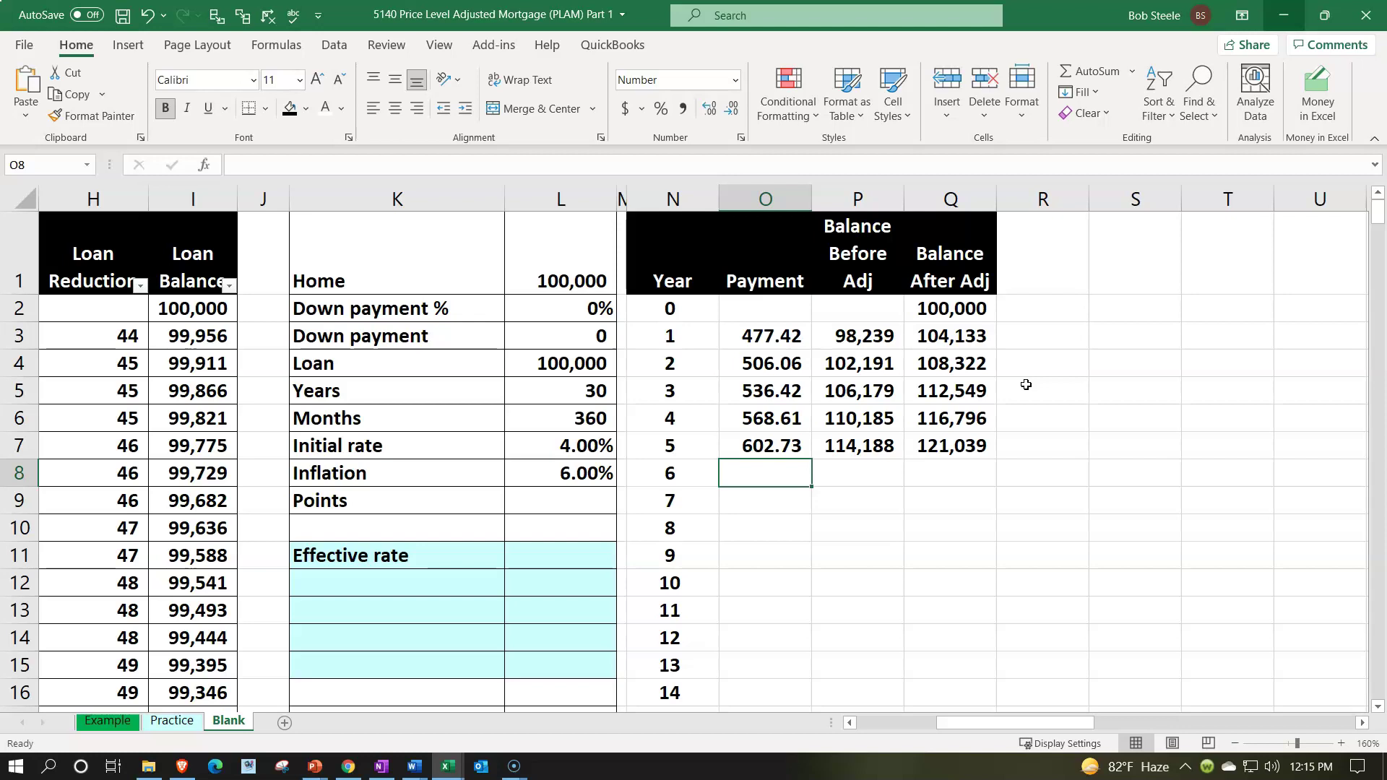
{"action": "type", "text": "-["}
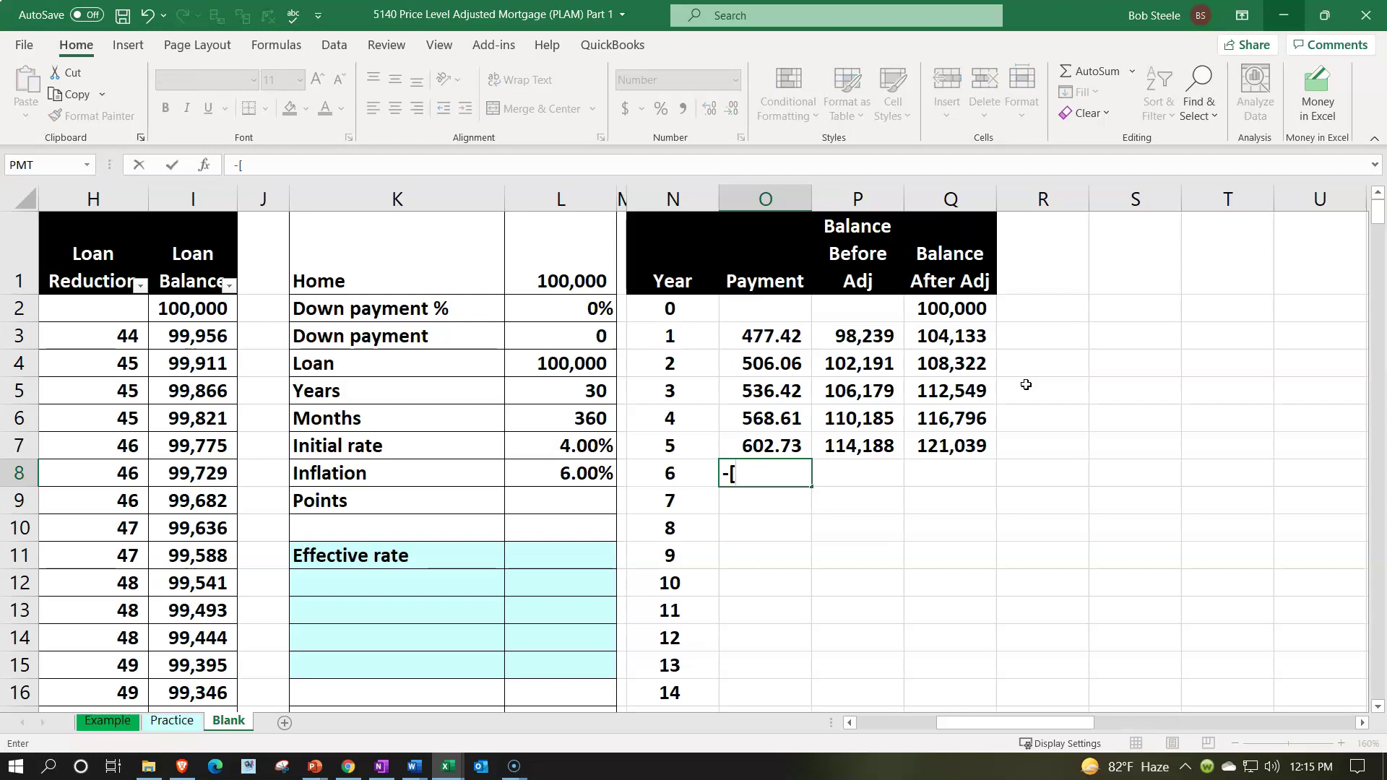
{"action": "key", "text": "BackSpace"}
{"action": "type", "text": "p"}
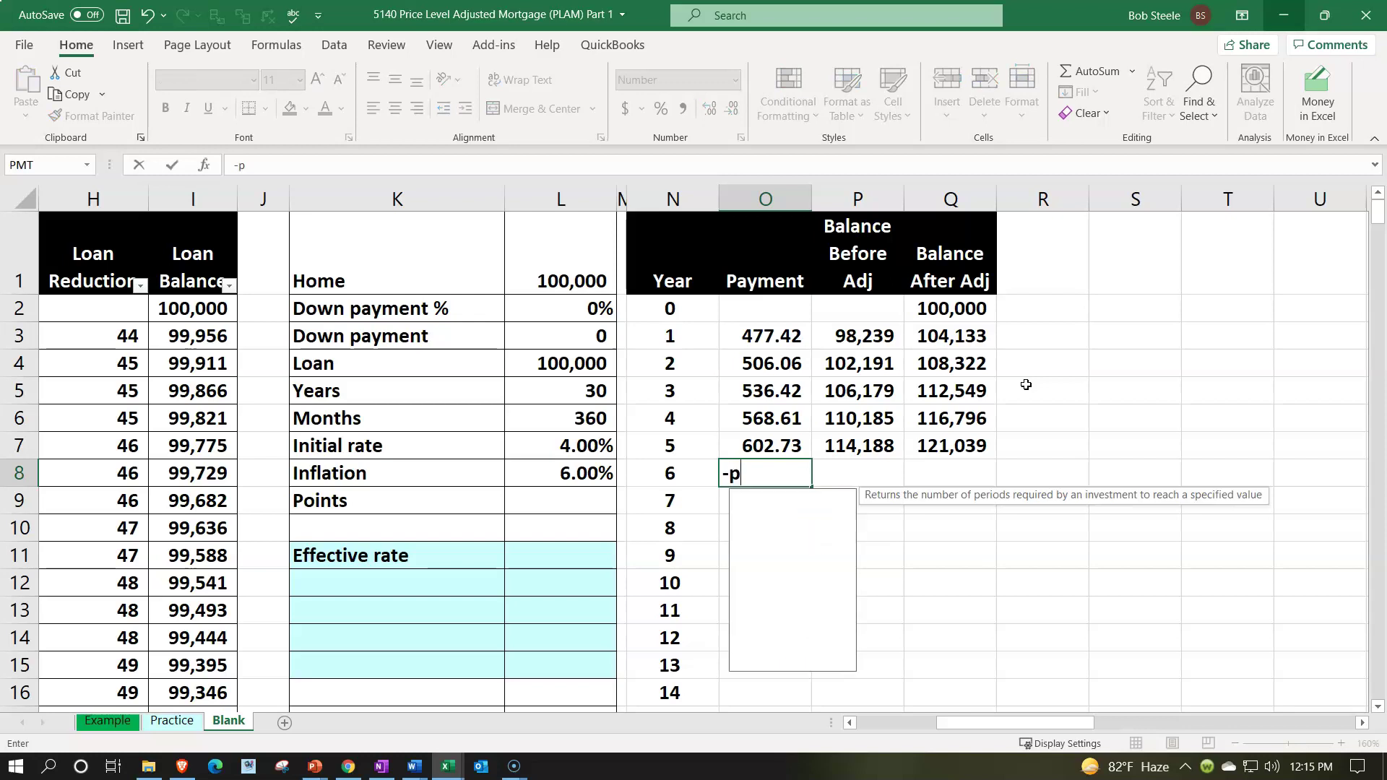
{"action": "type", "text": "mt("}
{"action": "key", "text": "Left"}
{"action": "key", "text": "Left"}
{"action": "key", "text": "Left"}
{"action": "key", "text": "Up"}
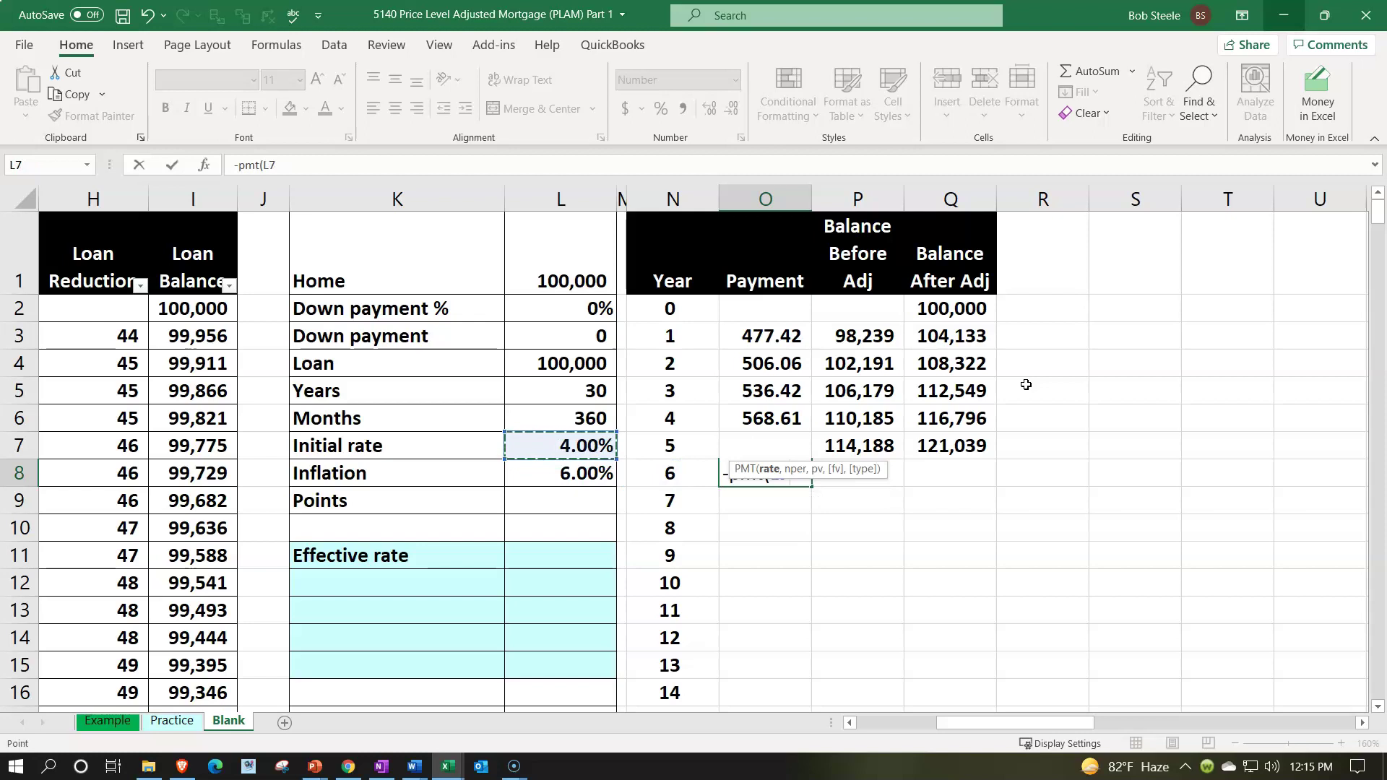
{"action": "key", "text": "F4"}
{"action": "type", "text": "/12,"}
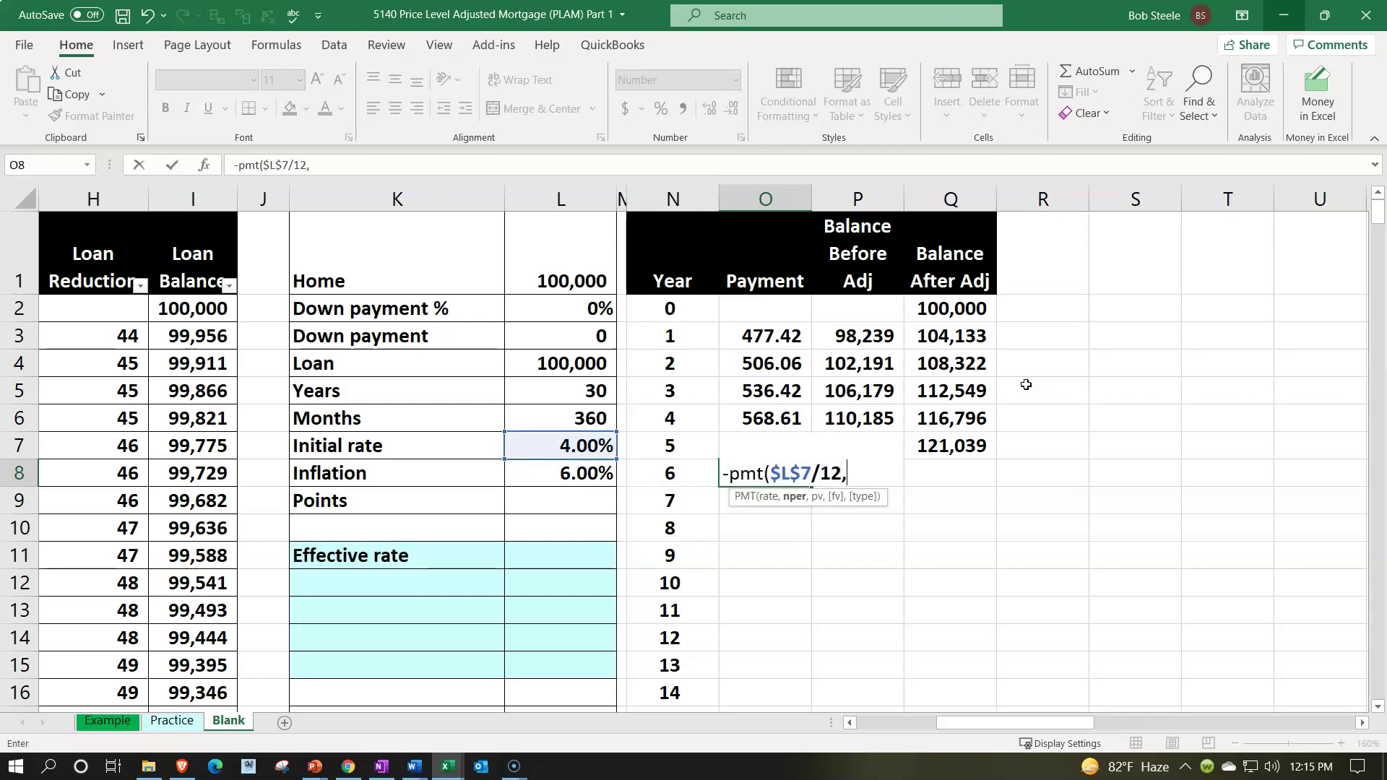
Set the number of periods in the O8 PMT formula to ($L$5-N8+1)*12, with an absolute reference to the loan years.
{"action": "type", "text": "("}
{"action": "key", "text": "Left"}
{"action": "key", "text": "Left"}
{"action": "key", "text": "Left"}
{"action": "key", "text": "Up"}
{"action": "key", "text": "Up"}
{"action": "key", "text": "Up"}
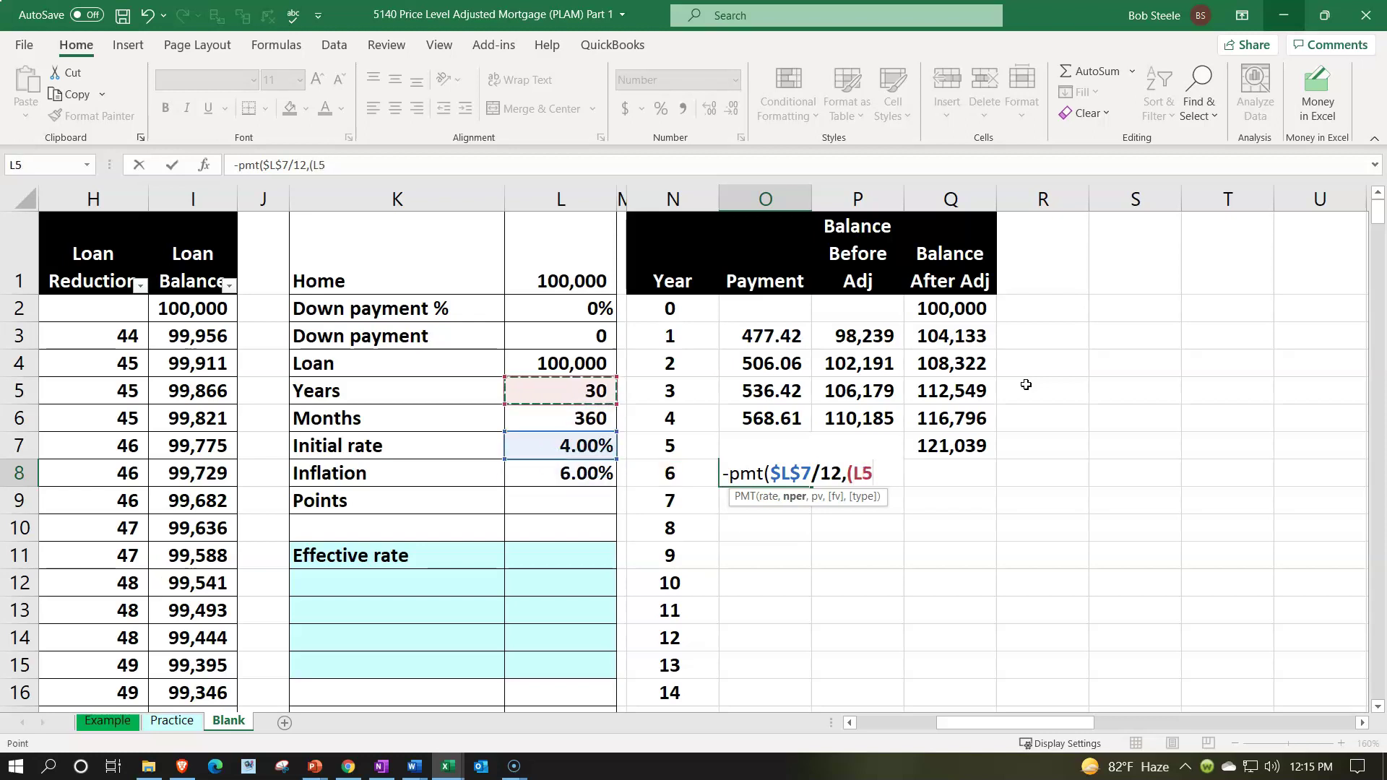
{"action": "key", "text": "F4"}
{"action": "type", "text": "-"}
{"action": "key", "text": "Left"}
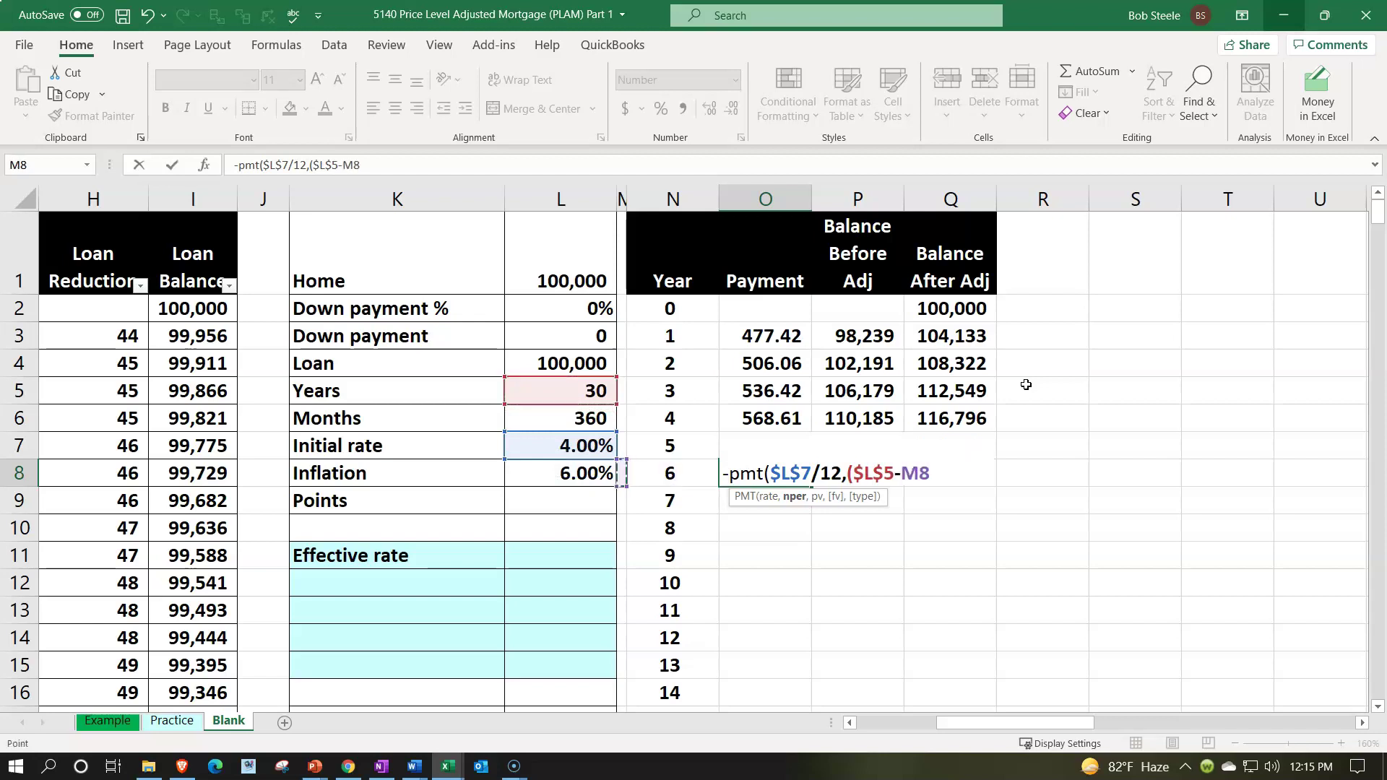
{"action": "type", "text": "+1)*12"}
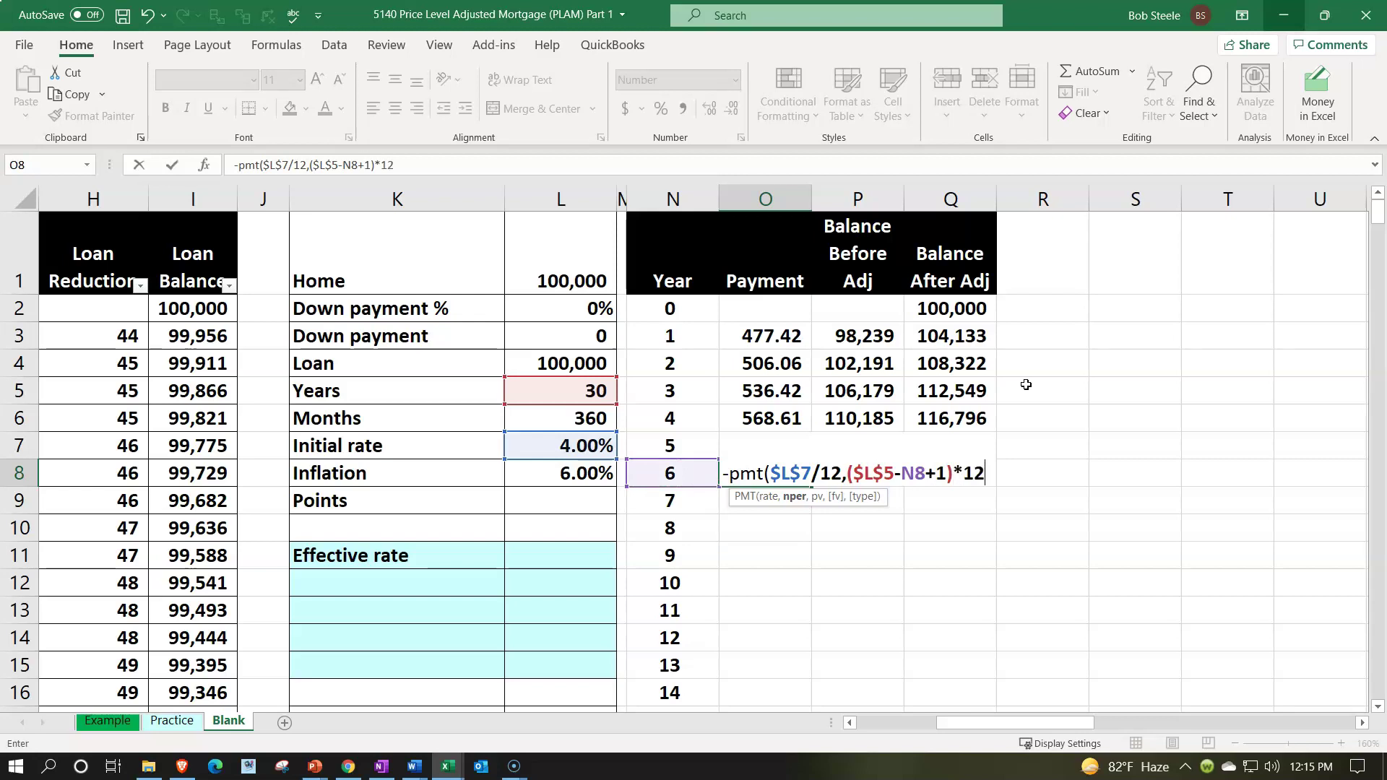
Finish the O8 PMT formula with the year 5 adjusted balance in Q7 as the present value.
{"action": "type", "text": ","}
{"action": "key", "text": "Up"}
{"action": "key", "text": "Right"}
{"action": "key", "text": "Right"}
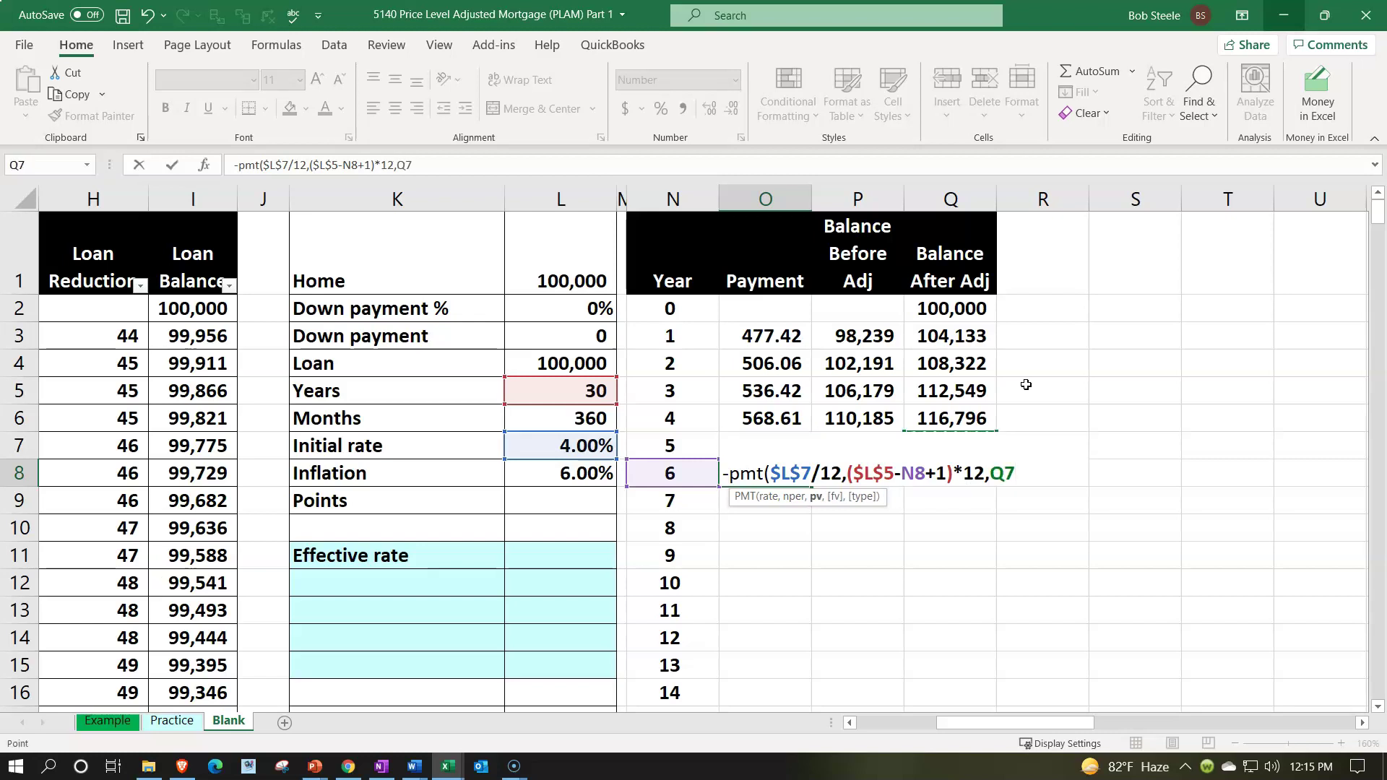
{"action": "type", "text": ")"}
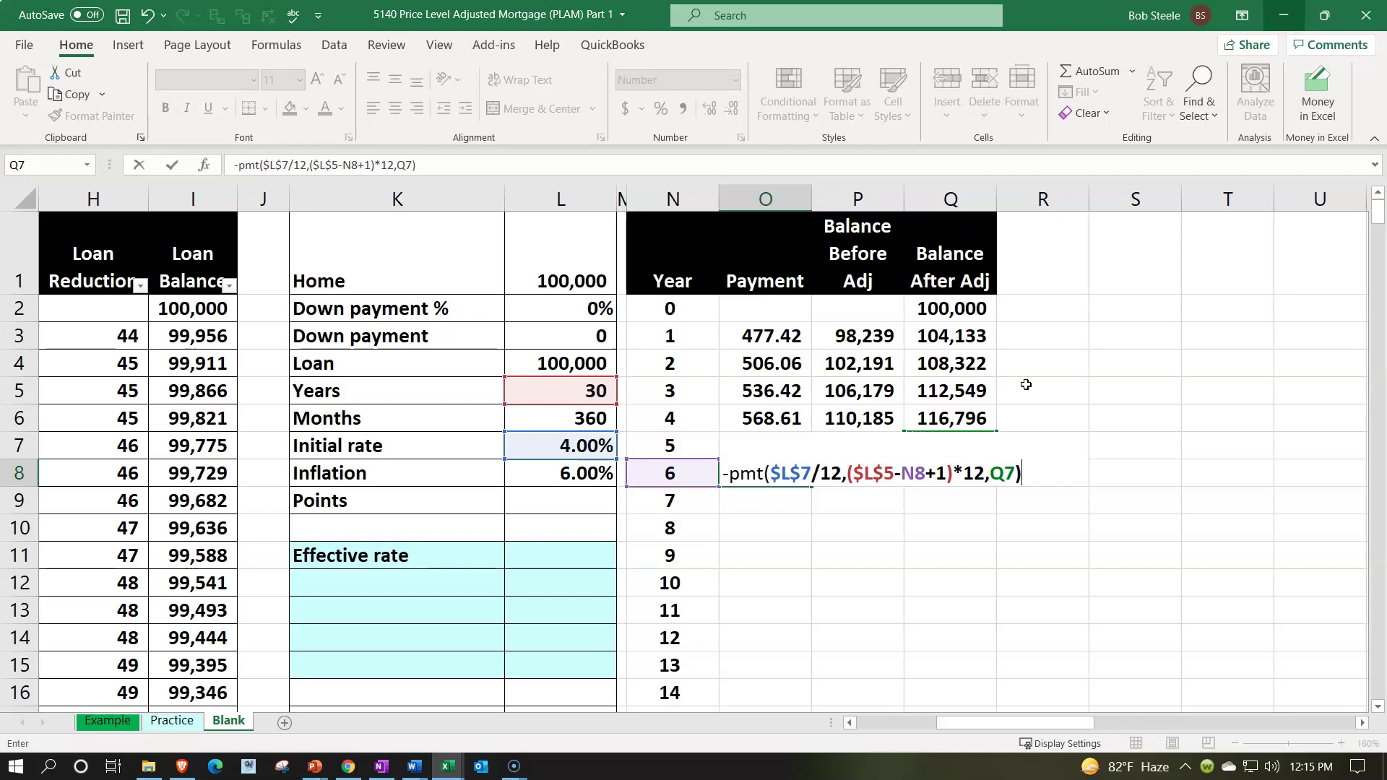
{"action": "key", "text": "Return"}
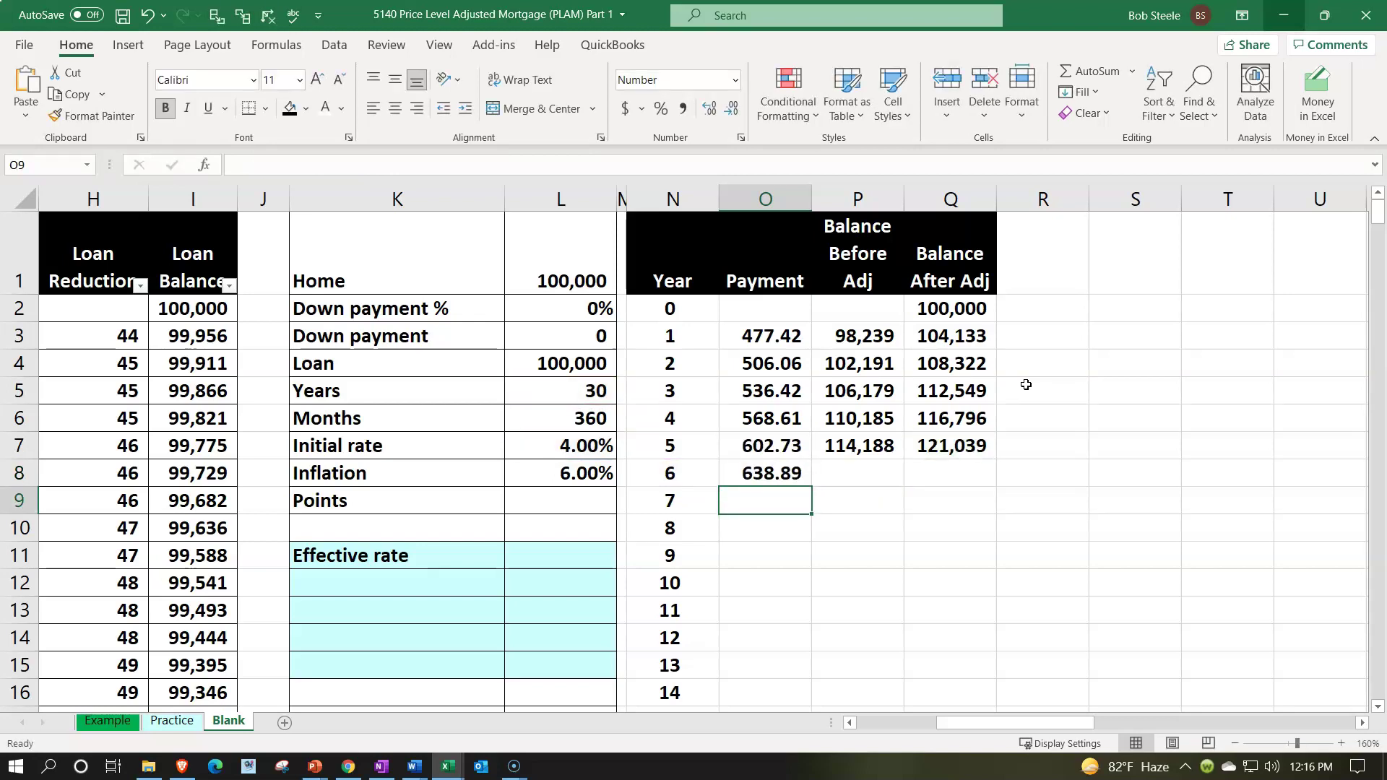
Start the year 6 Balance Before Adj formula in P8 as an FV function with the absolute monthly rate $L$7/12.
{"action": "key", "text": "Up"}
{"action": "key", "text": "Right"}
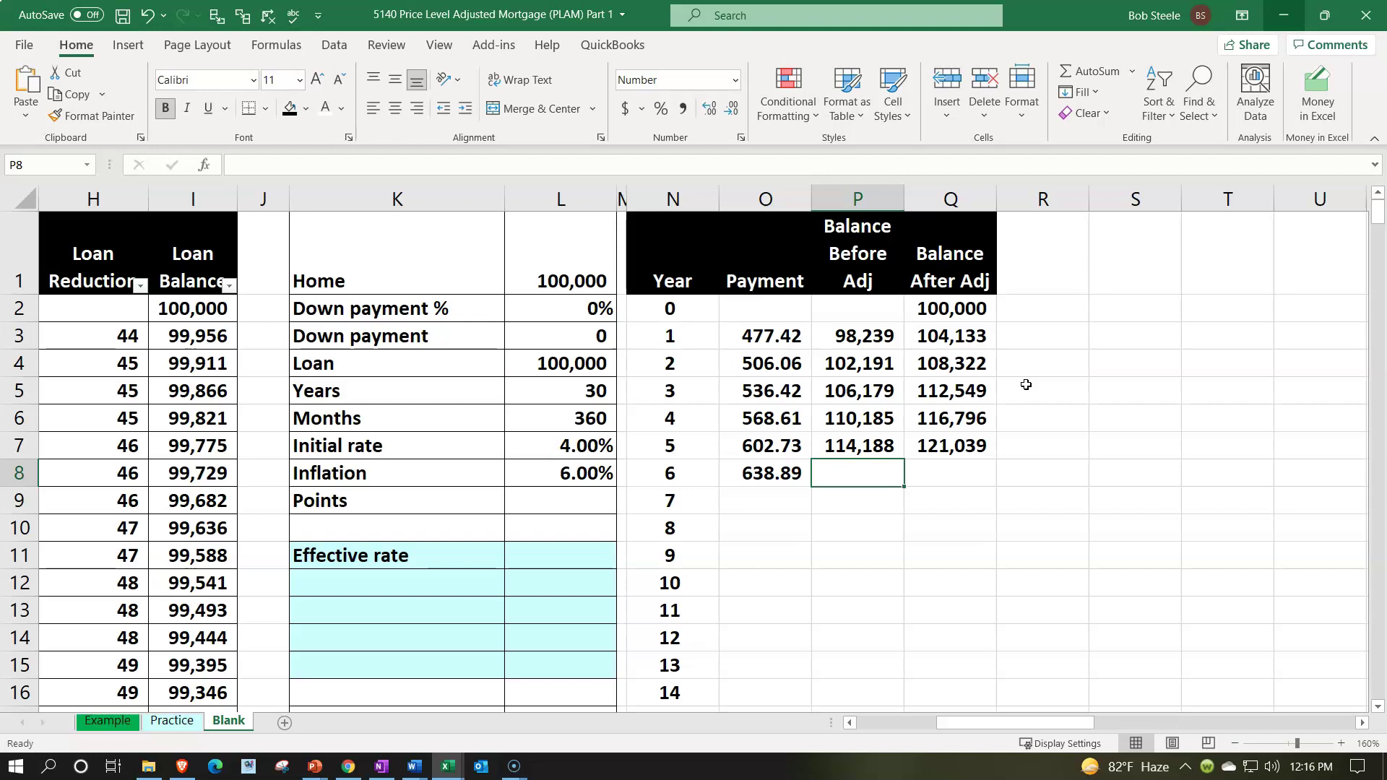
{"action": "type", "text": "=fv"}
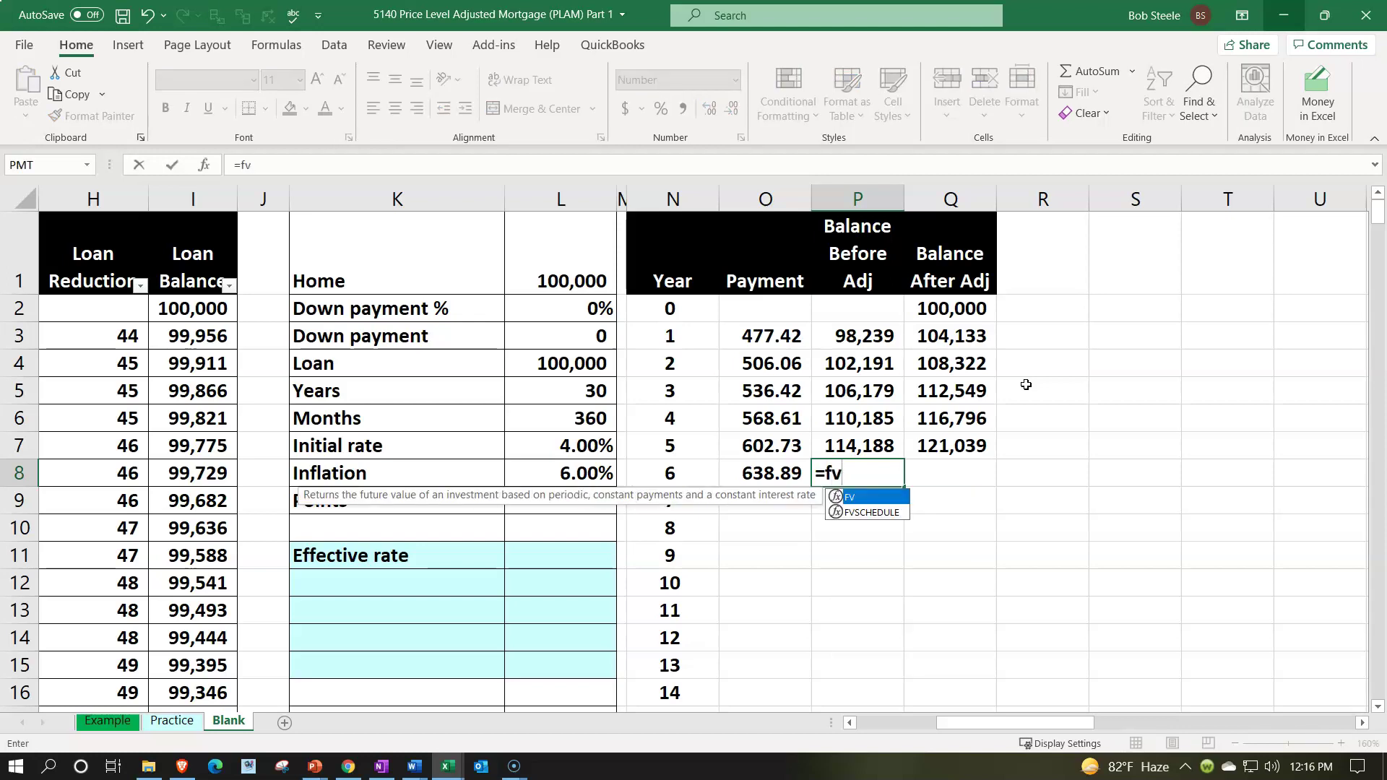
{"action": "type", "text": "("}
{"action": "key", "text": "Left"}
{"action": "key", "text": "Left"}
{"action": "key", "text": "Left"}
{"action": "key", "text": "Left"}
{"action": "key", "text": "Up"}
{"action": "key", "text": "F4"}
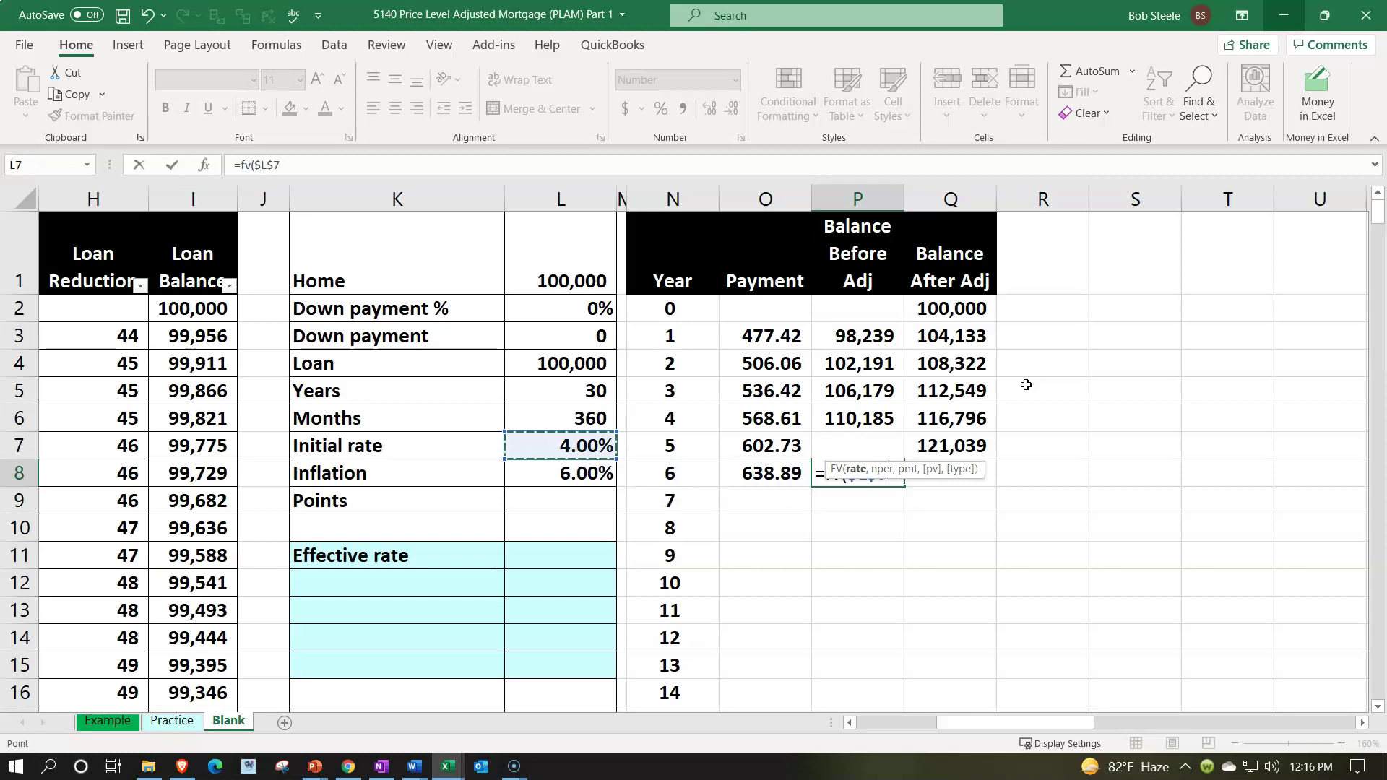
{"action": "type", "text": "/"}
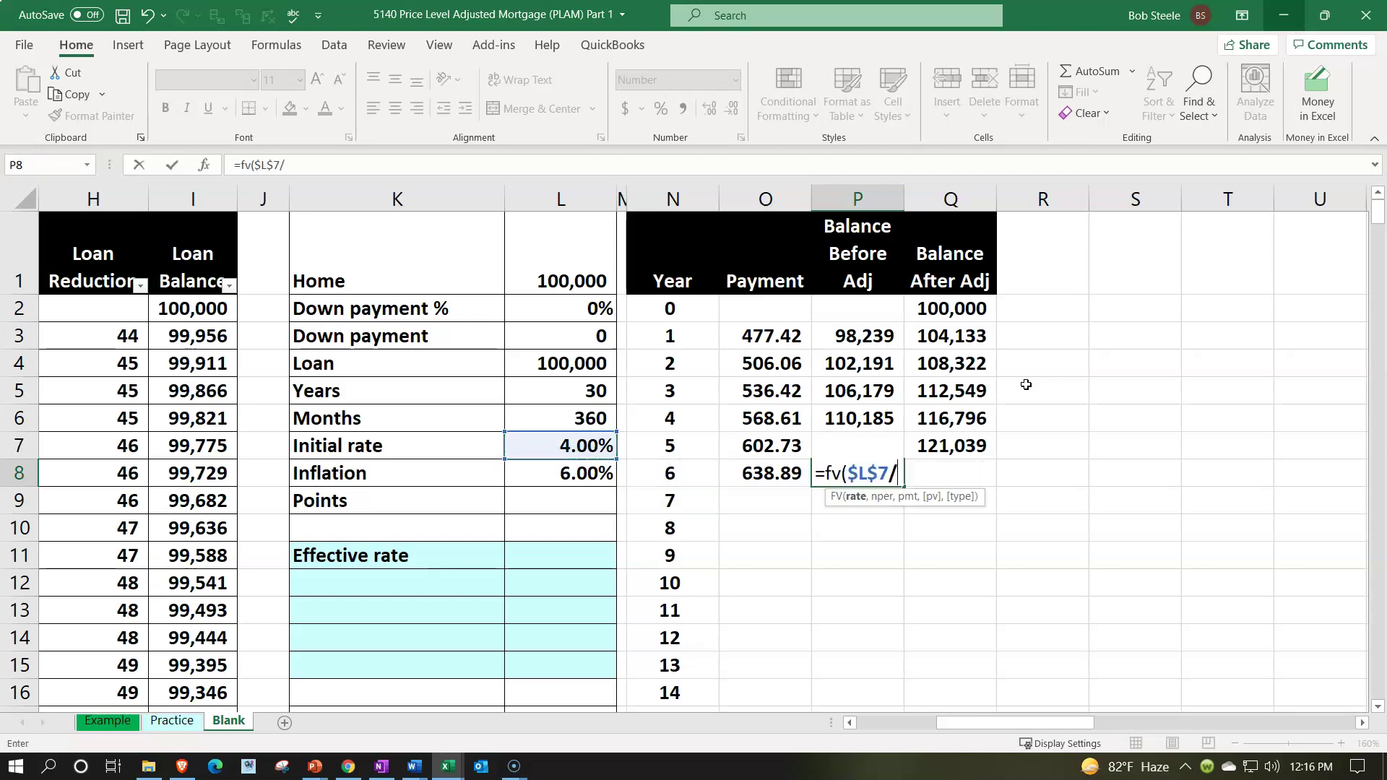
{"action": "type", "text": "12,"}
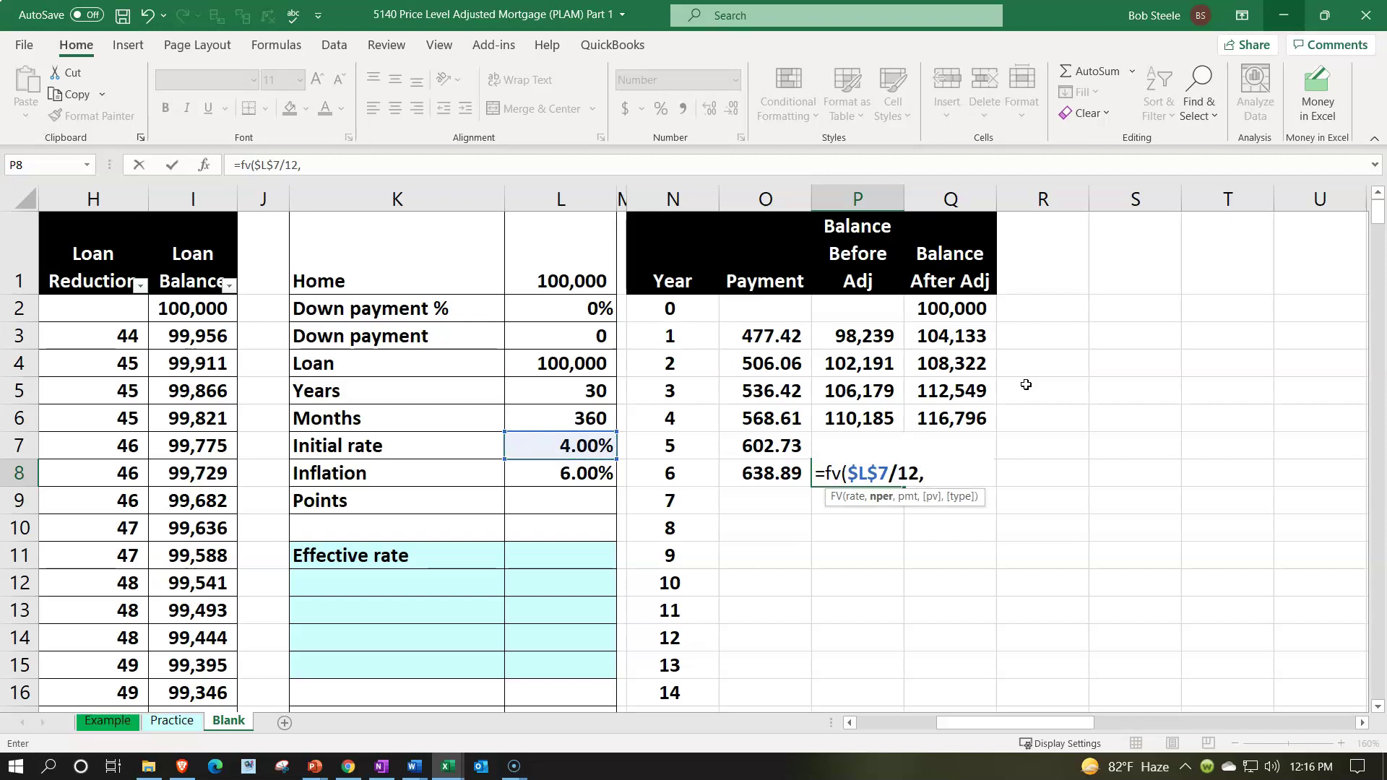
Finish the P8 FV formula with 12 periods, the payment in O8 and the negative year 5 adjusted balance -Q7.
{"action": "type", "text": "12,"}
{"action": "key", "text": "Left"}
{"action": "type", "text": ",-"}
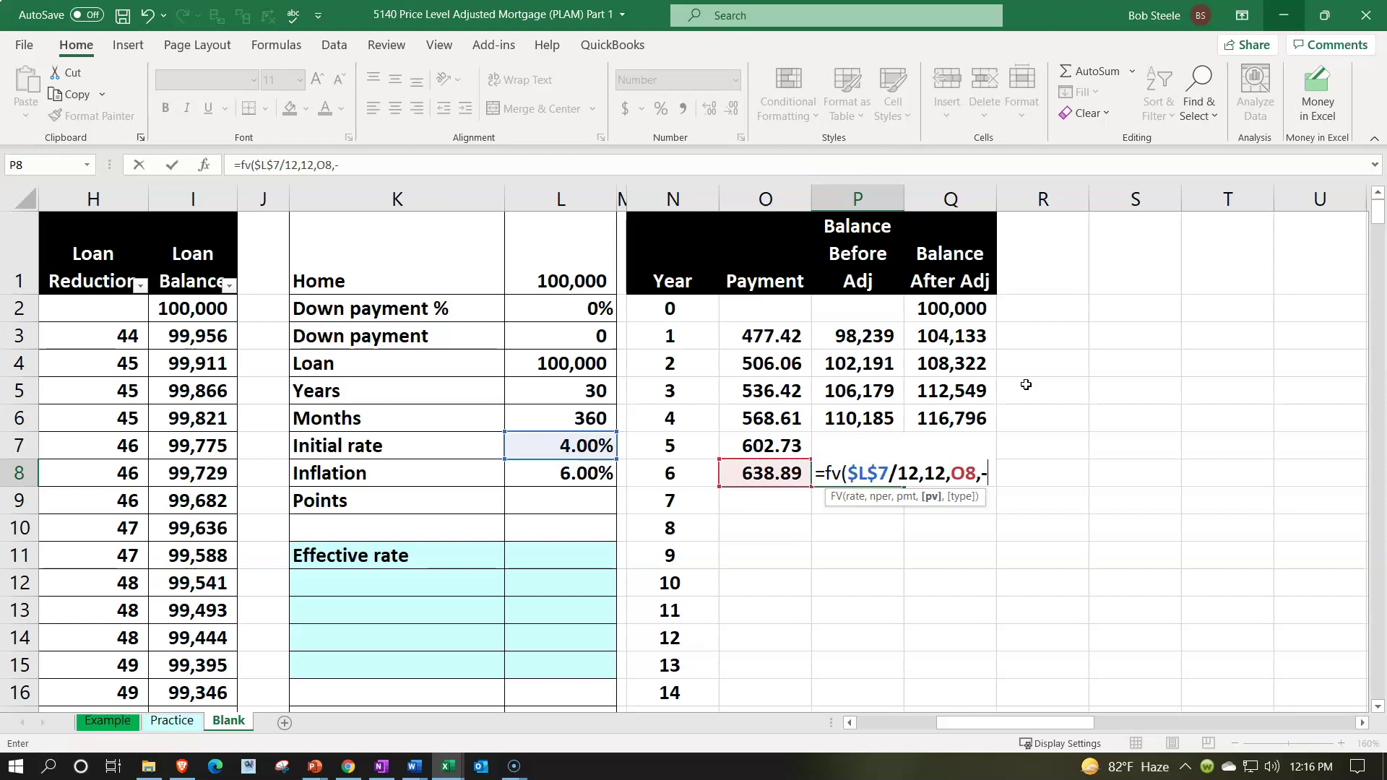
{"action": "key", "text": "Up"}
{"action": "key", "text": "Right"}
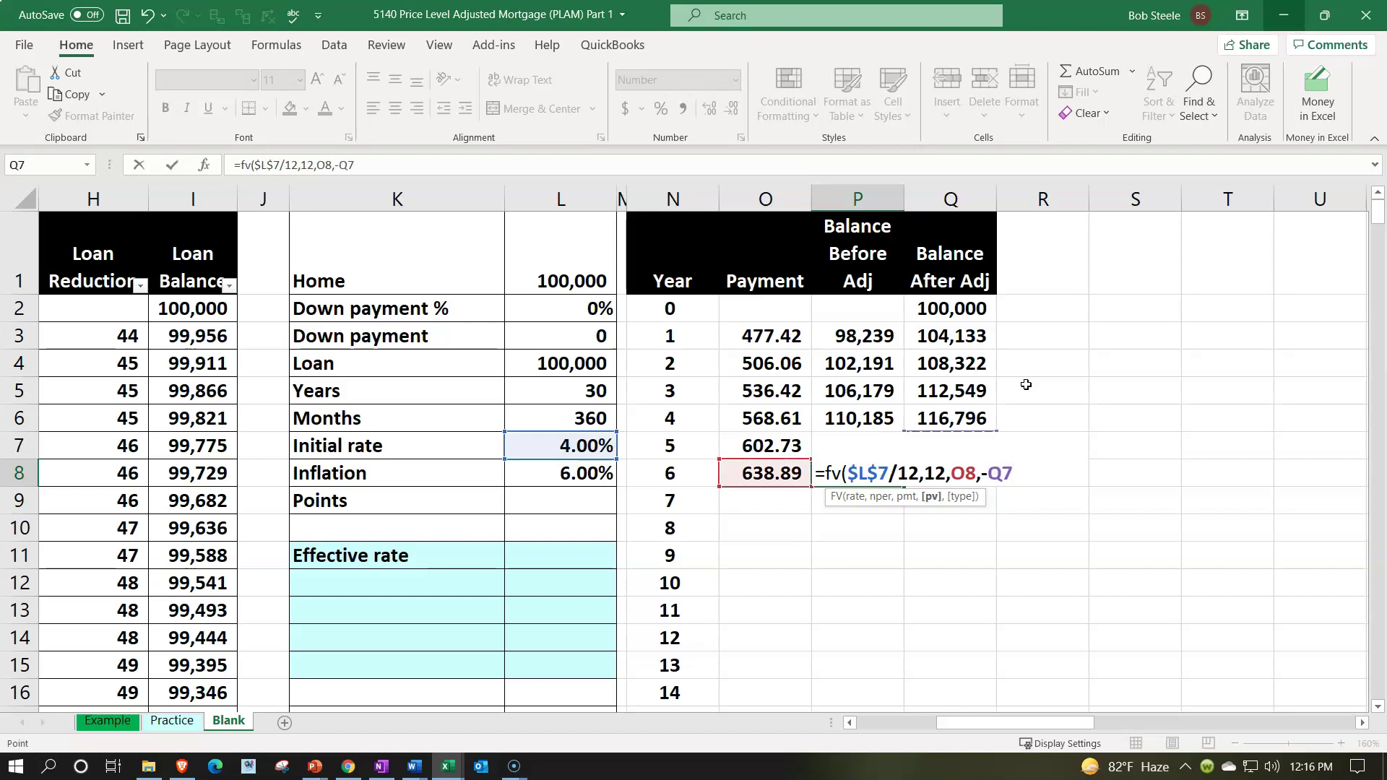
{"action": "key", "text": "Return"}
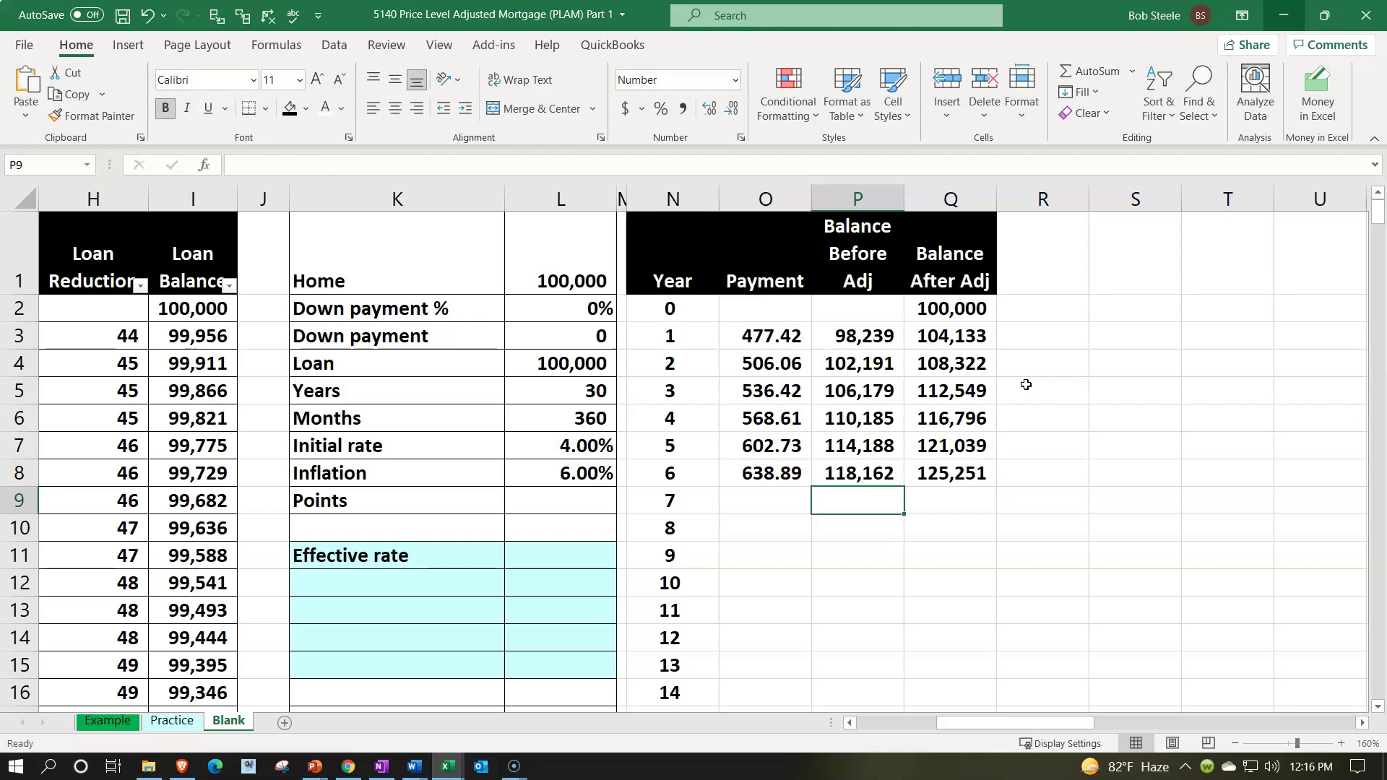
Clear the year 6 Balance After Adj formula from Q8.
{"action": "key", "text": "Right"}
{"action": "key", "text": "Up"}
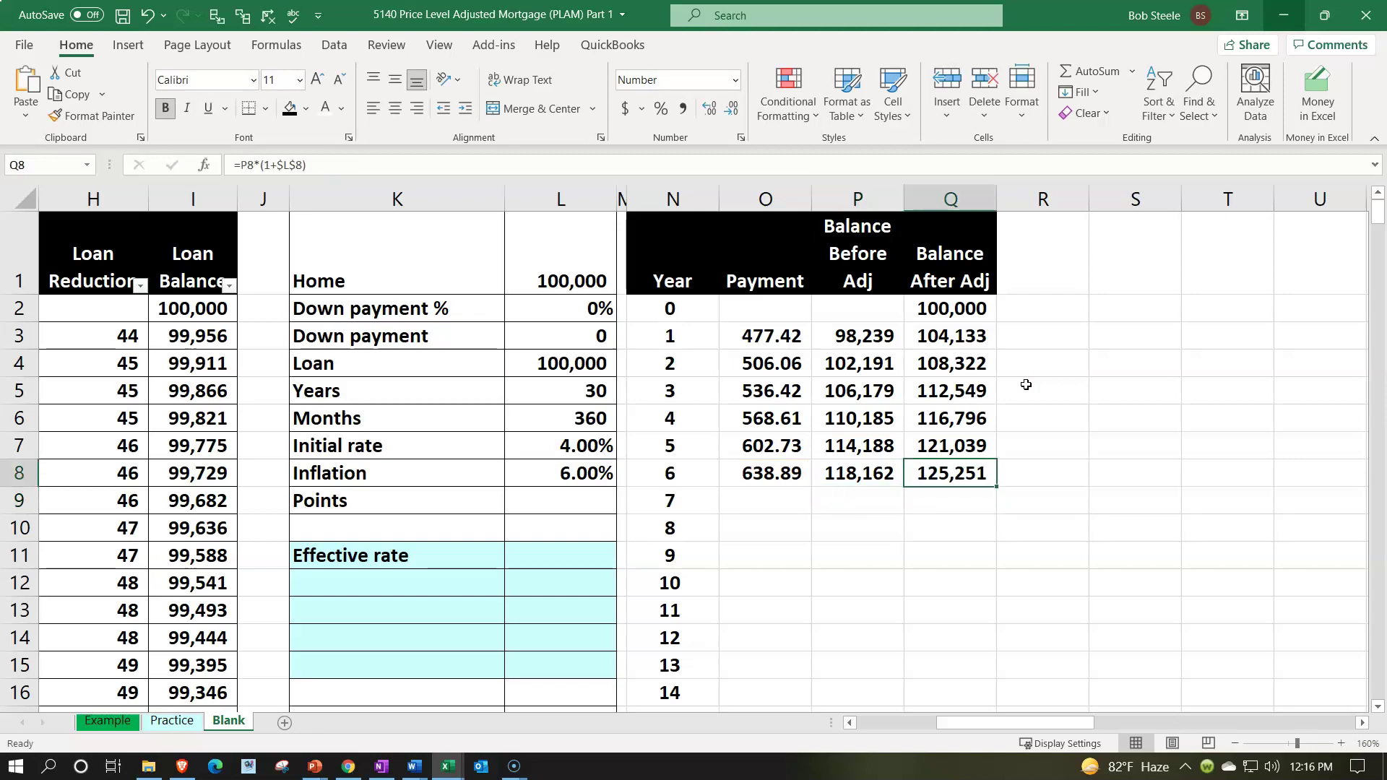
{"action": "key", "text": "Delete"}
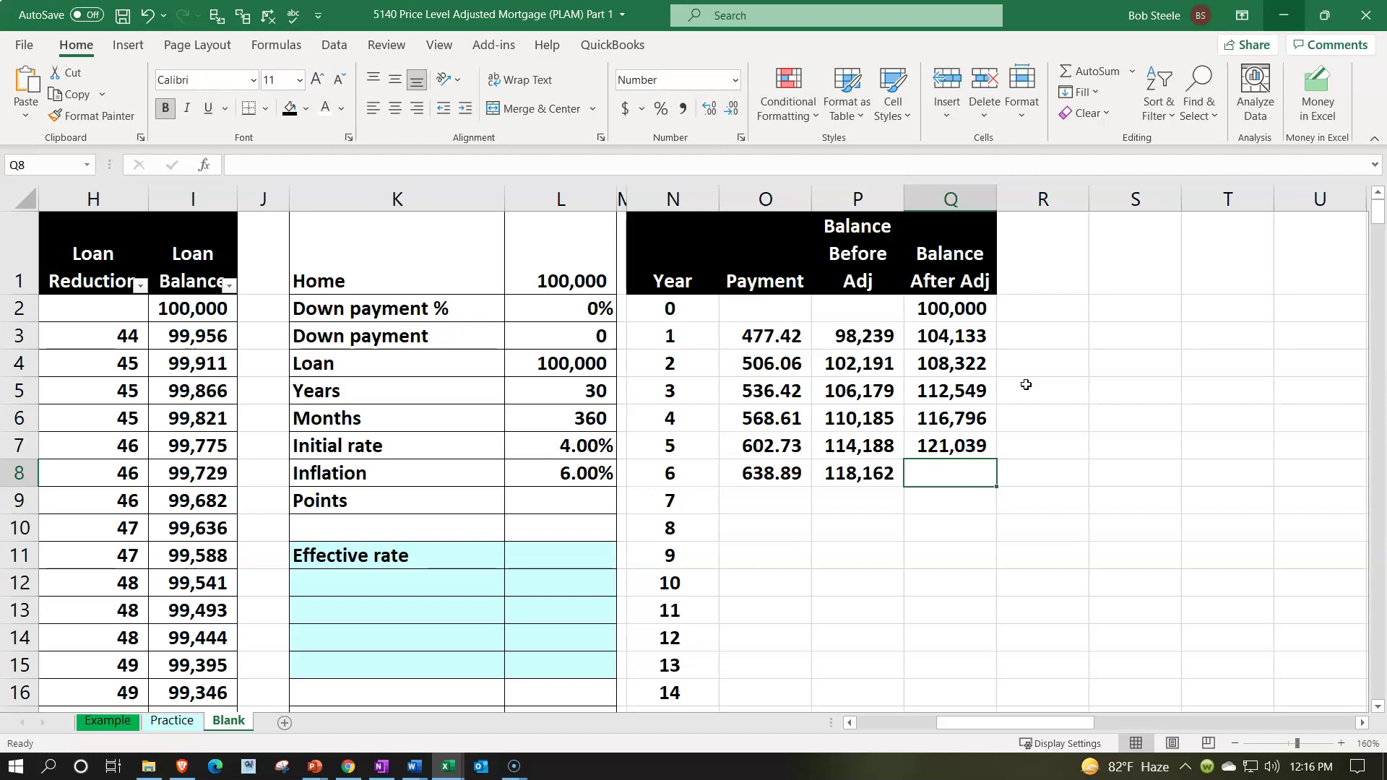
Try to enter the year 6 Balance After Adj formula in Q8 as =P8(1+$L$8).
{"action": "type", "text": "="}
{"action": "key", "text": "Left"}
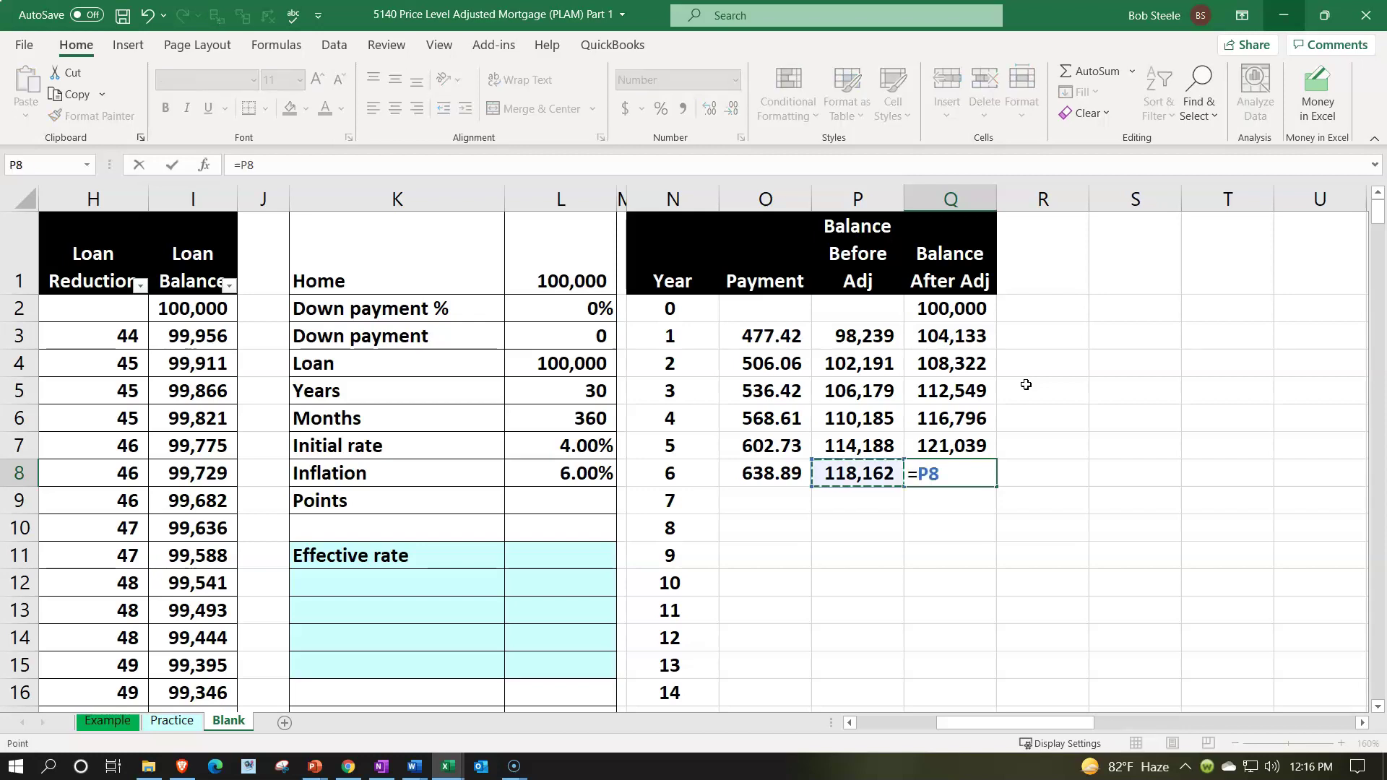
{"action": "type", "text": "(1+"}
{"action": "key", "text": "Left"}
{"action": "key", "text": "Left"}
{"action": "key", "text": "Left"}
{"action": "key", "text": "Left"}
{"action": "key", "text": "Left"}
{"action": "type", "text": ")"}
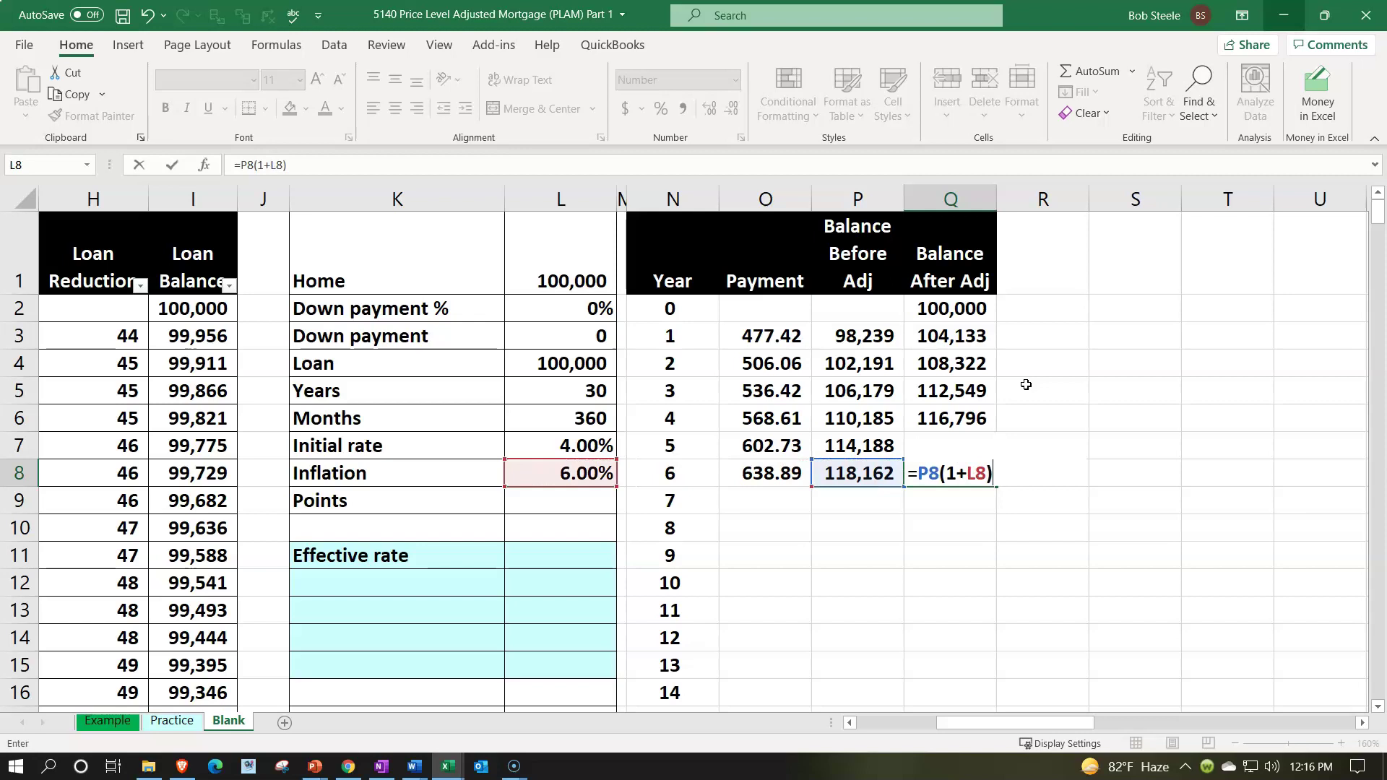
{"action": "left_click", "coordinate": [981, 478]}
{"action": "key", "text": "F4"}
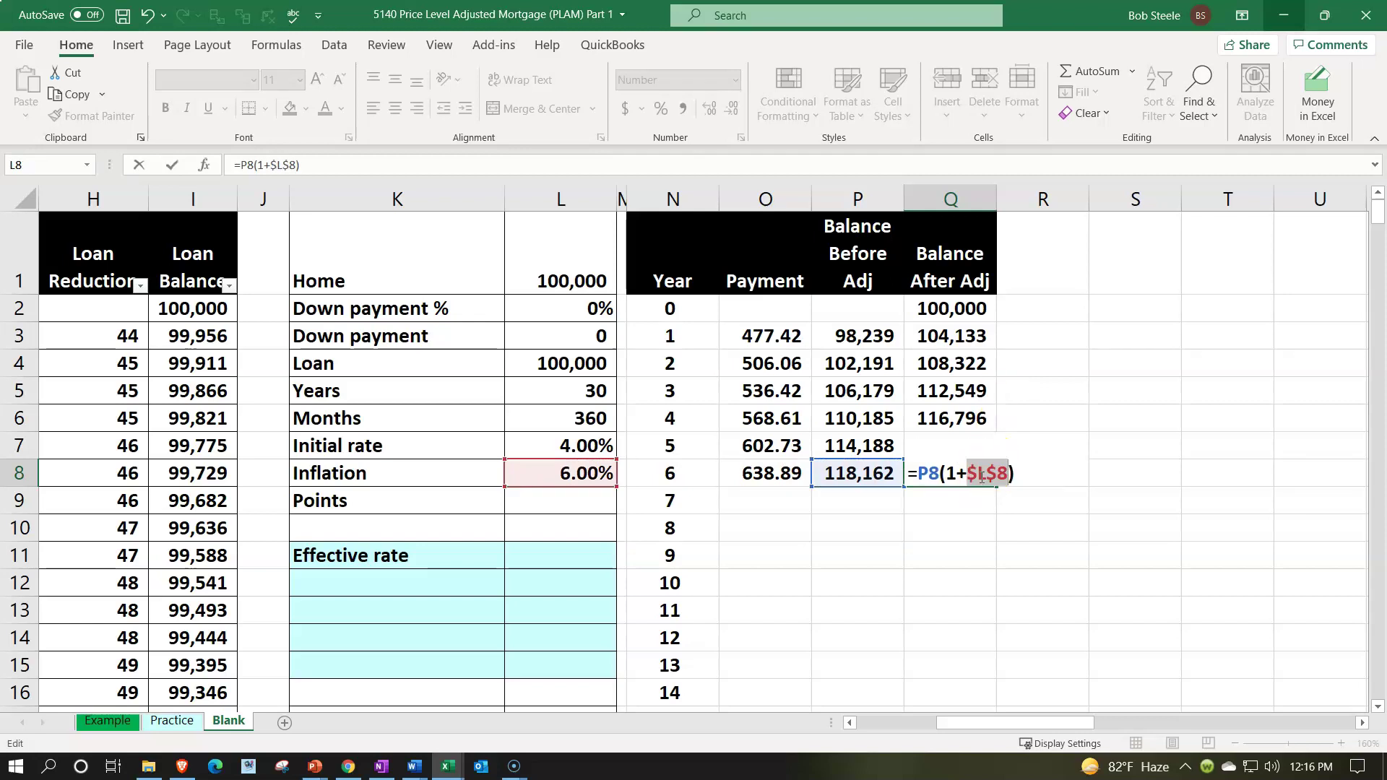
{"action": "key", "text": "Return"}
Try to correct the Q8 formula by inserting a multiplication sign, and clear the cell.
{"action": "left_click", "coordinate": [981, 478]}
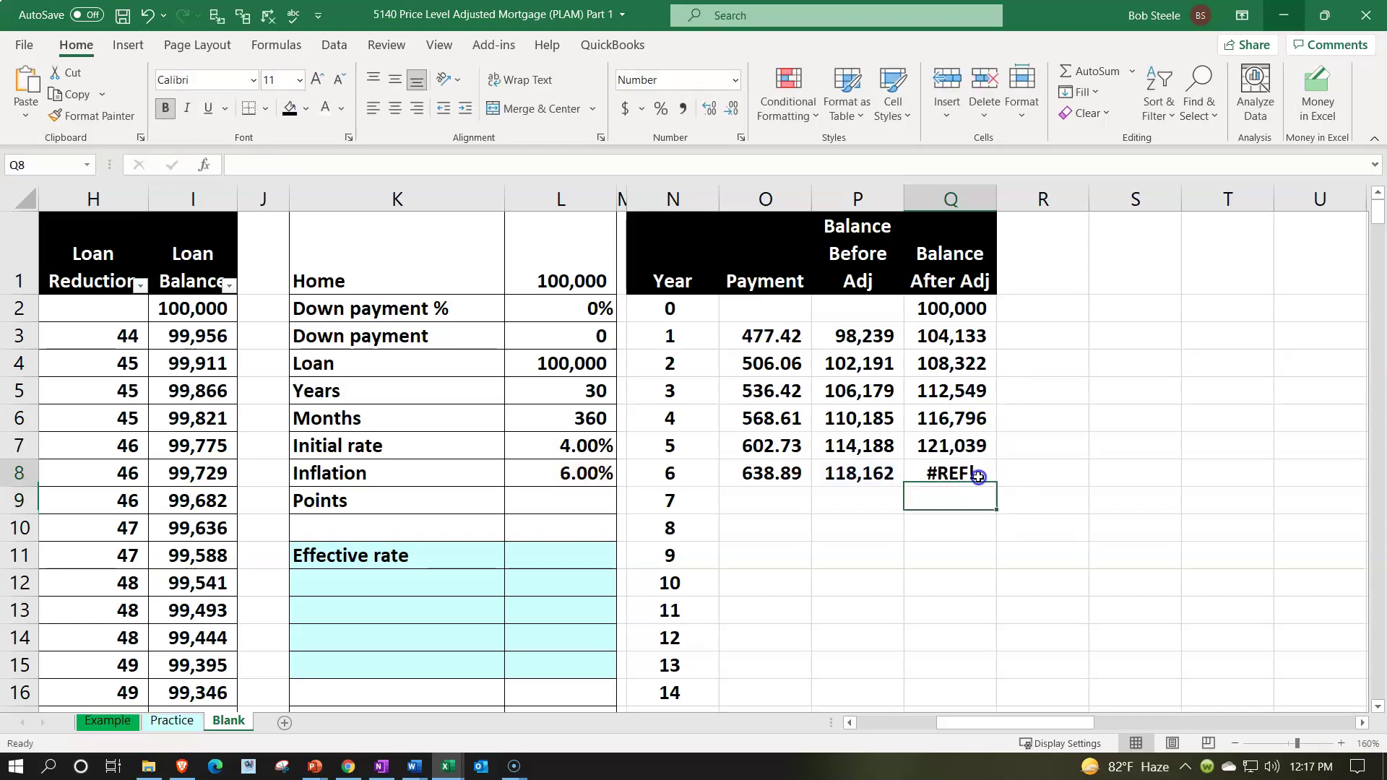
{"action": "key", "text": "F2"}
{"action": "key", "text": "Left"}
{"action": "key", "text": "Left"}
{"action": "key", "text": "Left"}
{"action": "key", "text": "Left"}
{"action": "key", "text": "Left"}
{"action": "key", "text": "Left"}
{"action": "key", "text": "Left"}
{"action": "key", "text": "Left"}
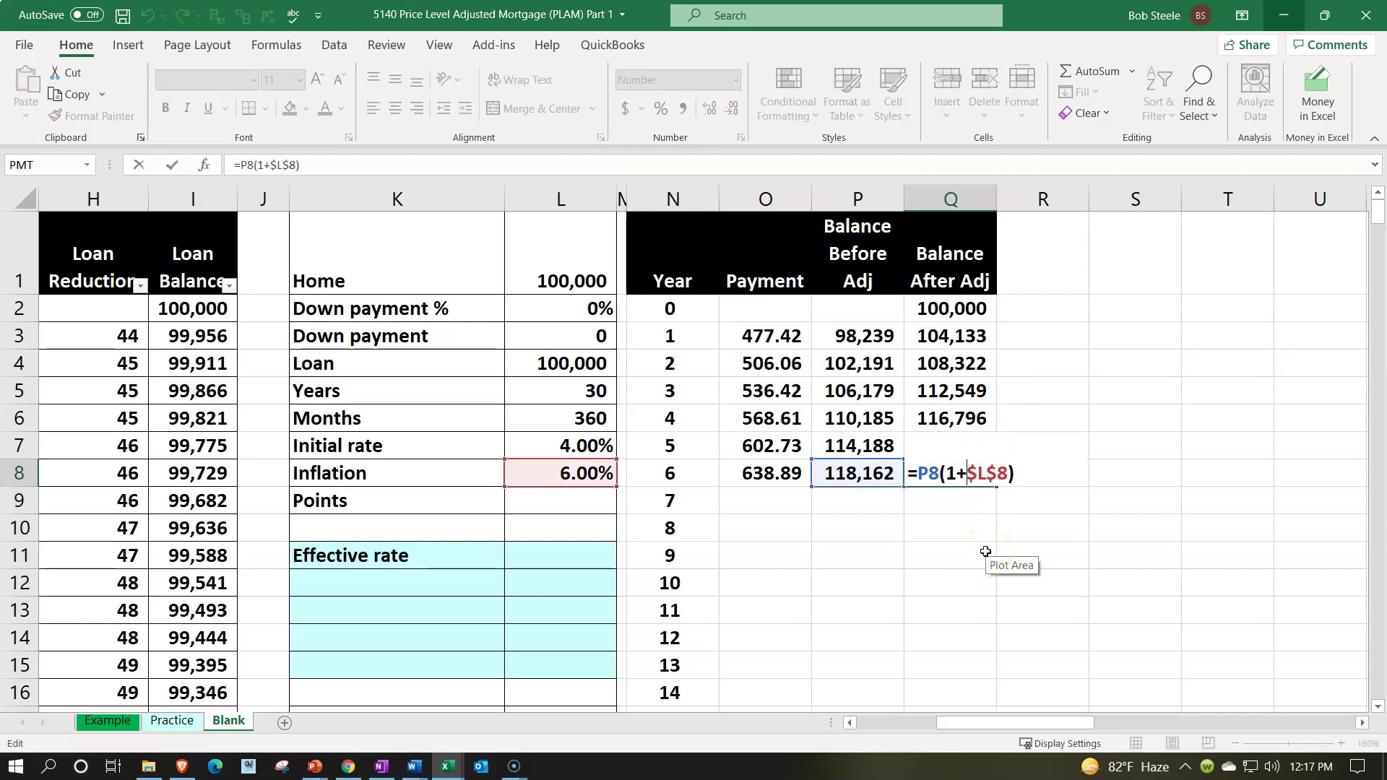
{"action": "type", "text": "*"}
{"action": "key", "text": "Return"}
{"action": "key", "text": "Up"}
{"action": "key", "text": "Delete"}
{"action": "key", "text": "Down"}
{"action": "key", "text": "Up"}
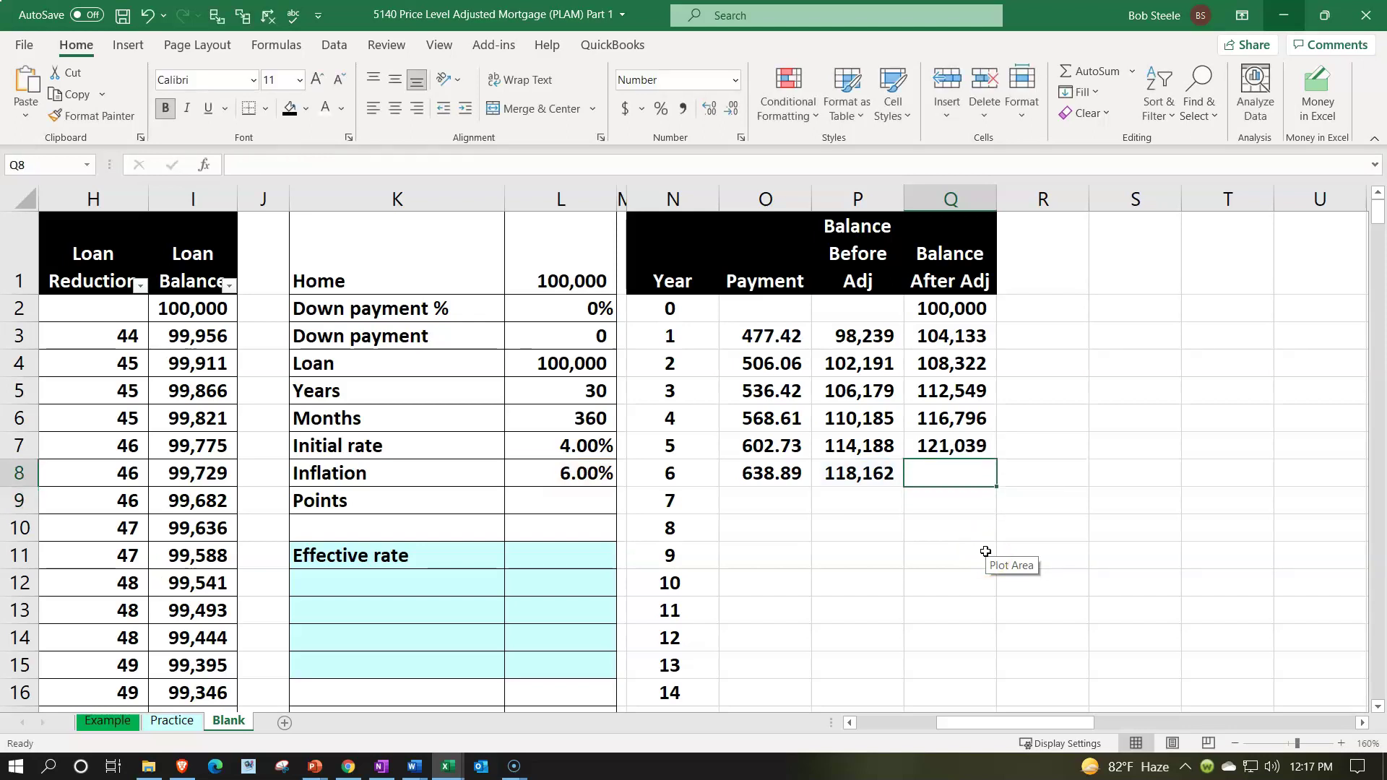
Enter the year 6 Balance After Adj formula in Q8 as =P8*(1+$L$8), with the inflation rate as an absolute reference.
{"action": "type", "text": "="}
{"action": "key", "text": "Left"}
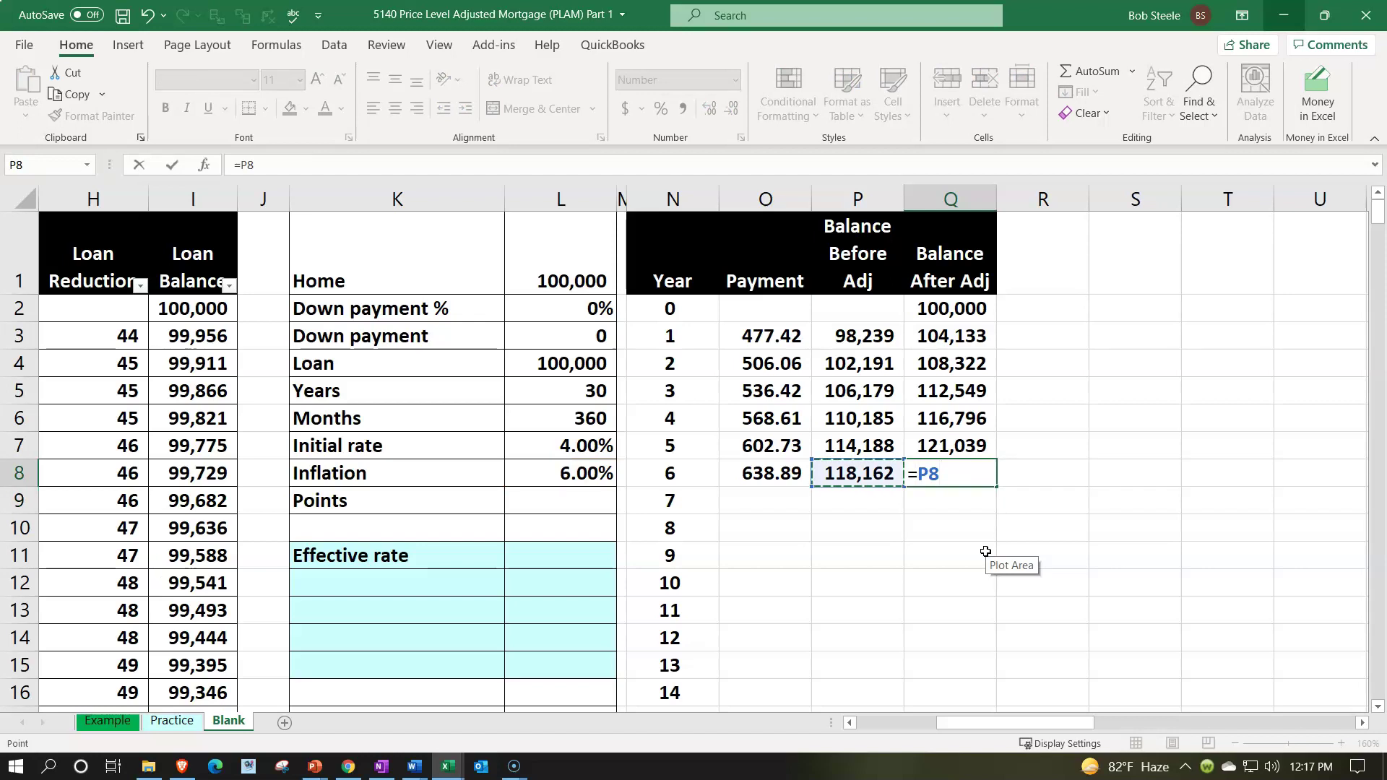
{"action": "type", "text": "*("}
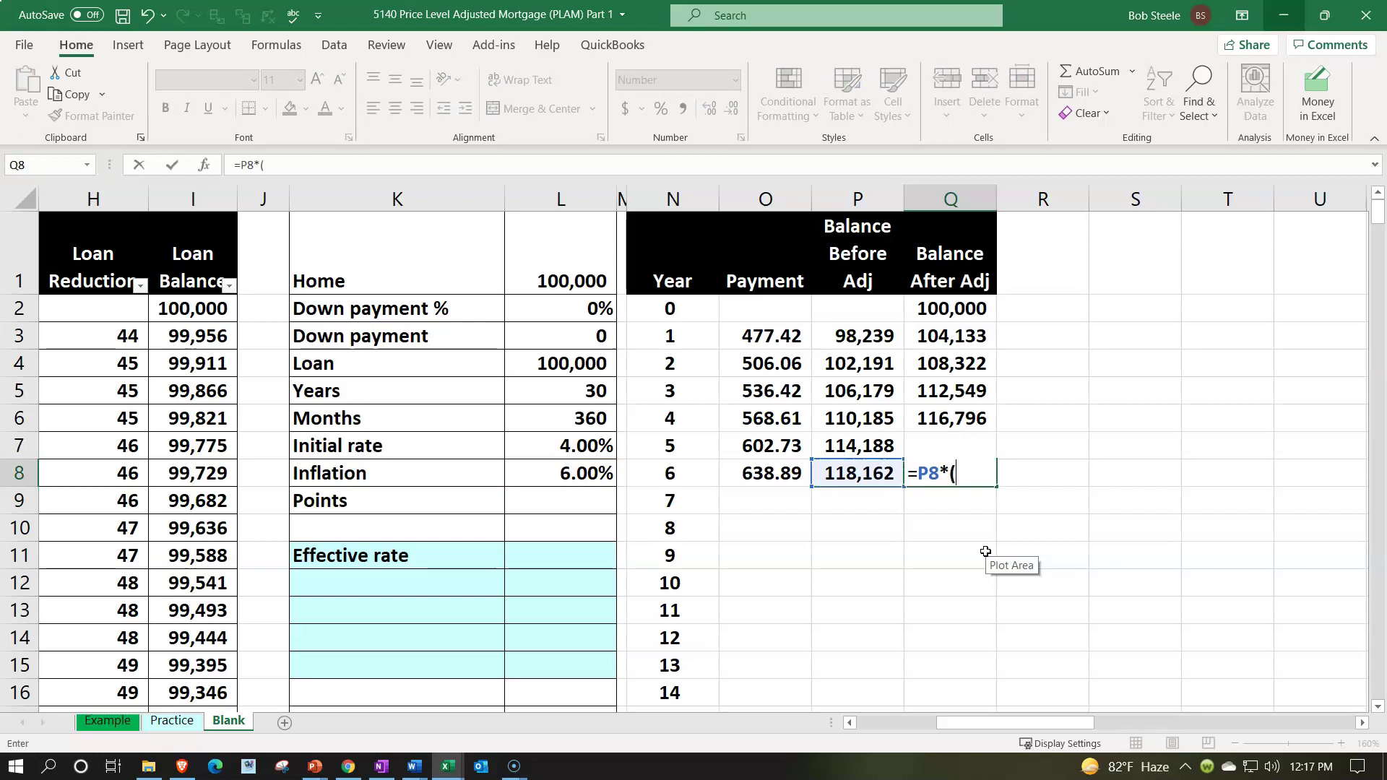
{"action": "type", "text": "1+"}
{"action": "key", "text": "Left"}
{"action": "key", "text": "Left"}
{"action": "key", "text": "Left"}
{"action": "key", "text": "Left"}
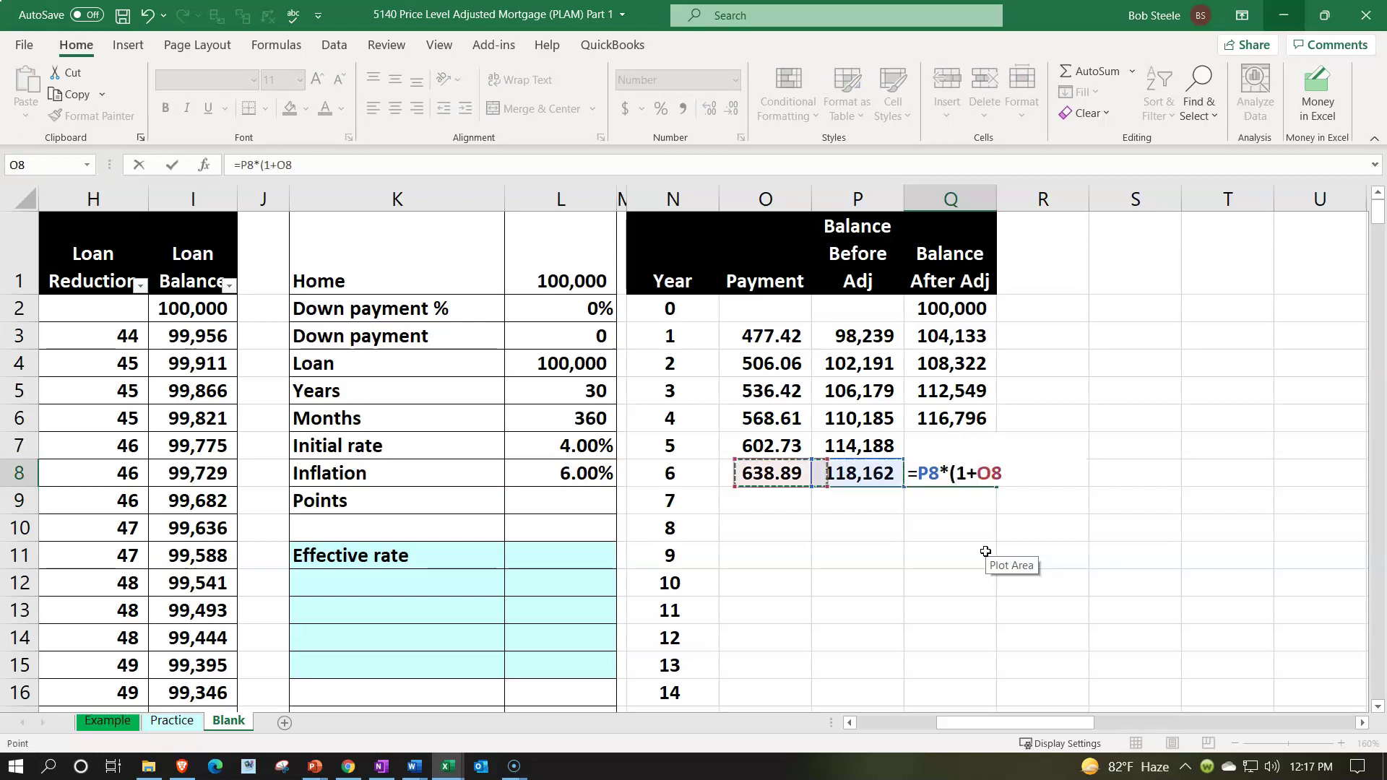
{"action": "key", "text": "Left"}
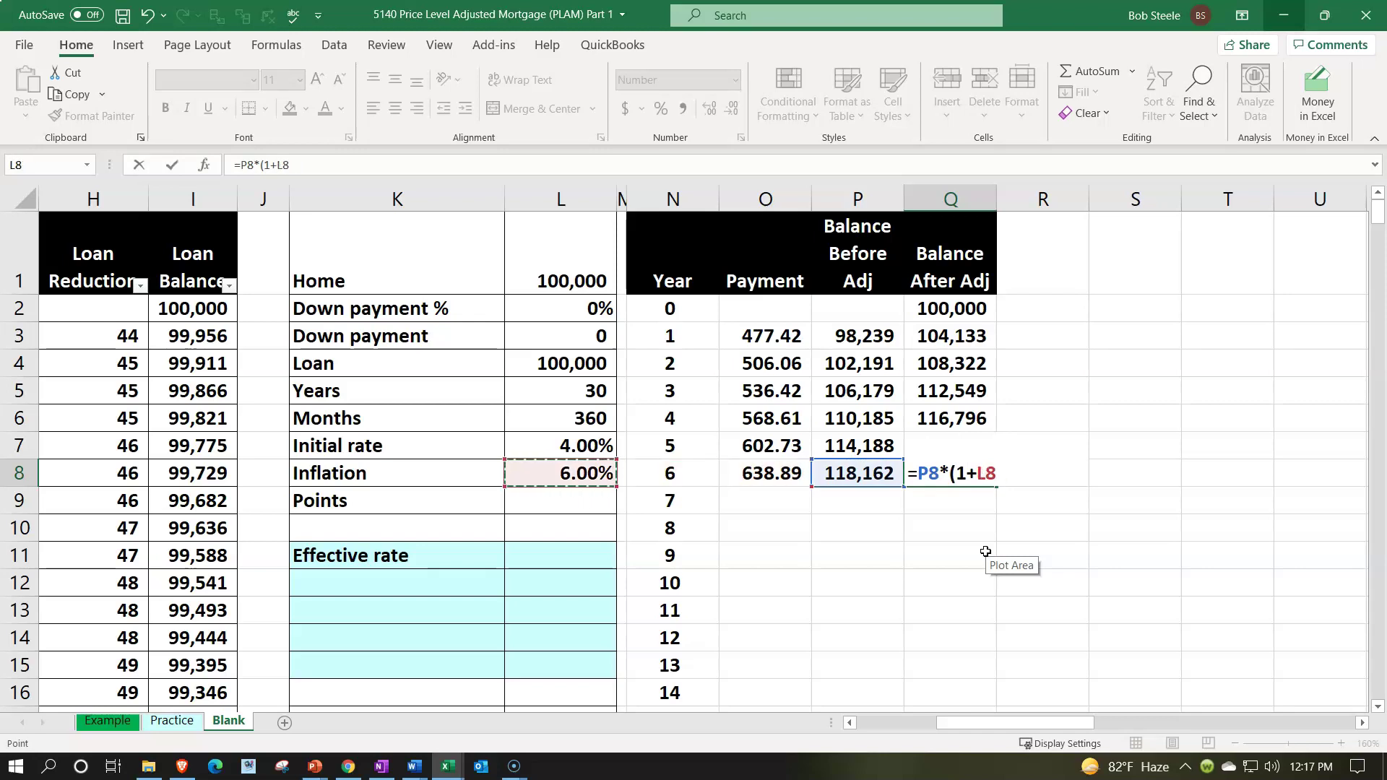
{"action": "key", "text": "F4"}
{"action": "type", "text": ")"}
{"action": "key", "text": "Return"}
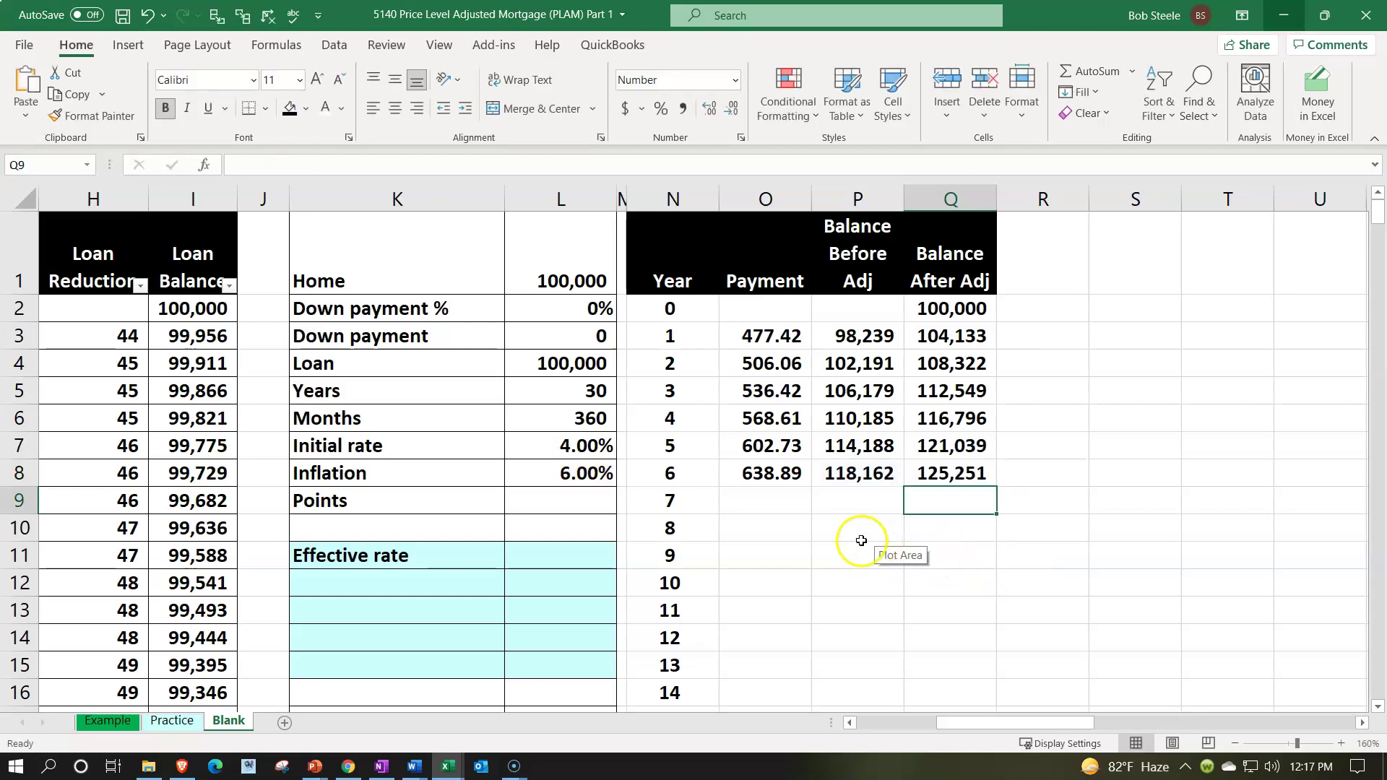
Fill the year 6 payment and balance formulas in O8:Q8 down through year 30 and check the last adjusted balance.
{"action": "left_click_drag", "start_coordinate": [785, 477], "coordinate": [932, 474]}
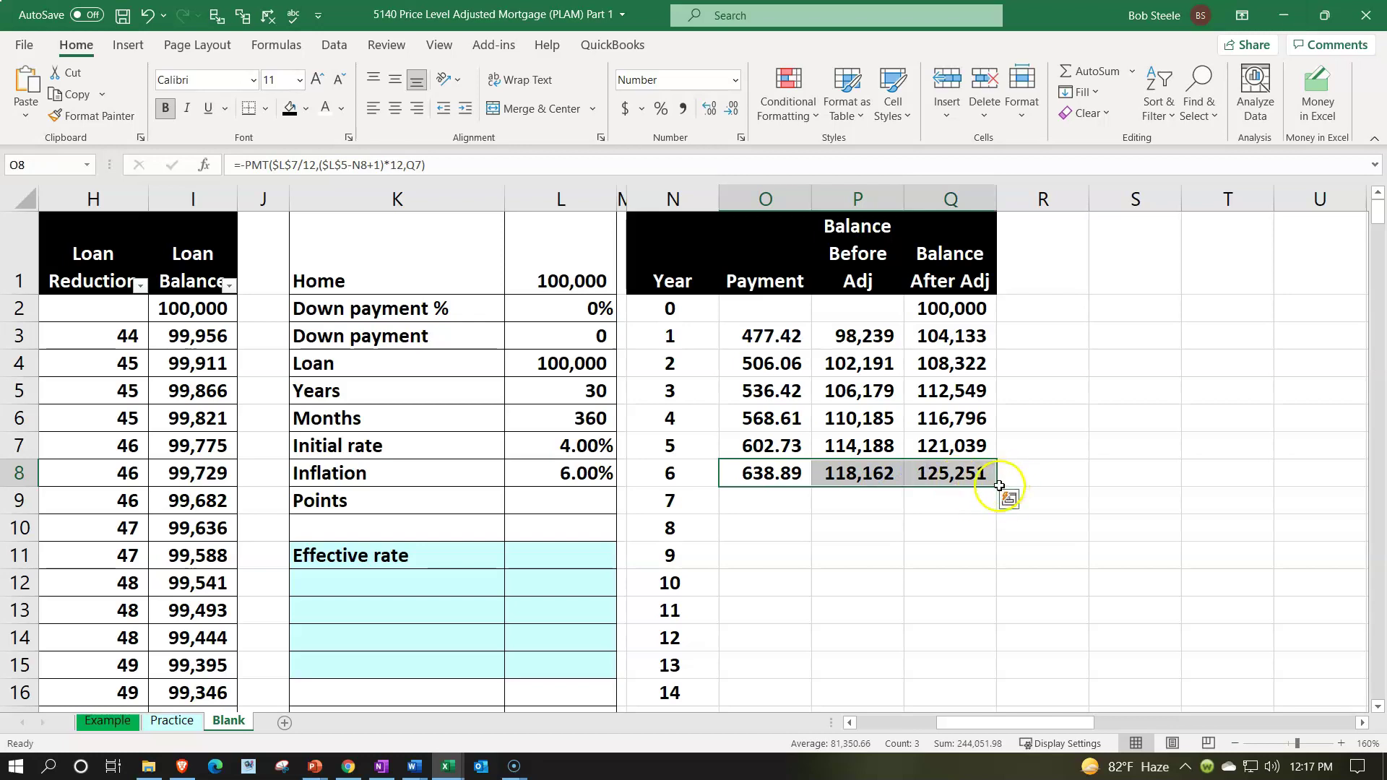
{"action": "double_click", "coordinate": [997, 489]}
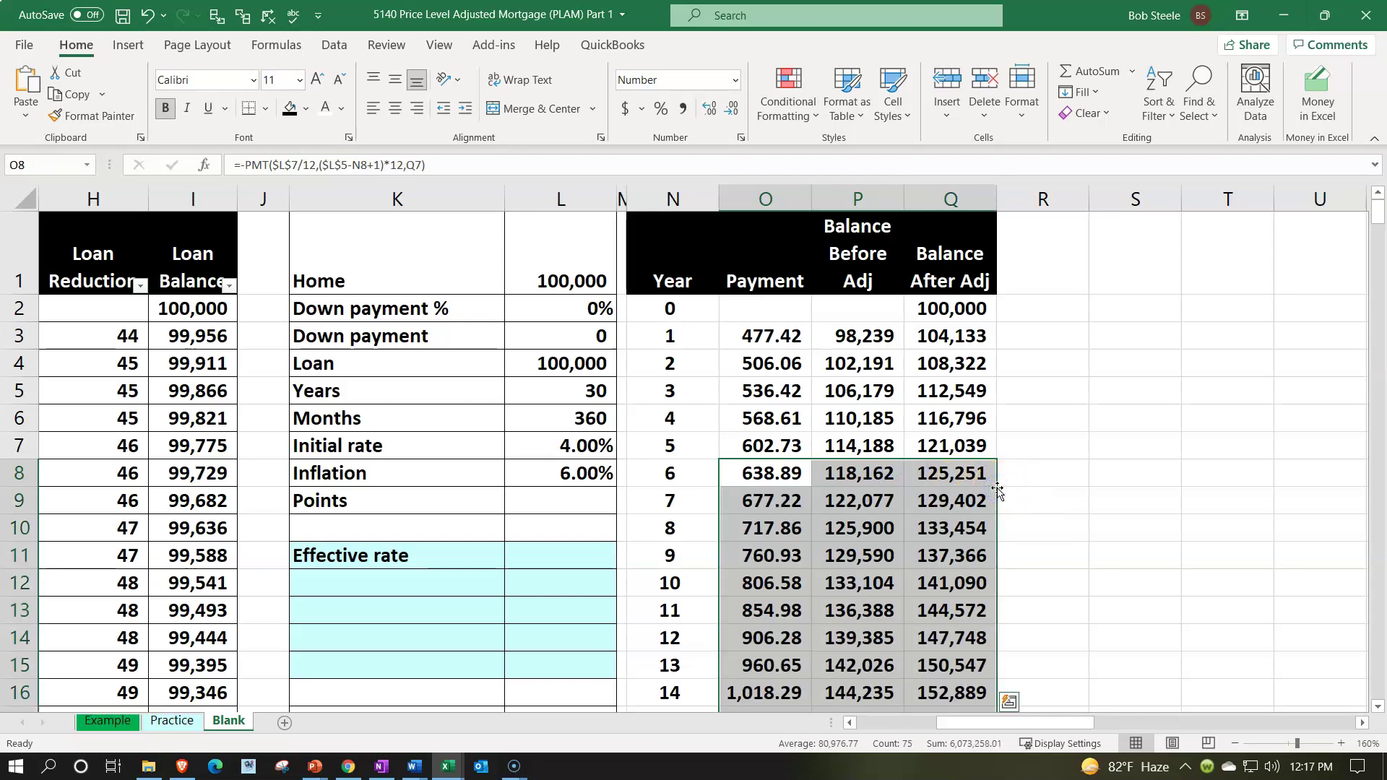
{"action": "scroll", "coordinate": [998, 491], "scroll_direction": "down", "scroll_amount": 4}
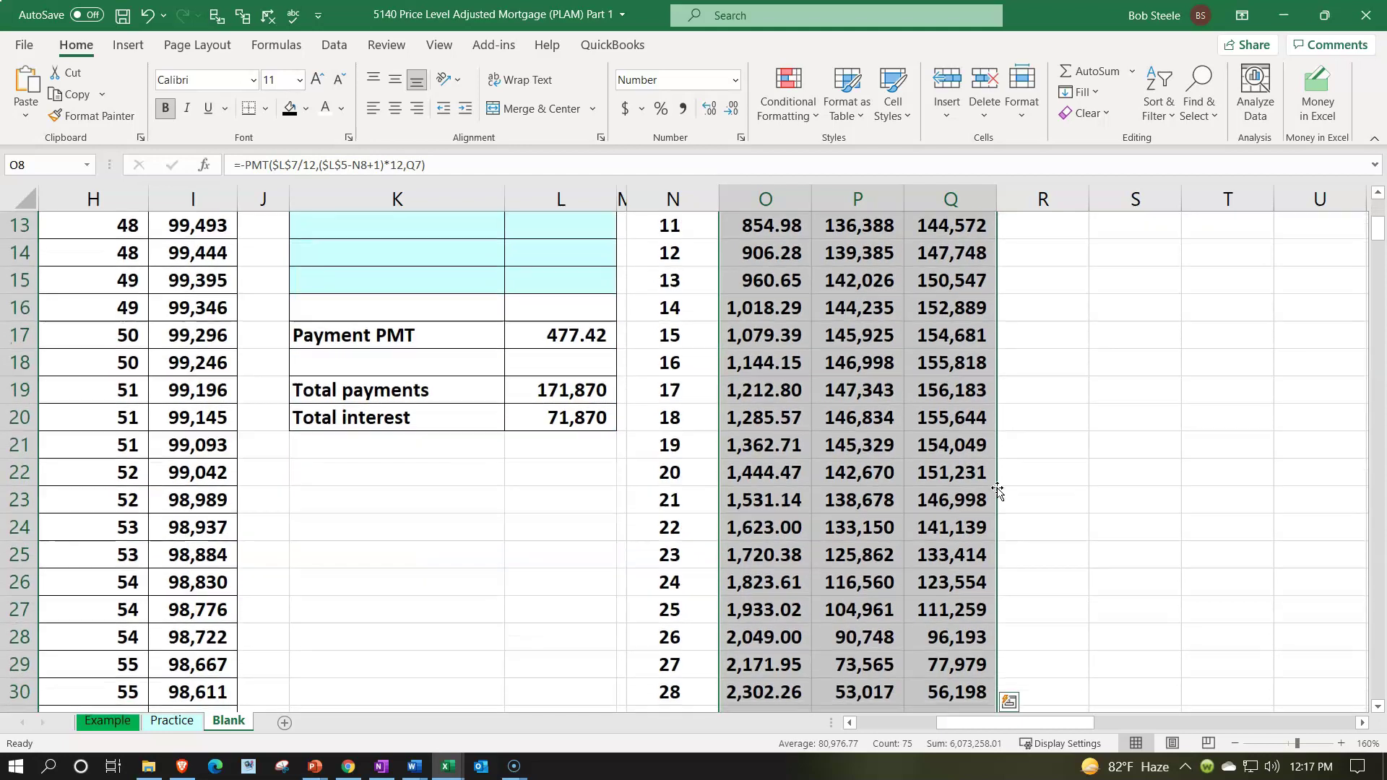
{"action": "scroll", "coordinate": [997, 491], "scroll_direction": "down", "scroll_amount": 2}
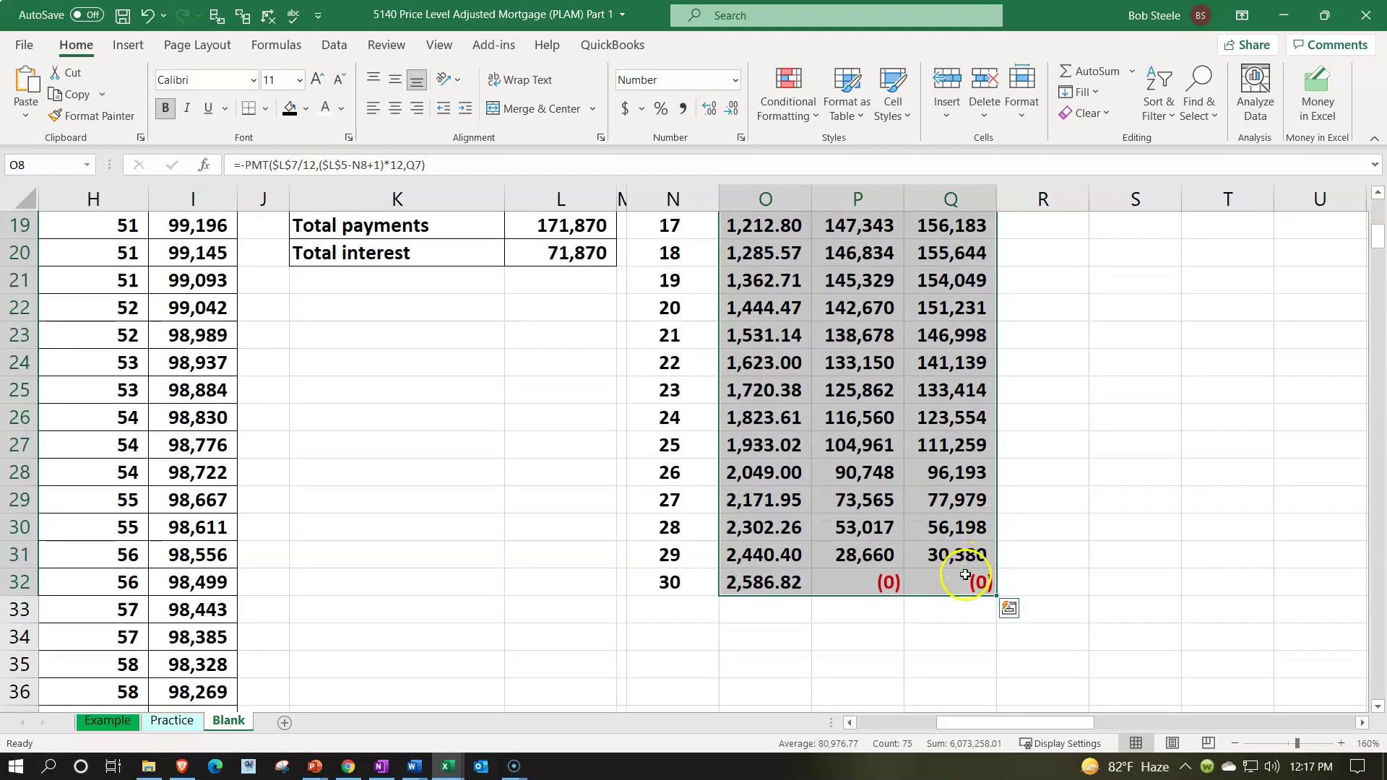
{"action": "left_click", "coordinate": [965, 575]}
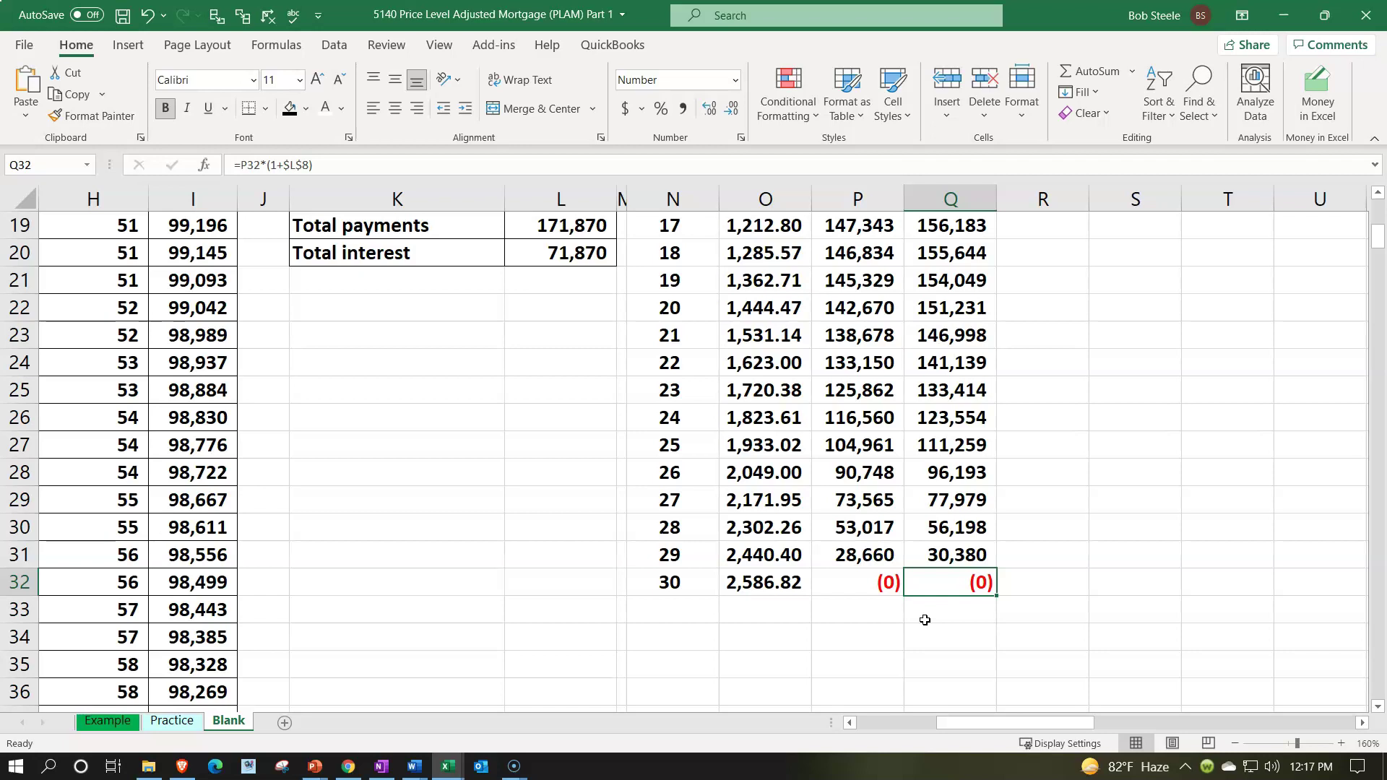
{"action": "scroll", "coordinate": [925, 619], "scroll_direction": "up", "scroll_amount": 6}
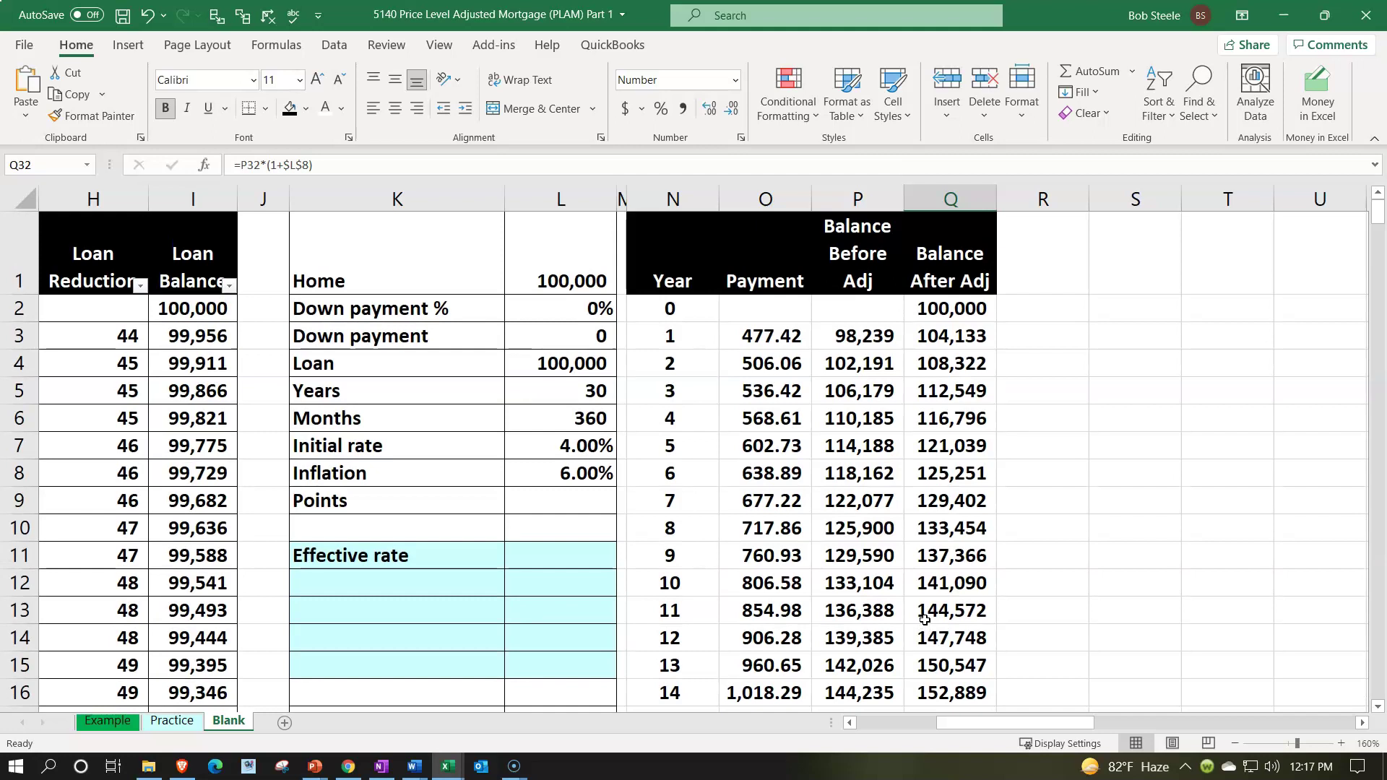
{"action": "scroll", "coordinate": [924, 620], "scroll_direction": "down", "scroll_amount": 7}
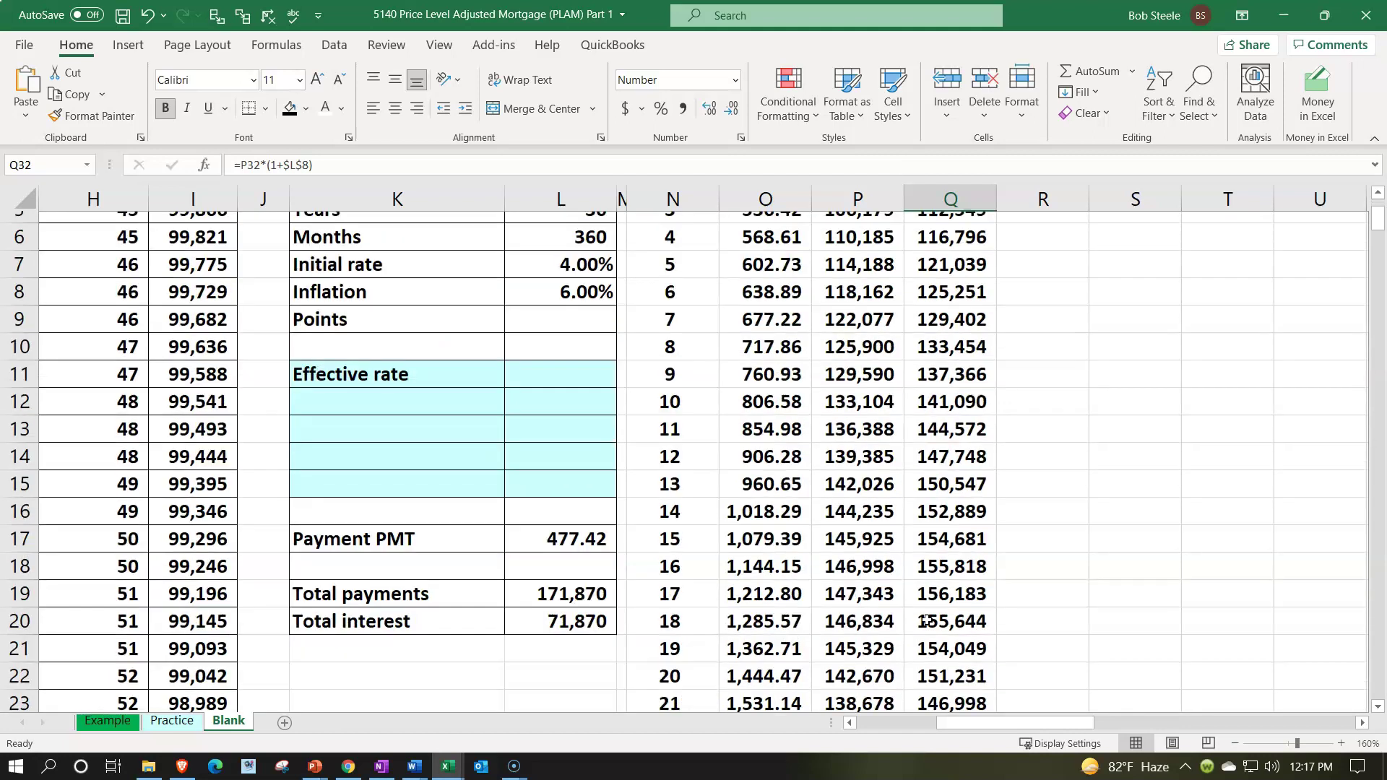
{"action": "scroll", "coordinate": [927, 620], "scroll_direction": "up", "scroll_amount": 7}
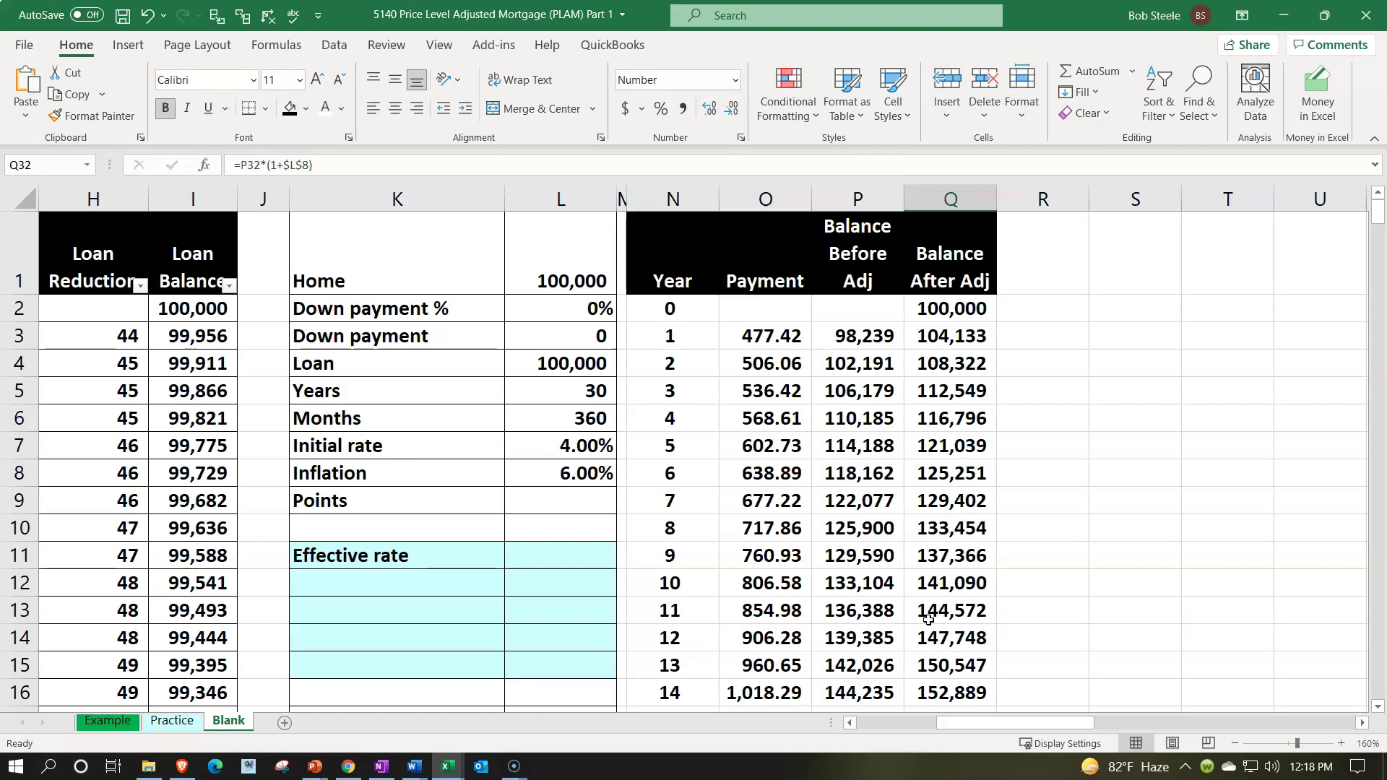
{"action": "left_click", "coordinate": [895, 423]}
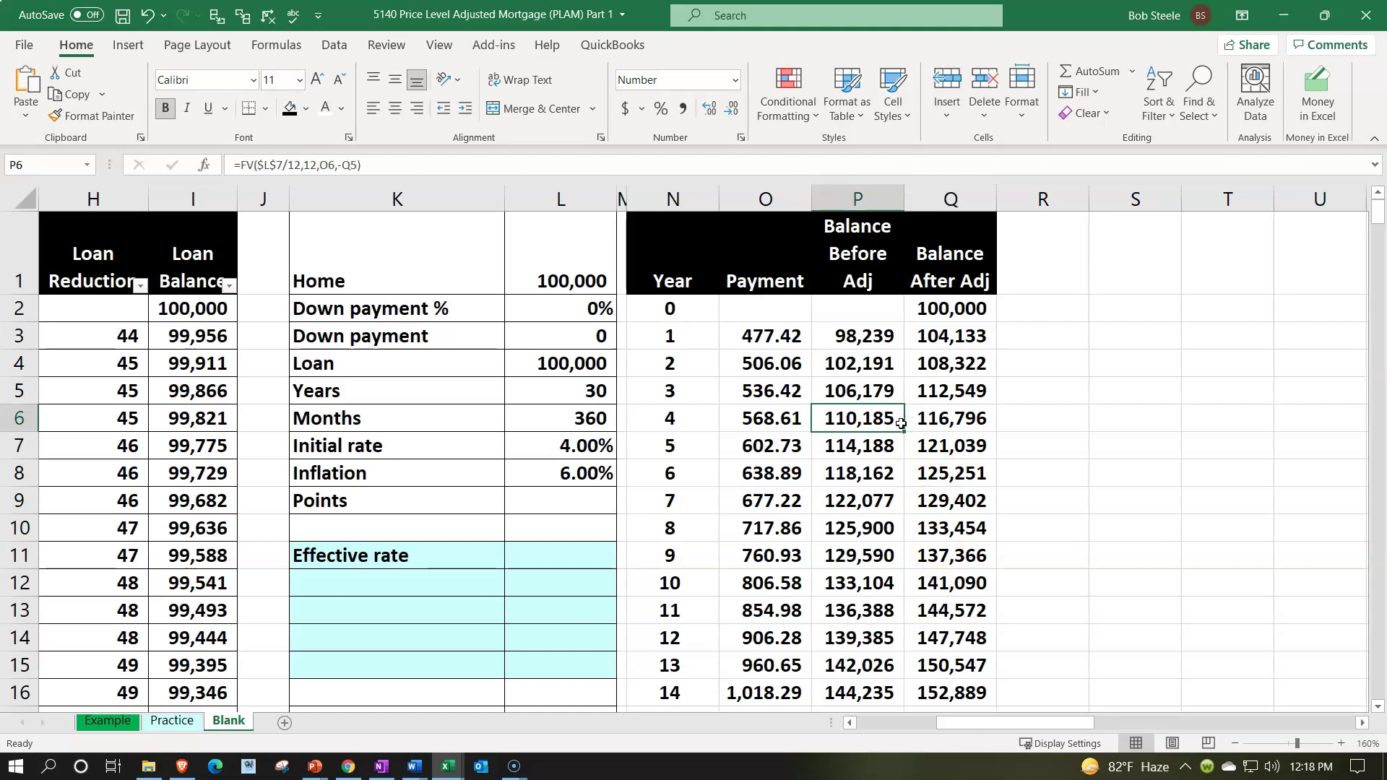